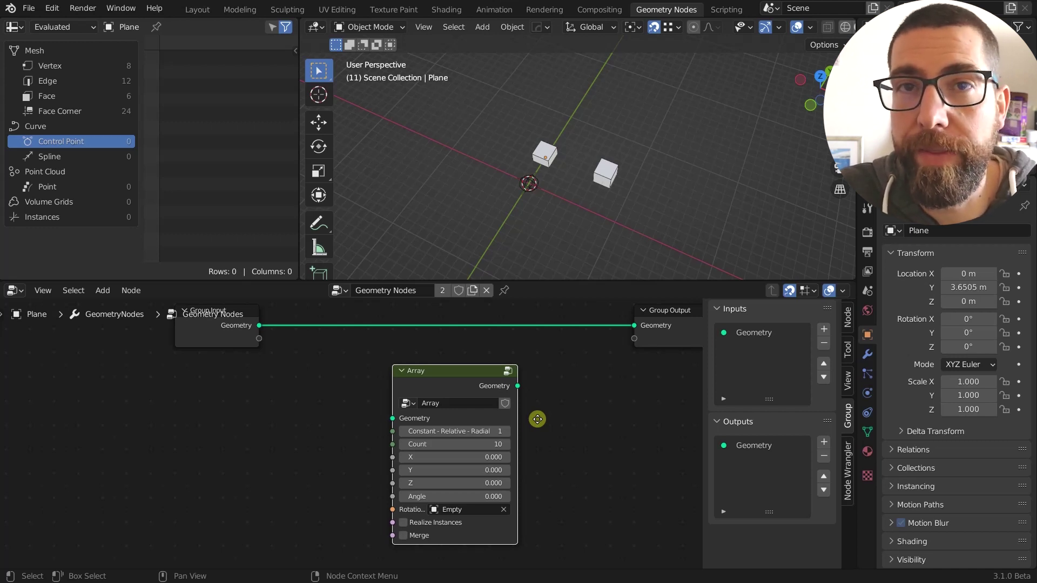
{"action": "mouse_move", "coordinate": [538, 420]}
{"action": "middle_mouse_down"}
{"action": "mouse_move", "coordinate": [521, 405]}
{"action": "mouse_move", "coordinate": [528, 410]}
{"action": "middle_mouse_up"}
{"action": "scroll", "coordinate": [526, 408], "scroll_direction": "up", "scroll_amount": 2}
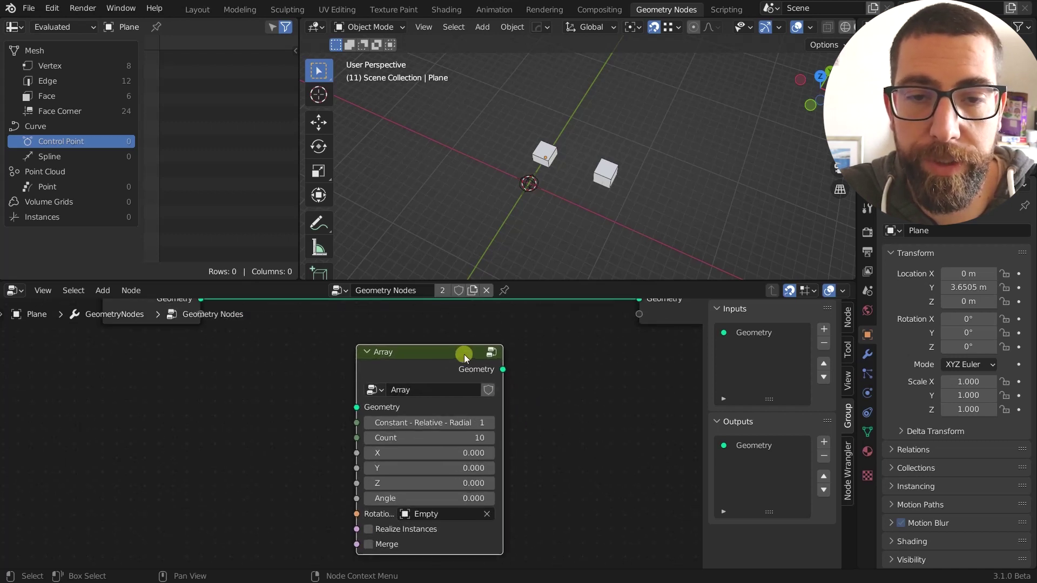
{"action": "scroll", "coordinate": [462, 354], "scroll_direction": "down", "scroll_amount": 1}
{"action": "middle_click_drag", "start_coordinate": [491, 359], "coordinate": [508, 382]}
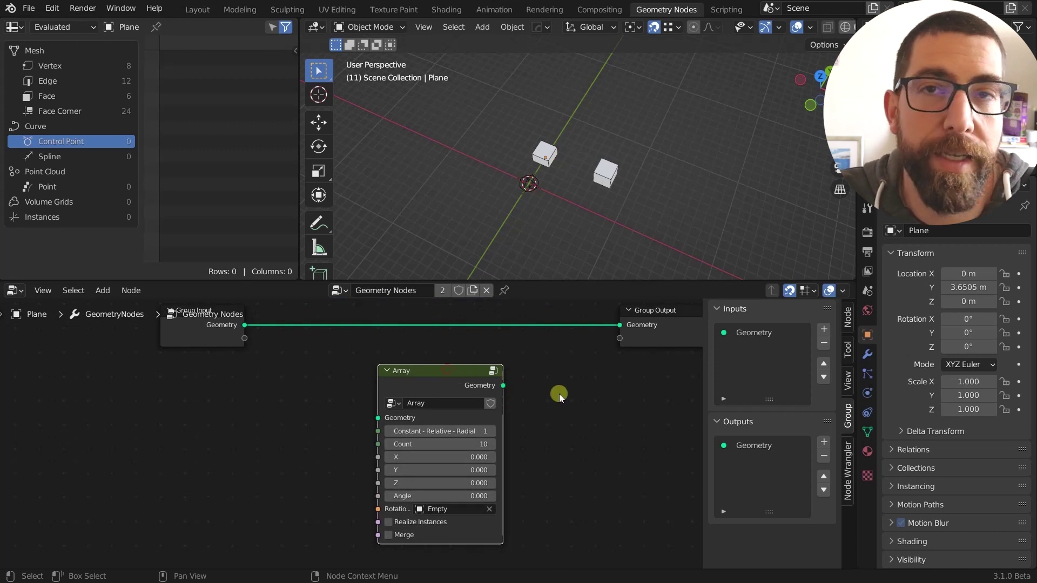
{"action": "scroll", "coordinate": [550, 392], "scroll_direction": "up", "scroll_amount": 1}
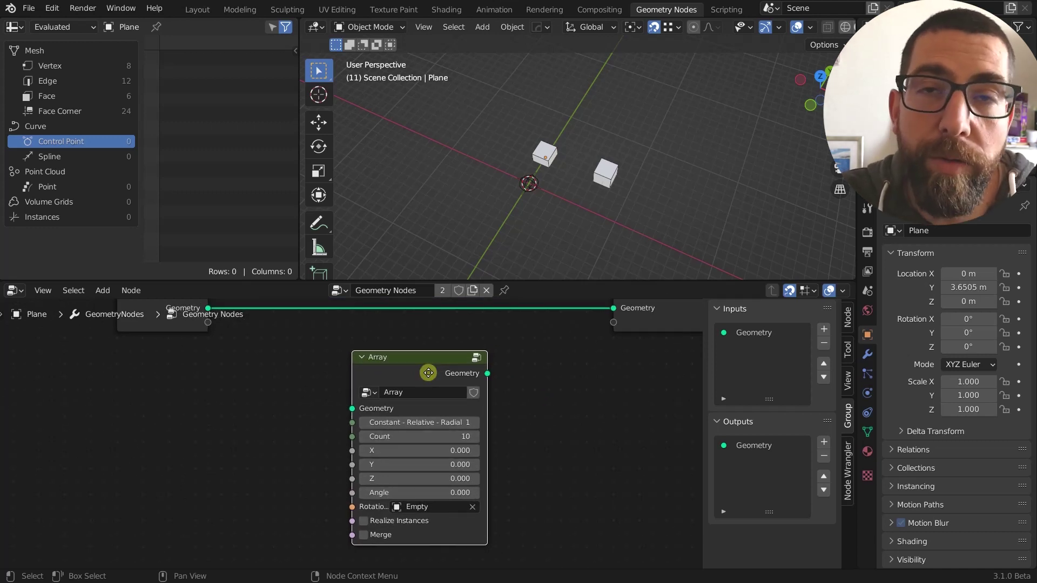
{"action": "middle_click_drag", "start_coordinate": [429, 373], "coordinate": [437, 369]}
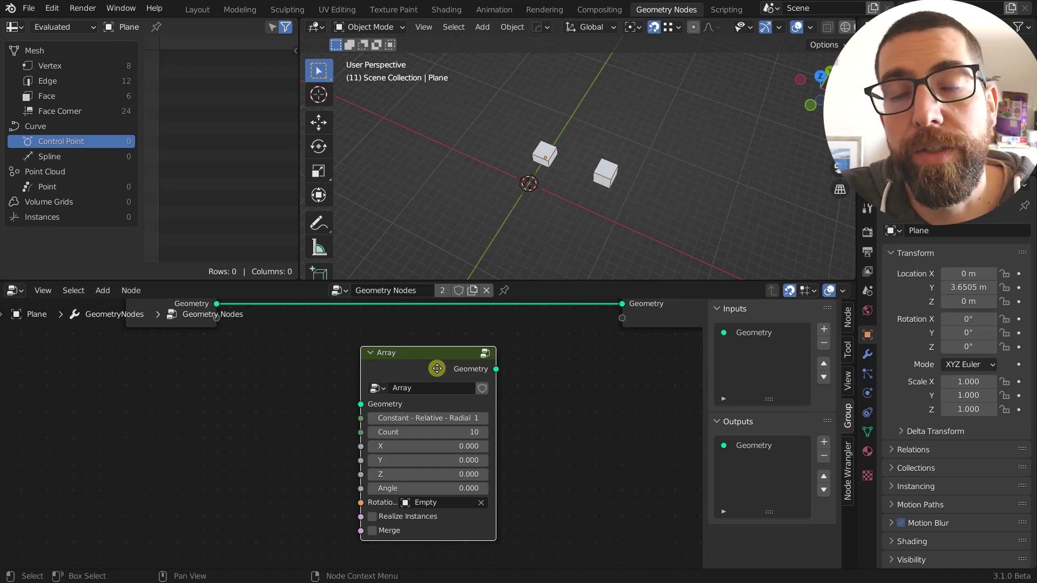
{"action": "middle_click_drag", "start_coordinate": [437, 368], "coordinate": [426, 369]}
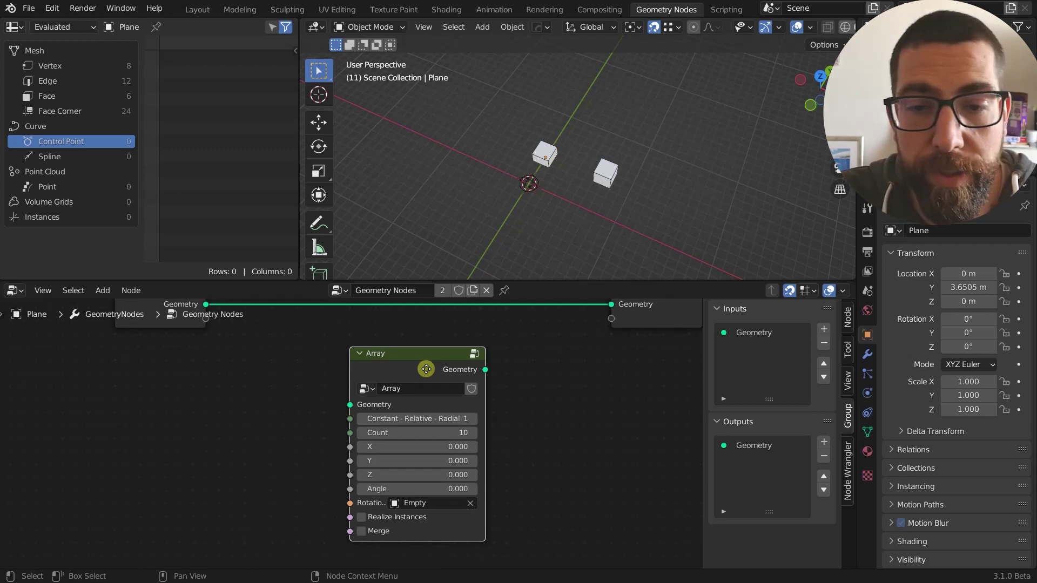
{"action": "middle_click_drag", "start_coordinate": [426, 369], "coordinate": [438, 371]}
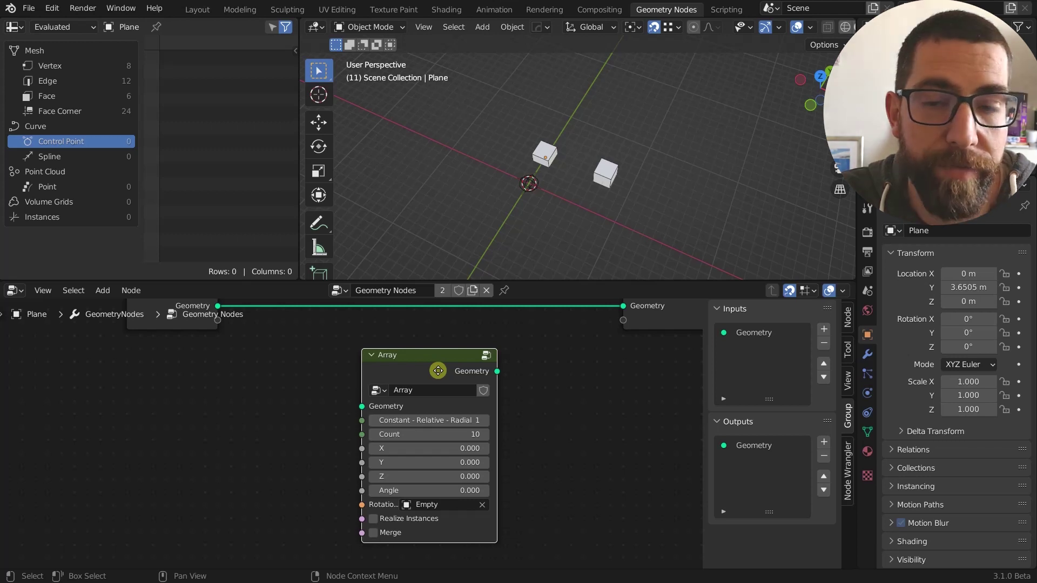
{"action": "scroll", "coordinate": [438, 371], "scroll_direction": "down", "scroll_amount": 2}
{"action": "middle_click_drag", "start_coordinate": [498, 403], "coordinate": [533, 425]}
{"action": "scroll", "coordinate": [533, 414], "scroll_direction": "up", "scroll_amount": 2}
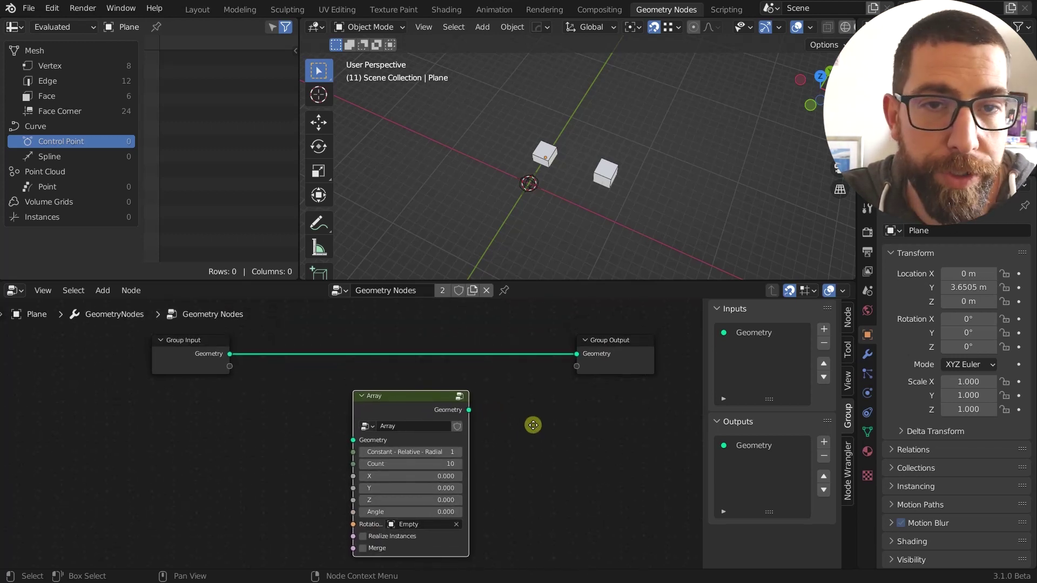
{"action": "scroll", "coordinate": [533, 426], "scroll_direction": "up", "scroll_amount": 1}
{"action": "scroll", "coordinate": [423, 406], "scroll_direction": "down", "scroll_amount": 2}
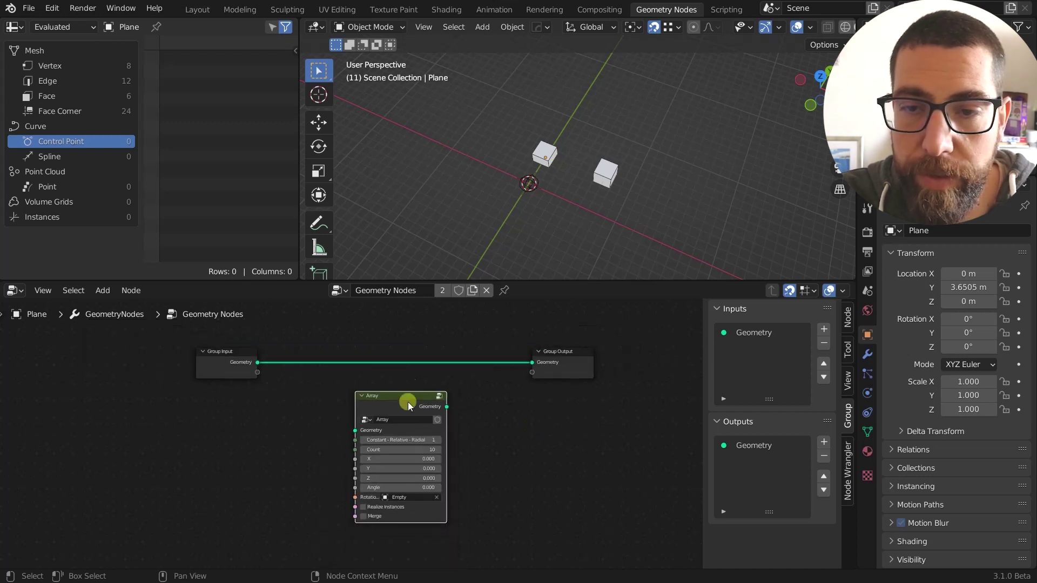
{"action": "scroll", "coordinate": [550, 141], "scroll_direction": "up", "scroll_amount": 3}
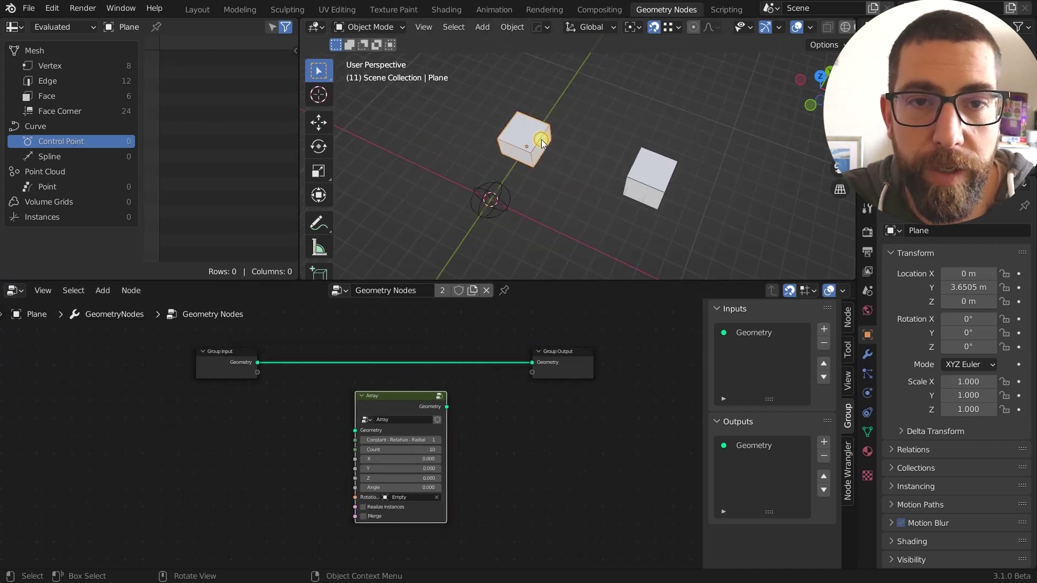
{"action": "mouse_move", "coordinate": [541, 139]}
{"action": "middle_mouse_down"}
{"action": "mouse_move", "coordinate": [536, 158]}
{"action": "mouse_move", "coordinate": [526, 120]}
{"action": "mouse_move", "coordinate": [527, 153]}
{"action": "mouse_move", "coordinate": [558, 156]}
{"action": "mouse_move", "coordinate": [539, 134]}
{"action": "mouse_move", "coordinate": [523, 138]}
{"action": "middle_mouse_up"}
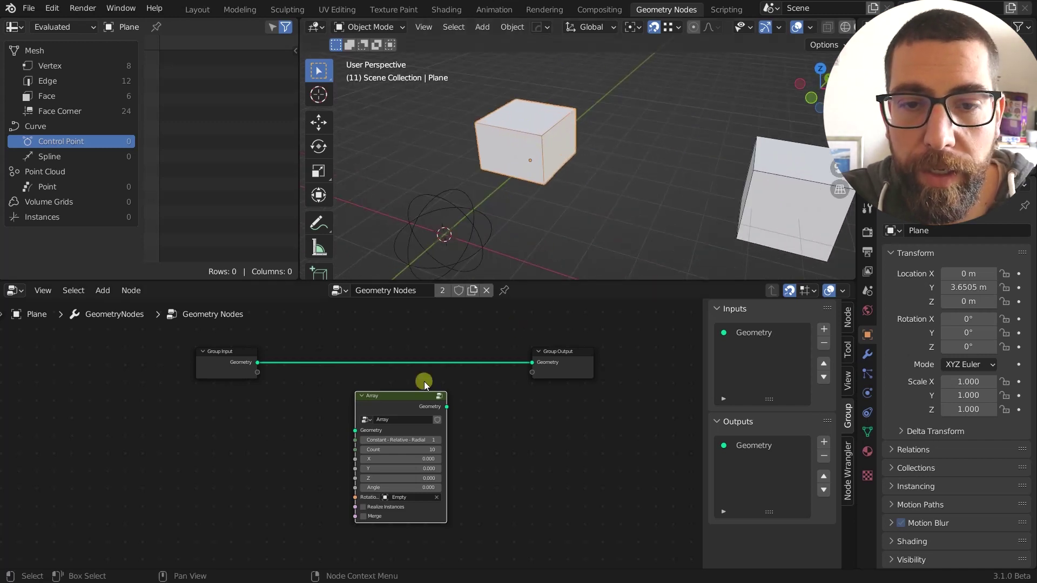
{"action": "scroll", "coordinate": [469, 337], "scroll_direction": "down", "scroll_amount": 3}
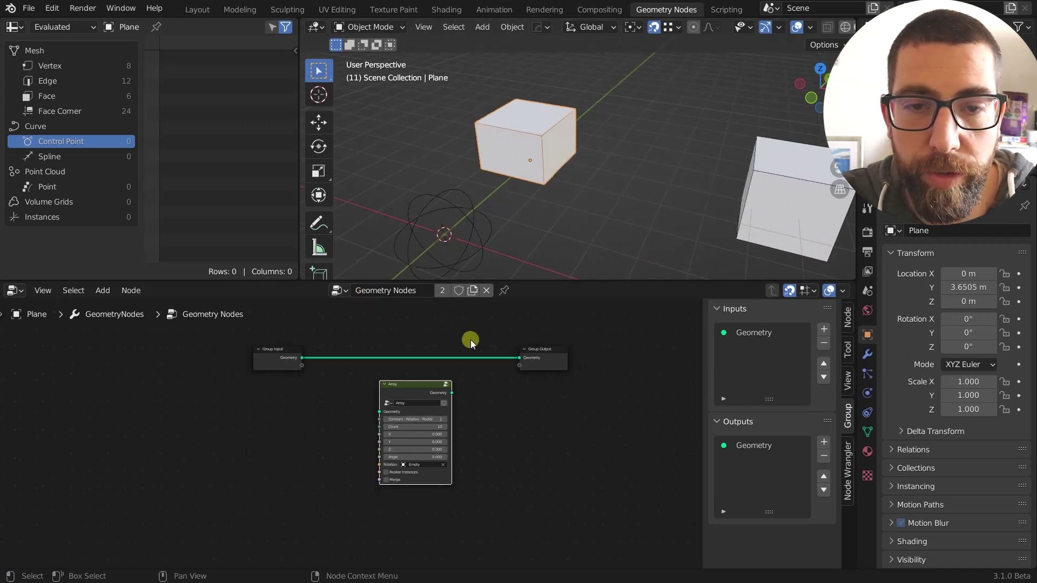
Insert the Array node into the geometry link between the Group Input and Group Output nodes.
{"action": "middle_click_drag", "start_coordinate": [471, 339], "coordinate": [480, 373]}
{"action": "scroll", "coordinate": [505, 367], "scroll_direction": "up", "scroll_amount": 2}
{"action": "middle_click_drag", "start_coordinate": [597, 391], "coordinate": [590, 305]}
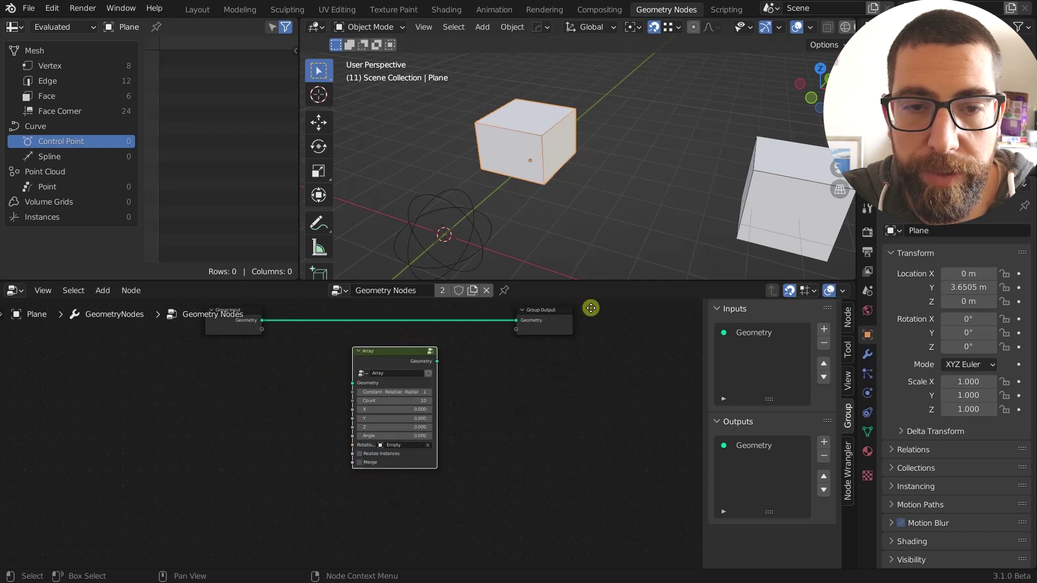
{"action": "scroll", "coordinate": [526, 358], "scroll_direction": "up", "scroll_amount": 2}
{"action": "middle_click_drag", "start_coordinate": [536, 358], "coordinate": [571, 450]}
{"action": "left_click", "coordinate": [242, 409]}
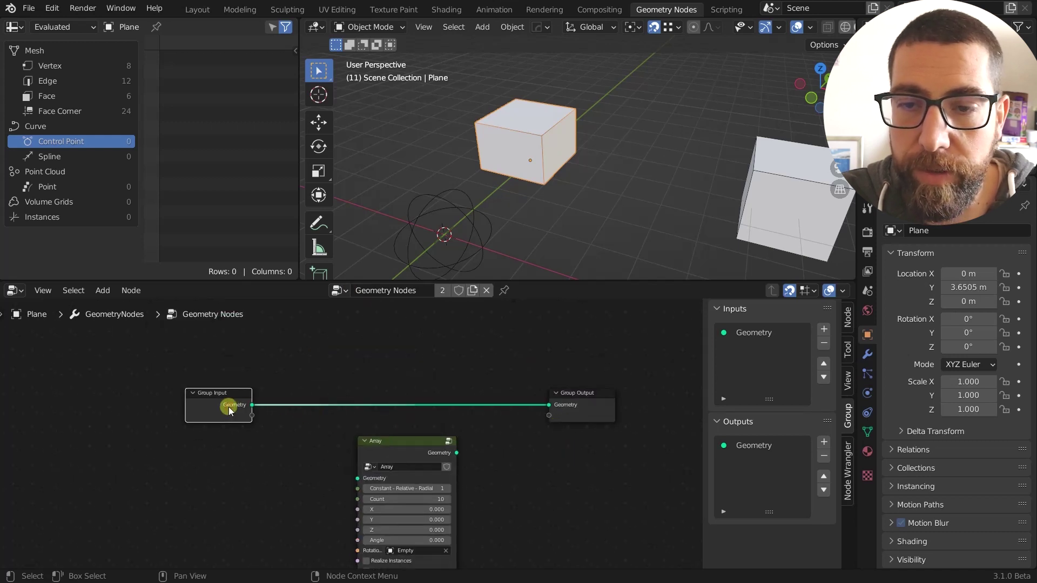
{"action": "left_click", "coordinate": [604, 406]}
{"action": "middle_click_drag", "start_coordinate": [603, 406], "coordinate": [597, 386]}
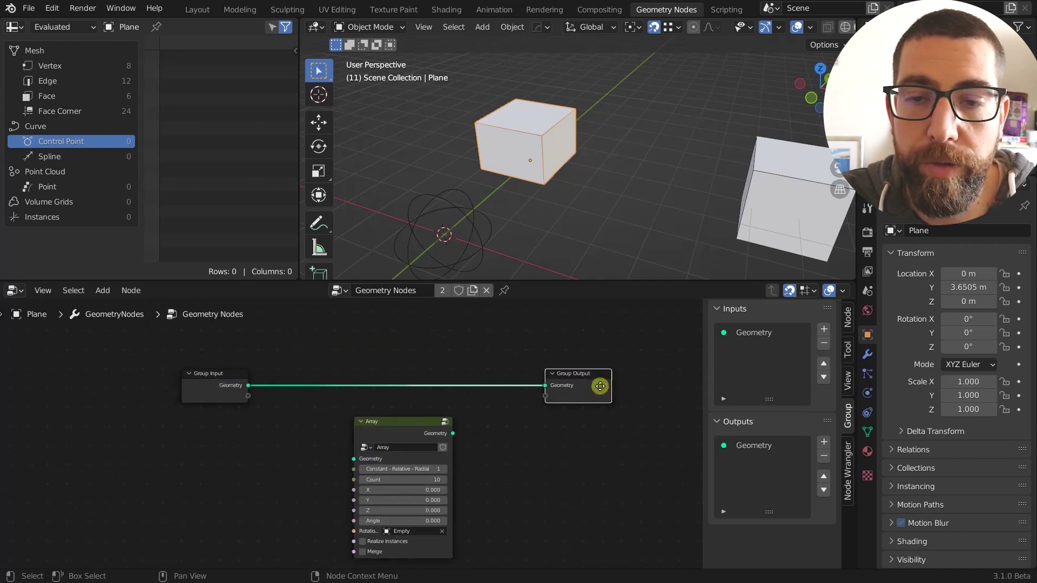
{"action": "left_click_drag", "start_coordinate": [404, 421], "coordinate": [408, 363]}
{"action": "scroll", "coordinate": [450, 399], "scroll_direction": "up", "scroll_amount": 1}
{"action": "middle_click_drag", "start_coordinate": [451, 399], "coordinate": [460, 364]}
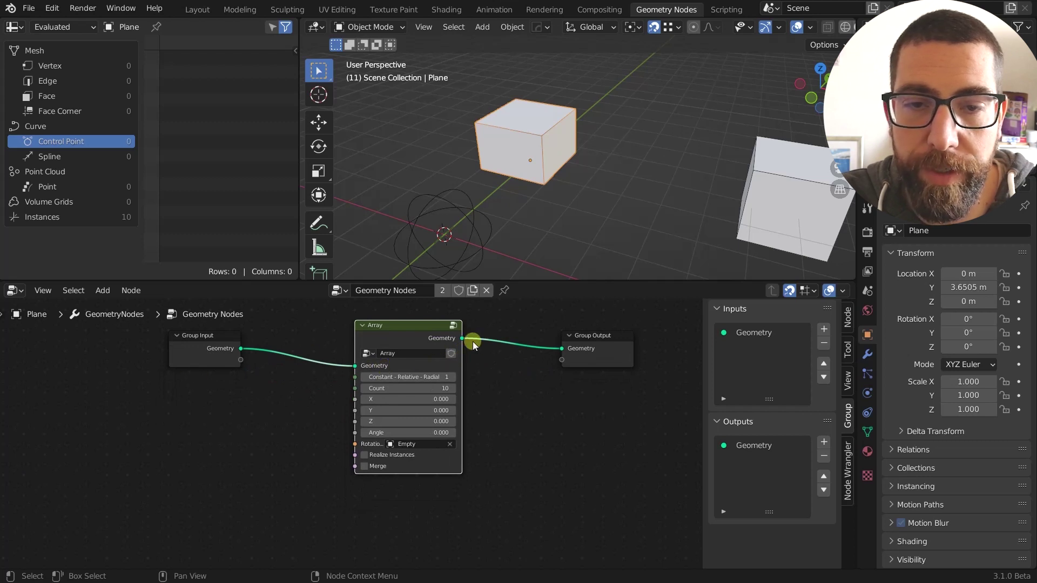
Examine the Array node's mode, count, offset, angle and rotation inputs, trying the mode stepper and returning it to 1.
{"action": "middle_click_drag", "start_coordinate": [541, 395], "coordinate": [517, 415]}
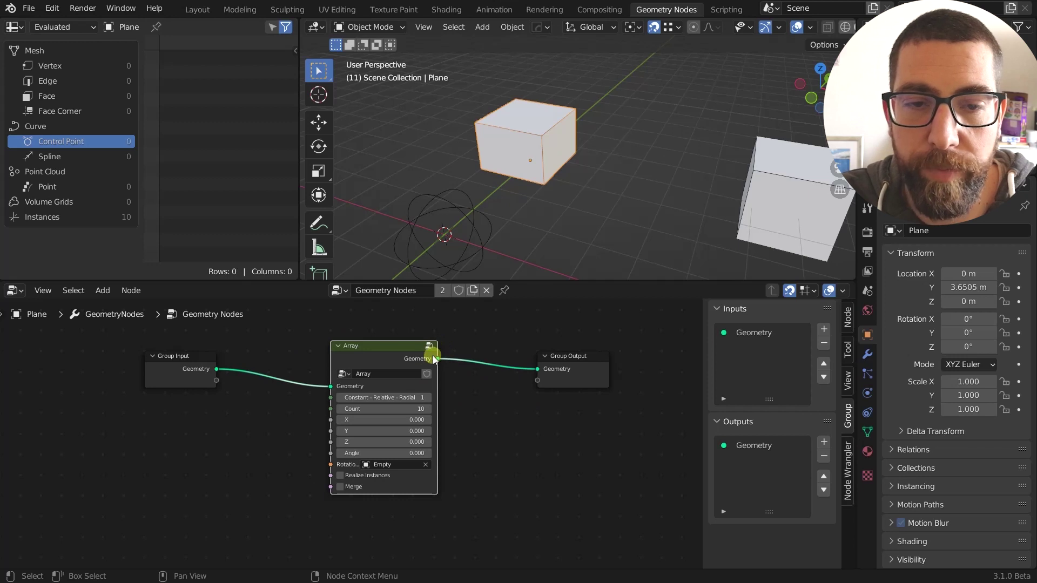
{"action": "middle_click_drag", "start_coordinate": [463, 428], "coordinate": [444, 423]}
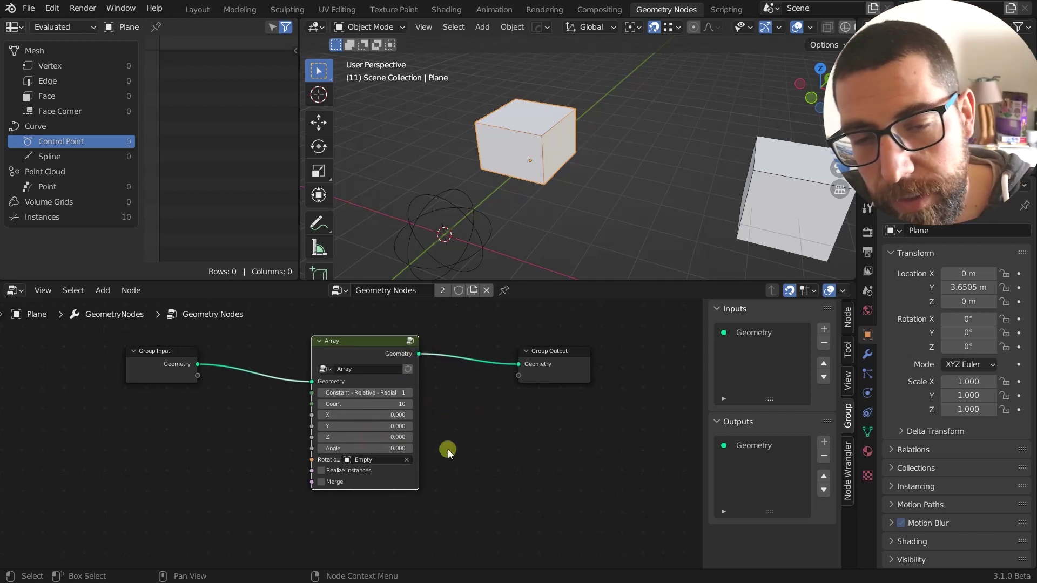
{"action": "middle_click_drag", "start_coordinate": [447, 449], "coordinate": [477, 454]}
{"action": "scroll", "coordinate": [453, 451], "scroll_direction": "up", "scroll_amount": 1}
{"action": "scroll", "coordinate": [449, 426], "scroll_direction": "up", "scroll_amount": 4}
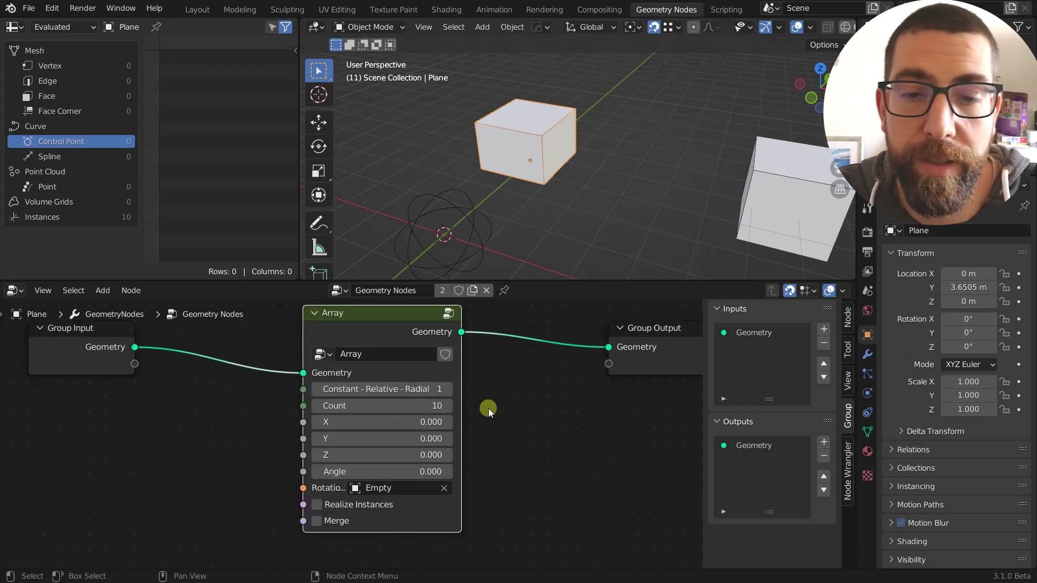
{"action": "scroll", "coordinate": [401, 411], "scroll_direction": "up", "scroll_amount": 2}
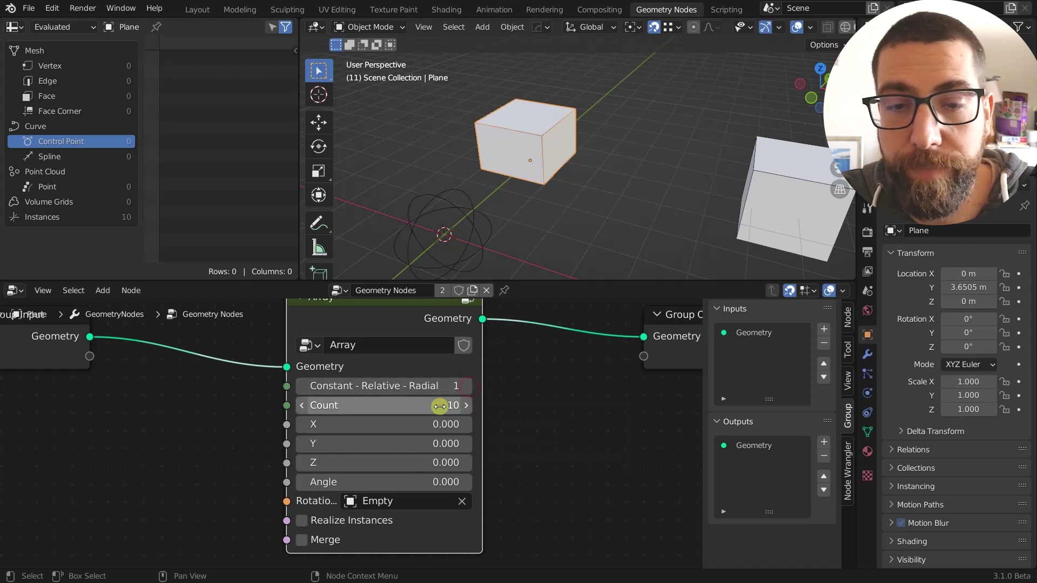
{"action": "scroll", "coordinate": [441, 408], "scroll_direction": "down", "scroll_amount": 1}
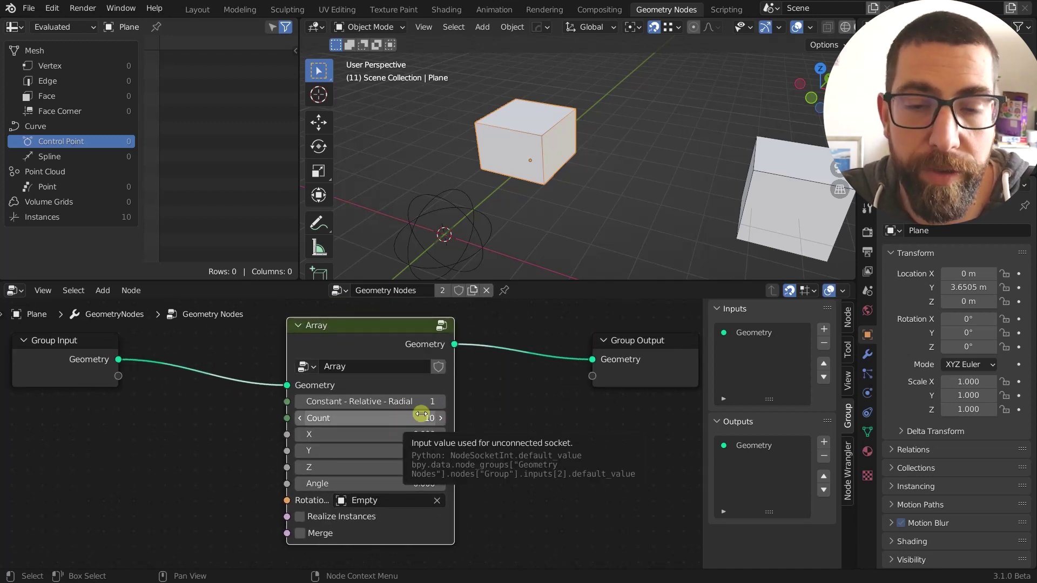
{"action": "middle_click_drag", "start_coordinate": [484, 436], "coordinate": [449, 418]}
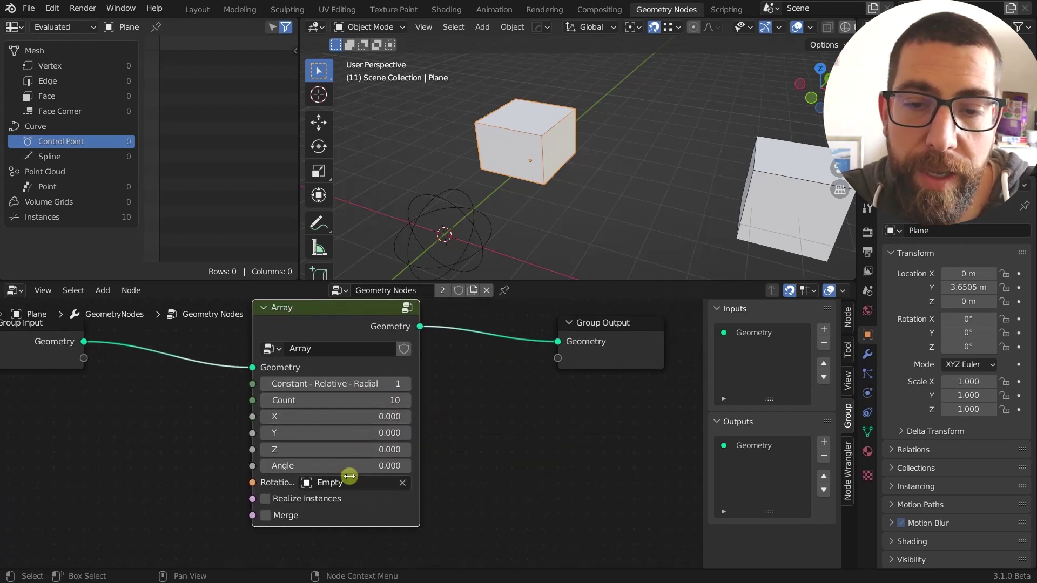
{"action": "mouse_move", "coordinate": [449, 419]}
{"action": "middle_mouse_down"}
{"action": "mouse_move", "coordinate": [449, 470]}
{"action": "mouse_move", "coordinate": [439, 430]}
{"action": "middle_mouse_up"}
{"action": "scroll", "coordinate": [456, 450], "scroll_direction": "down", "scroll_amount": 1}
{"action": "scroll", "coordinate": [345, 451], "scroll_direction": "up", "scroll_amount": 3}
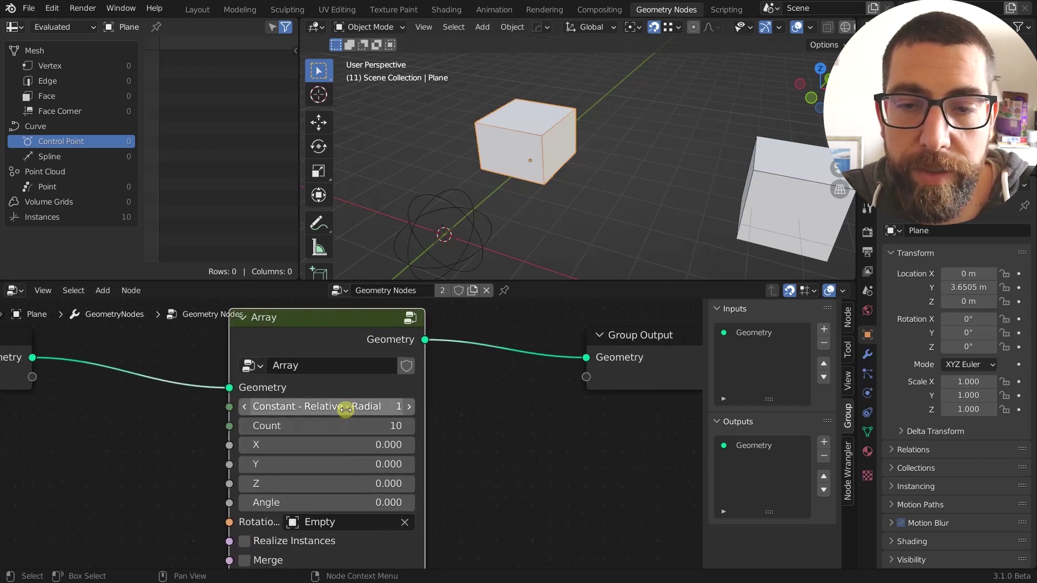
{"action": "scroll", "coordinate": [342, 408], "scroll_direction": "down", "scroll_amount": 1}
{"action": "scroll", "coordinate": [360, 418], "scroll_direction": "up", "scroll_amount": 1}
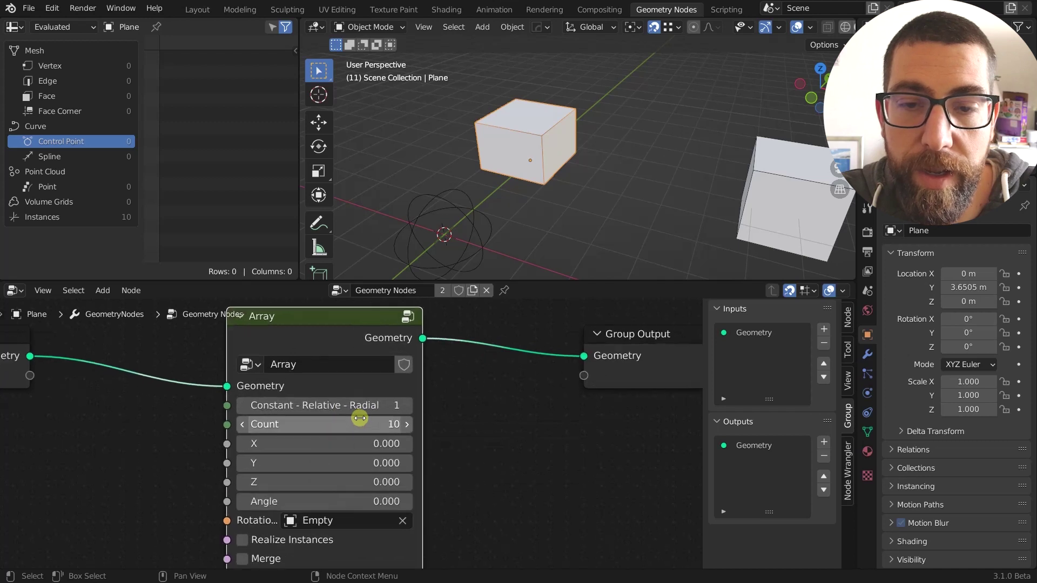
{"action": "left_click", "coordinate": [407, 405]}
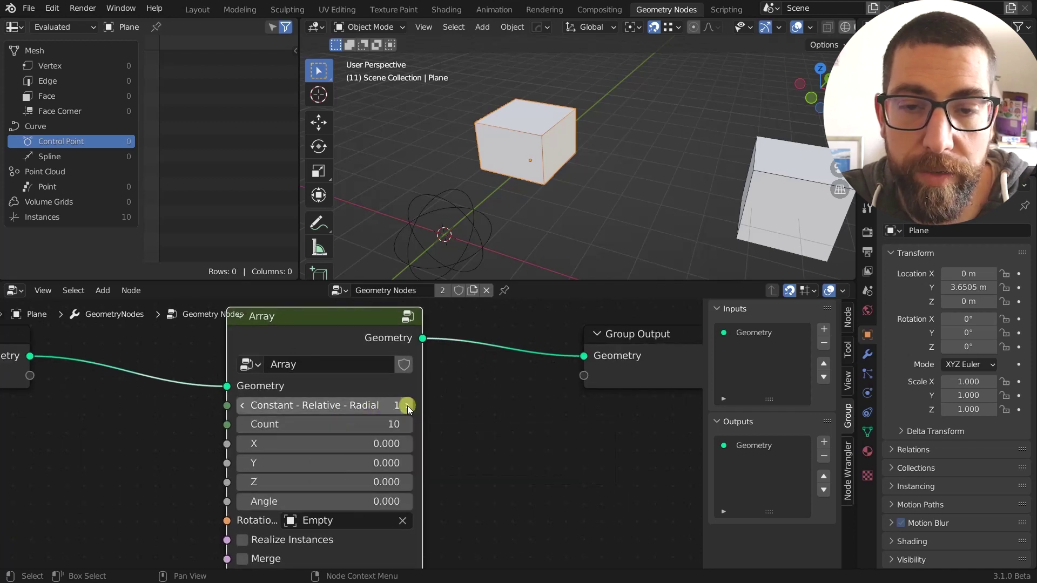
{"action": "left_click", "coordinate": [243, 405]}
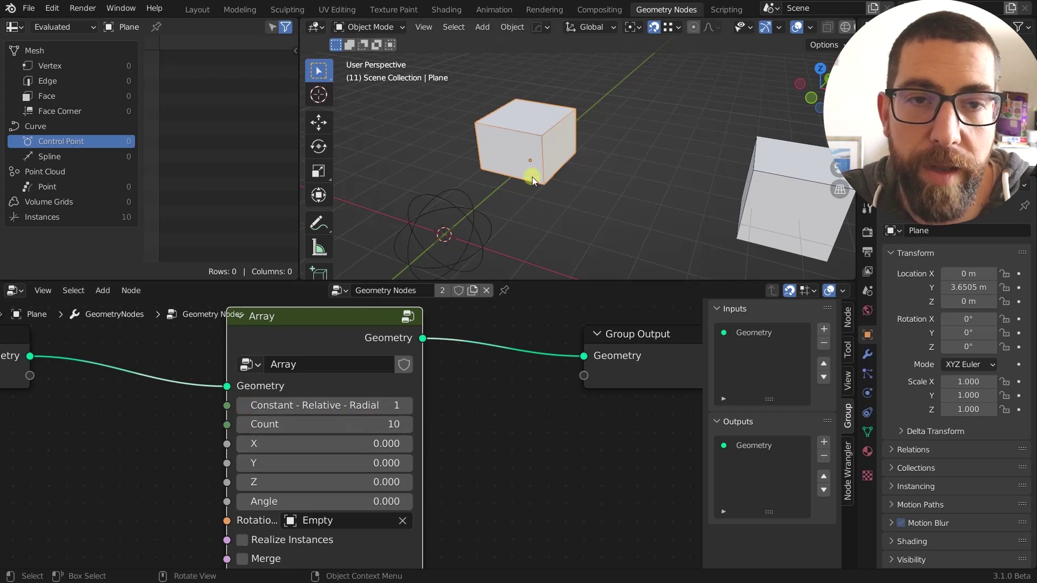
Select the neighbouring Cube object, and reselect the Plane object for a closer look.
{"action": "scroll", "coordinate": [532, 176], "scroll_direction": "down", "scroll_amount": 4}
{"action": "left_click", "coordinate": [624, 178]}
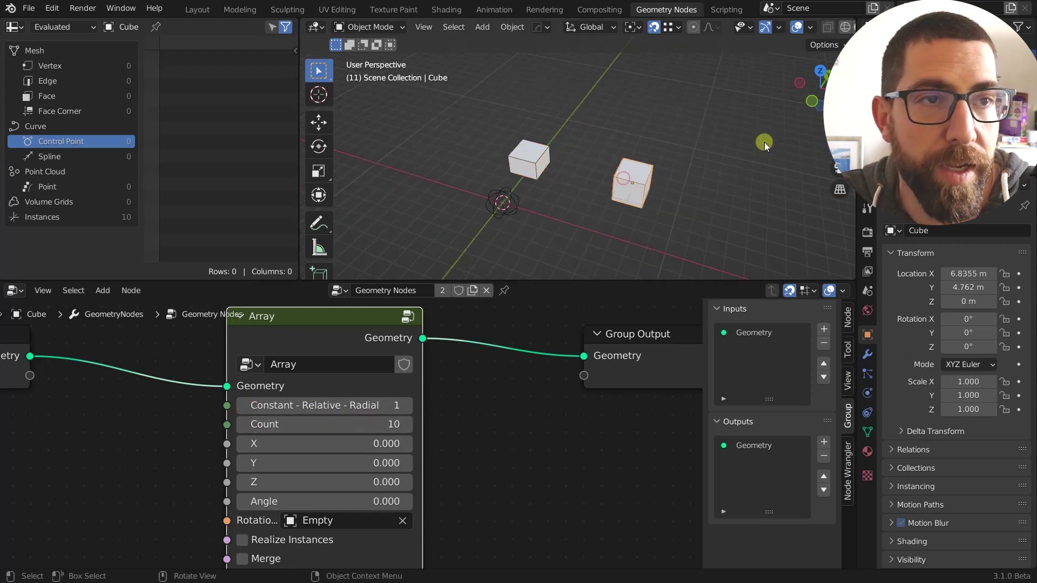
{"action": "left_click", "coordinate": [532, 158]}
{"action": "scroll", "coordinate": [549, 164], "scroll_direction": "up", "scroll_amount": 3}
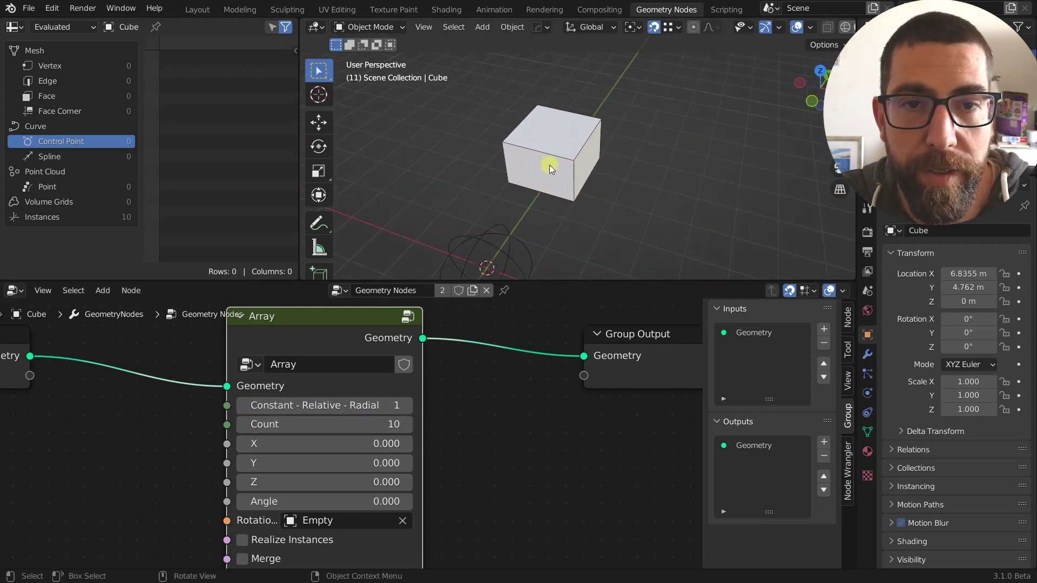
{"action": "mouse_move", "coordinate": [549, 164]}
{"action": "middle_mouse_down"}
{"action": "mouse_move", "coordinate": [561, 188]}
{"action": "mouse_move", "coordinate": [552, 145]}
{"action": "mouse_move", "coordinate": [562, 148]}
{"action": "middle_mouse_up"}
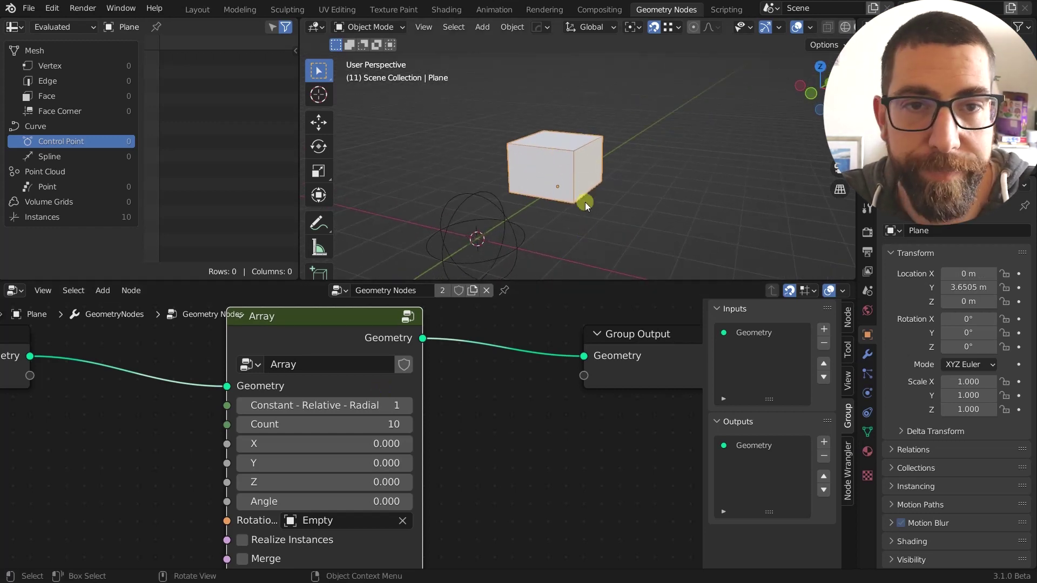
Set the Array node's offset to 0.8 in X, 0.8 in Y and 1.4 in Z.
{"action": "middle_click_drag", "start_coordinate": [586, 197], "coordinate": [588, 197]}
{"action": "scroll", "coordinate": [236, 450], "scroll_direction": "up", "scroll_amount": 2}
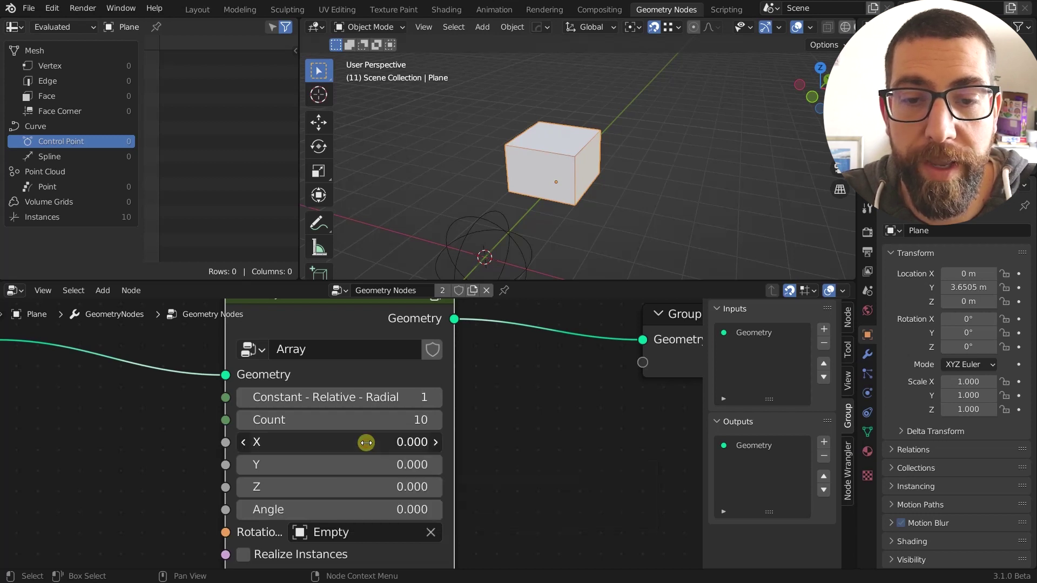
{"action": "left_click_drag", "start_coordinate": [366, 442], "coordinate": [382, 479]}
{"action": "middle_click_drag", "start_coordinate": [653, 216], "coordinate": [638, 233]}
{"action": "scroll", "coordinate": [416, 445], "scroll_direction": "down", "scroll_amount": 1}
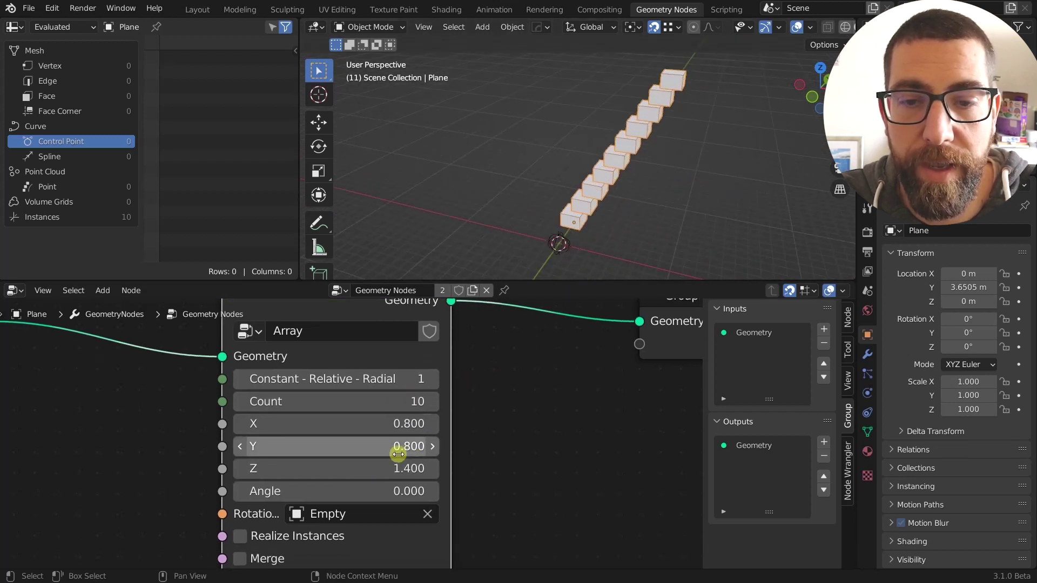
Set the Array node's count to 4.
{"action": "scroll", "coordinate": [655, 172], "scroll_direction": "up", "scroll_amount": 2}
{"action": "scroll", "coordinate": [454, 335], "scroll_direction": "down", "scroll_amount": 1}
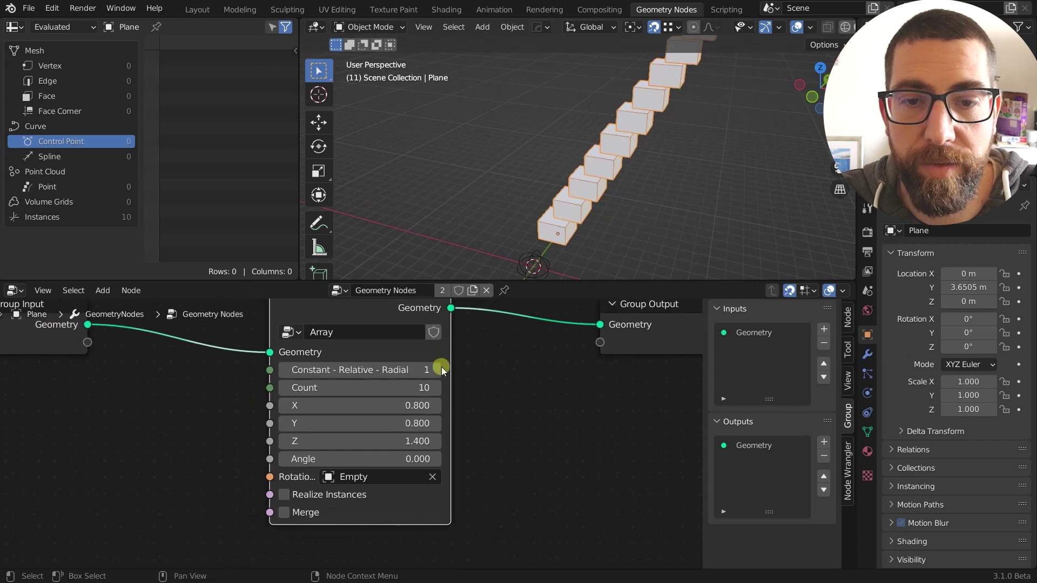
{"action": "left_click", "coordinate": [436, 387]}
{"action": "left_click", "coordinate": [436, 387]}
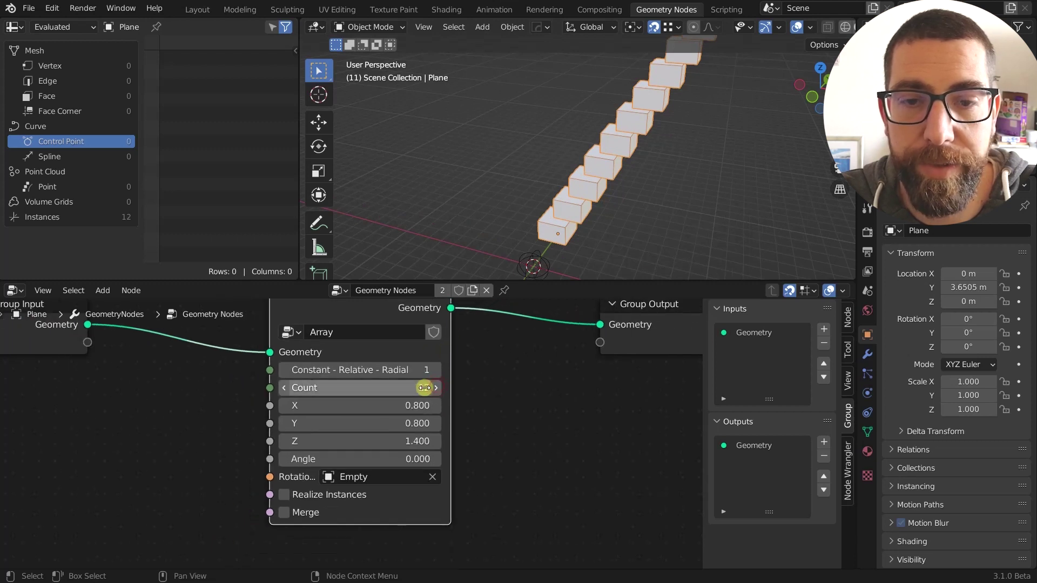
{"action": "left_click_drag", "start_coordinate": [424, 388], "coordinate": [389, 387]}
Increase the Array node's Z offset to 1.8 while viewing the stacked cubes from a low angle.
{"action": "middle_click_drag", "start_coordinate": [555, 260], "coordinate": [603, 211]}
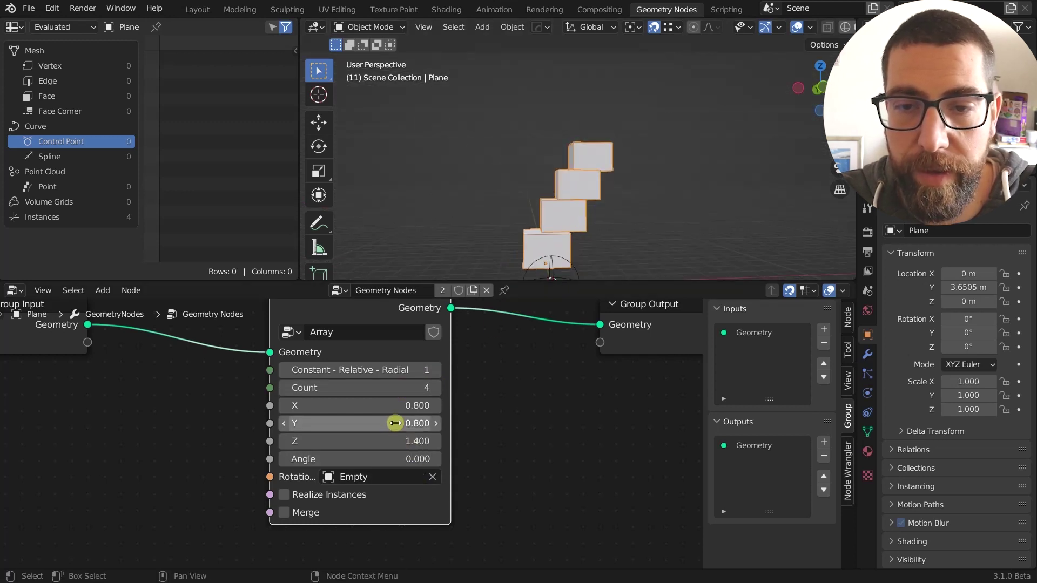
{"action": "mouse_move", "coordinate": [397, 443]}
{"action": "left_mouse_down"}
{"action": "mouse_move", "coordinate": [407, 439]}
{"action": "mouse_move", "coordinate": [396, 443]}
{"action": "left_mouse_up"}
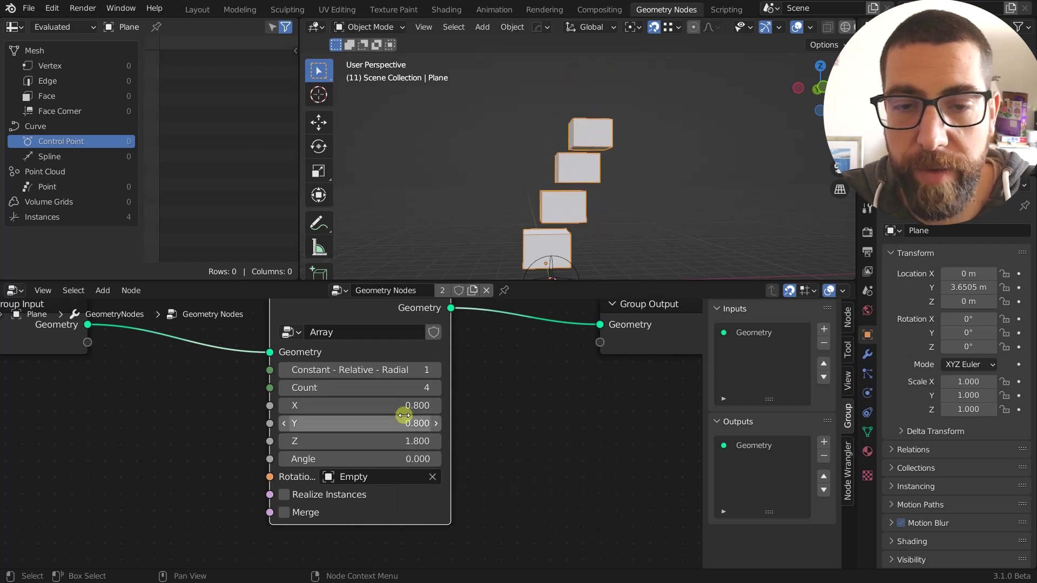
{"action": "middle_click_drag", "start_coordinate": [405, 417], "coordinate": [393, 417]}
{"action": "scroll", "coordinate": [405, 413], "scroll_direction": "up", "scroll_amount": 1}
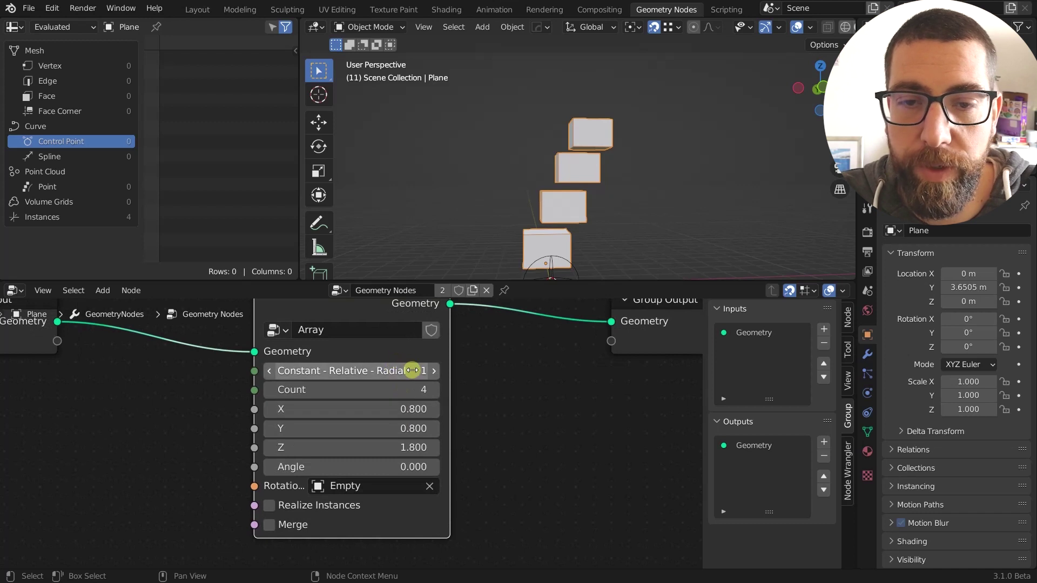
Switch the Array node to mode 2 (Relative) and set its X, Y and Z offsets to 1.
{"action": "left_click", "coordinate": [436, 370]}
{"action": "middle_click_drag", "start_coordinate": [609, 212], "coordinate": [604, 177]}
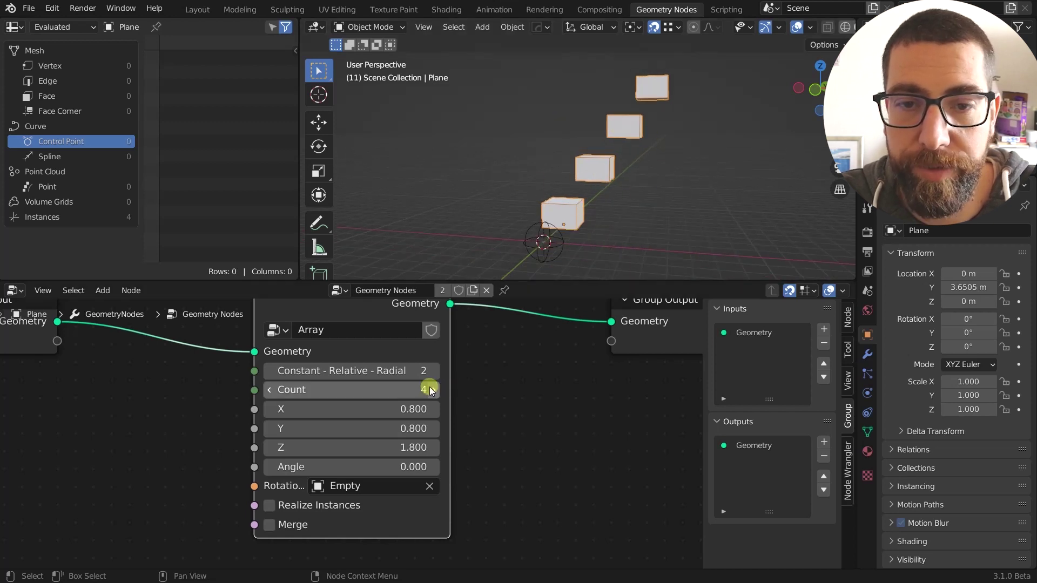
{"action": "left_click_drag", "start_coordinate": [403, 433], "coordinate": [403, 408]}
{"action": "type", "text": "1"}
{"action": "key", "text": "Return"}
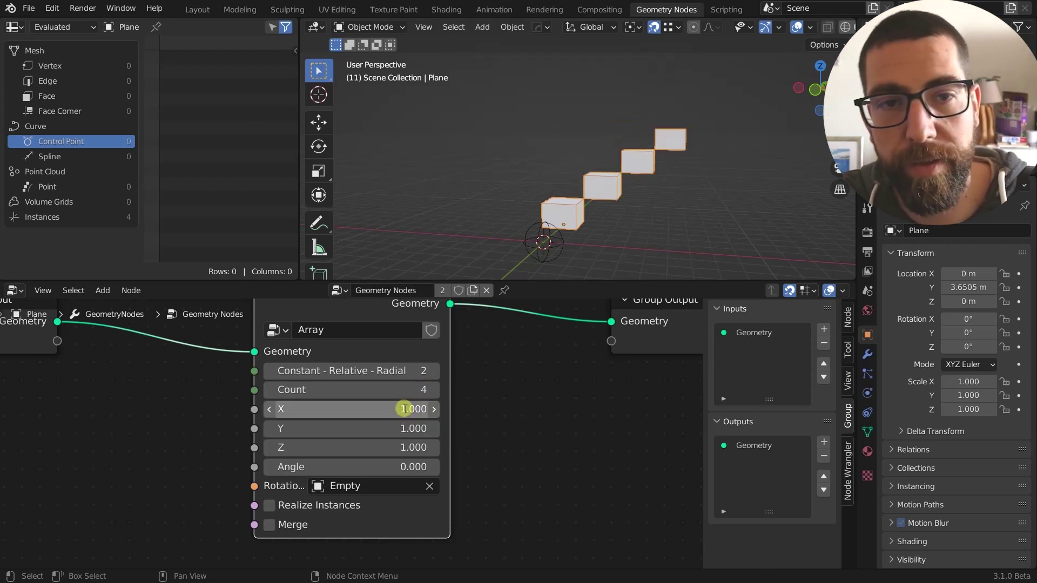
Set the Array node's X and Y offsets to 0 so the cubes stack only along Z.
{"action": "middle_click_drag", "start_coordinate": [602, 222], "coordinate": [566, 222]}
{"action": "scroll", "coordinate": [405, 422], "scroll_direction": "up", "scroll_amount": 1}
{"action": "left_click_drag", "start_coordinate": [397, 408], "coordinate": [382, 422]}
{"action": "type", "text": "0"}
{"action": "key", "text": "Return"}
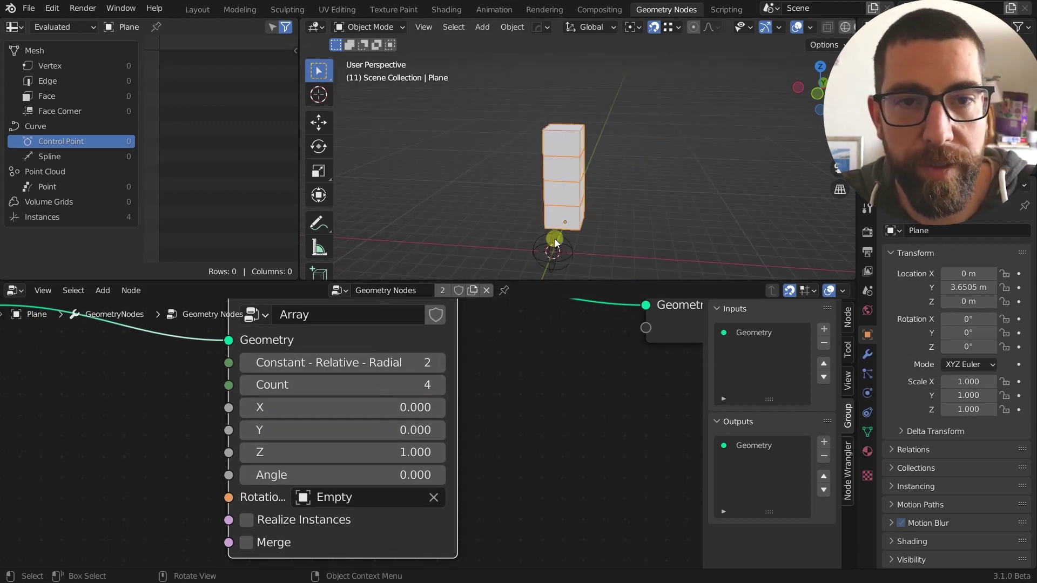
{"action": "middle_click_drag", "start_coordinate": [555, 239], "coordinate": [612, 225]}
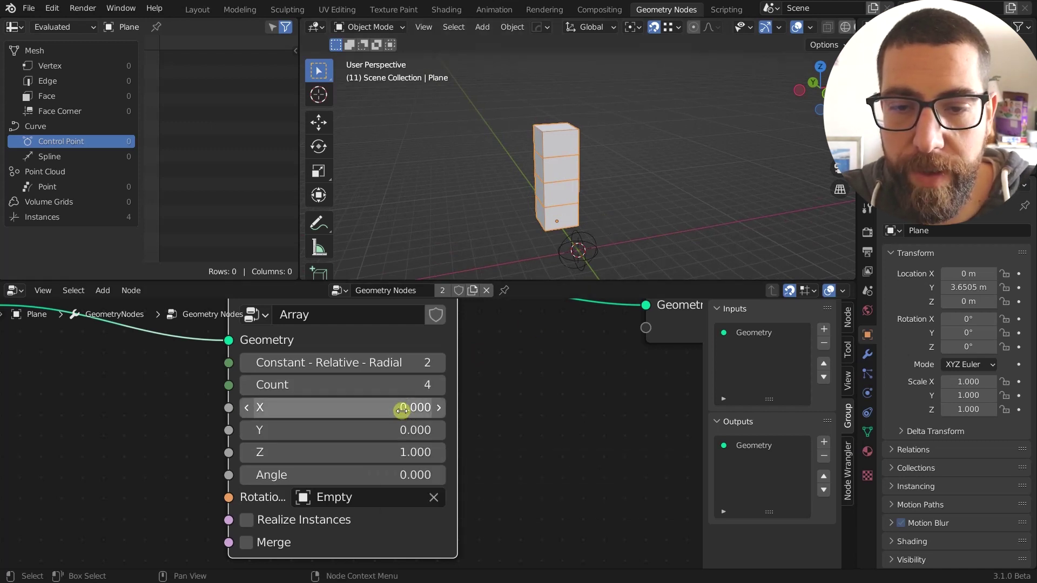
Switch the Array node to mode 3 (Radial), and check the Empty before reselecting the Plane object.
{"action": "left_click", "coordinate": [440, 363]}
{"action": "middle_click_drag", "start_coordinate": [575, 237], "coordinate": [608, 157]}
{"action": "left_click", "coordinate": [605, 153]}
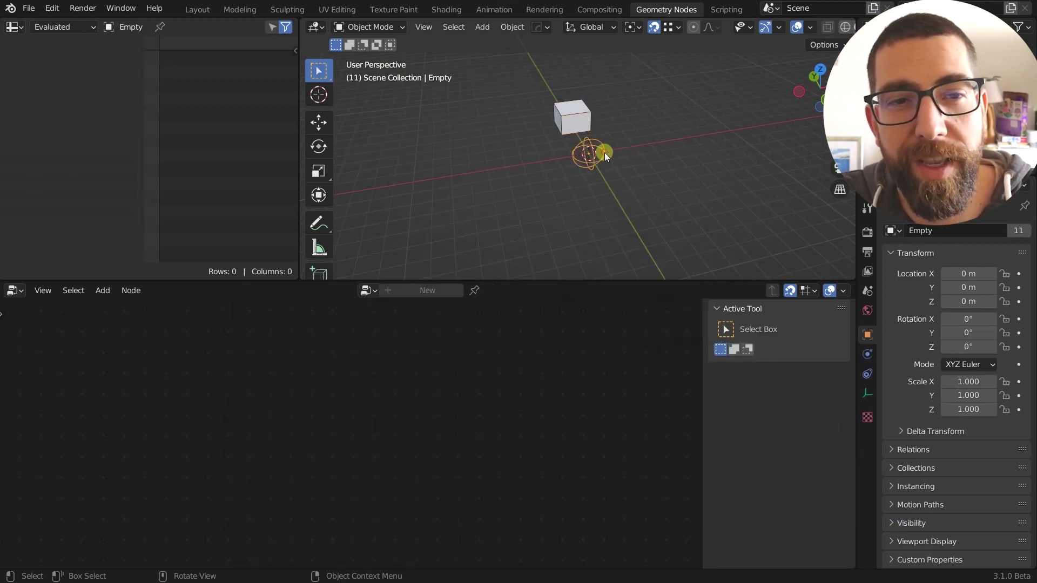
{"action": "left_click", "coordinate": [587, 112]}
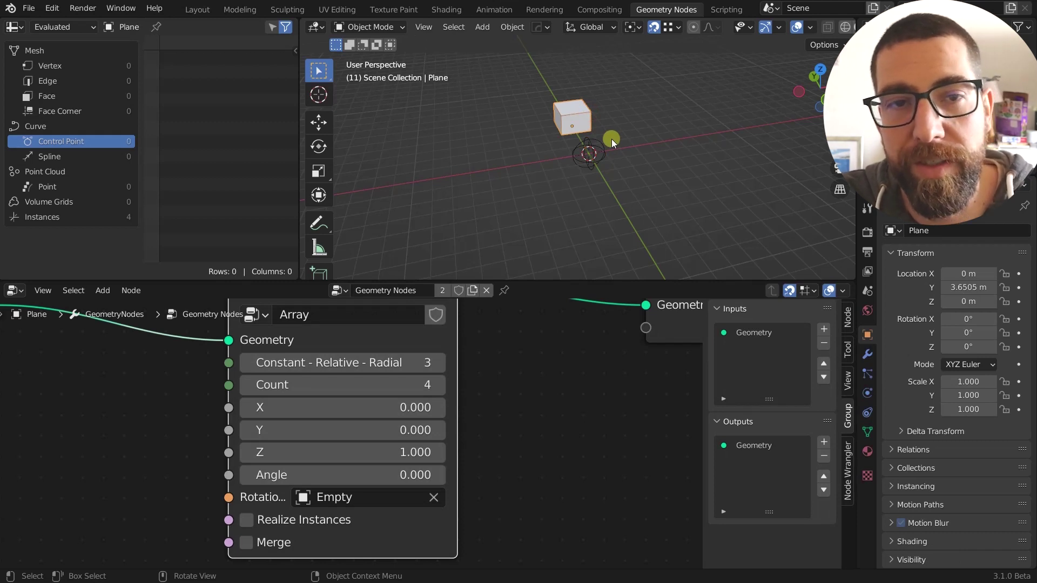
Choose Empty as the Array node's rotation centre object, and inspect the Empty in the scene before reselecting the Plane.
{"action": "left_click", "coordinate": [346, 497]}
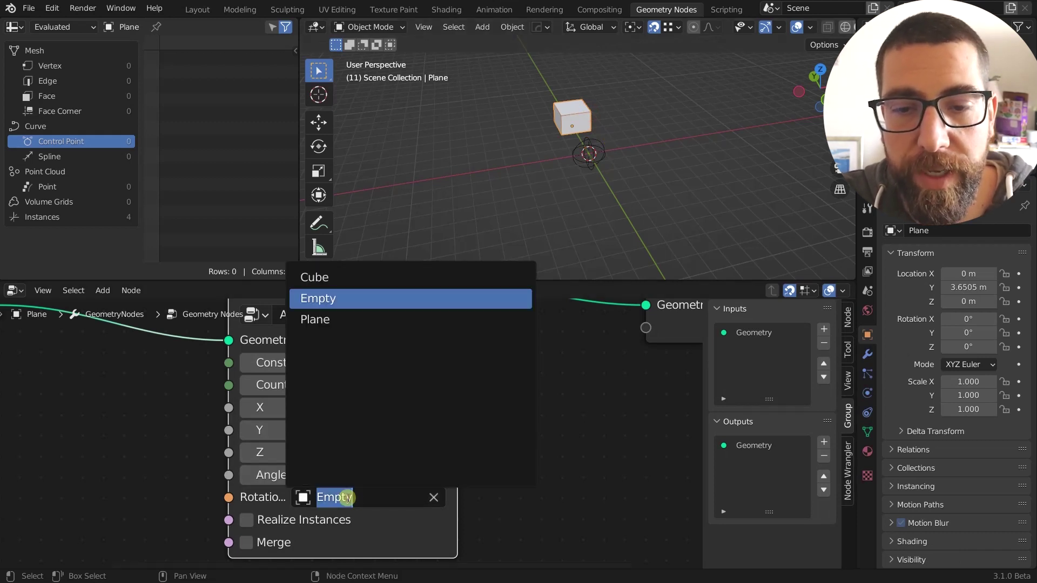
{"action": "left_click", "coordinate": [327, 301]}
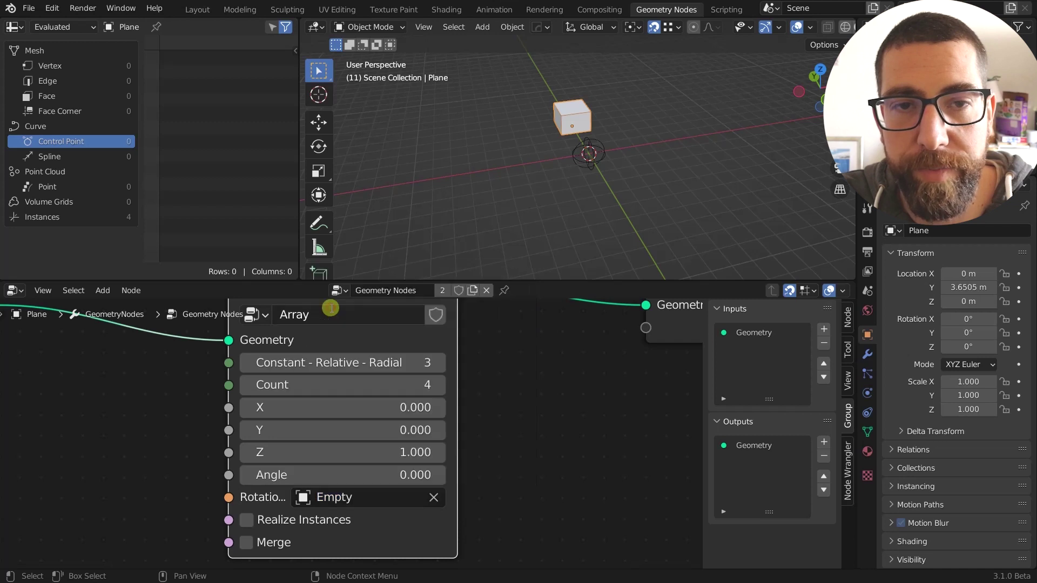
{"action": "left_click", "coordinate": [350, 497]}
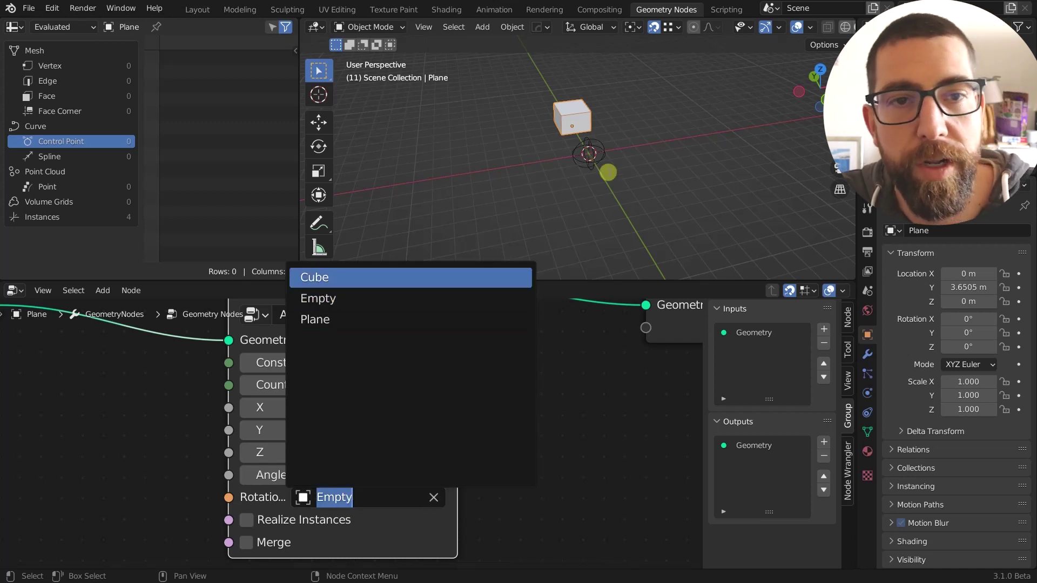
{"action": "left_click", "coordinate": [601, 156]}
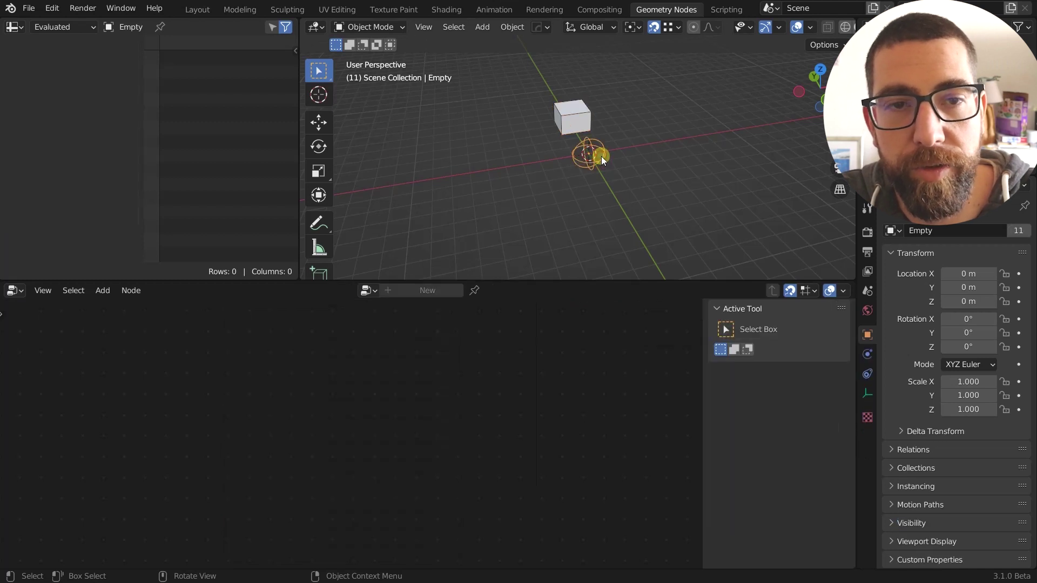
{"action": "left_click", "coordinate": [579, 115]}
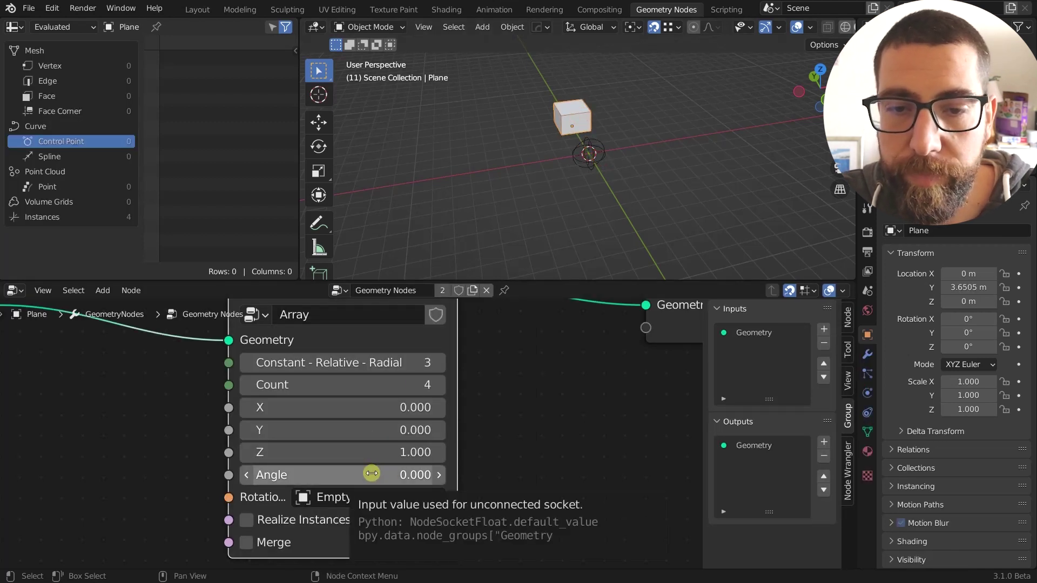
Try an angle of 49.5 on the radial array, and settle on a count of 3 with an angle of 23.2.
{"action": "left_click_drag", "start_coordinate": [377, 473], "coordinate": [646, 470]}
{"action": "left_click", "coordinate": [353, 358]}
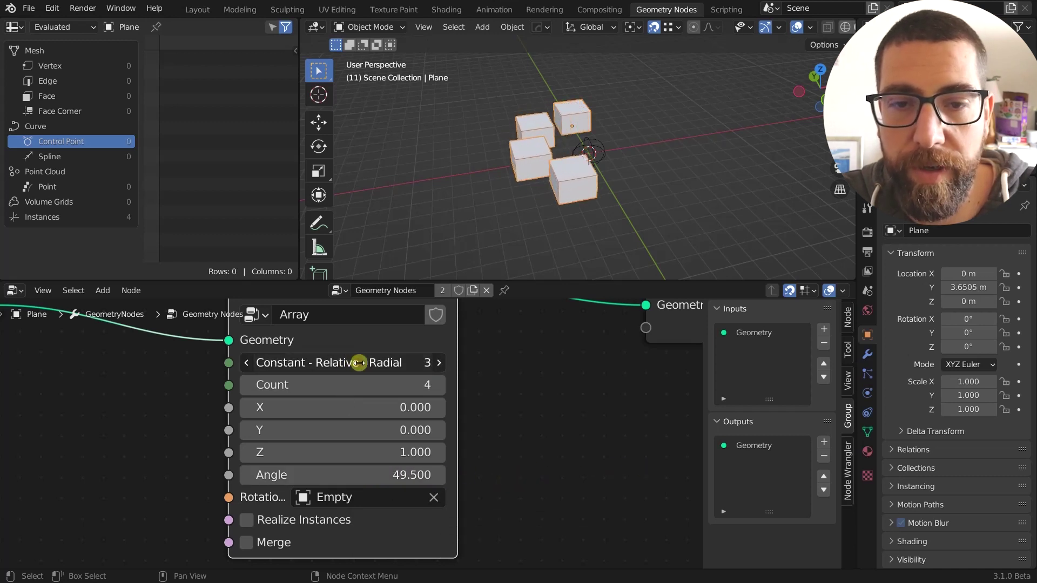
{"action": "mouse_move", "coordinate": [354, 387]}
{"action": "left_mouse_down"}
{"action": "mouse_move", "coordinate": [370, 387]}
{"action": "mouse_move", "coordinate": [357, 388]}
{"action": "left_mouse_up"}
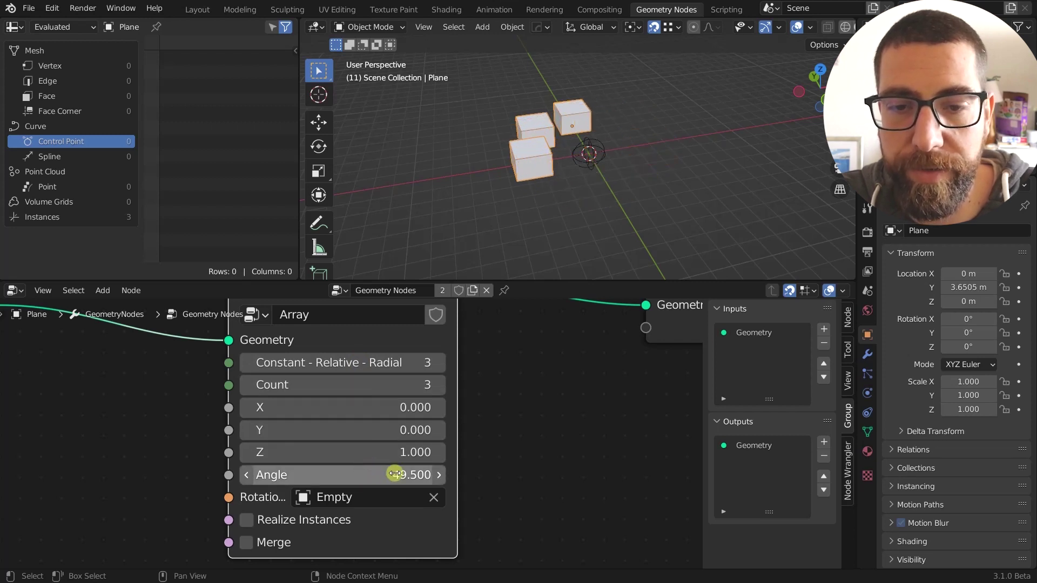
{"action": "left_click_drag", "start_coordinate": [396, 474], "coordinate": [246, 476]}
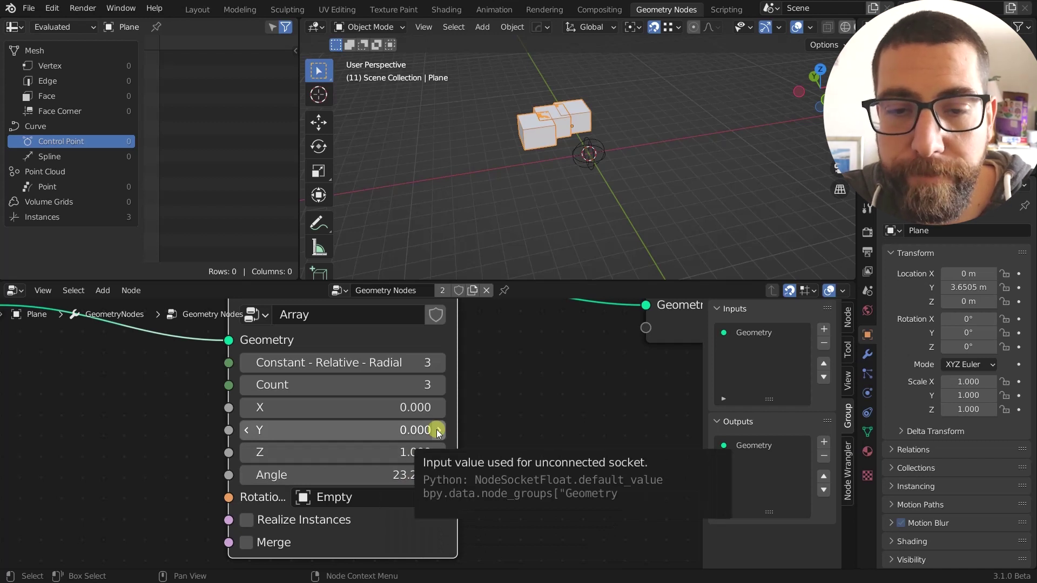
Return the Array node to mode 2 (Relative) and enable Realize Instances.
{"action": "scroll", "coordinate": [436, 410], "scroll_direction": "down", "scroll_amount": 2}
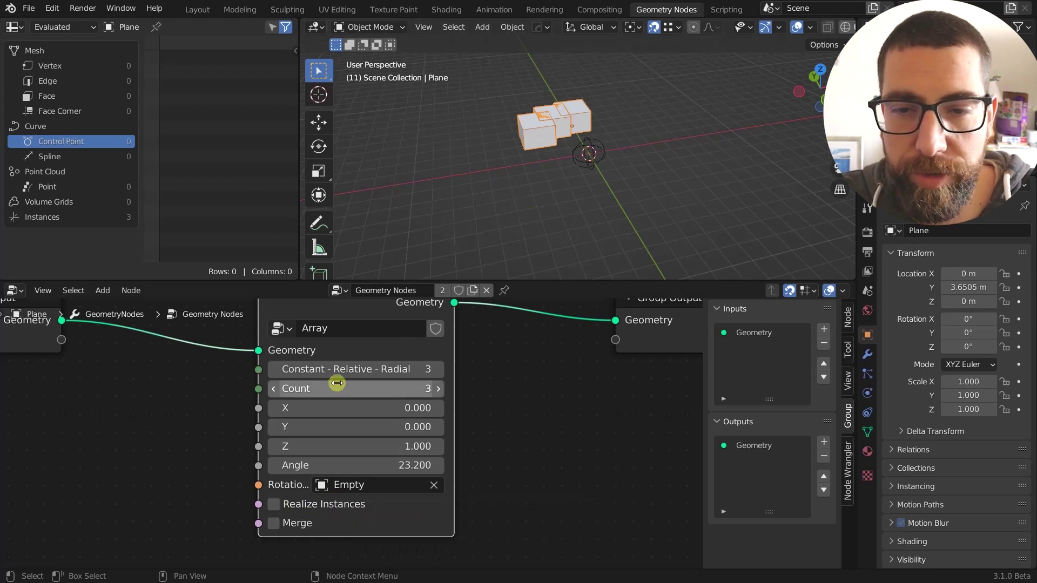
{"action": "left_click_drag", "start_coordinate": [354, 371], "coordinate": [346, 372]}
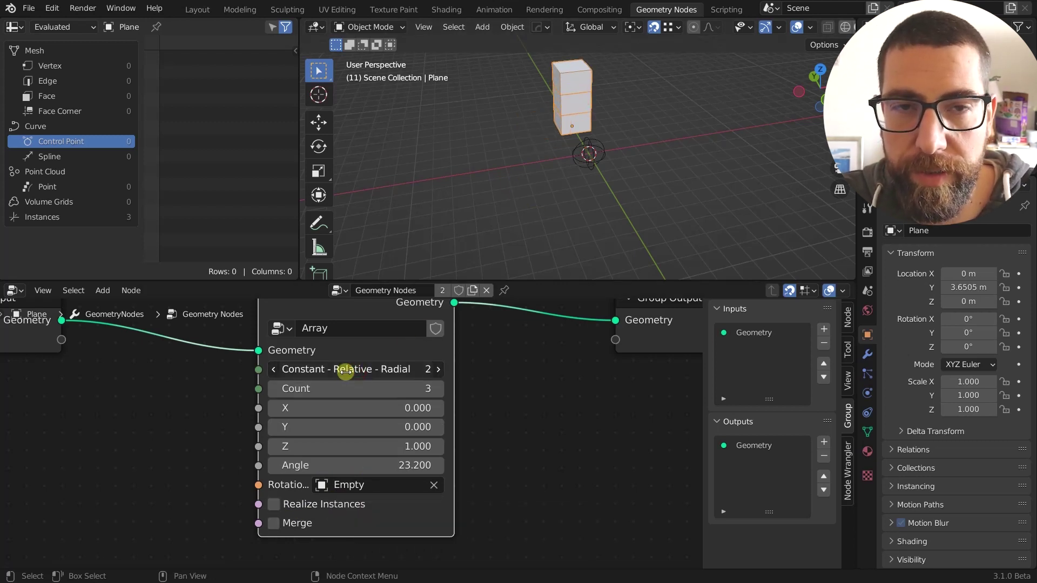
{"action": "scroll", "coordinate": [568, 108], "scroll_direction": "up", "scroll_amount": 4}
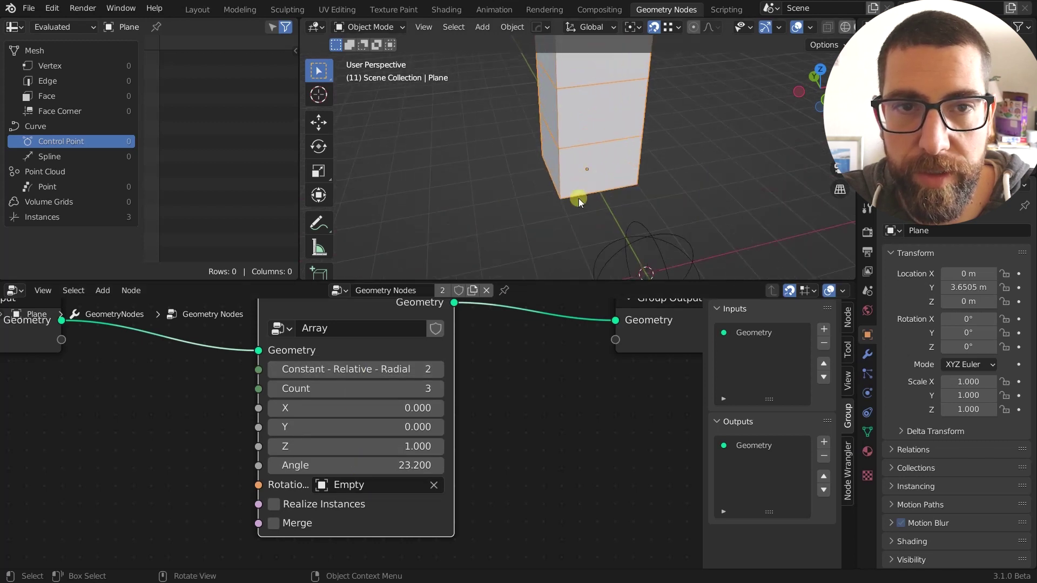
{"action": "scroll", "coordinate": [588, 151], "scroll_direction": "down", "scroll_amount": 4}
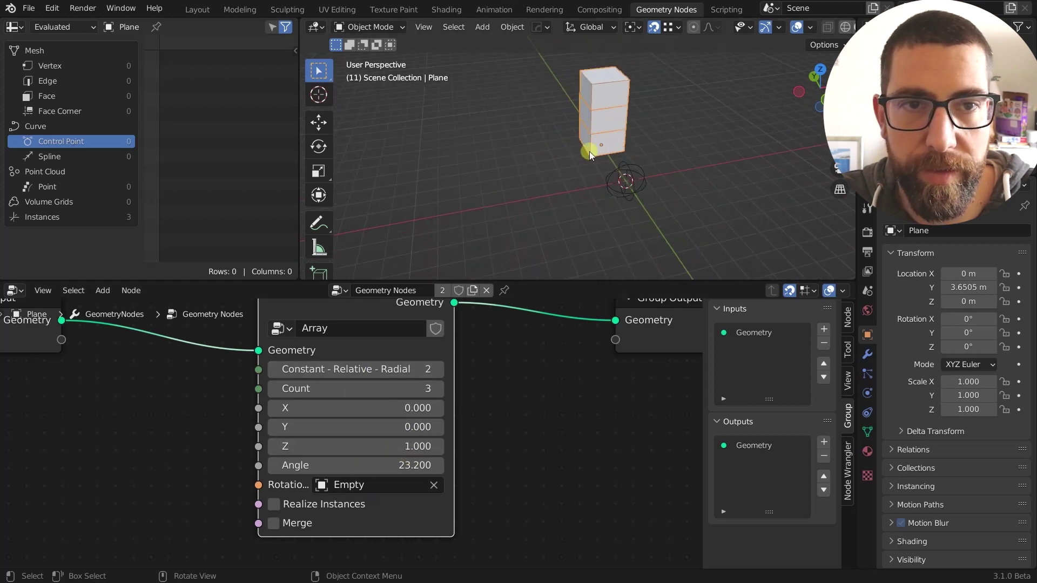
{"action": "middle_click_drag", "start_coordinate": [589, 152], "coordinate": [588, 123]}
{"action": "scroll", "coordinate": [611, 93], "scroll_direction": "up", "scroll_amount": 2}
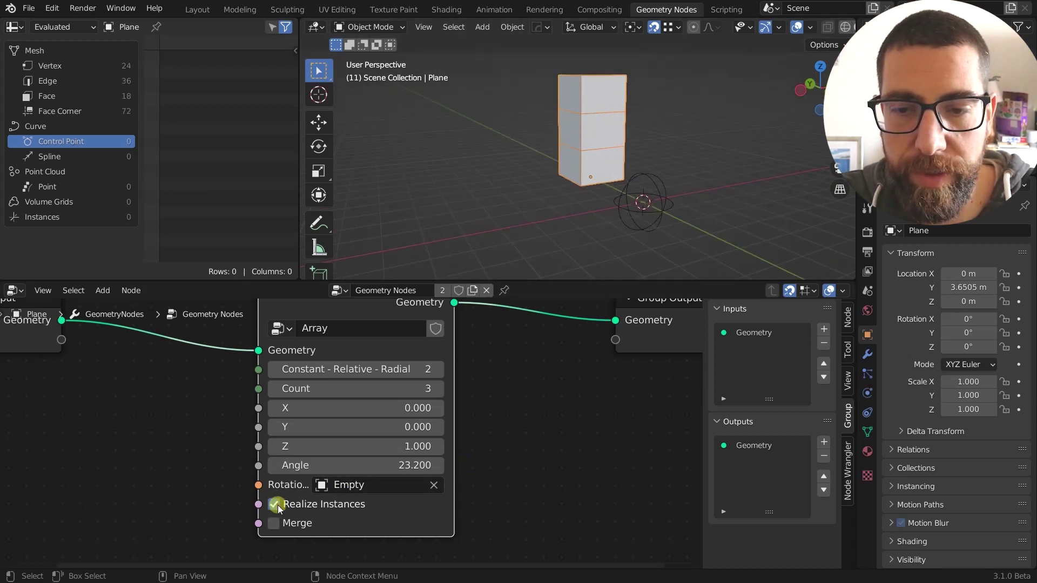
Enable Merge on the Array node, and select the Cube object to show its Array node tree.
{"action": "scroll", "coordinate": [591, 147], "scroll_direction": "up", "scroll_amount": 2}
{"action": "scroll", "coordinate": [623, 202], "scroll_direction": "down", "scroll_amount": 2}
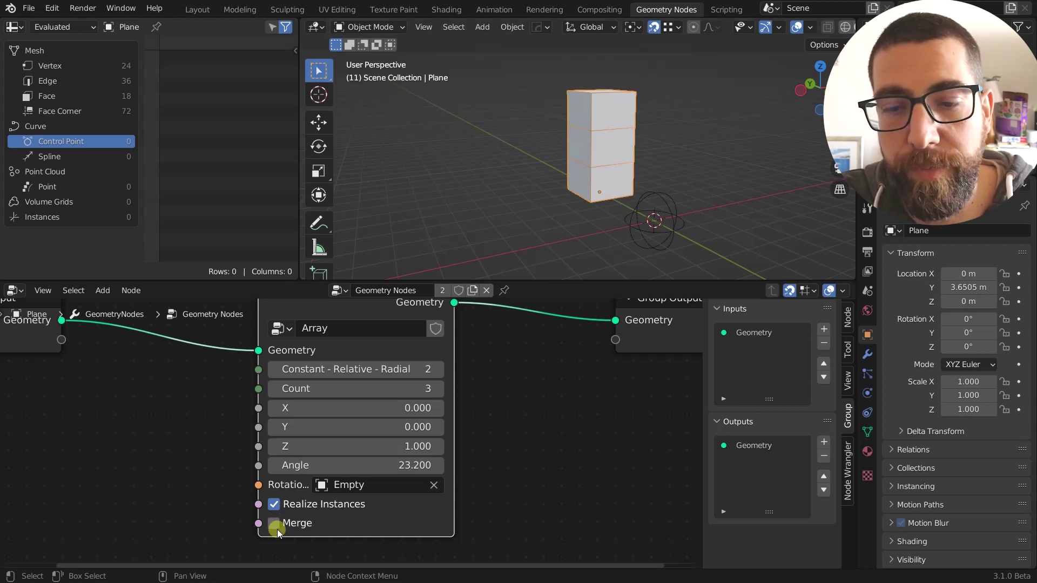
{"action": "middle_click_drag", "start_coordinate": [549, 148], "coordinate": [576, 147]}
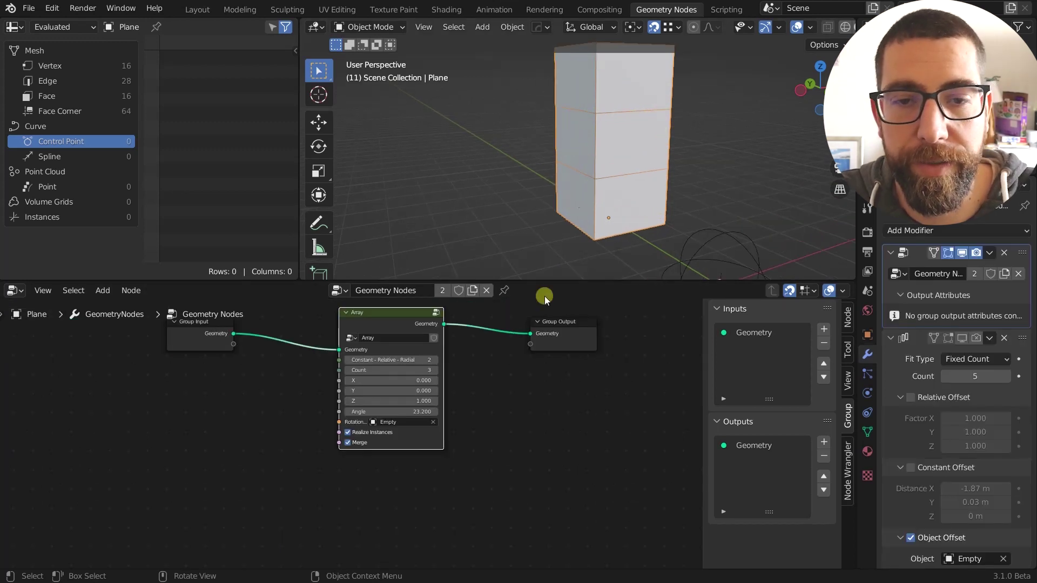
{"action": "scroll", "coordinate": [503, 415], "scroll_direction": "down", "scroll_amount": 3}
{"action": "middle_click_drag", "start_coordinate": [503, 416], "coordinate": [500, 433]}
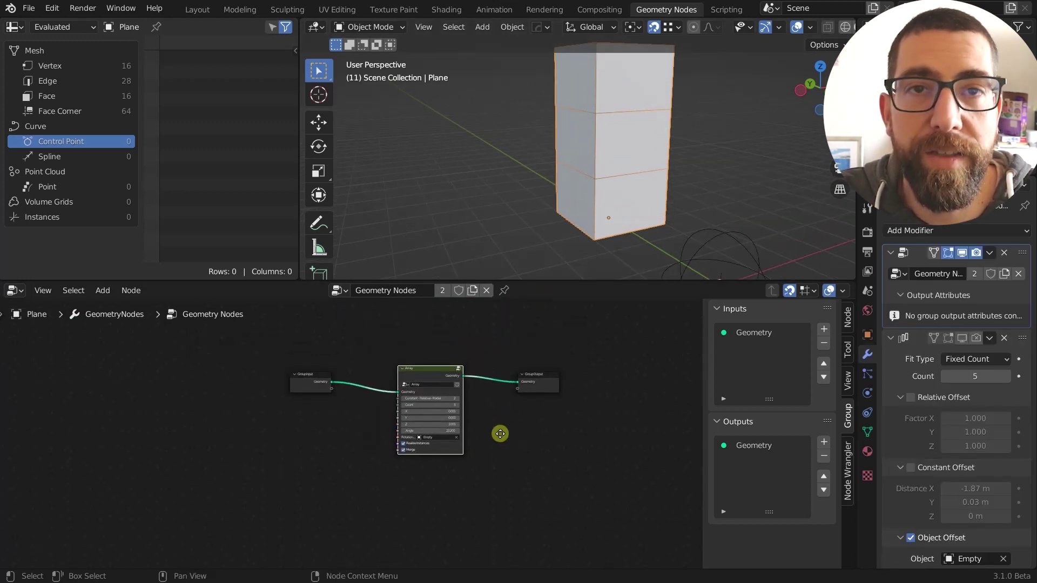
{"action": "scroll", "coordinate": [501, 434], "scroll_direction": "up", "scroll_amount": 2}
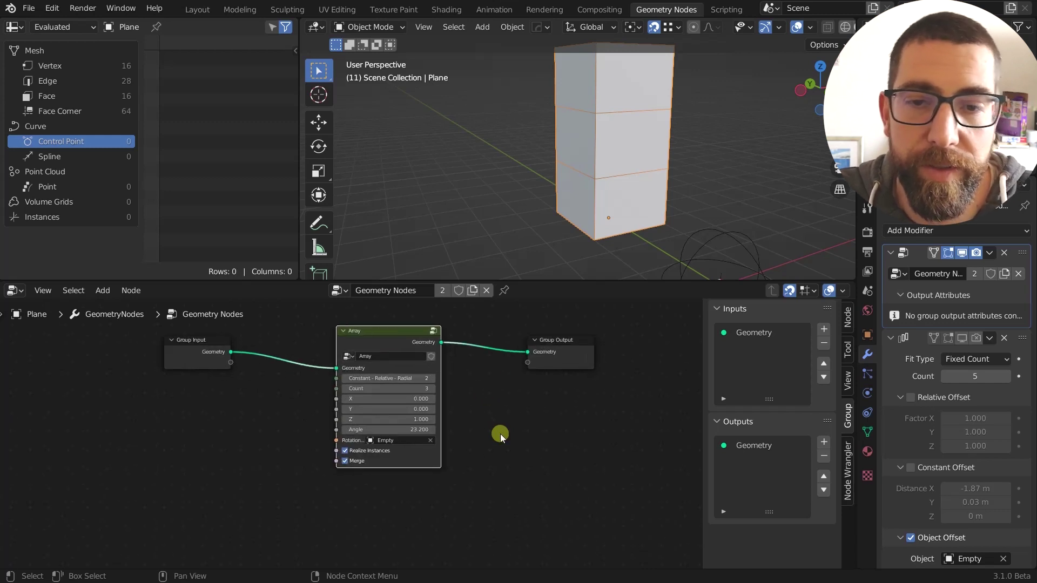
{"action": "scroll", "coordinate": [466, 394], "scroll_direction": "down", "scroll_amount": 2}
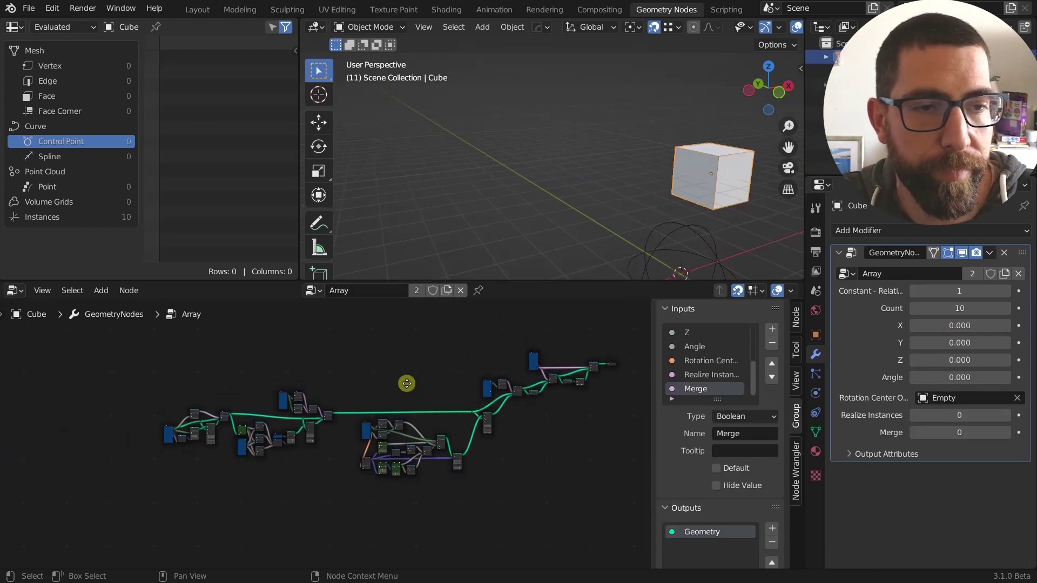
Examine the first section of the Array node tree, from Group Input through Mesh Line and Instance on Points to Switch.
{"action": "middle_click_drag", "start_coordinate": [406, 383], "coordinate": [456, 344]}
{"action": "scroll", "coordinate": [305, 380], "scroll_direction": "up", "scroll_amount": 5}
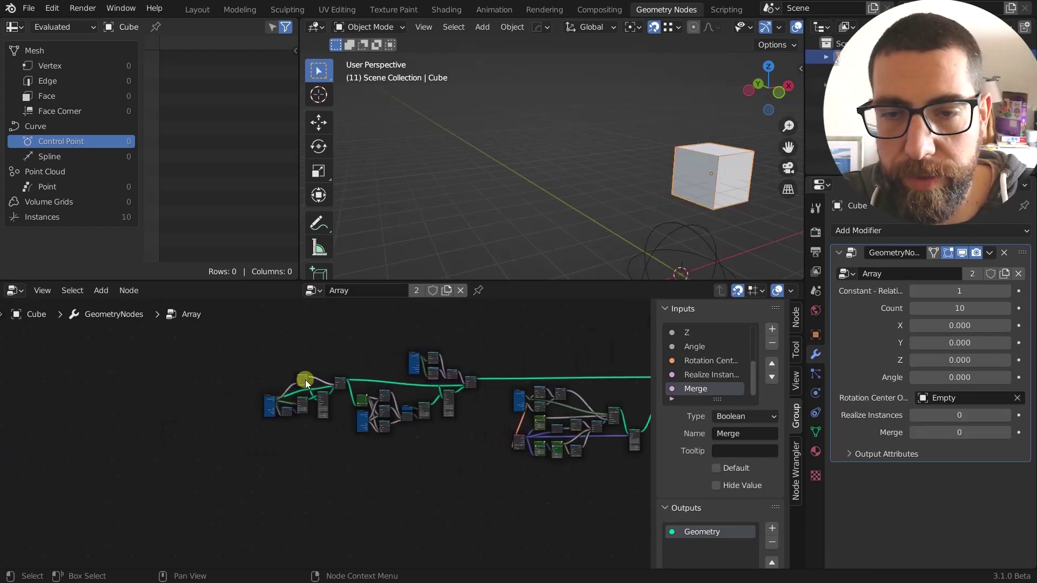
{"action": "scroll", "coordinate": [306, 380], "scroll_direction": "down", "scroll_amount": 3}
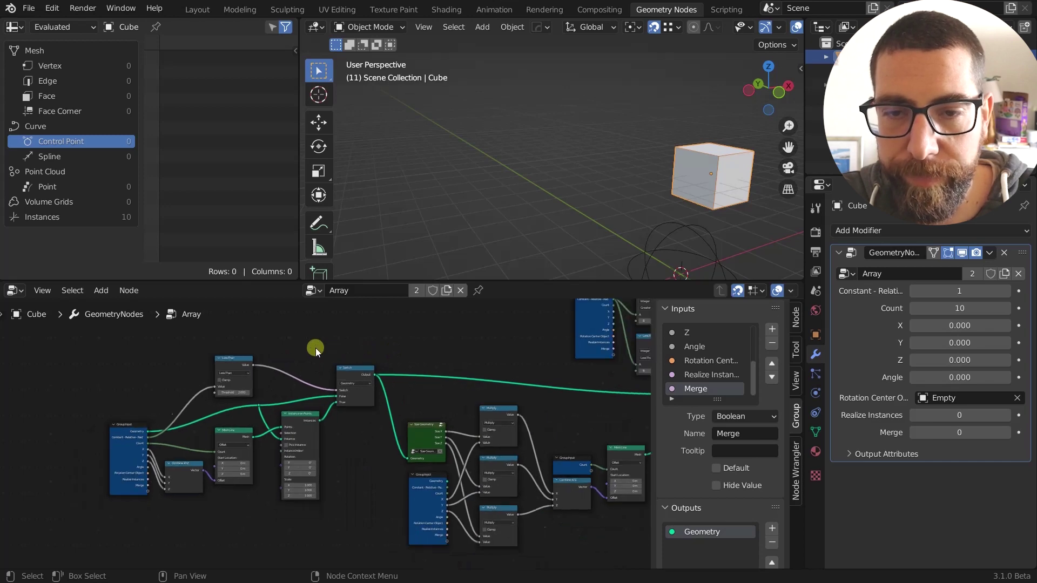
{"action": "middle_click_drag", "start_coordinate": [314, 347], "coordinate": [327, 350]}
{"action": "scroll", "coordinate": [282, 460], "scroll_direction": "up", "scroll_amount": 5}
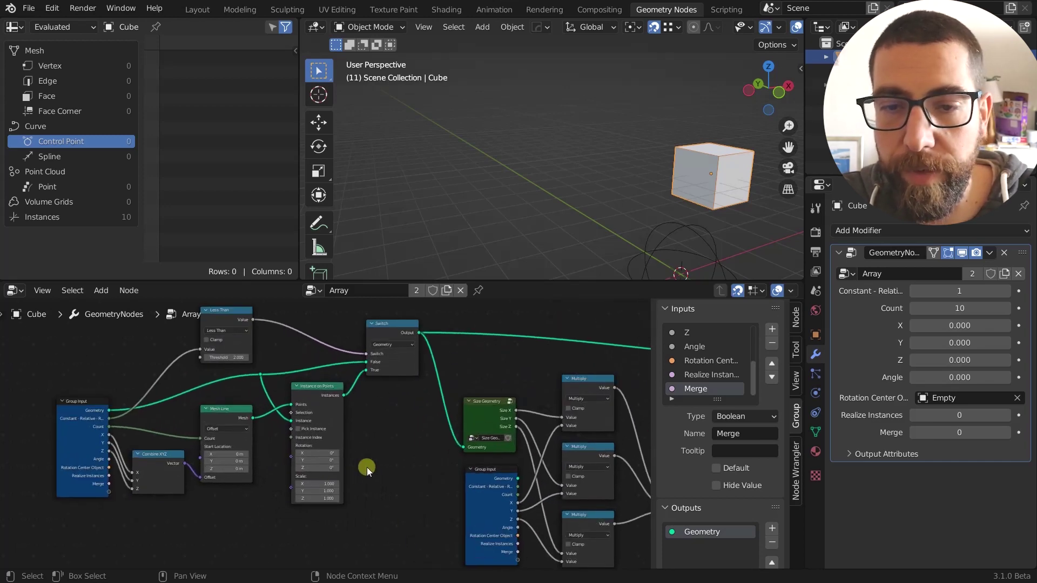
{"action": "middle_click_drag", "start_coordinate": [365, 467], "coordinate": [387, 468]}
{"action": "scroll", "coordinate": [148, 450], "scroll_direction": "up", "scroll_amount": 4}
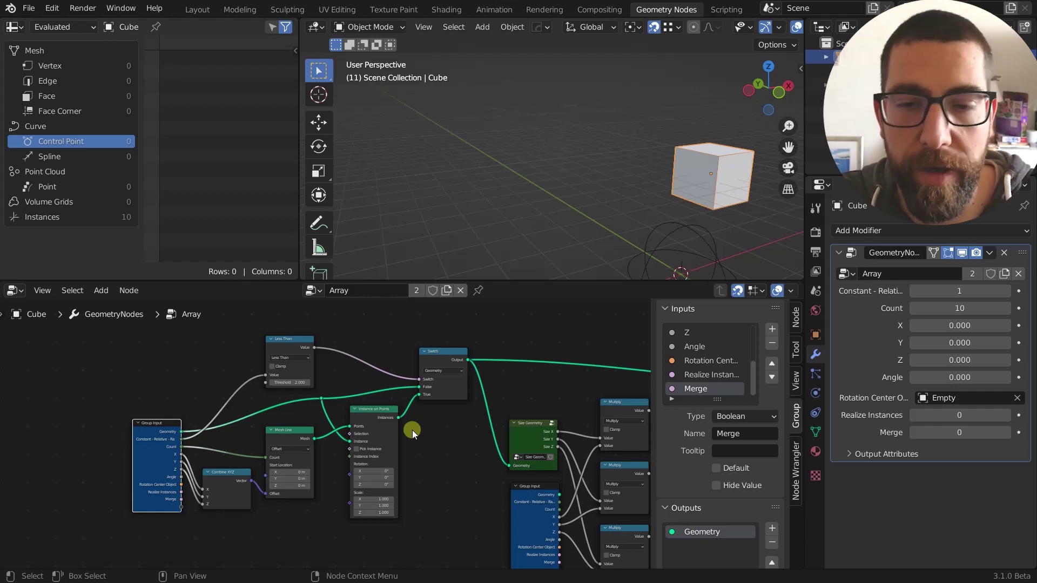
{"action": "scroll", "coordinate": [281, 435], "scroll_direction": "up", "scroll_amount": 3}
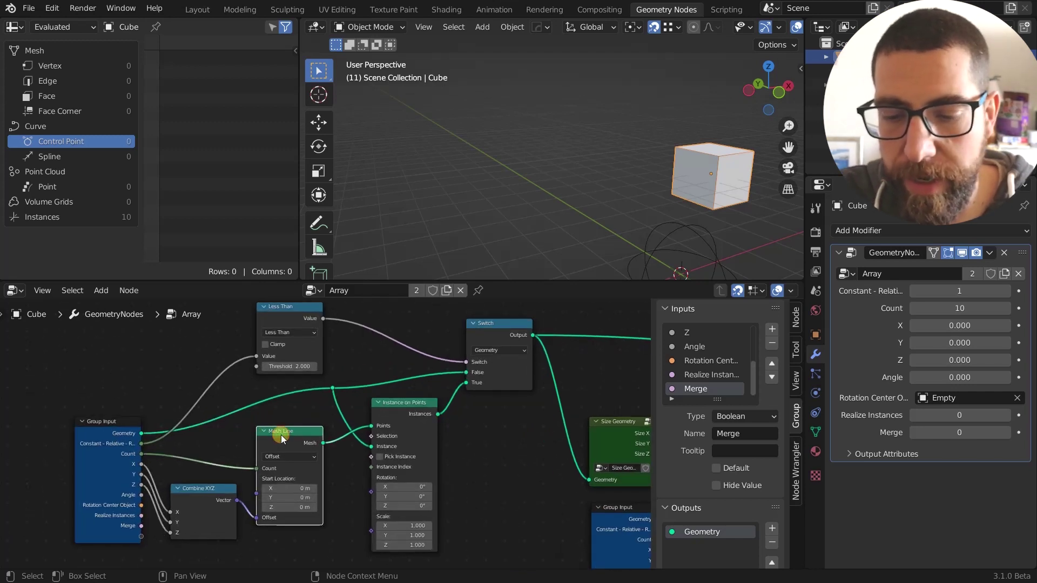
Preview the Mesh Line node's output on the Cube object in the viewport.
{"action": "left_click", "coordinate": [281, 435], "text": "ctrl+shift"}
{"action": "mouse_move", "coordinate": [575, 242]}
{"action": "middle_mouse_down"}
{"action": "mouse_move", "coordinate": [567, 202]}
{"action": "mouse_move", "coordinate": [580, 224]}
{"action": "middle_mouse_up"}
{"action": "scroll", "coordinate": [261, 451], "scroll_direction": "right", "scroll_amount": 2, "text": "ctrl"}
{"action": "scroll", "coordinate": [262, 408], "scroll_direction": "up", "scroll_amount": 1}
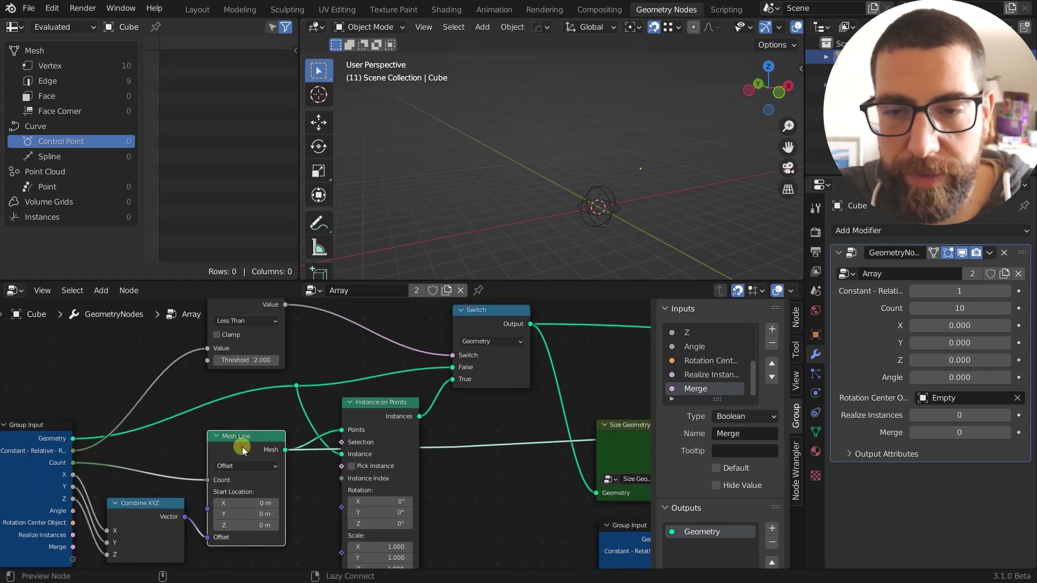
Look over the whole Array node tree, and preview the output of the first Instance on Points node.
{"action": "scroll", "coordinate": [303, 404], "scroll_direction": "down", "scroll_amount": 3}
{"action": "scroll", "coordinate": [348, 400], "scroll_direction": "down", "scroll_amount": 5}
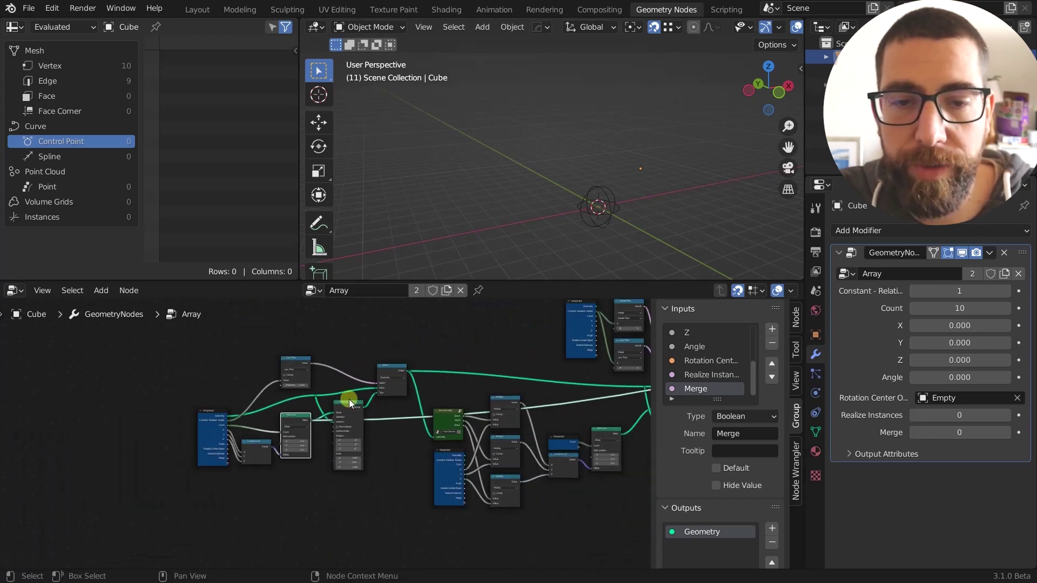
{"action": "scroll", "coordinate": [352, 404], "scroll_direction": "up", "scroll_amount": 6}
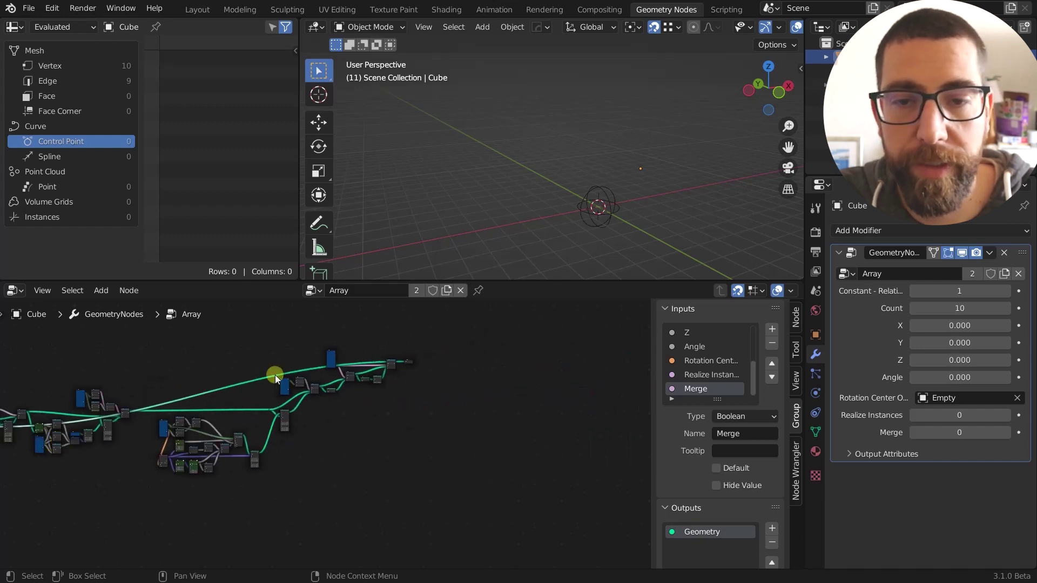
{"action": "scroll", "coordinate": [185, 456], "scroll_direction": "up", "scroll_amount": 5}
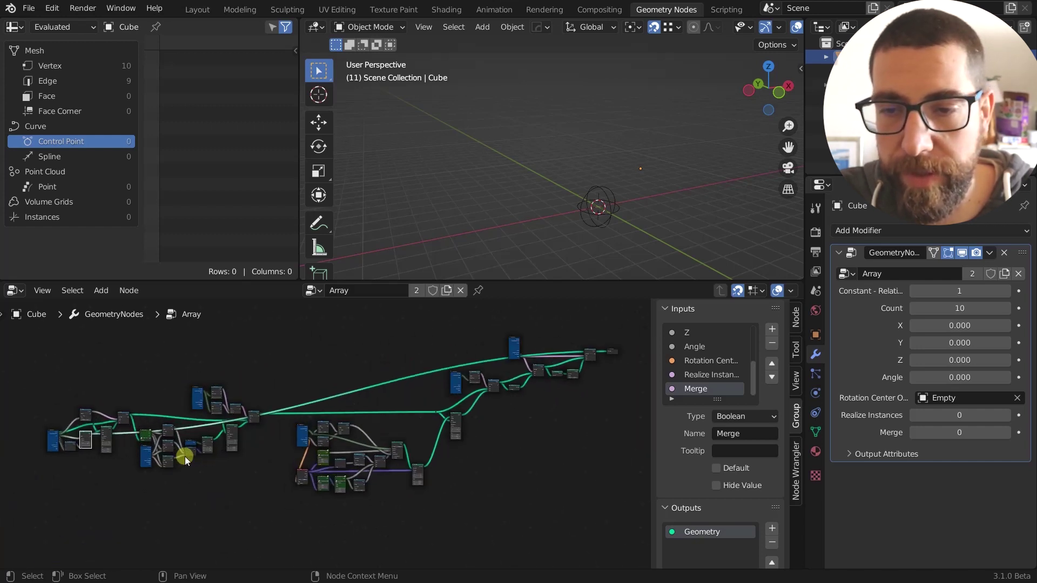
{"action": "scroll", "coordinate": [395, 397], "scroll_direction": "down", "scroll_amount": 2}
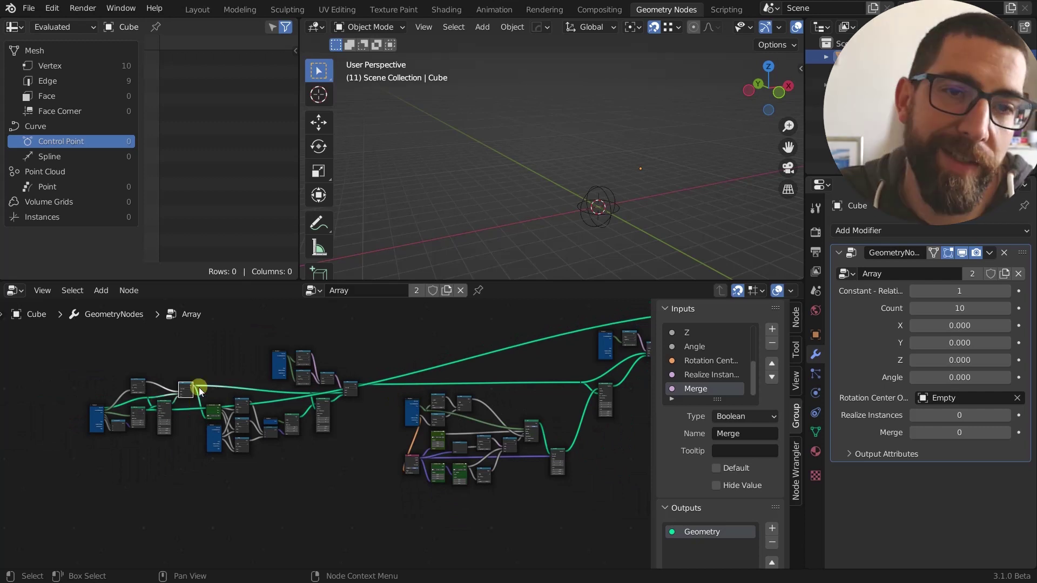
{"action": "scroll", "coordinate": [198, 387], "scroll_direction": "up", "scroll_amount": 4}
{"action": "left_click", "coordinate": [160, 399], "text": "ctrl+shift"}
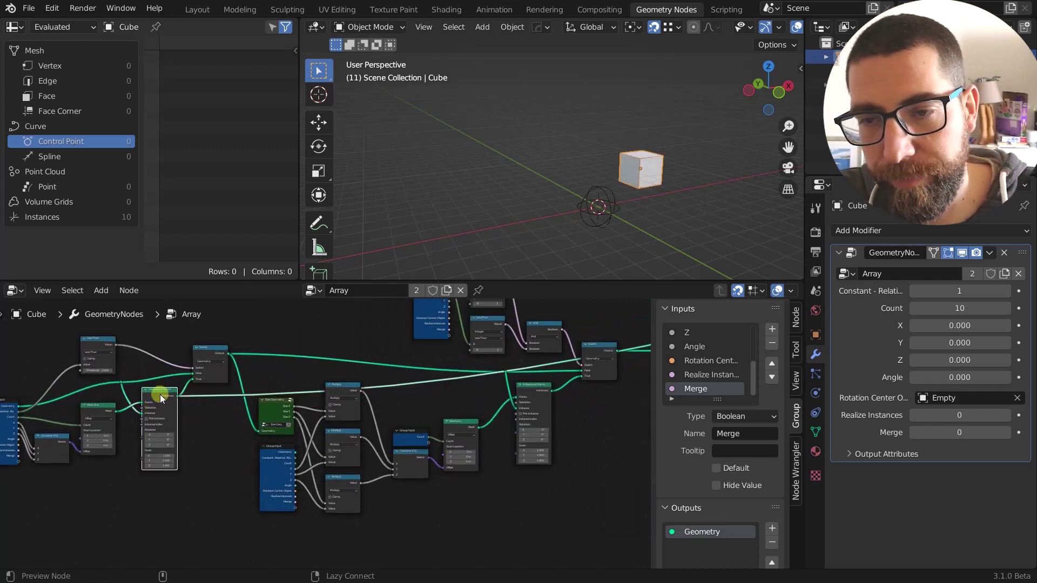
Set the Array modifier's offsets to 0.140 in X, 0.270 in Y and 0.440 in Z.
{"action": "middle_click_drag", "start_coordinate": [160, 398], "coordinate": [344, 370]}
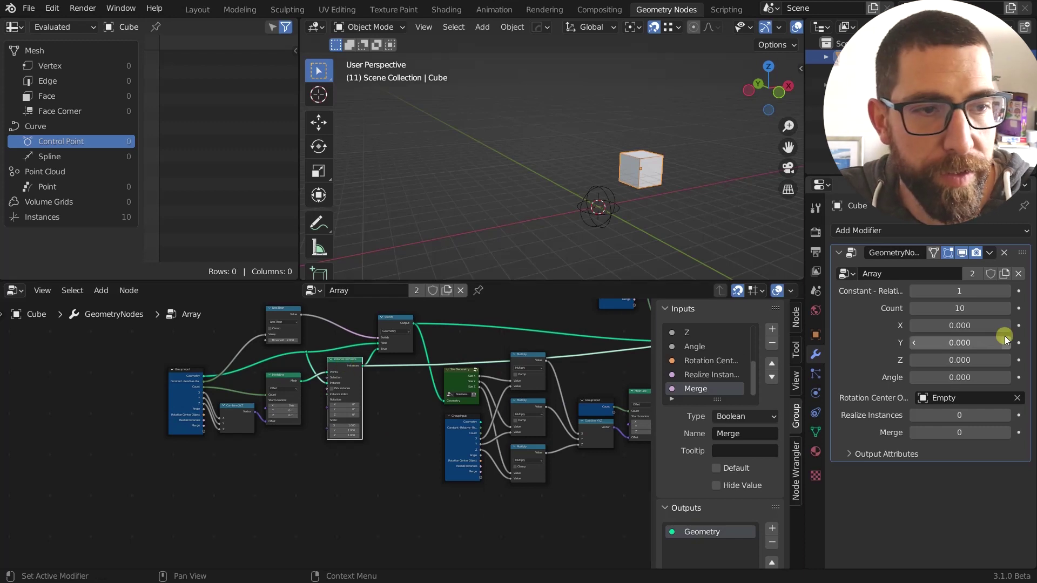
{"action": "left_click_drag", "start_coordinate": [953, 324], "coordinate": [982, 357]}
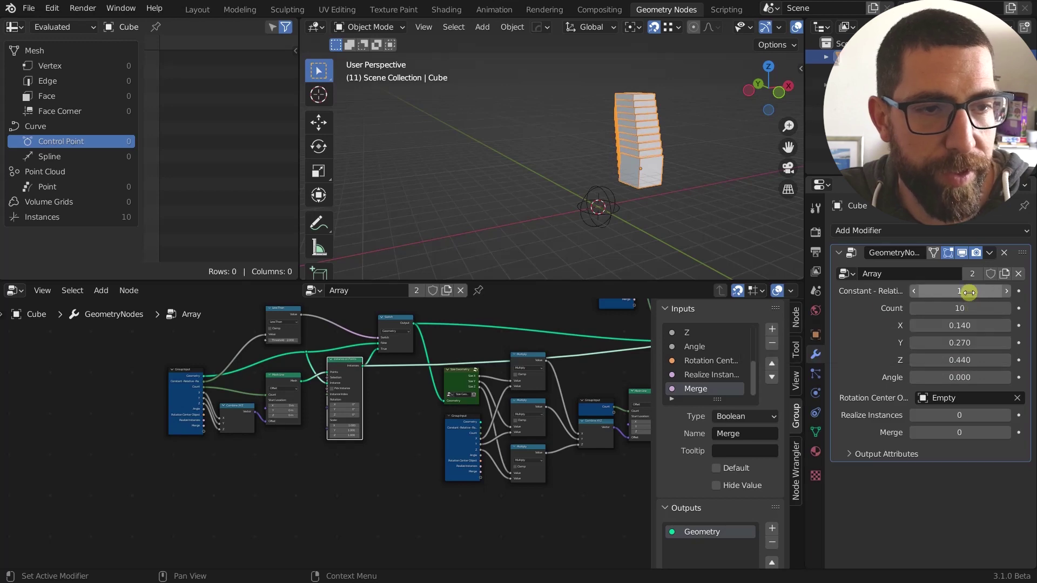
Preview the Mesh Line node's output in the viewport and view the line from several sides.
{"action": "middle_click_drag", "start_coordinate": [296, 418], "coordinate": [408, 479]}
{"action": "scroll", "coordinate": [371, 433], "scroll_direction": "up", "scroll_amount": 4}
{"action": "scroll", "coordinate": [397, 478], "scroll_direction": "up", "scroll_amount": 2}
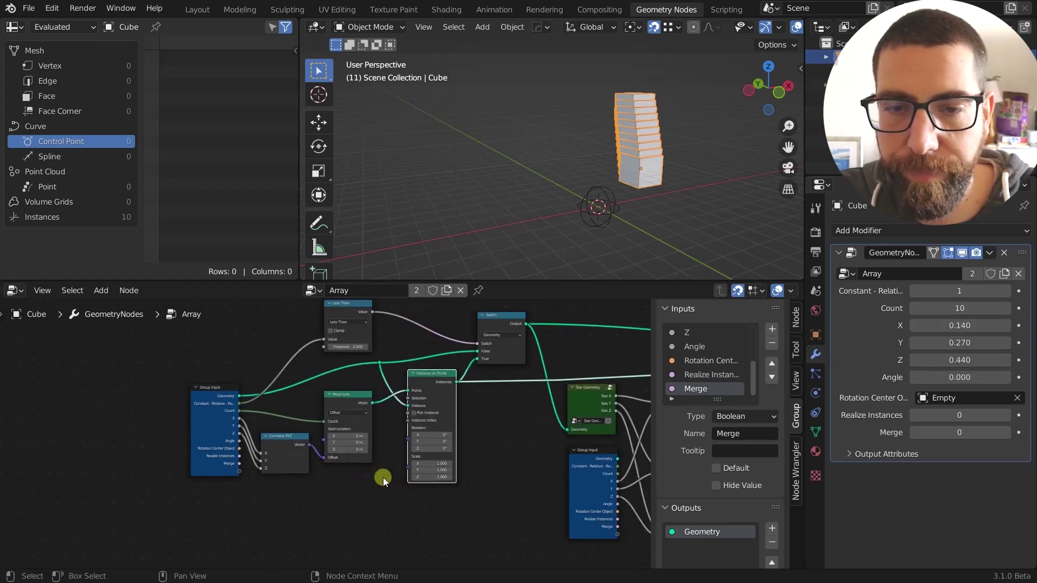
{"action": "scroll", "coordinate": [383, 477], "scroll_direction": "up", "scroll_amount": 3, "text": "shift"}
{"action": "left_click", "coordinate": [334, 390], "text": "ctrl+shift"}
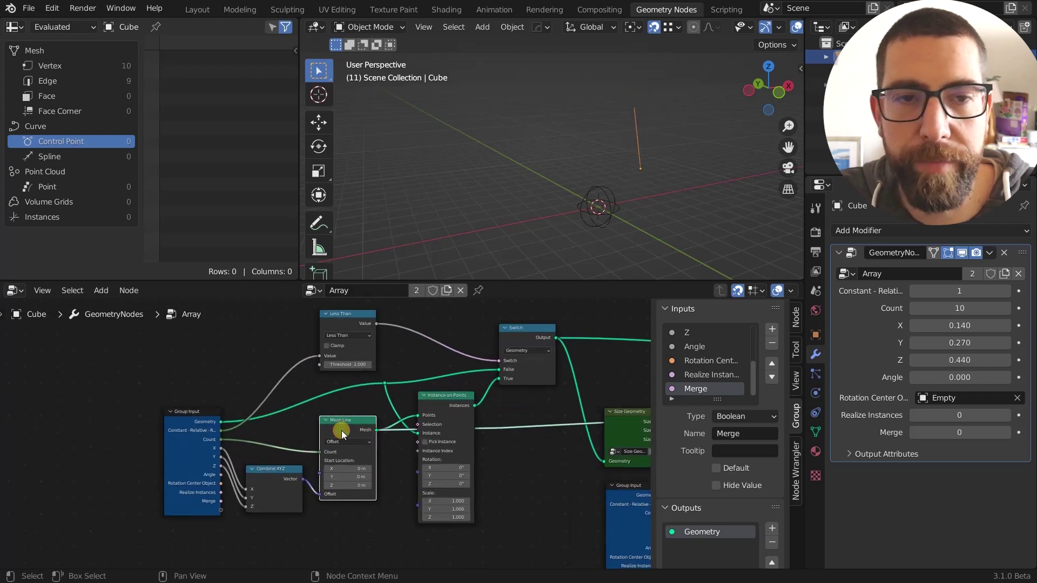
{"action": "middle_click_drag", "start_coordinate": [483, 261], "coordinate": [602, 255]}
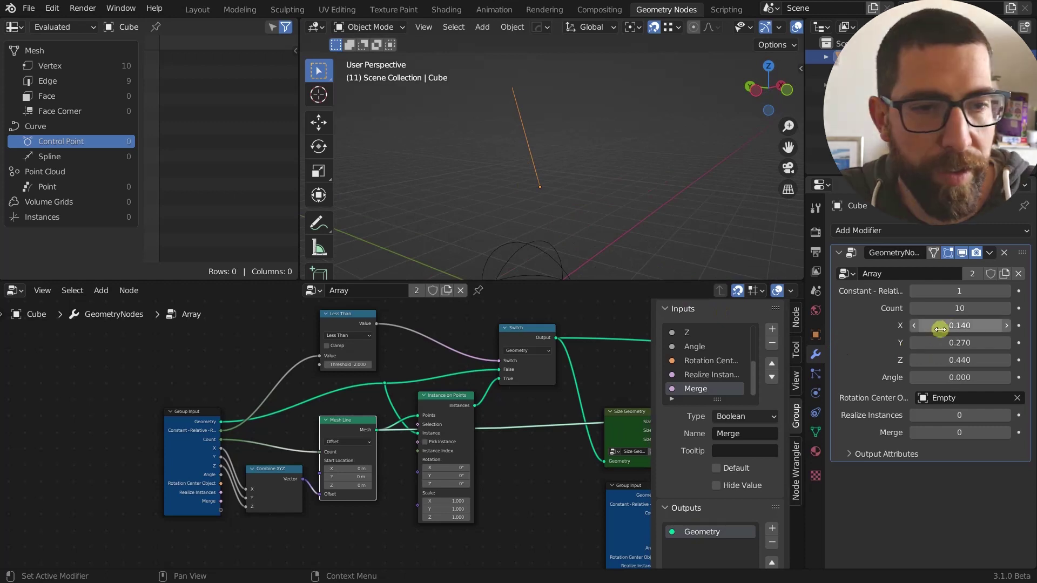
{"action": "scroll", "coordinate": [295, 438], "scroll_direction": "up", "scroll_amount": 3}
{"action": "scroll", "coordinate": [563, 212], "scroll_direction": "down", "scroll_amount": 3}
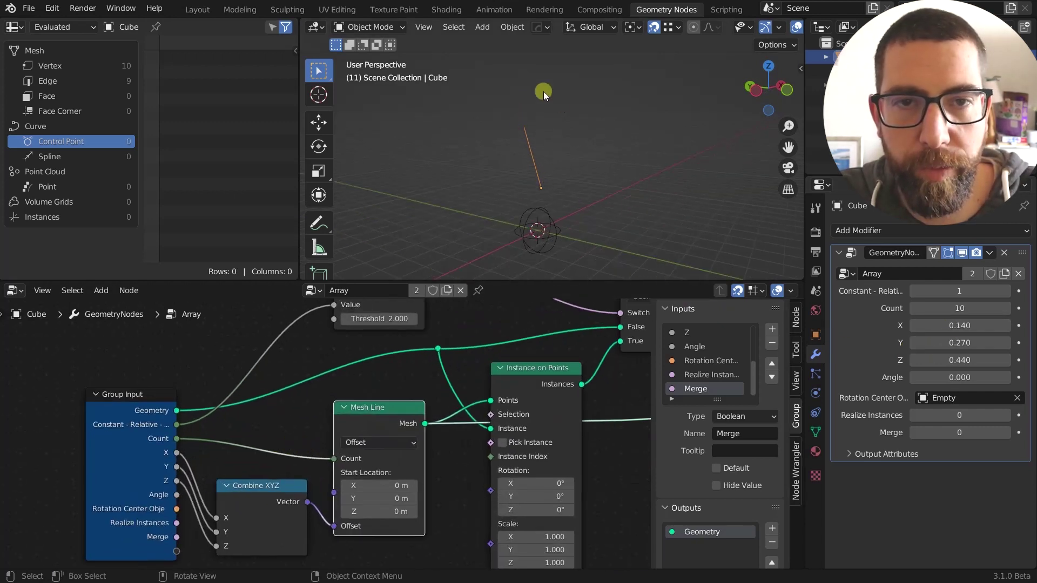
{"action": "middle_click_drag", "start_coordinate": [562, 128], "coordinate": [525, 181]}
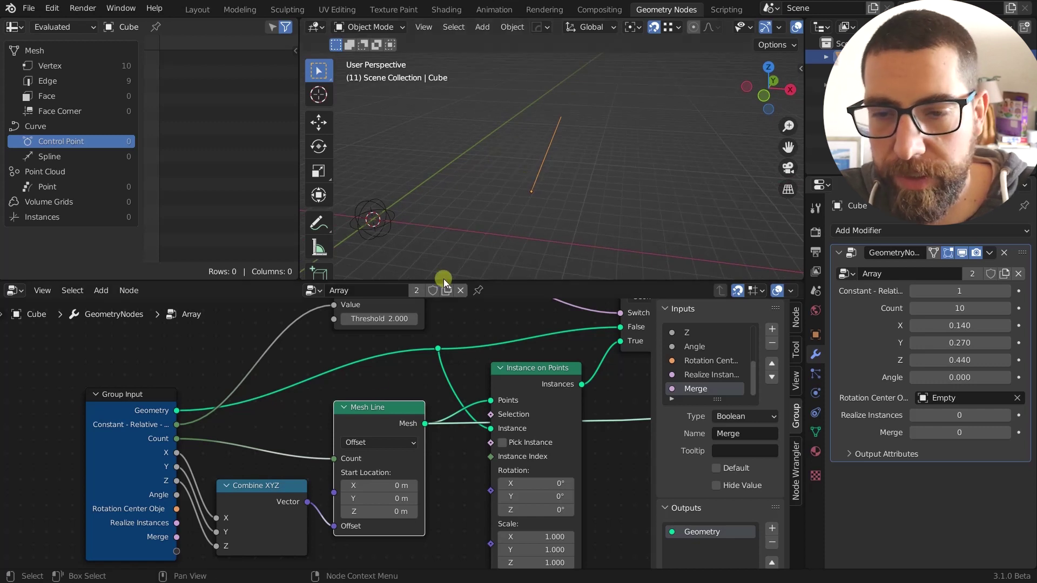
Set the Array modifier's X, Y and Z offsets all to 1.
{"action": "middle_click_drag", "start_coordinate": [259, 465], "coordinate": [235, 427]}
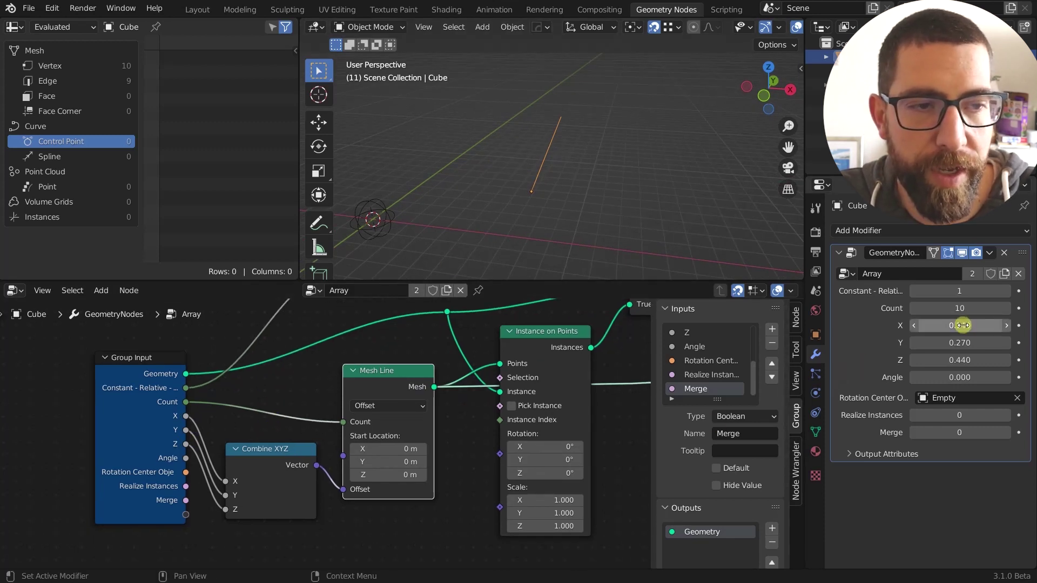
{"action": "left_click_drag", "start_coordinate": [960, 344], "coordinate": [962, 323]}
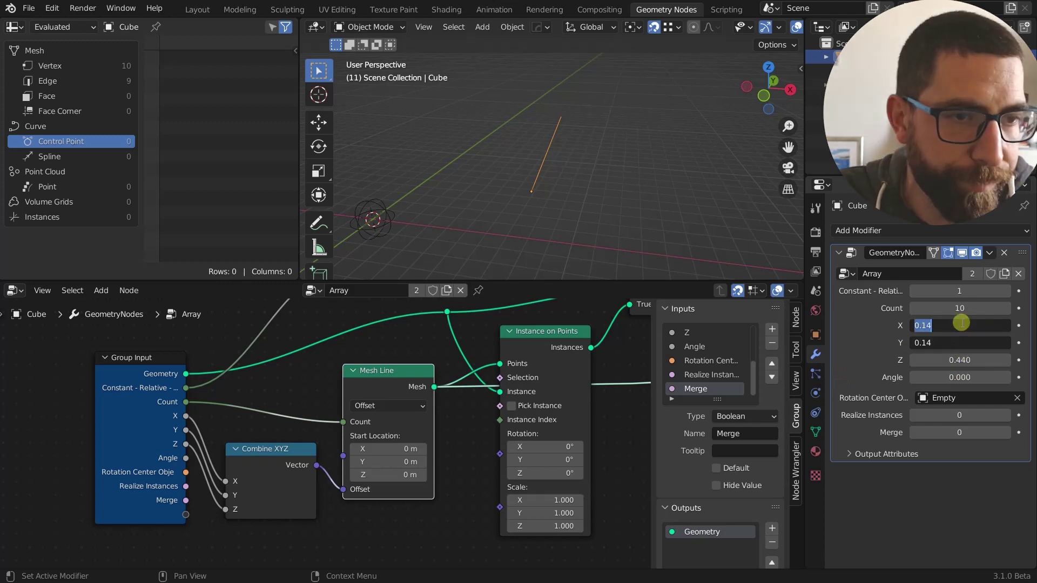
{"action": "key", "text": "Return"}
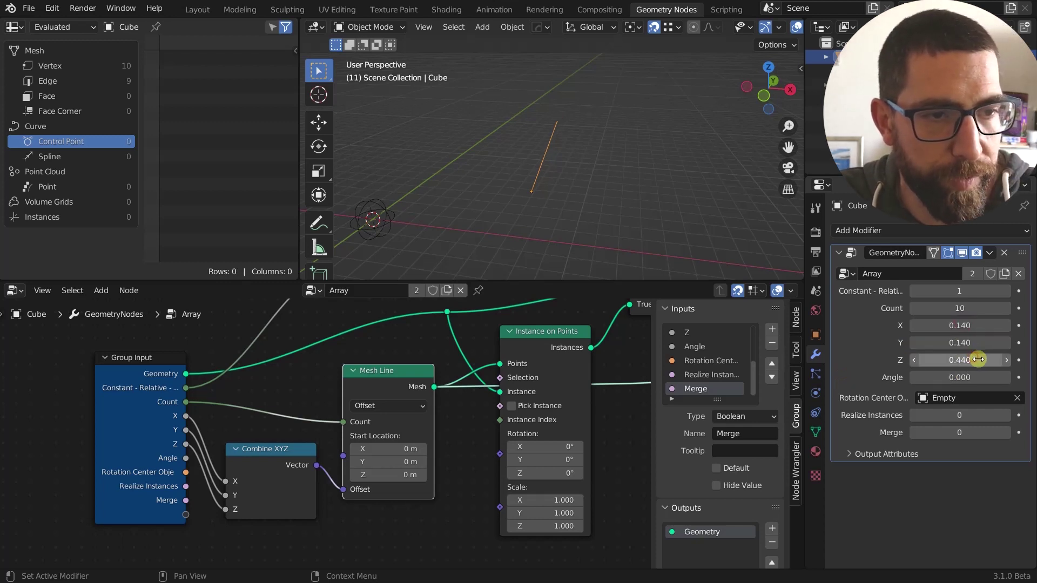
{"action": "left_click_drag", "start_coordinate": [978, 360], "coordinate": [979, 322]}
{"action": "type", "text": "1"}
{"action": "key", "text": "Return"}
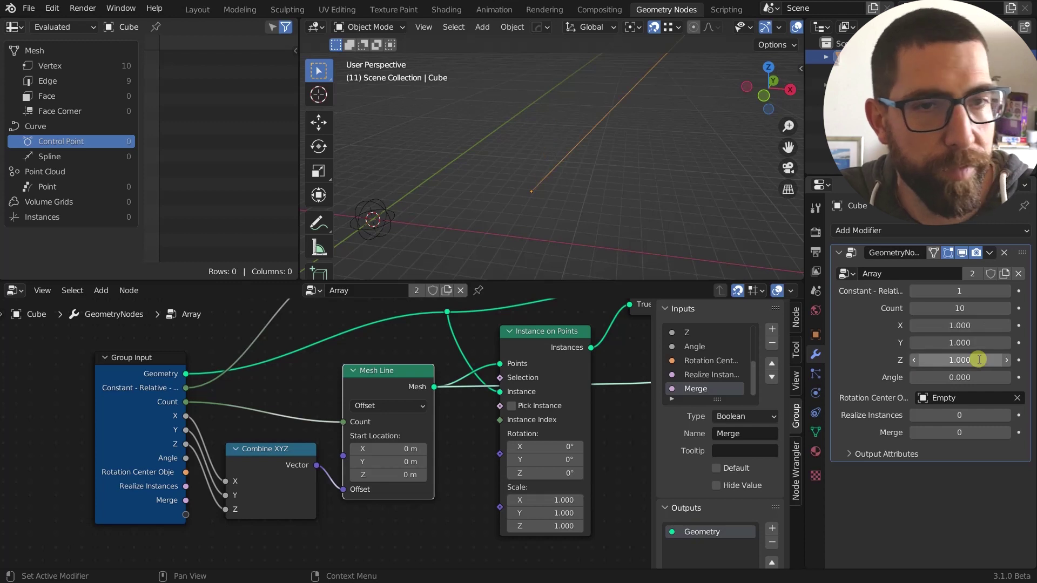
{"action": "middle_click_drag", "start_coordinate": [702, 205], "coordinate": [745, 152]}
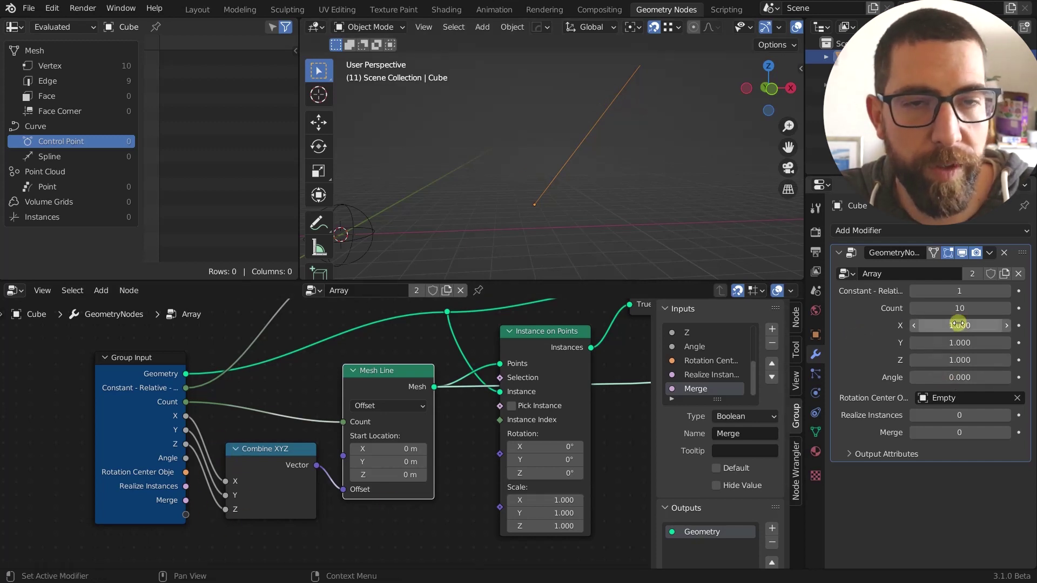
Set the Array modifier's Y and Z offsets to 0.
{"action": "left_click_drag", "start_coordinate": [959, 340], "coordinate": [960, 359]}
{"action": "type", "text": "0"}
{"action": "key", "text": "Return"}
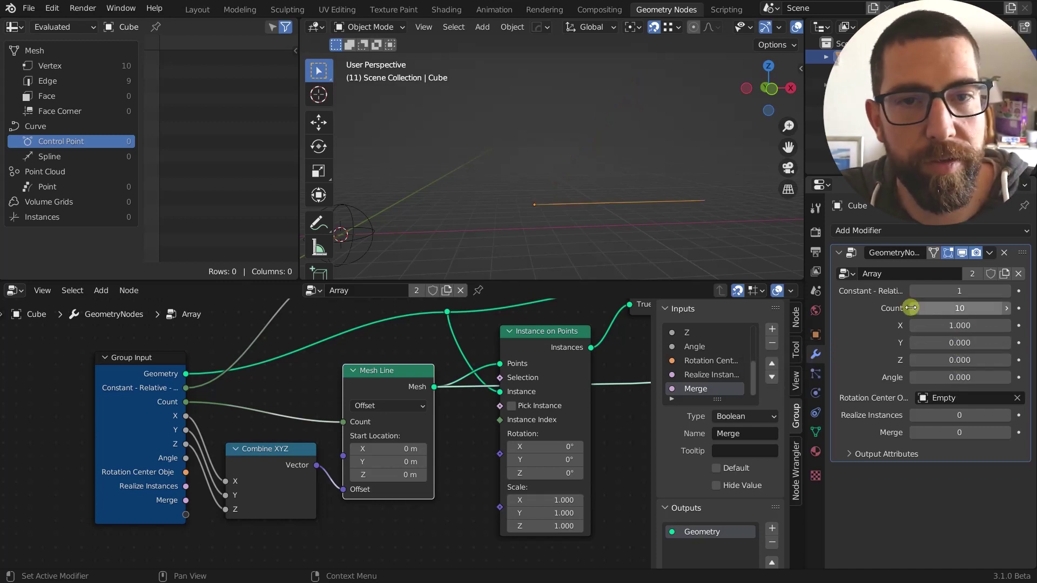
Reduce the Array modifier's Count to 2 and view the shortened line from above.
{"action": "middle_click_drag", "start_coordinate": [598, 219], "coordinate": [565, 224]}
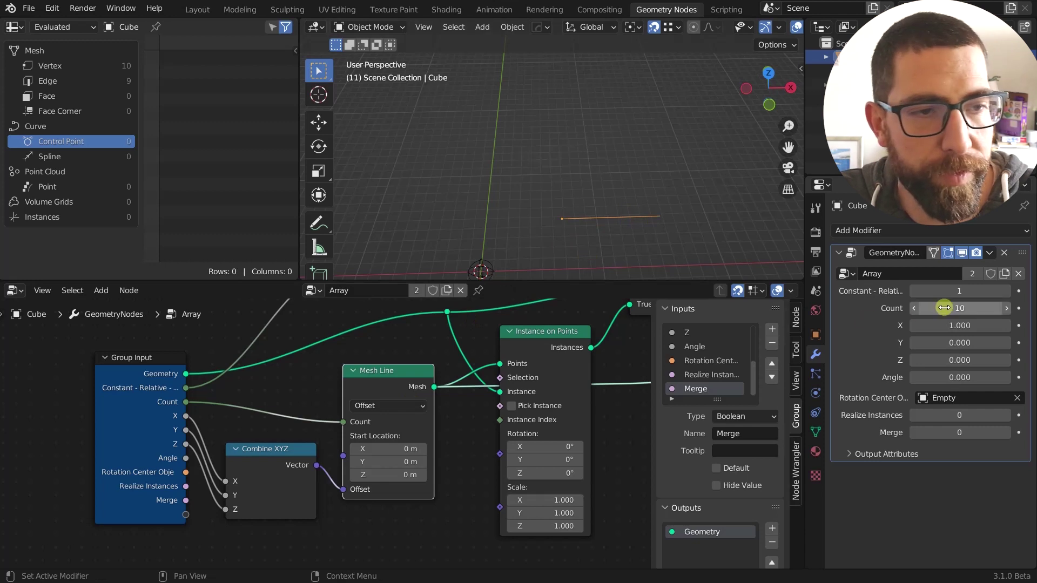
{"action": "left_click_drag", "start_coordinate": [945, 307], "coordinate": [940, 306]}
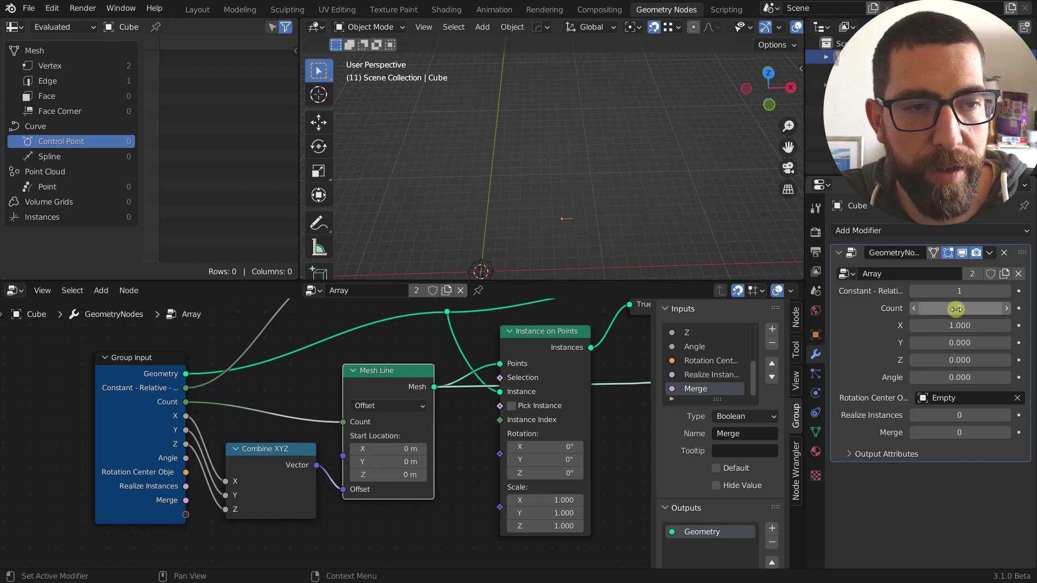
{"action": "middle_click_drag", "start_coordinate": [627, 232], "coordinate": [488, 206]}
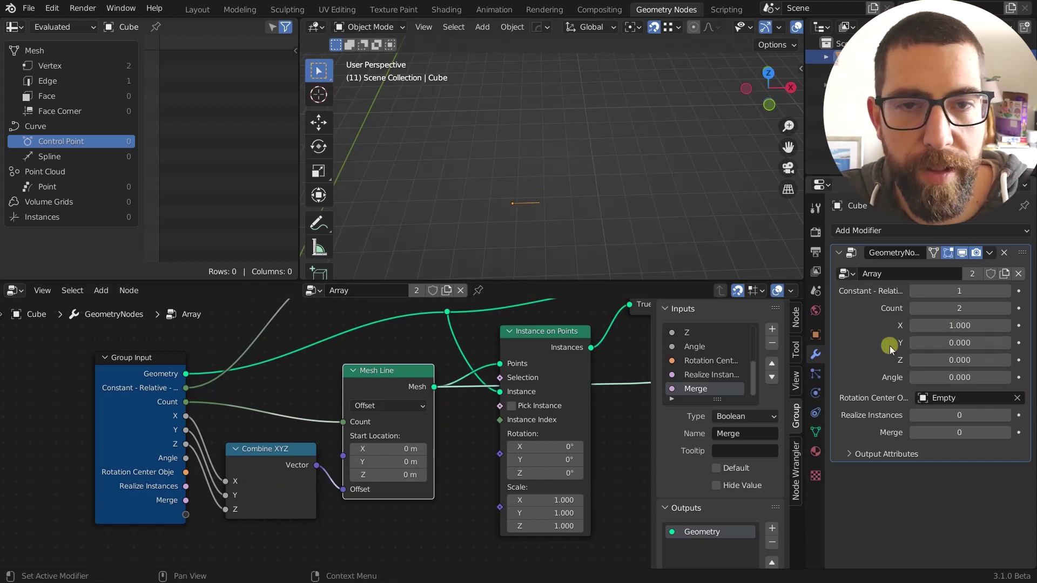
Raise the Array modifier's Count one unit at a time up to 9.
{"action": "left_click", "coordinate": [1004, 309]}
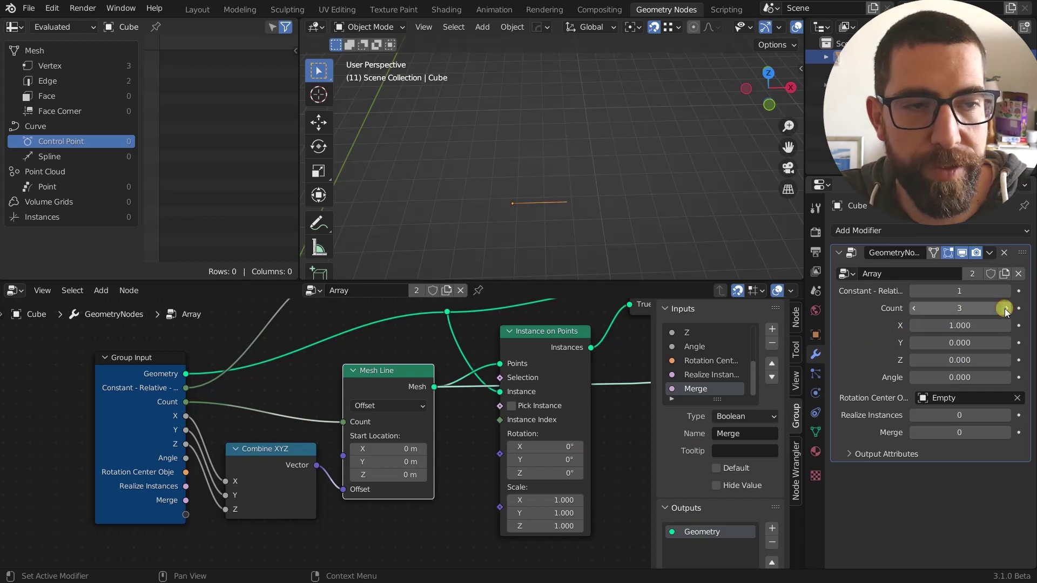
{"action": "left_click", "coordinate": [1005, 309]}
{"action": "left_click", "coordinate": [1005, 309]}
{"action": "left_click", "coordinate": [1006, 308]}
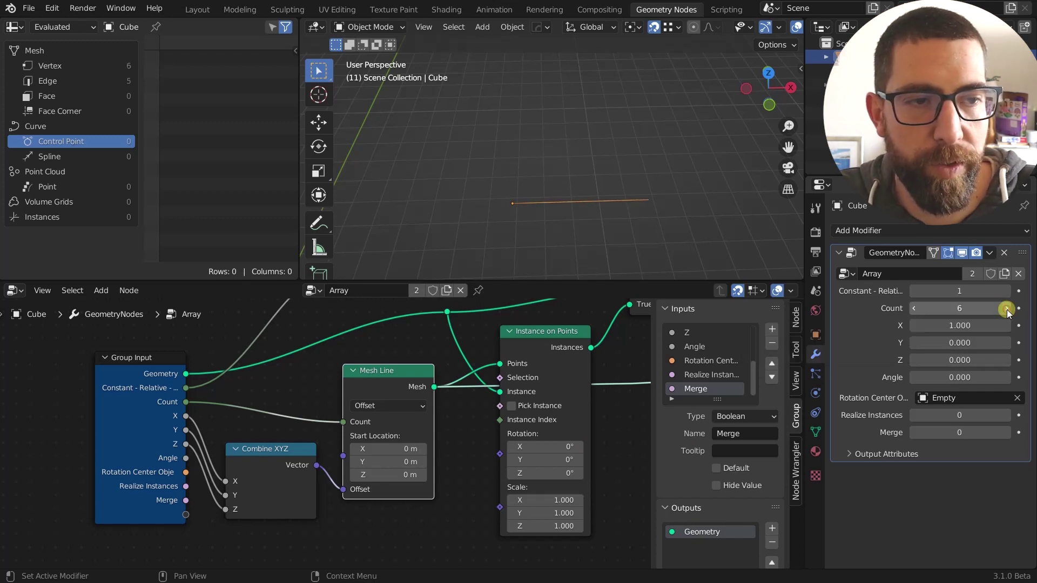
{"action": "left_click", "coordinate": [1006, 308]}
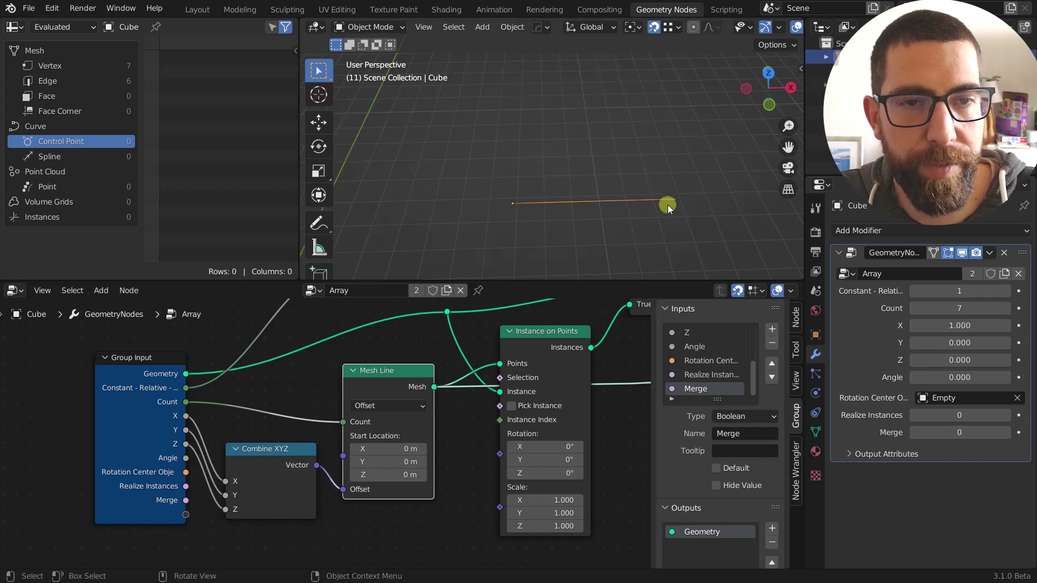
{"action": "left_click", "coordinate": [1005, 309]}
{"action": "left_click", "coordinate": [1006, 309]}
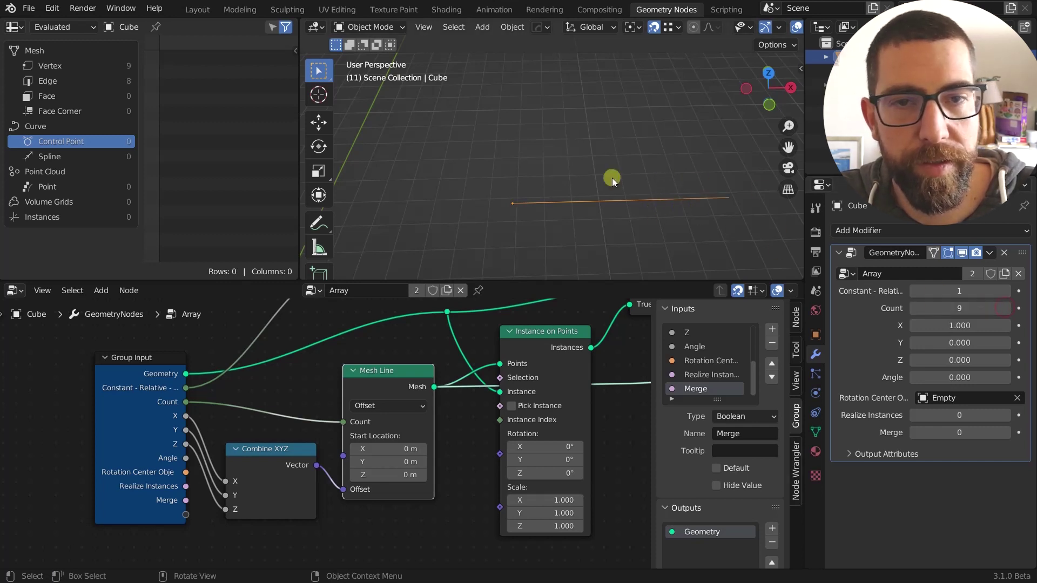
Examine the first section of the Array tree between Group Input and Switch, and select the Group Input node to trace its Constant - Relative output.
{"action": "scroll", "coordinate": [388, 265], "scroll_direction": "down", "scroll_amount": 3}
{"action": "scroll", "coordinate": [400, 409], "scroll_direction": "down", "scroll_amount": 3}
{"action": "middle_click_drag", "start_coordinate": [405, 440], "coordinate": [421, 455]}
{"action": "scroll", "coordinate": [527, 302], "scroll_direction": "up", "scroll_amount": 1}
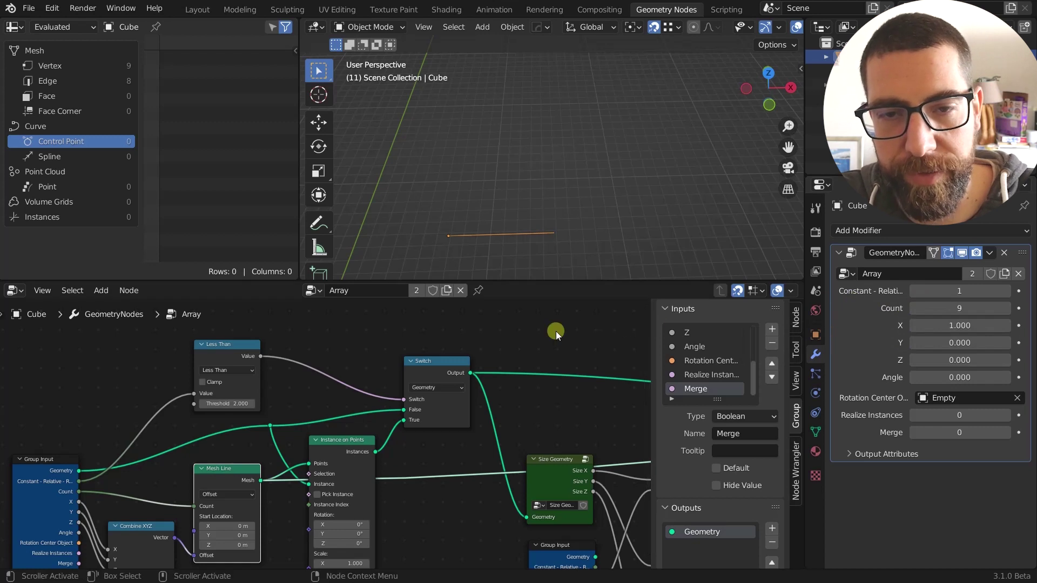
{"action": "middle_click_drag", "start_coordinate": [556, 332], "coordinate": [594, 297]}
{"action": "middle_click_drag", "start_coordinate": [565, 410], "coordinate": [594, 388]}
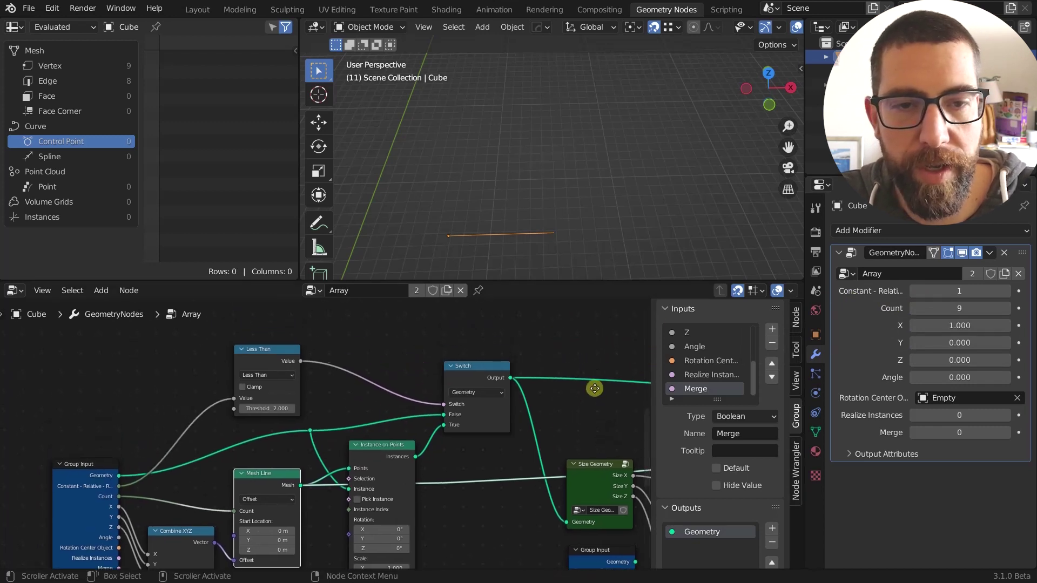
{"action": "scroll", "coordinate": [594, 389], "scroll_direction": "down", "scroll_amount": 1}
{"action": "middle_click_drag", "start_coordinate": [474, 451], "coordinate": [498, 452]}
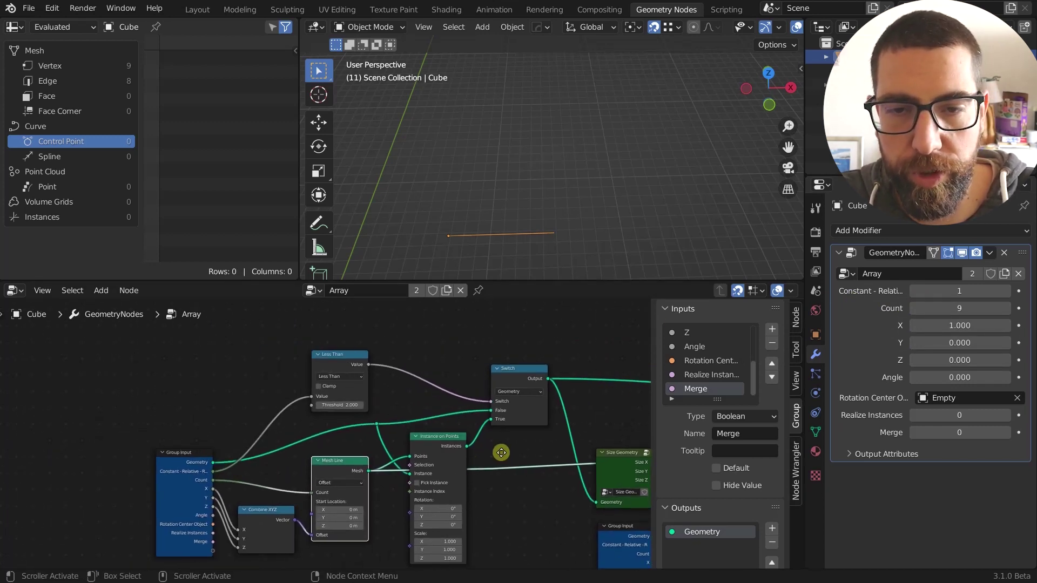
{"action": "scroll", "coordinate": [199, 488], "scroll_direction": "up", "scroll_amount": 4}
{"action": "middle_click_drag", "start_coordinate": [232, 482], "coordinate": [194, 475]}
{"action": "scroll", "coordinate": [143, 461], "scroll_direction": "down", "scroll_amount": 3}
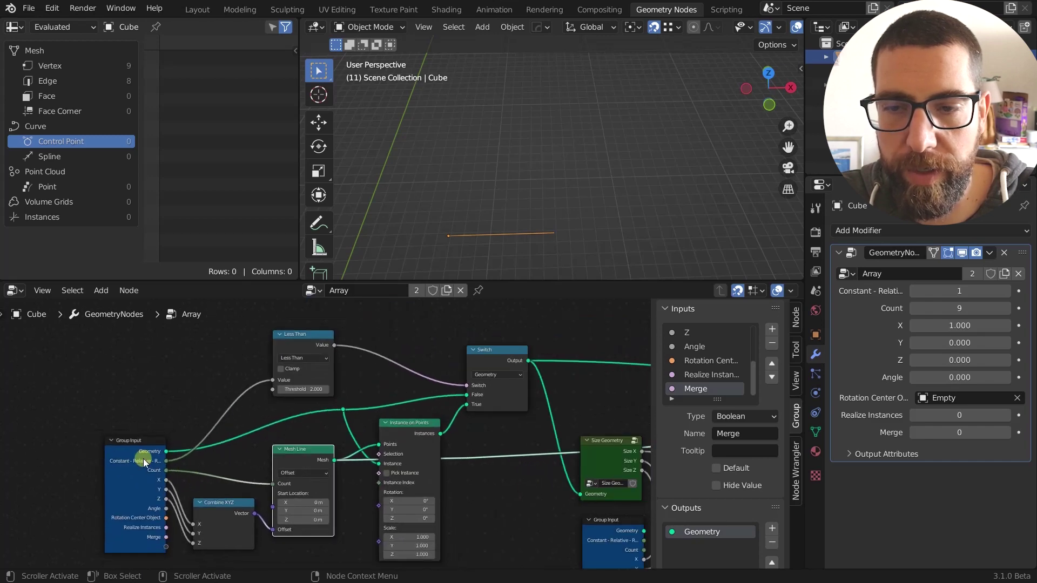
{"action": "left_click", "coordinate": [135, 471]}
{"action": "left_click", "coordinate": [158, 463]}
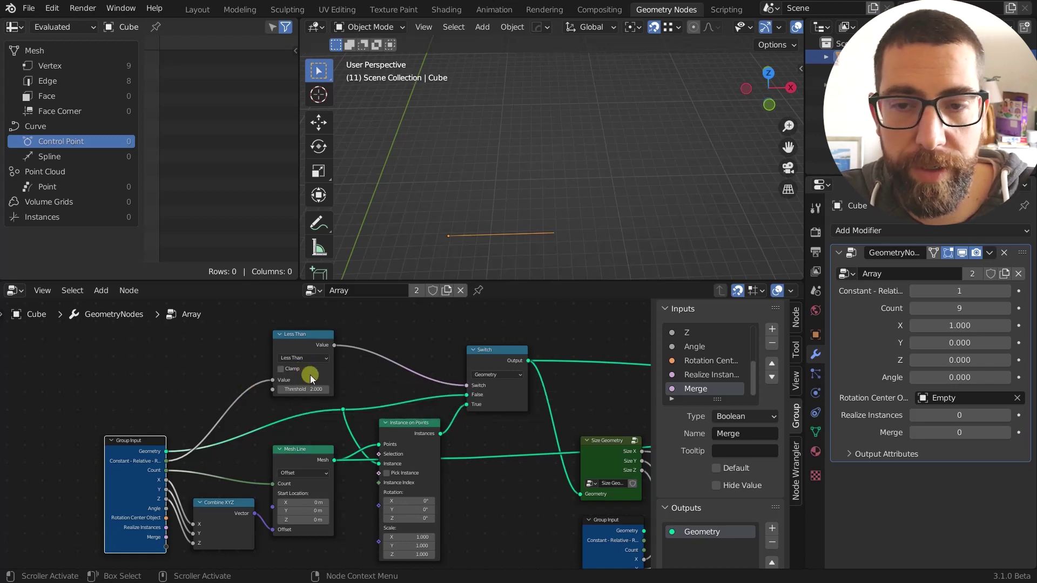
Inspect the Less Than math node, including its list of available operations and its Threshold setting.
{"action": "scroll", "coordinate": [308, 371], "scroll_direction": "up", "scroll_amount": 2}
{"action": "scroll", "coordinate": [292, 362], "scroll_direction": "up", "scroll_amount": 1}
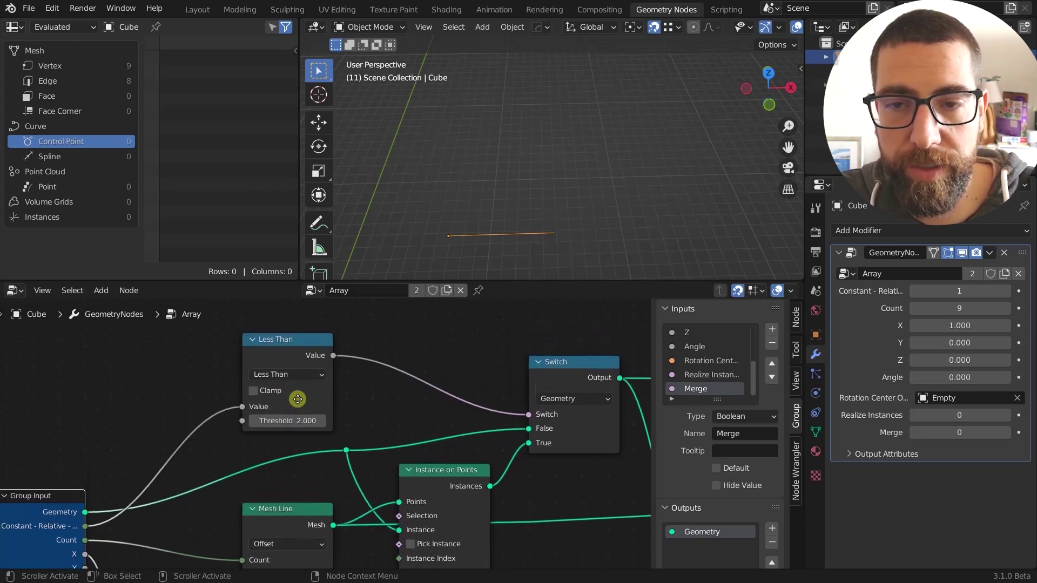
{"action": "middle_click_drag", "start_coordinate": [299, 355], "coordinate": [273, 349]}
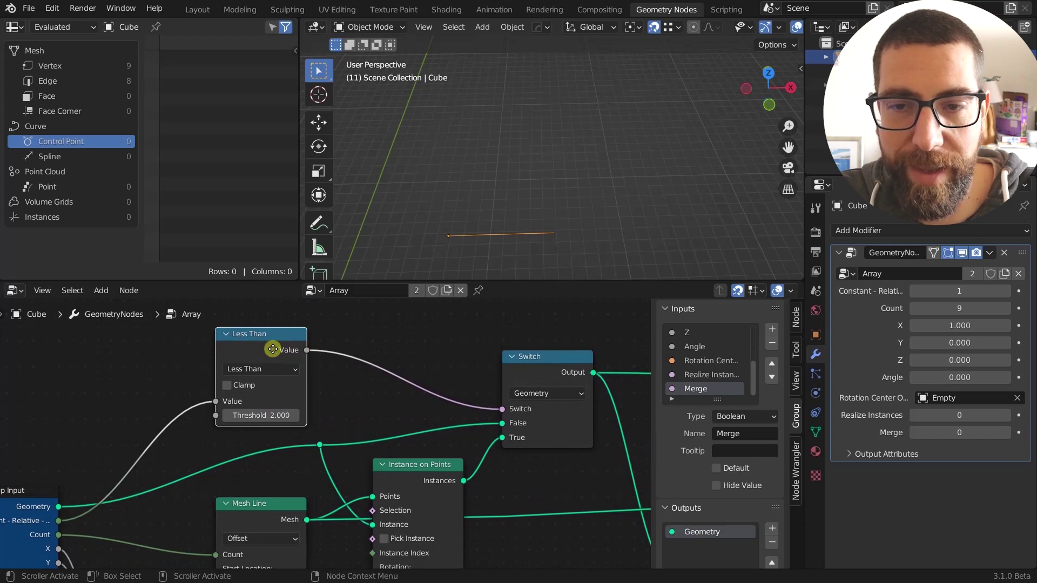
{"action": "left_click", "coordinate": [267, 368]}
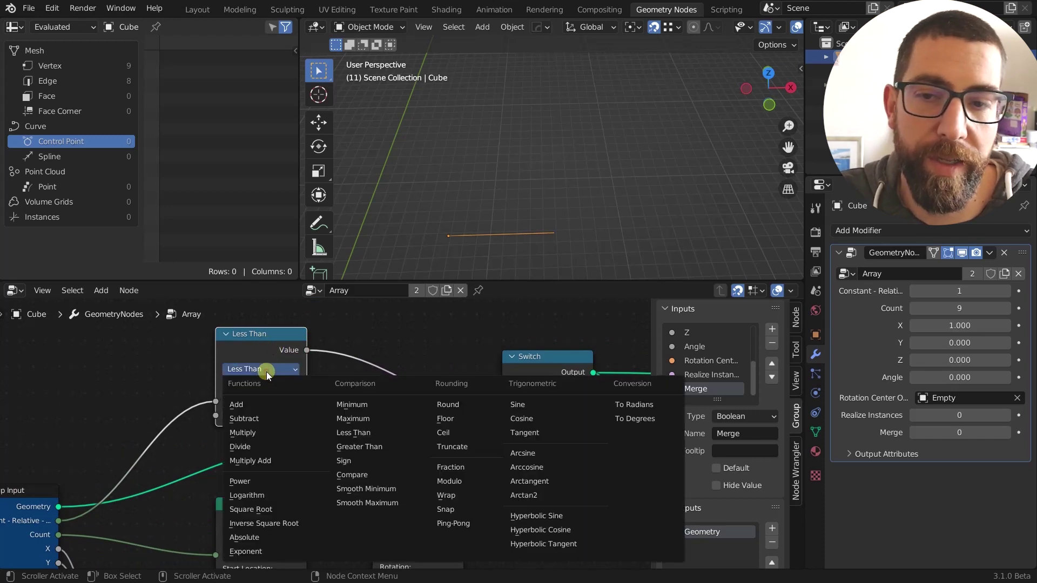
{"action": "left_click", "coordinate": [267, 371]}
{"action": "scroll", "coordinate": [281, 415], "scroll_direction": "up", "scroll_amount": 1}
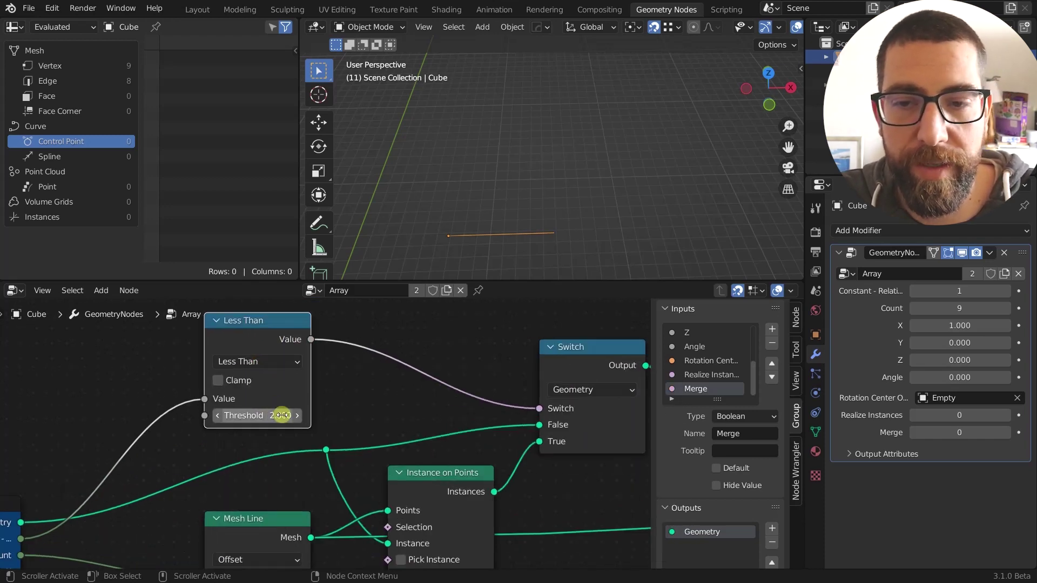
{"action": "middle_click_drag", "start_coordinate": [282, 416], "coordinate": [279, 383]}
{"action": "scroll", "coordinate": [278, 383], "scroll_direction": "down", "scroll_amount": 1}
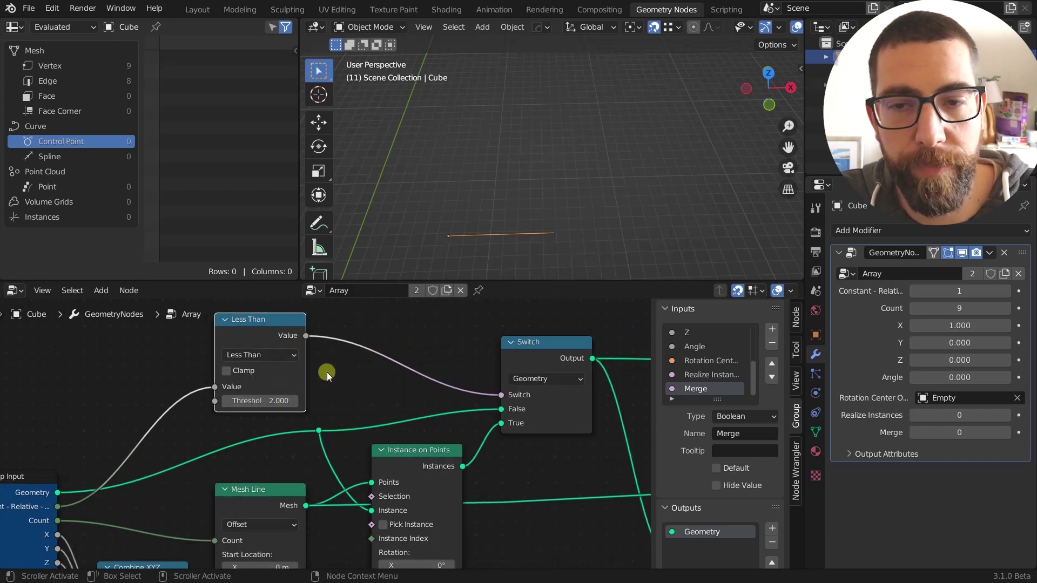
Trace the Switch node's False and True inputs back to the Instance on Points node, and select that node to inspect its incoming links.
{"action": "middle_click_drag", "start_coordinate": [327, 372], "coordinate": [286, 329]}
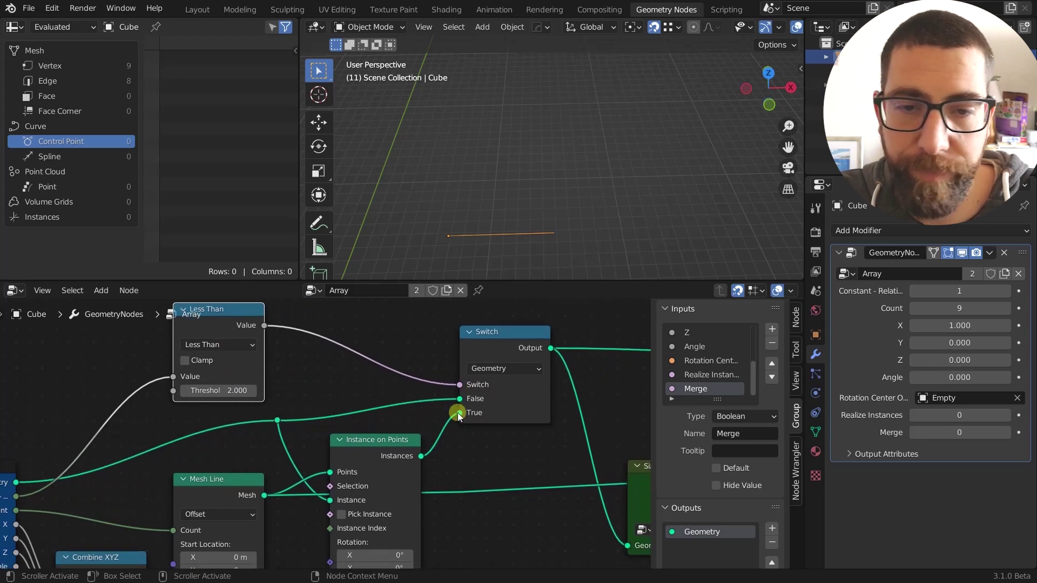
{"action": "scroll", "coordinate": [458, 412], "scroll_direction": "down", "scroll_amount": 1}
{"action": "middle_click_drag", "start_coordinate": [469, 414], "coordinate": [504, 355]}
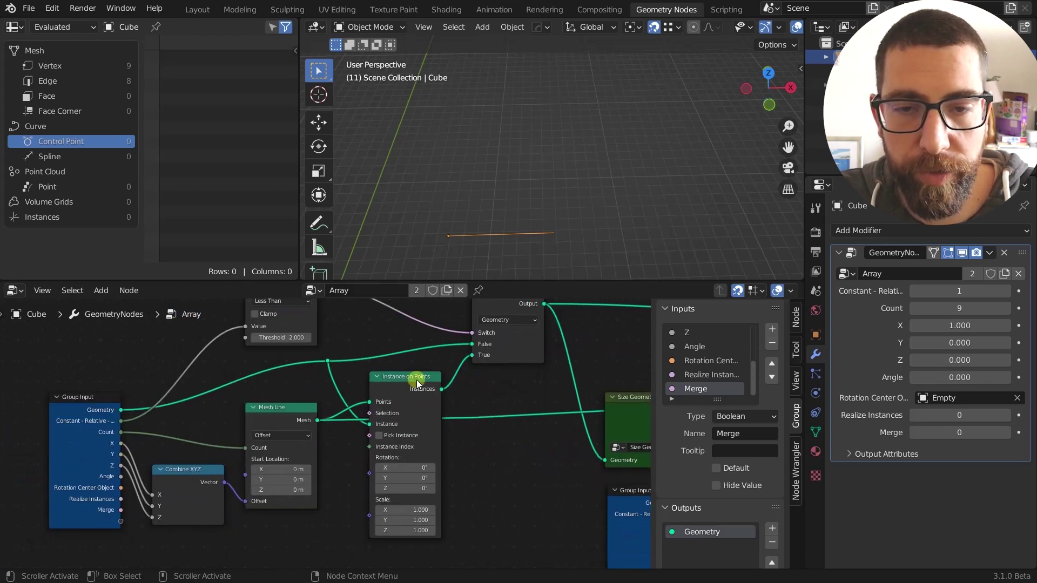
{"action": "left_click", "coordinate": [398, 377]}
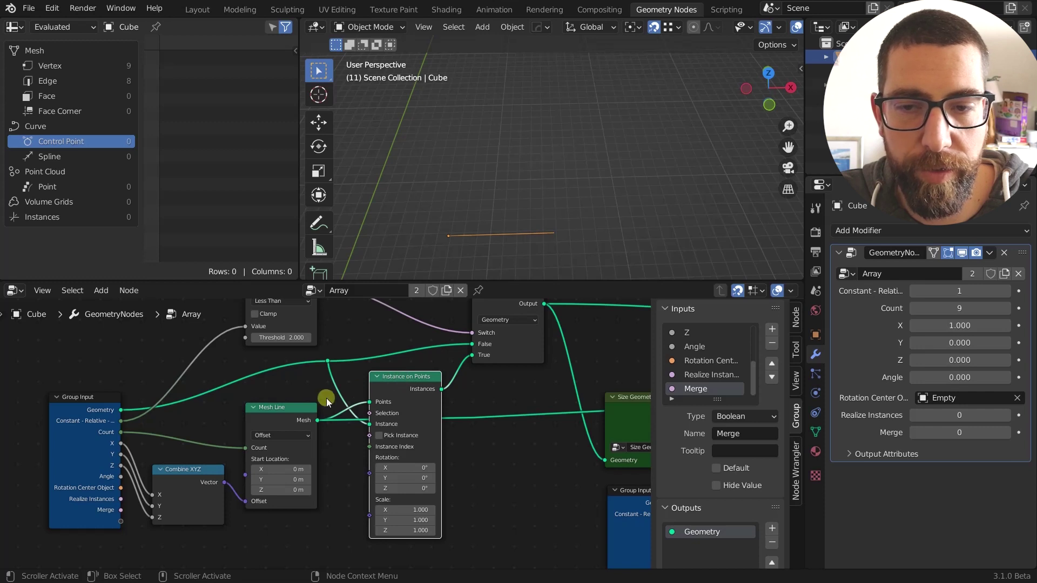
{"action": "left_click", "coordinate": [263, 407]}
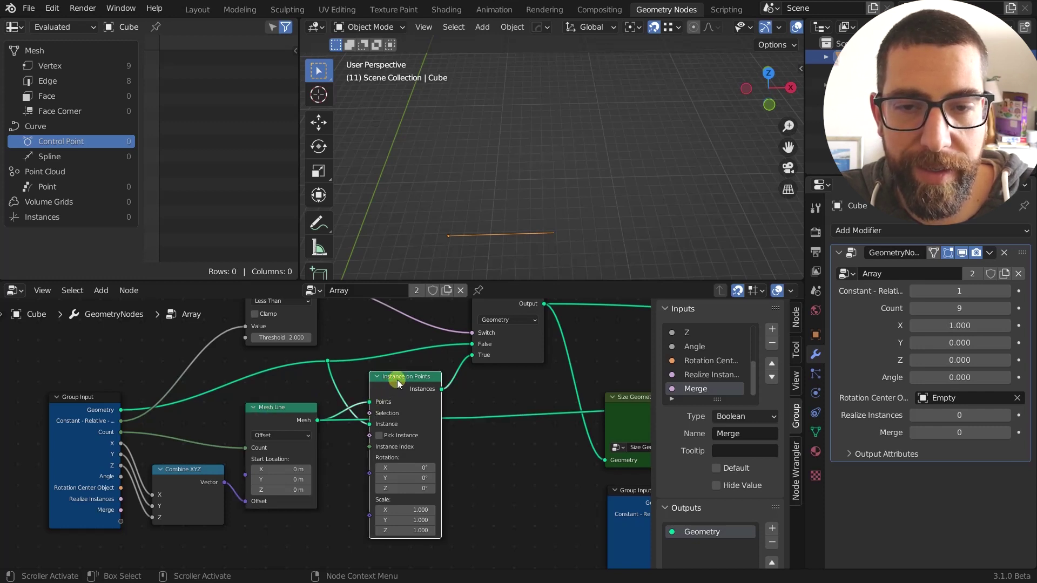
{"action": "mouse_move", "coordinate": [397, 381]}
{"action": "left_mouse_down"}
{"action": "mouse_move", "coordinate": [408, 378]}
{"action": "mouse_move", "coordinate": [397, 377]}
{"action": "left_mouse_up"}
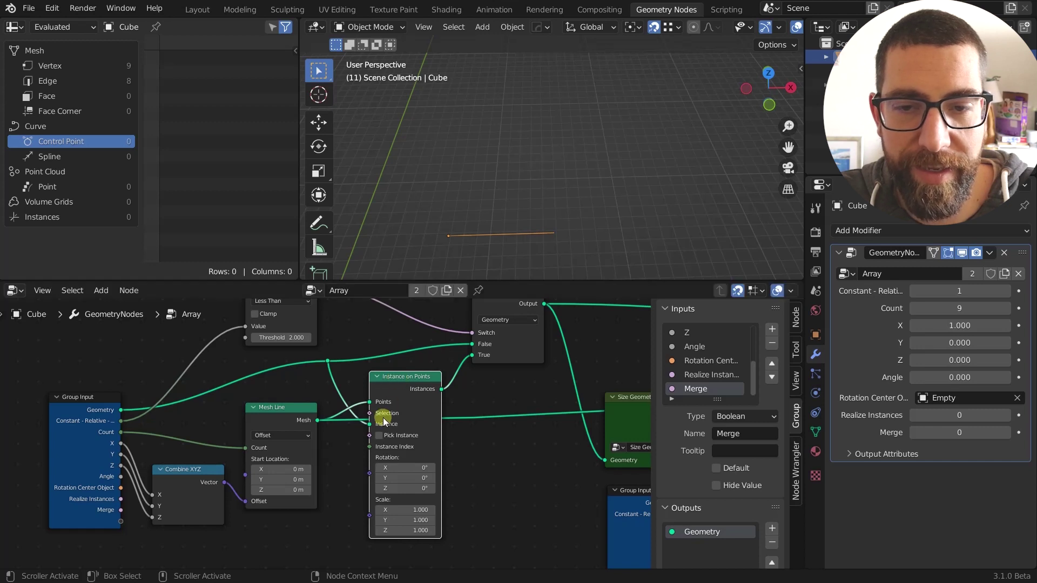
Preview the output of the first Instance on Points node and set the modifier's X offset to 3.020.
{"action": "left_click", "coordinate": [82, 411]}
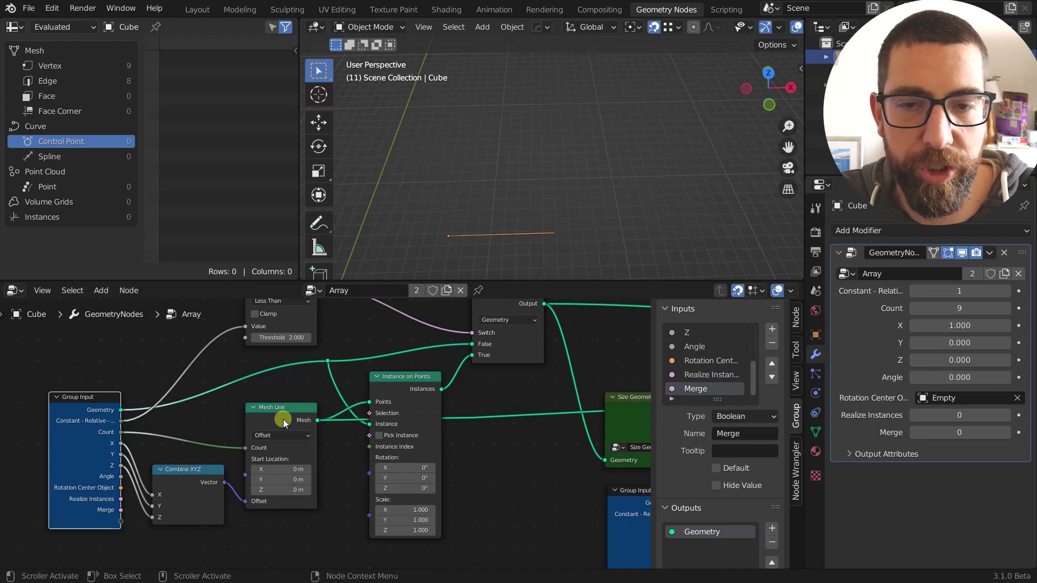
{"action": "left_click", "coordinate": [421, 382], "text": "ctrl+shift"}
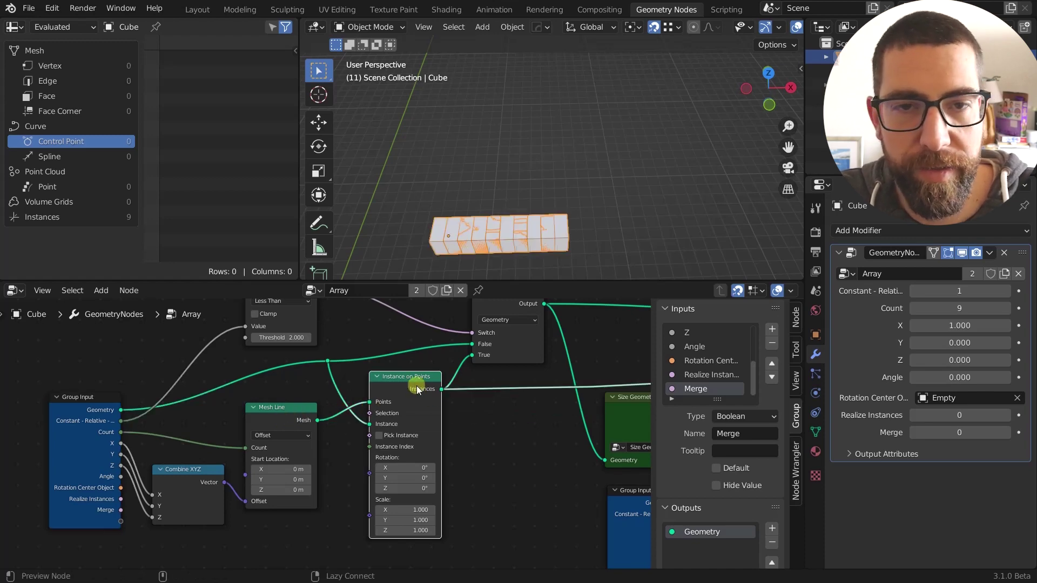
{"action": "scroll", "coordinate": [478, 252], "scroll_direction": "up", "scroll_amount": 1}
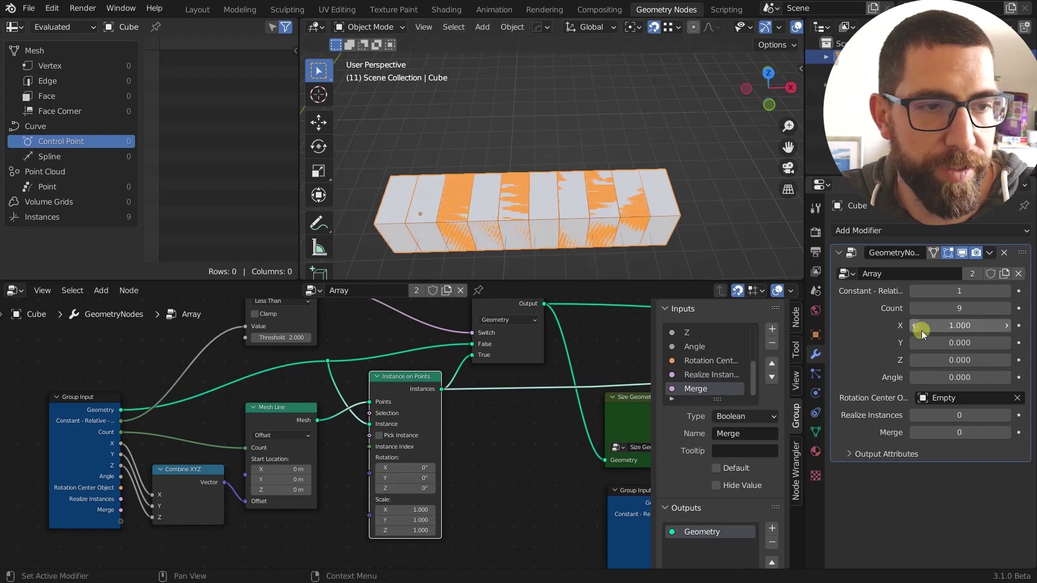
{"action": "mouse_move", "coordinate": [954, 325]}
{"action": "left_mouse_down"}
{"action": "mouse_move", "coordinate": [1027, 322]}
{"action": "mouse_move", "coordinate": [24, 319]}
{"action": "mouse_move", "coordinate": [937, 334]}
{"action": "left_mouse_up"}
{"action": "scroll", "coordinate": [417, 248], "scroll_direction": "down", "scroll_amount": 5}
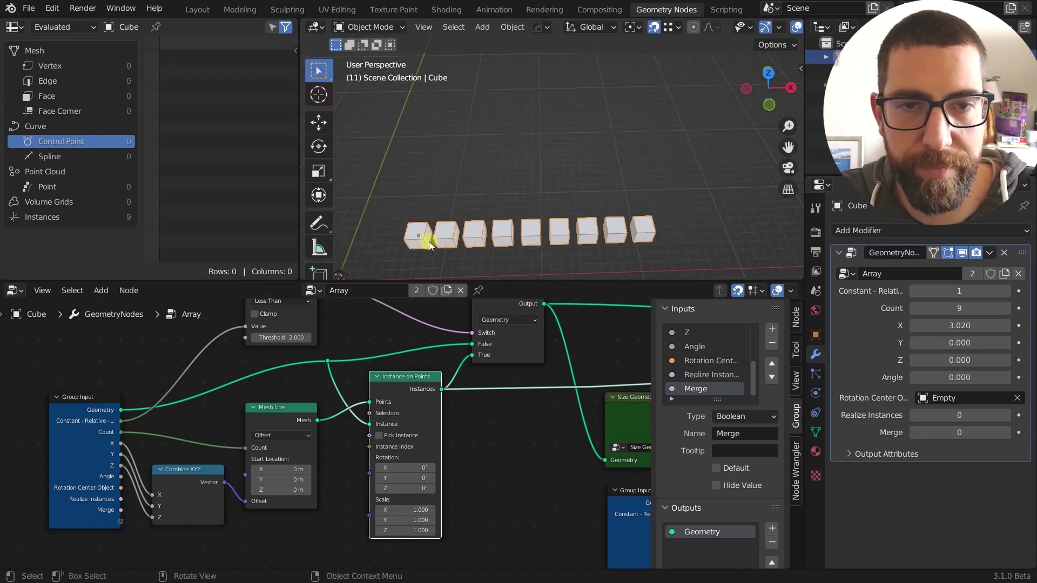
Check the links between Instance on Points, Less Than and Switch, and set the modifier's Constant - Relative value to 3.
{"action": "scroll", "coordinate": [482, 379], "scroll_direction": "up", "scroll_amount": 2}
{"action": "scroll", "coordinate": [442, 421], "scroll_direction": "up", "scroll_amount": 2}
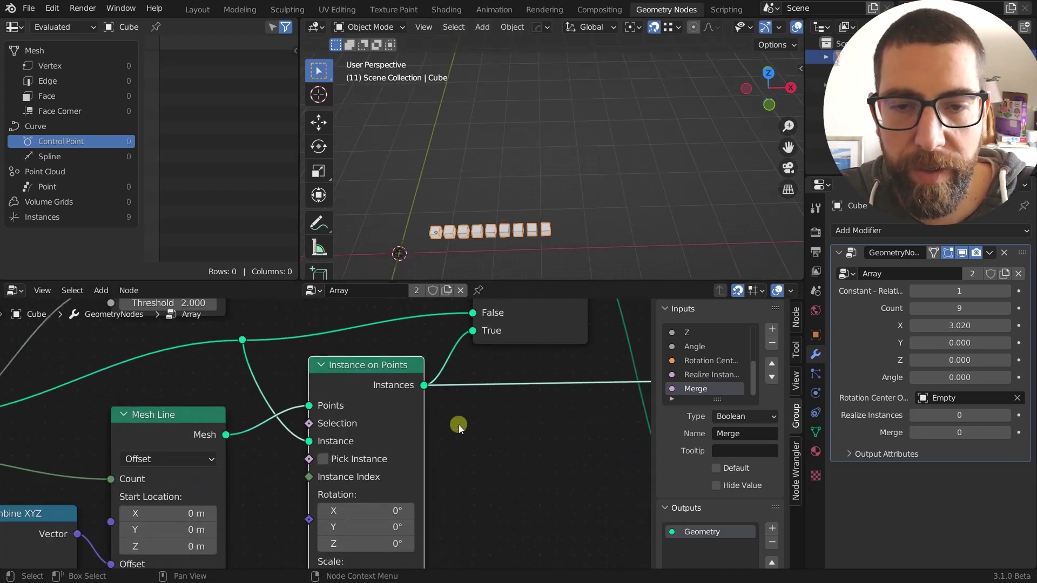
{"action": "middle_click_drag", "start_coordinate": [479, 424], "coordinate": [456, 468]}
{"action": "scroll", "coordinate": [456, 469], "scroll_direction": "down", "scroll_amount": 2}
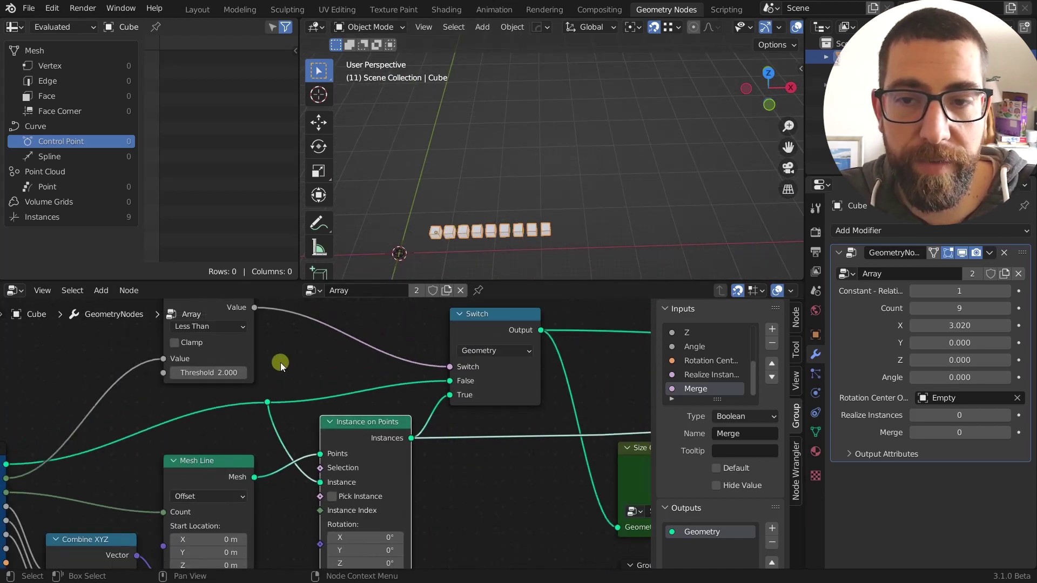
{"action": "scroll", "coordinate": [280, 362], "scroll_direction": "down", "scroll_amount": 1}
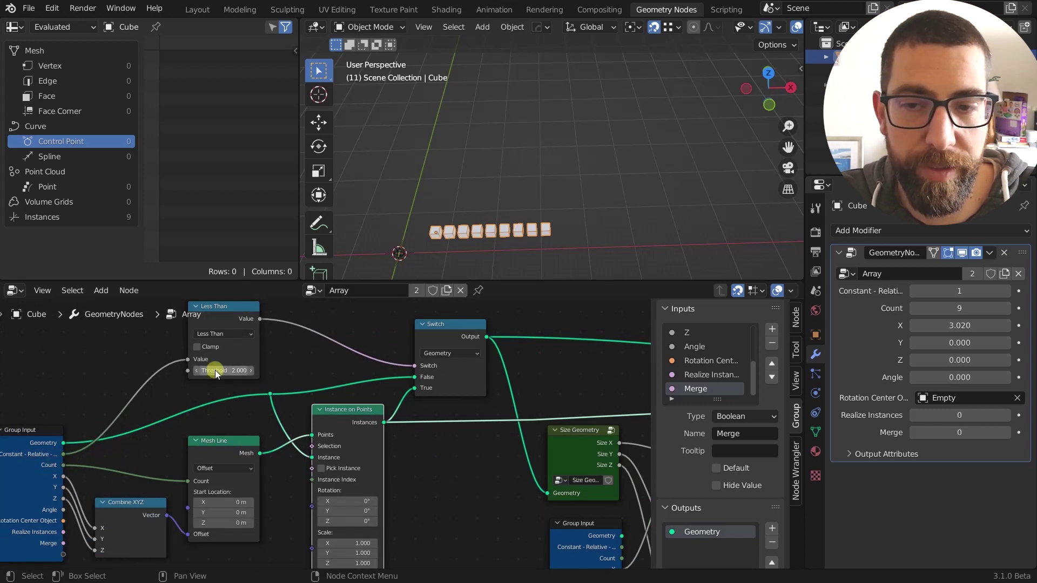
{"action": "left_click", "coordinate": [1006, 292]}
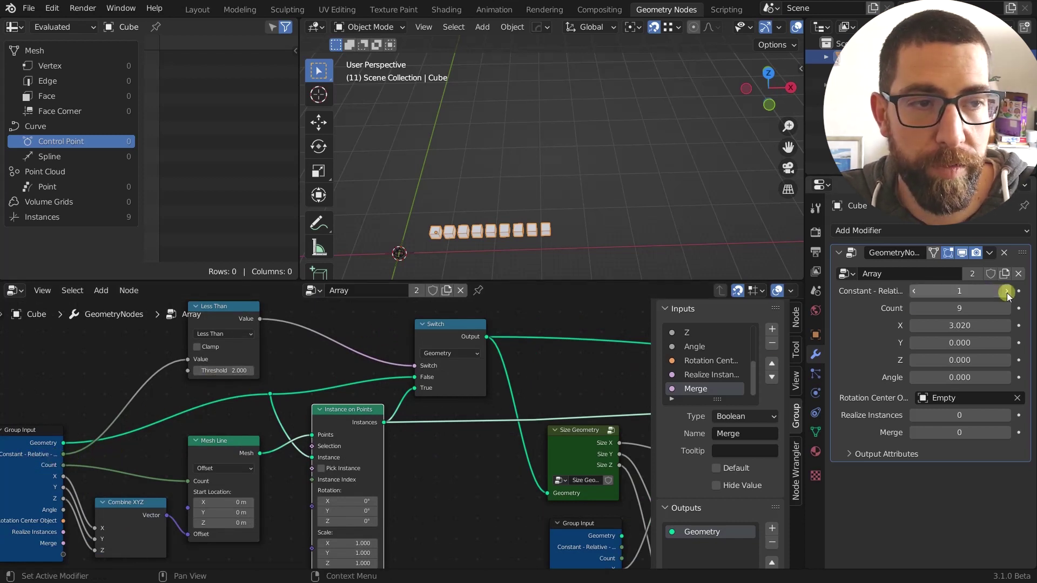
{"action": "left_click", "coordinate": [1007, 291]}
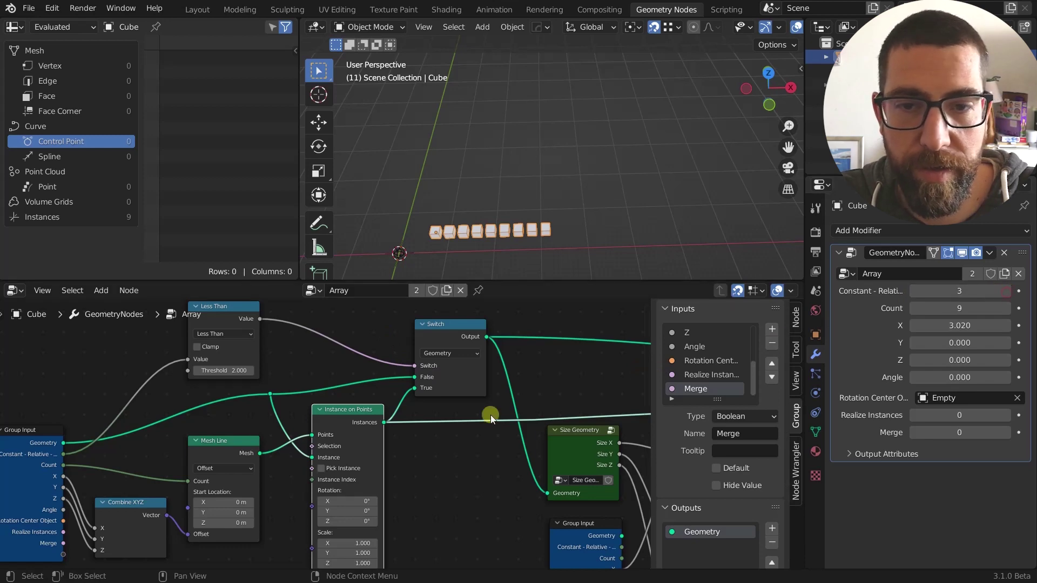
Preview the output of the first Switch node in the viewport.
{"action": "scroll", "coordinate": [490, 415], "scroll_direction": "up", "scroll_amount": 1}
{"action": "left_click", "coordinate": [446, 326], "text": "ctrl+shift"}
{"action": "scroll", "coordinate": [445, 326], "scroll_direction": "up", "scroll_amount": 1}
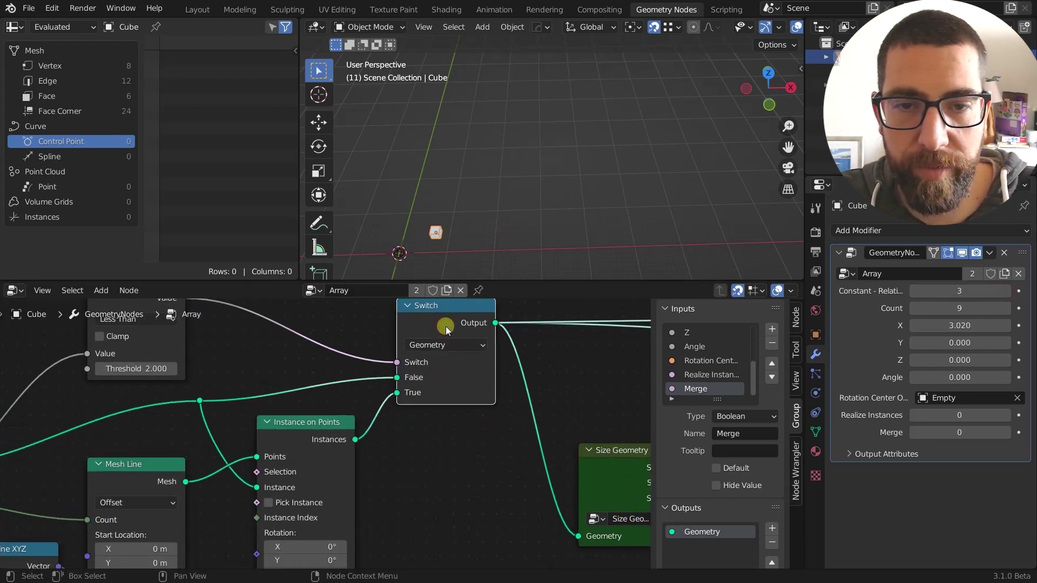
{"action": "mouse_move", "coordinate": [474, 348]}
{"action": "middle_mouse_down"}
{"action": "mouse_move", "coordinate": [479, 435]}
{"action": "mouse_move", "coordinate": [465, 351]}
{"action": "middle_mouse_up"}
{"action": "scroll", "coordinate": [469, 383], "scroll_direction": "down", "scroll_amount": 2}
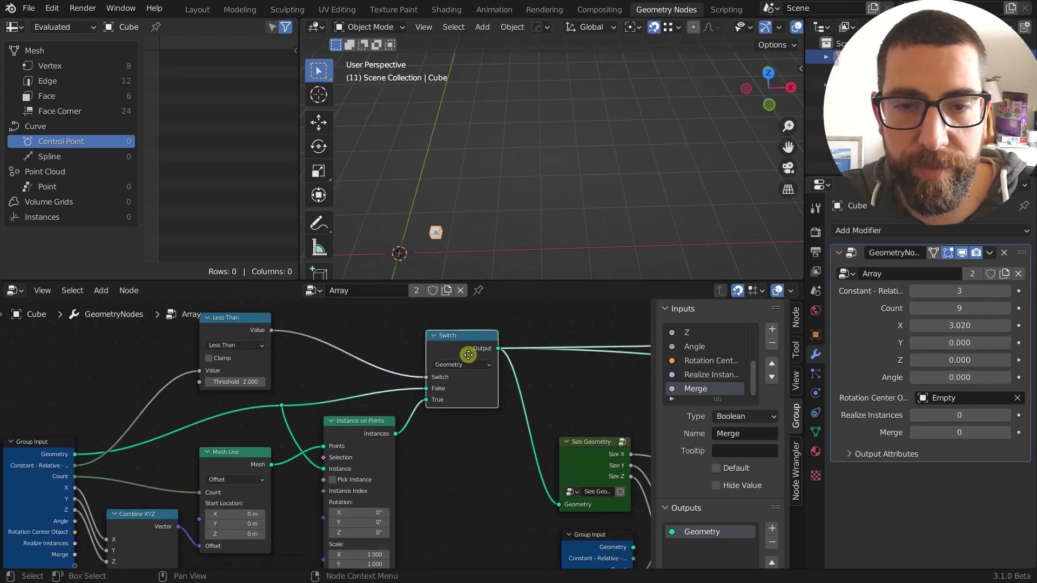
Trace the Group Input geometry into the Switch node's False input, and select the Switch and Instance on Points nodes to inspect their links.
{"action": "left_click_drag", "start_coordinate": [80, 455], "coordinate": [436, 388]}
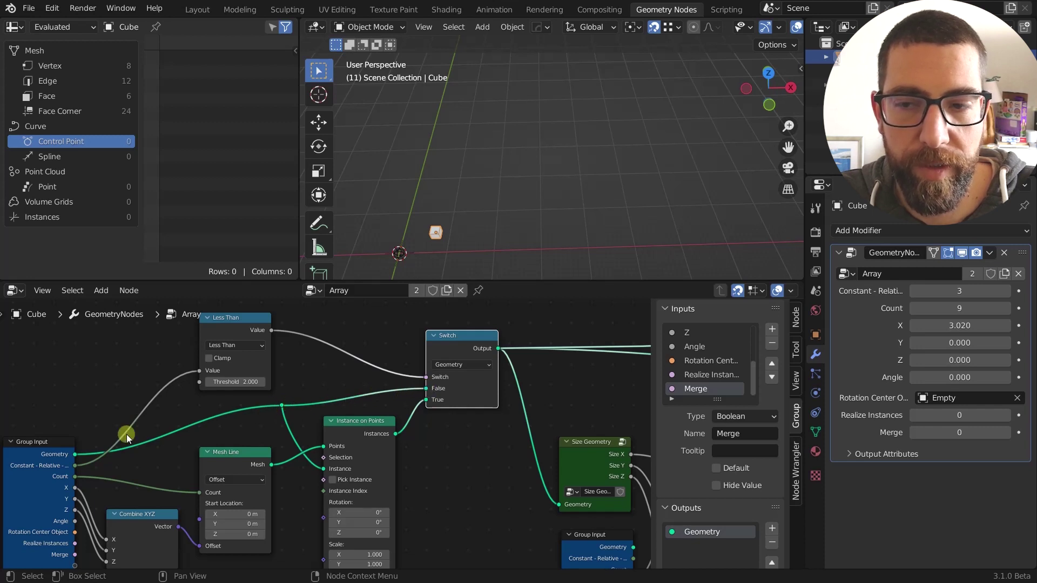
{"action": "left_click", "coordinate": [363, 416]}
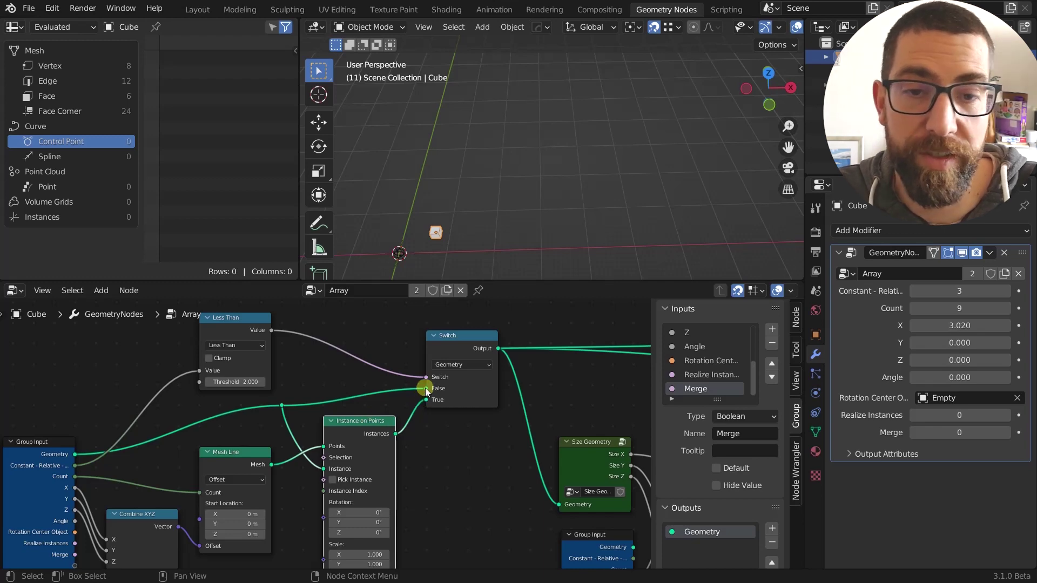
{"action": "middle_click_drag", "start_coordinate": [481, 355], "coordinate": [263, 359]}
{"action": "scroll", "coordinate": [243, 358], "scroll_direction": "down", "scroll_amount": 2}
{"action": "left_click", "coordinate": [274, 360]}
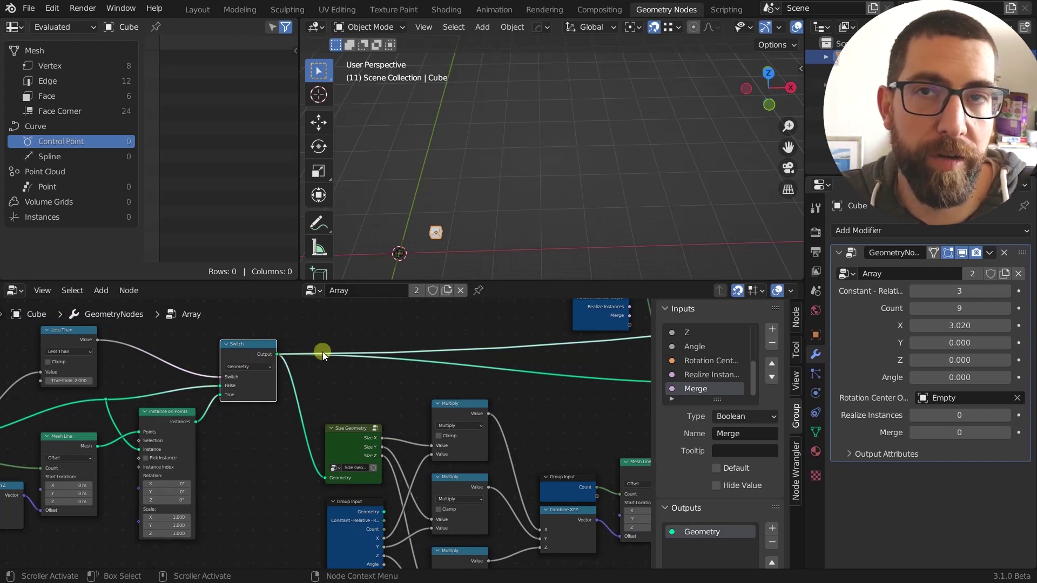
{"action": "left_click", "coordinate": [167, 422]}
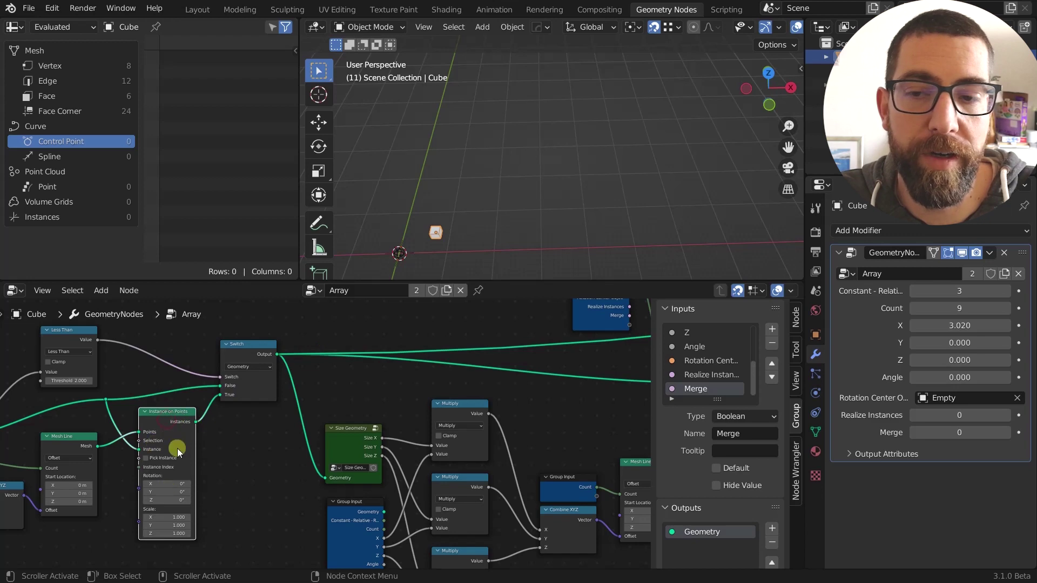
Set the modifier's Constant - Relative value to 1.
{"action": "middle_click_drag", "start_coordinate": [387, 382], "coordinate": [284, 441]}
{"action": "scroll", "coordinate": [394, 419], "scroll_direction": "down", "scroll_amount": 2}
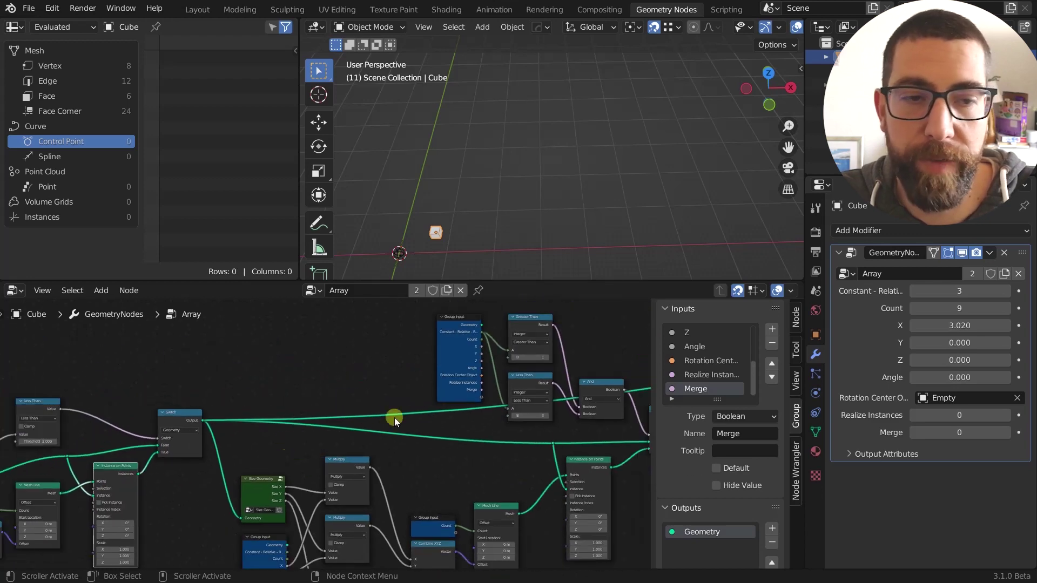
{"action": "left_click", "coordinate": [914, 290]}
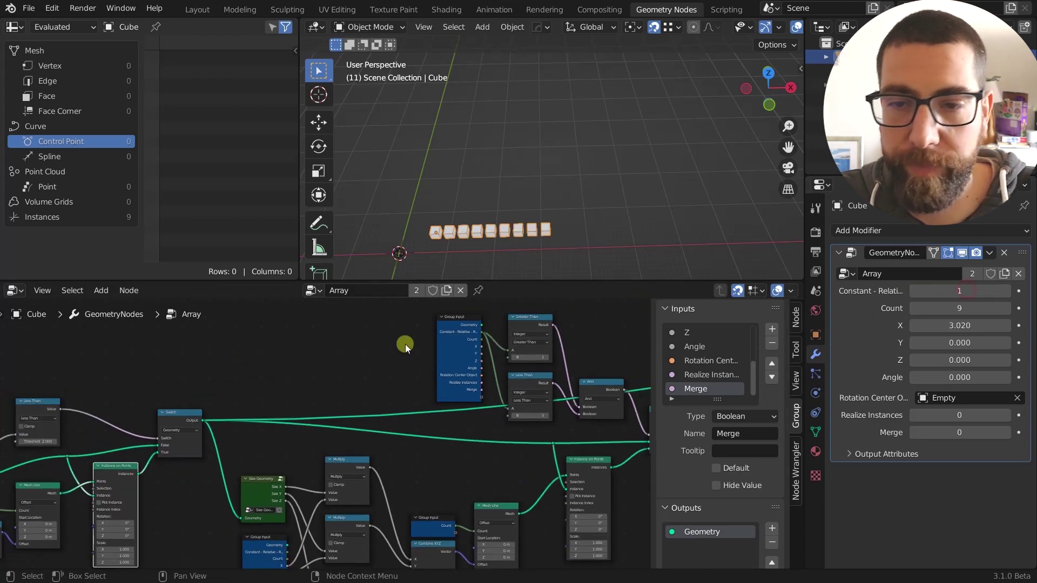
Set the modifier's Constant - Relative value to 2 for the second section of the tree.
{"action": "middle_click_drag", "start_coordinate": [323, 385], "coordinate": [178, 335]}
{"action": "scroll", "coordinate": [322, 393], "scroll_direction": "down", "scroll_amount": 2}
{"action": "middle_click_drag", "start_coordinate": [329, 395], "coordinate": [354, 427]}
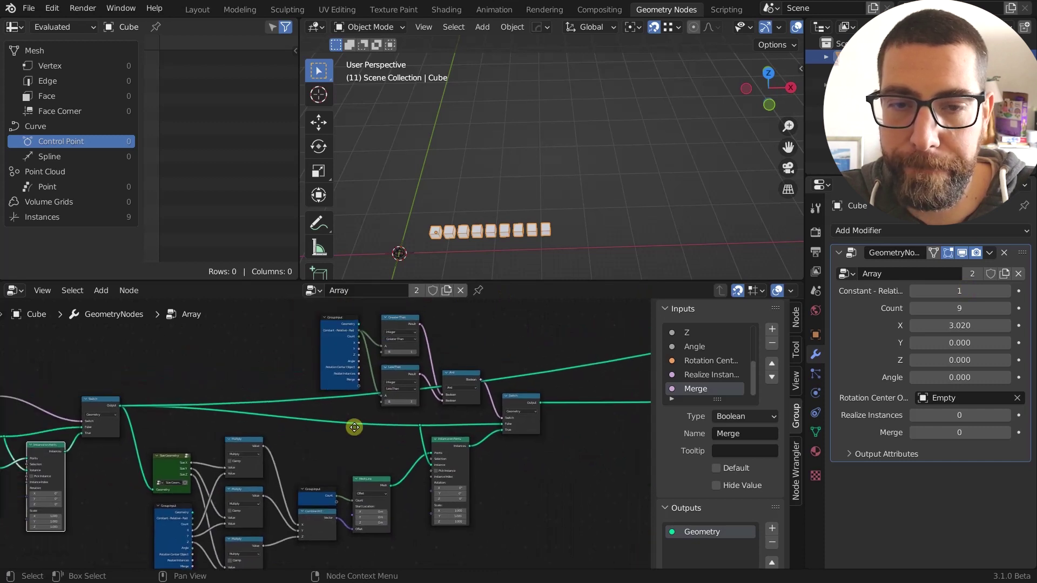
{"action": "left_click", "coordinate": [1008, 291]}
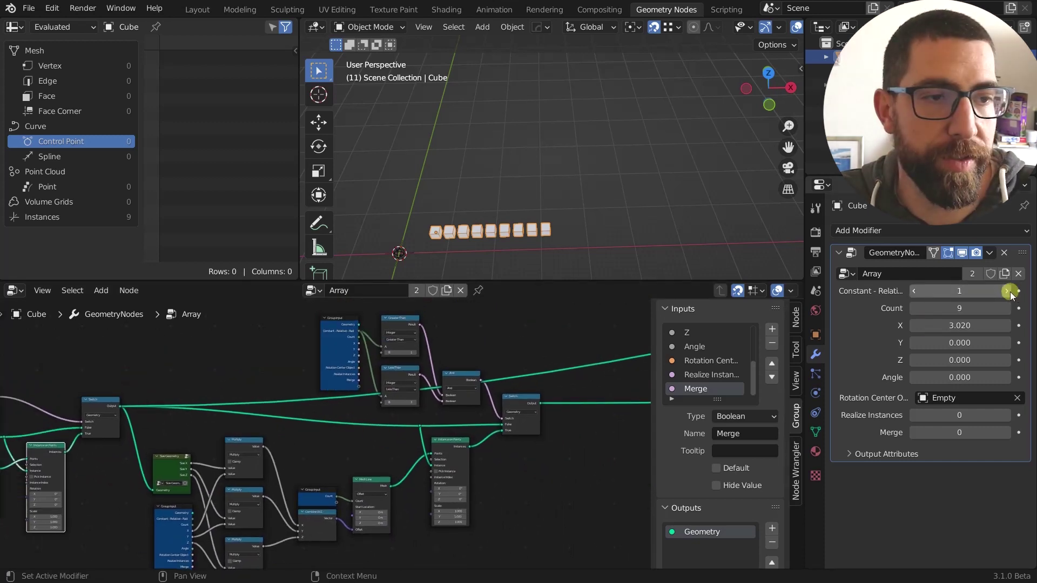
{"action": "scroll", "coordinate": [443, 242], "scroll_direction": "up", "scroll_amount": 6}
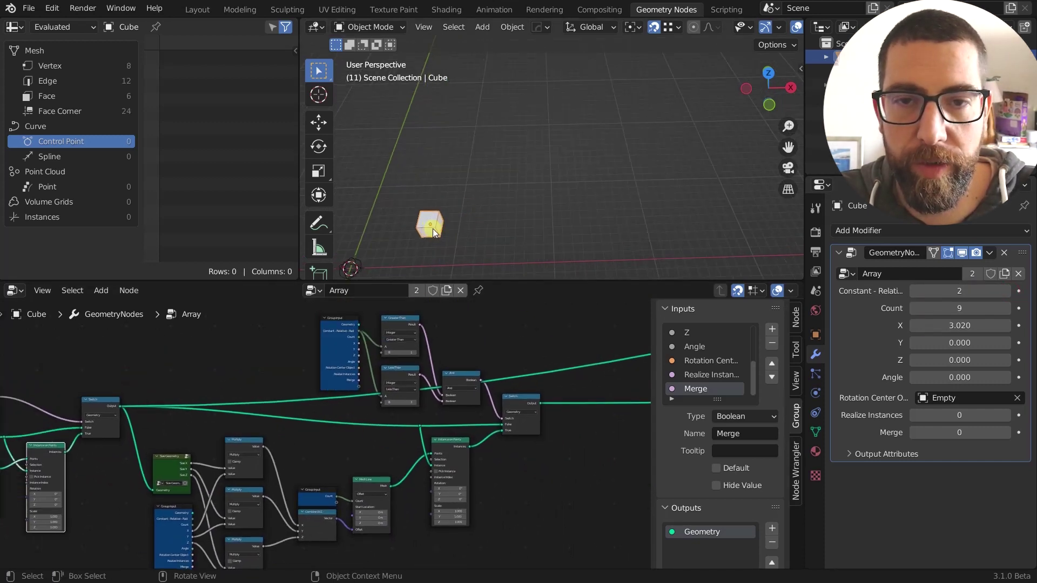
{"action": "middle_click_drag", "start_coordinate": [449, 235], "coordinate": [445, 233]}
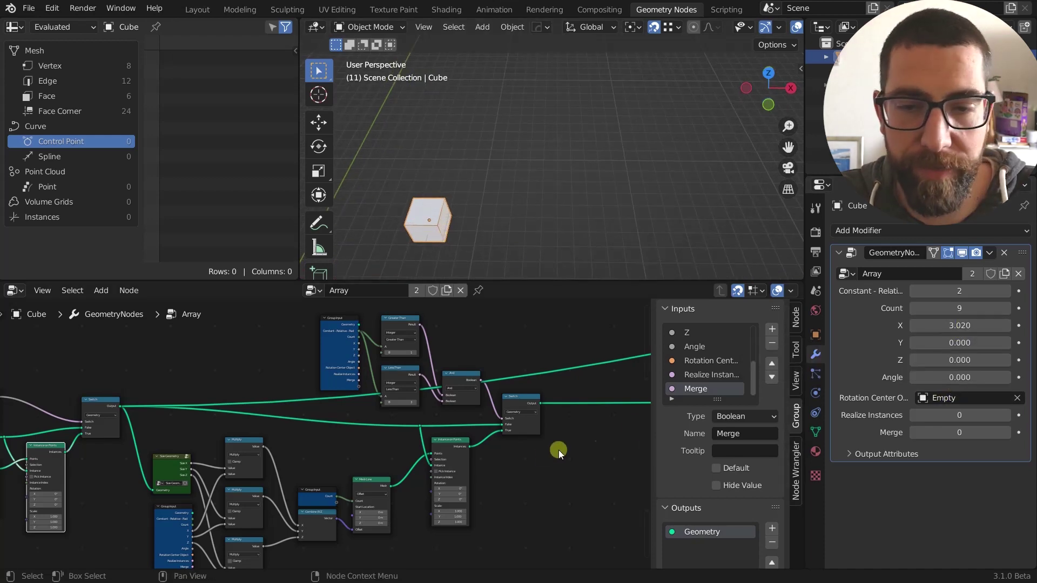
Preview the output of the Mesh Line node that feeds the second Instance on Points node.
{"action": "middle_click_drag", "start_coordinate": [508, 473], "coordinate": [456, 392]}
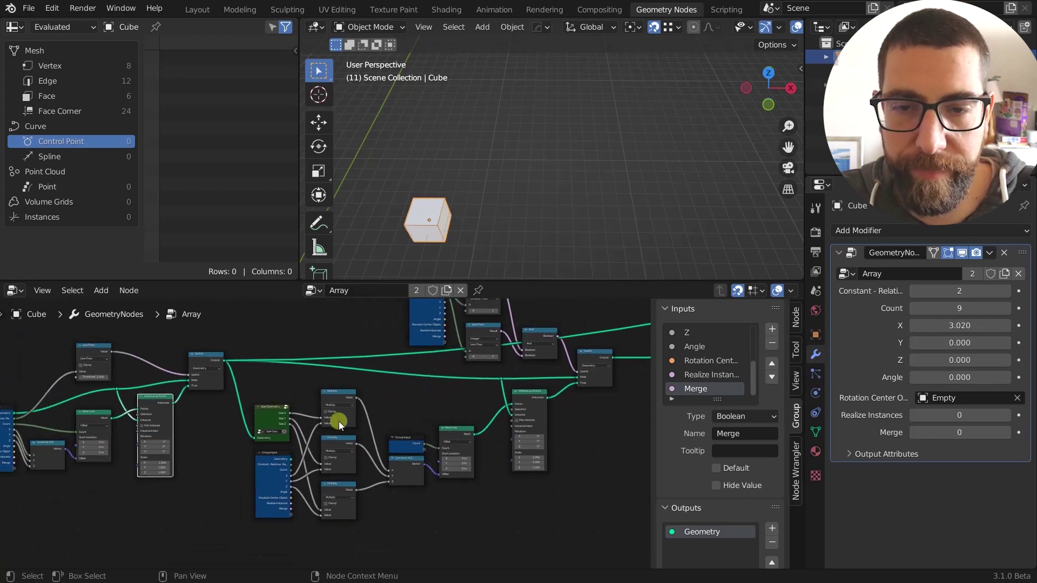
{"action": "scroll", "coordinate": [546, 400], "scroll_direction": "up", "scroll_amount": 1}
{"action": "scroll", "coordinate": [547, 400], "scroll_direction": "up", "scroll_amount": 1}
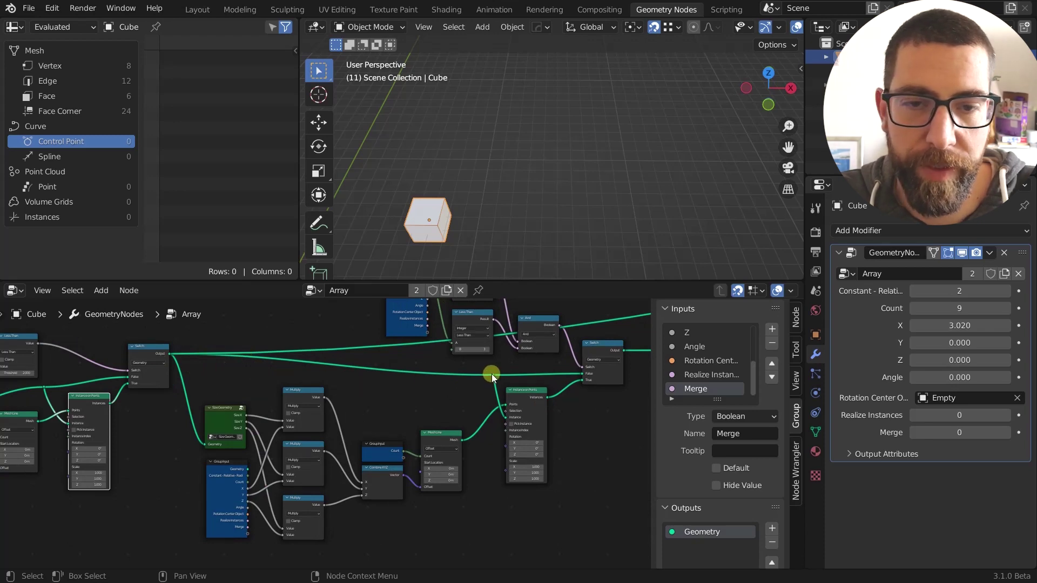
{"action": "scroll", "coordinate": [514, 406], "scroll_direction": "up", "scroll_amount": 1}
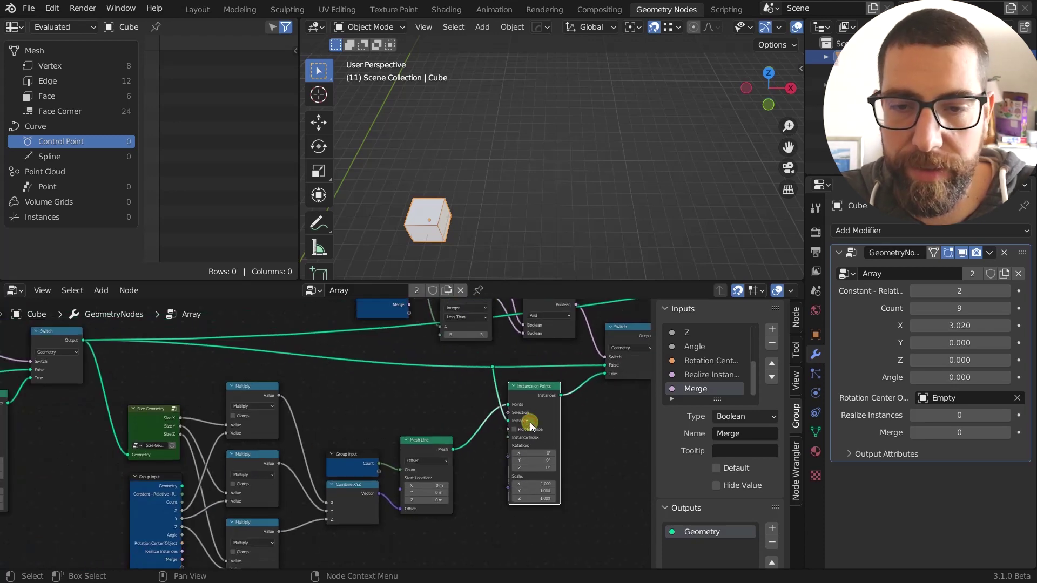
{"action": "middle_click_drag", "start_coordinate": [427, 485], "coordinate": [444, 440]}
{"action": "left_click", "coordinate": [438, 408], "text": "ctrl+shift"}
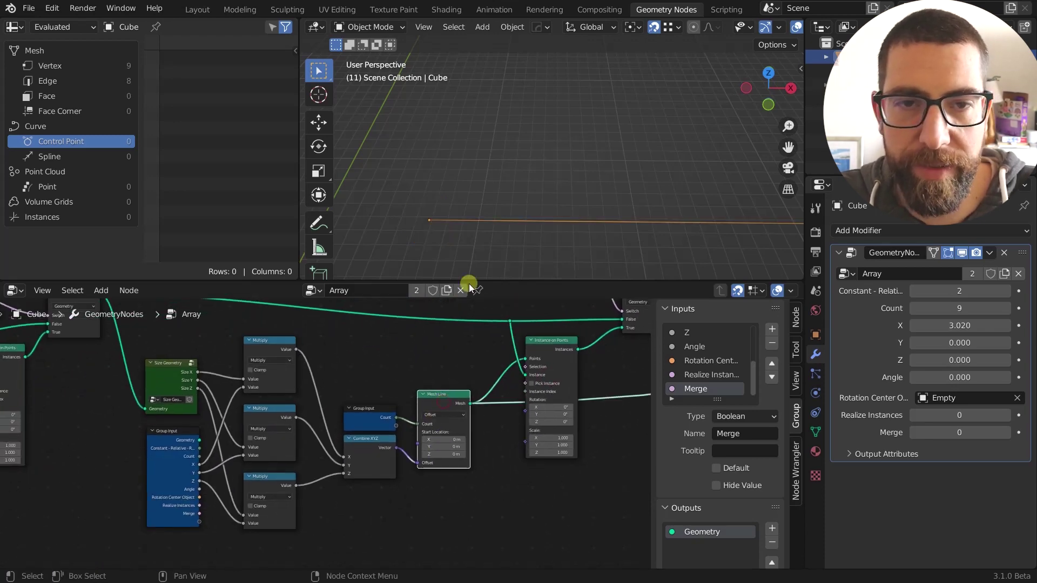
{"action": "middle_click_drag", "start_coordinate": [469, 283], "coordinate": [554, 235]}
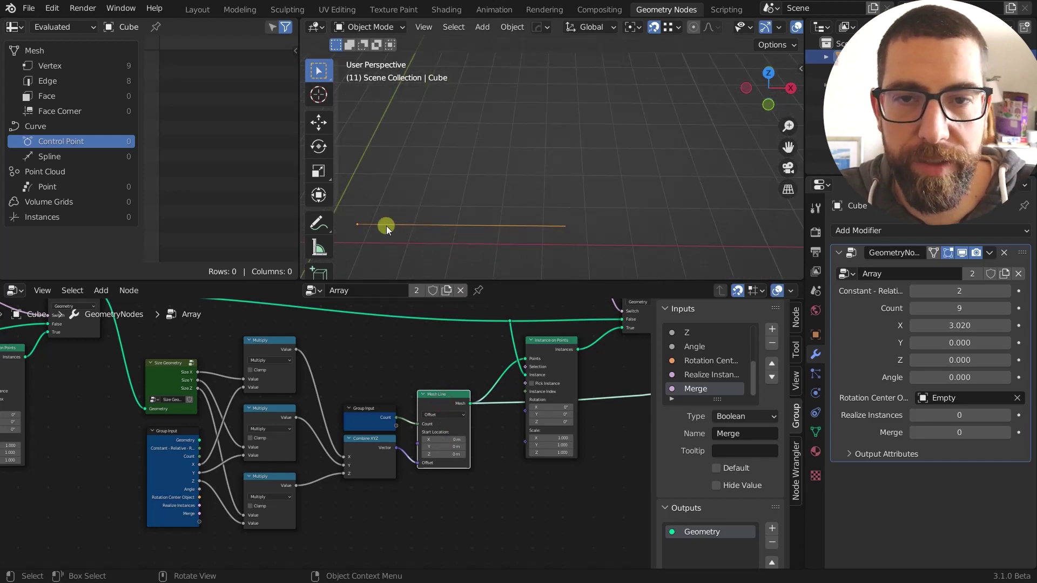
{"action": "mouse_move", "coordinate": [477, 232]}
{"action": "middle_mouse_down"}
{"action": "mouse_move", "coordinate": [517, 226]}
{"action": "mouse_move", "coordinate": [478, 223]}
{"action": "middle_mouse_up"}
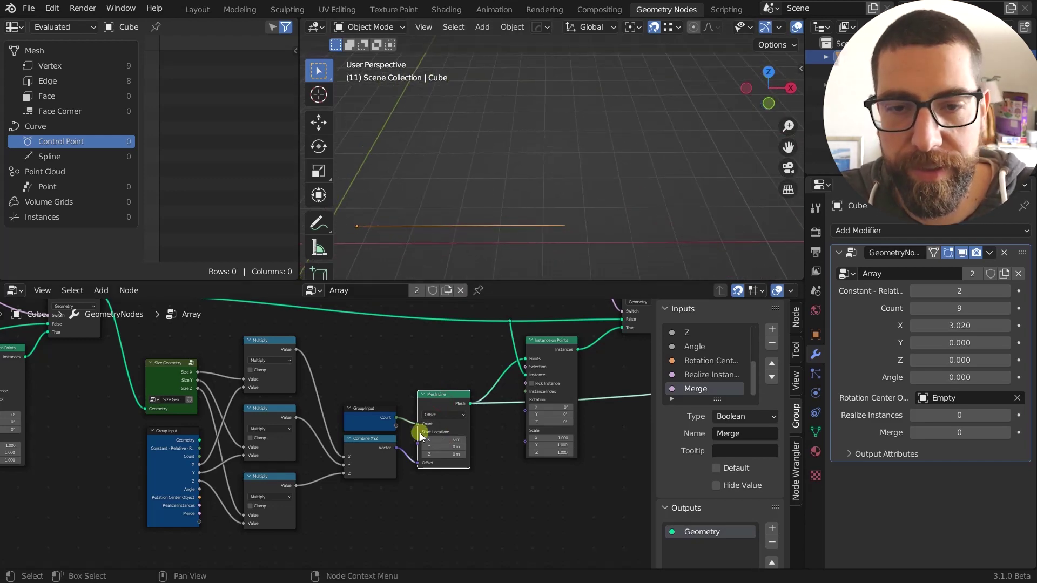
Examine how the Group Input, Size Geometry, Multiply and Combine XYZ nodes feed the second Mesh Line's Count and Offset inputs.
{"action": "scroll", "coordinate": [430, 482], "scroll_direction": "up", "scroll_amount": 2}
{"action": "middle_click_drag", "start_coordinate": [429, 482], "coordinate": [519, 440]}
{"action": "scroll", "coordinate": [519, 440], "scroll_direction": "up", "scroll_amount": 2}
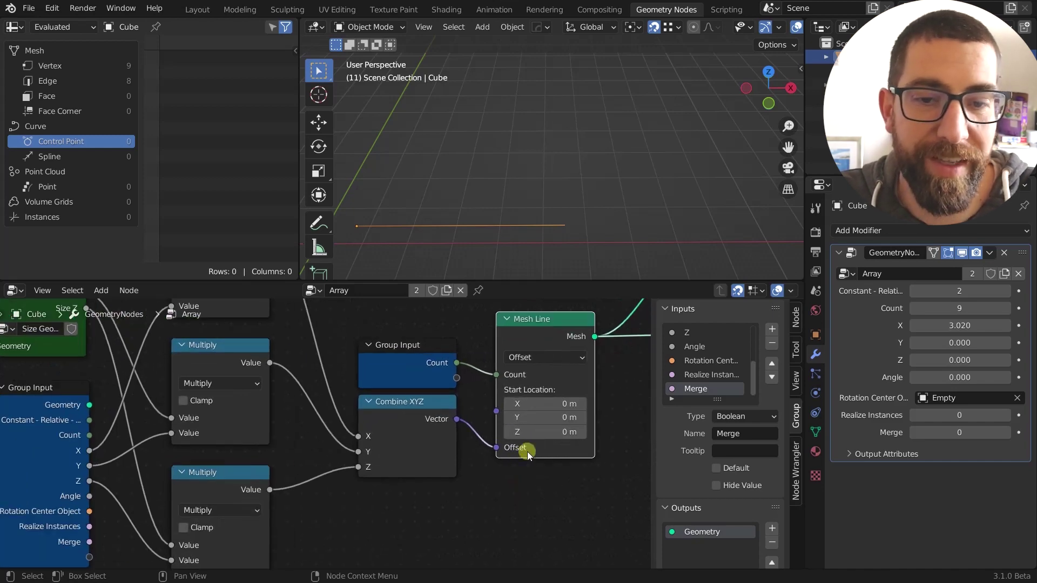
{"action": "scroll", "coordinate": [524, 454], "scroll_direction": "down", "scroll_amount": 2}
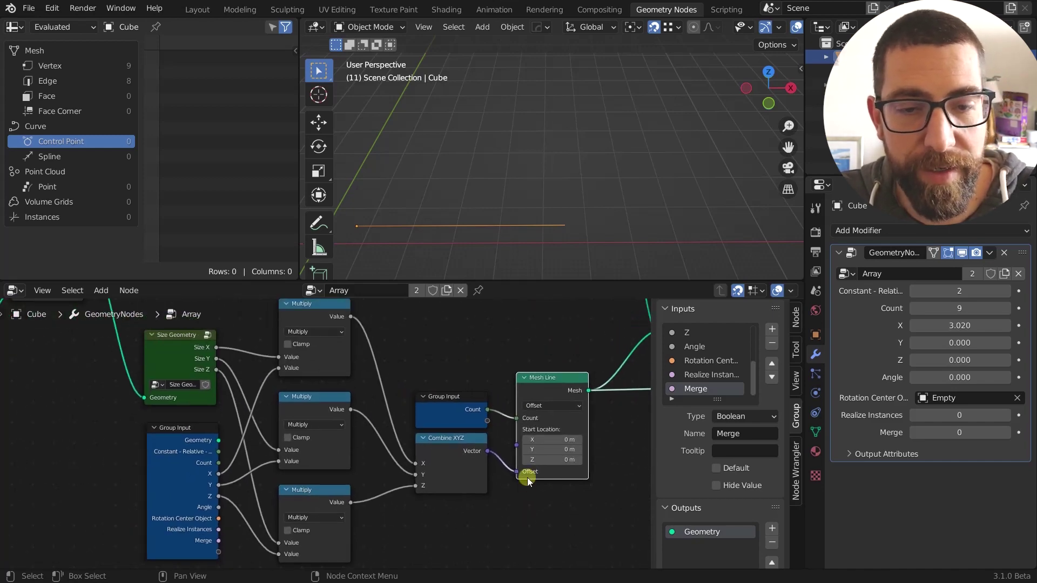
{"action": "scroll", "coordinate": [528, 480], "scroll_direction": "up", "scroll_amount": 2}
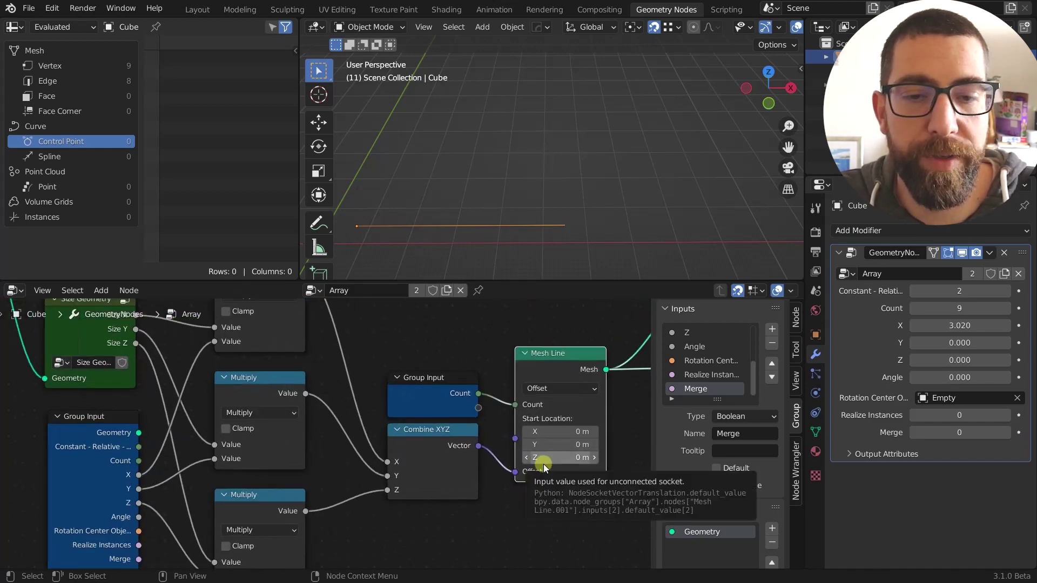
{"action": "scroll", "coordinate": [500, 535], "scroll_direction": "down", "scroll_amount": 3}
{"action": "middle_click_drag", "start_coordinate": [500, 535], "coordinate": [488, 504]}
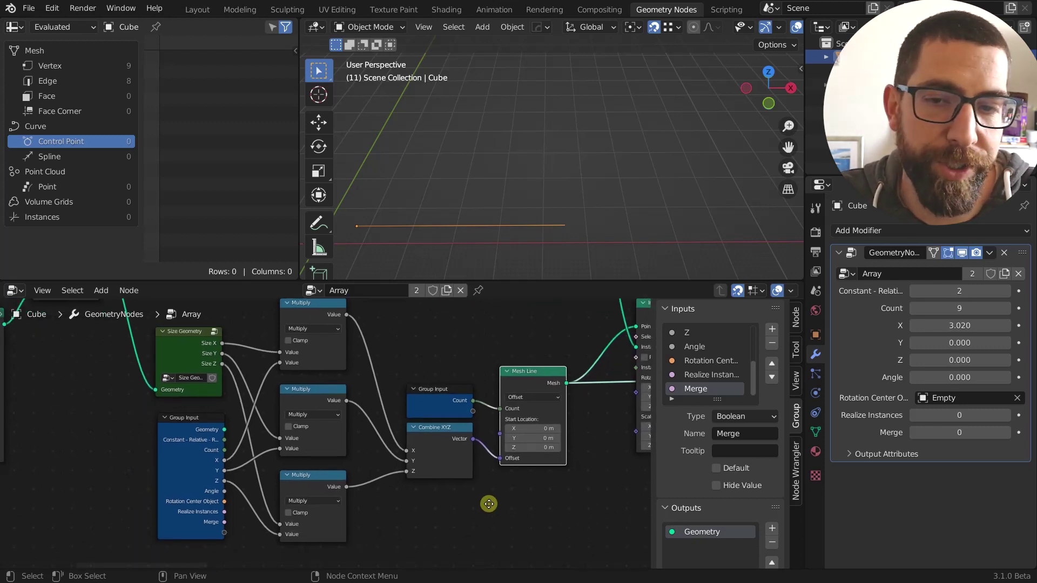
{"action": "middle_click_drag", "start_coordinate": [489, 504], "coordinate": [503, 504]}
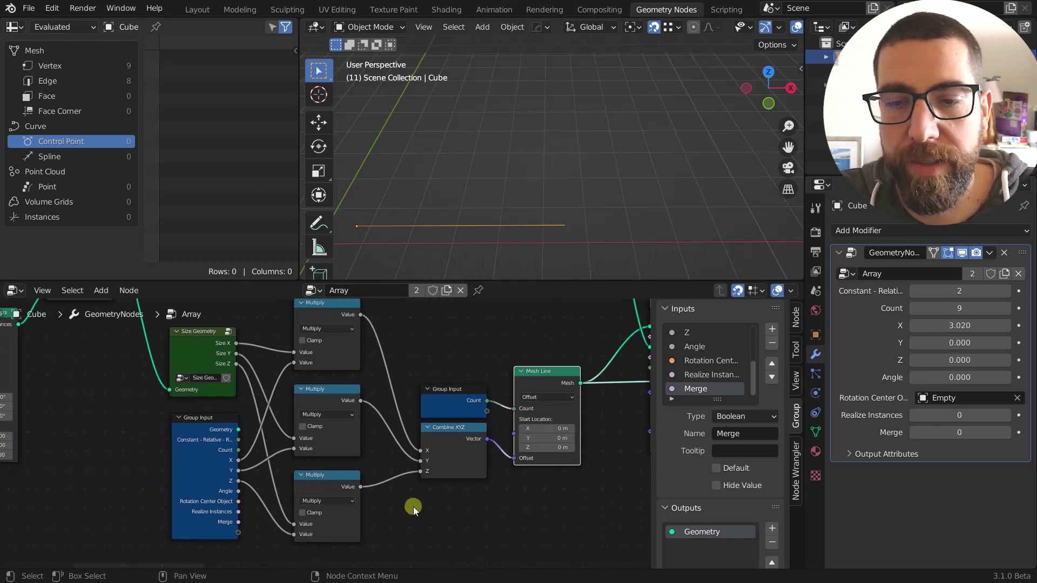
{"action": "middle_click_drag", "start_coordinate": [424, 507], "coordinate": [438, 509]}
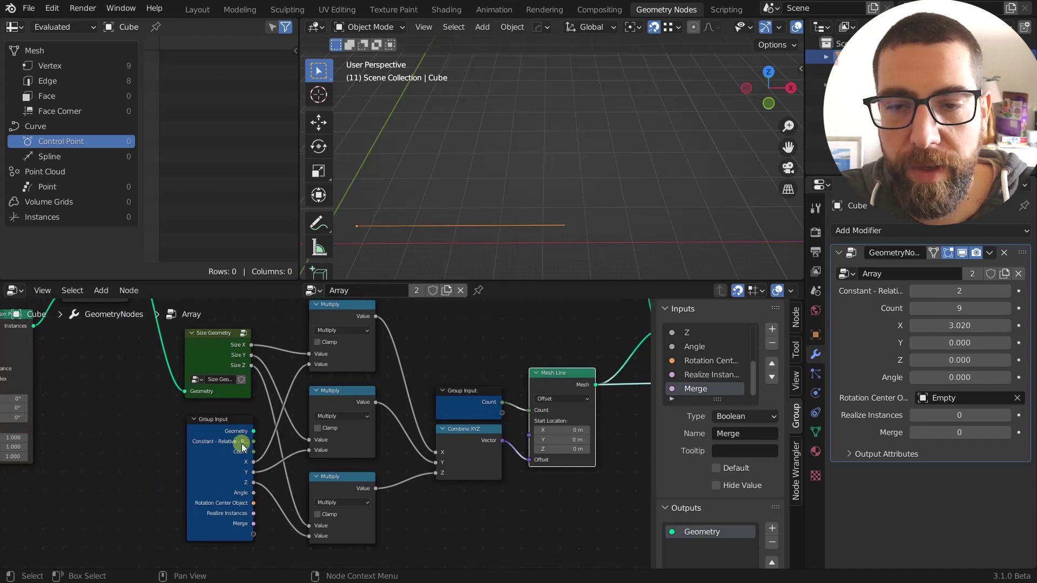
Select the Size Geometry group node to inspect its incoming Switch link and its Size X, Y and Z outputs.
{"action": "middle_click_drag", "start_coordinate": [320, 398], "coordinate": [405, 447]}
{"action": "scroll", "coordinate": [405, 448], "scroll_direction": "down", "scroll_amount": 2}
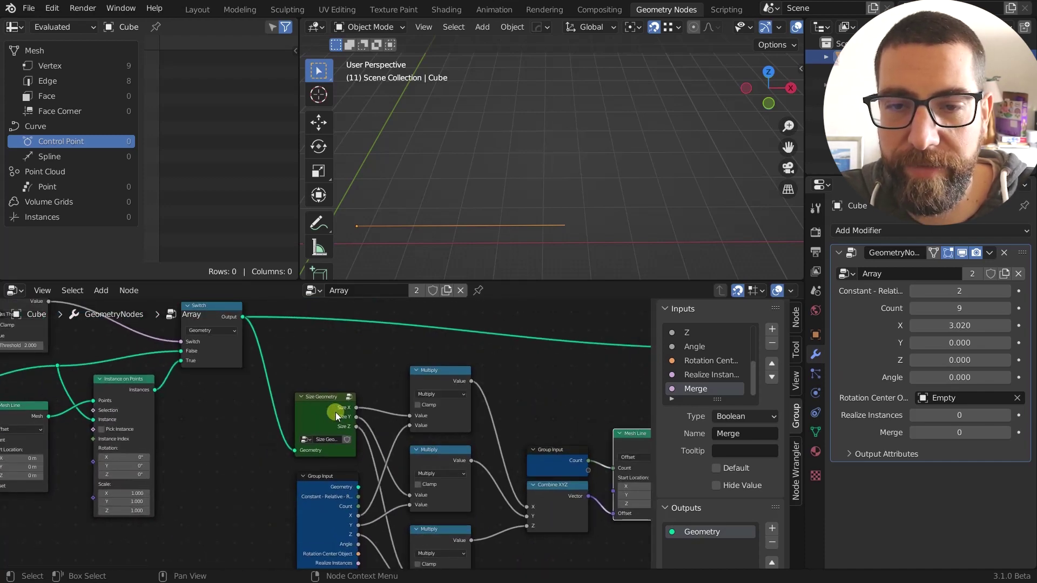
{"action": "left_click", "coordinate": [332, 413]}
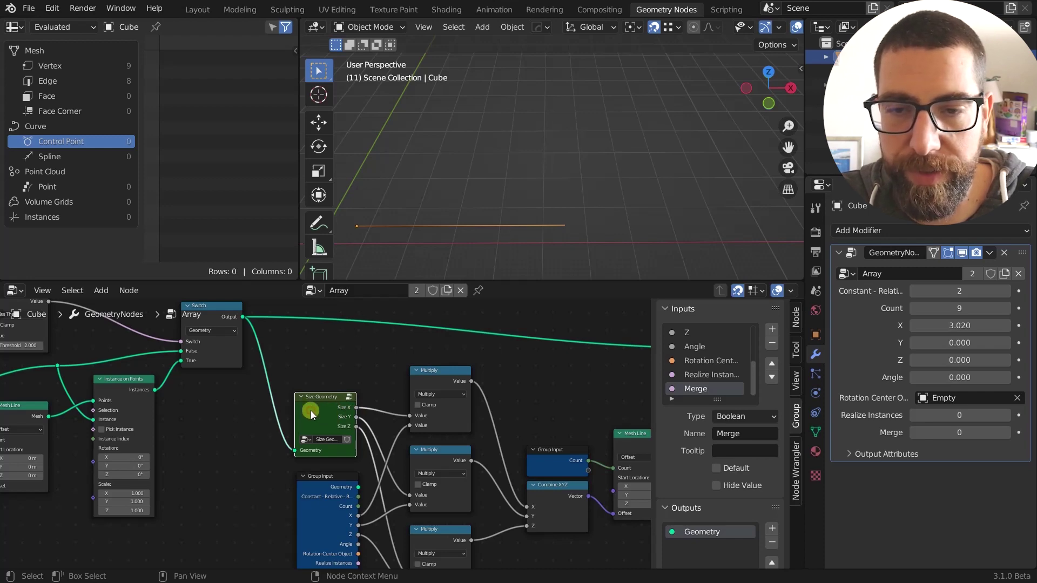
Open the Size Geometry node group to show its internal node tree.
{"action": "scroll", "coordinate": [328, 454], "scroll_direction": "up", "scroll_amount": 4}
{"action": "middle_click_drag", "start_coordinate": [316, 401], "coordinate": [349, 442]}
{"action": "scroll", "coordinate": [348, 442], "scroll_direction": "down", "scroll_amount": 3}
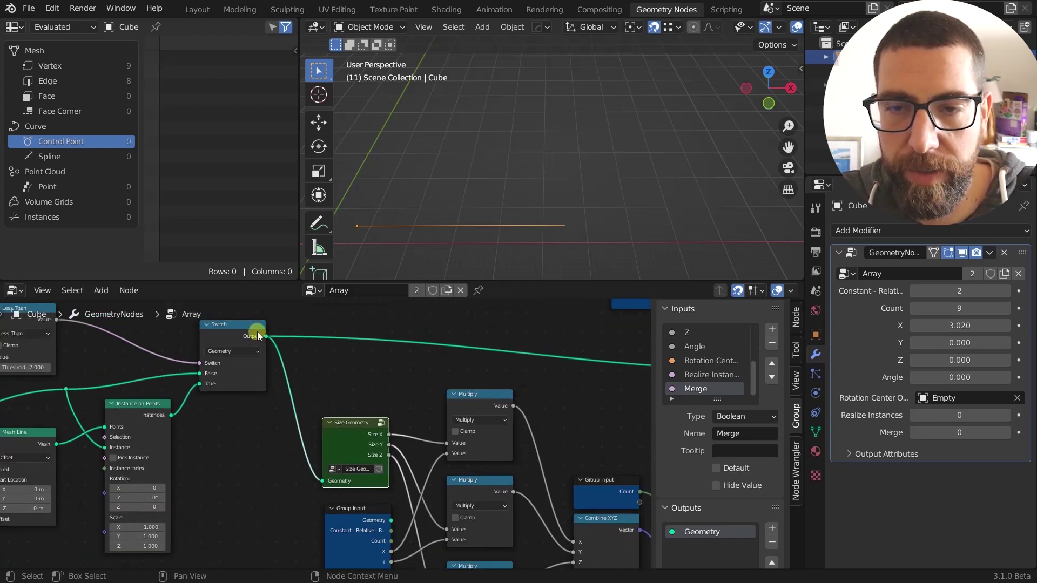
{"action": "scroll", "coordinate": [389, 438], "scroll_direction": "up", "scroll_amount": 2}
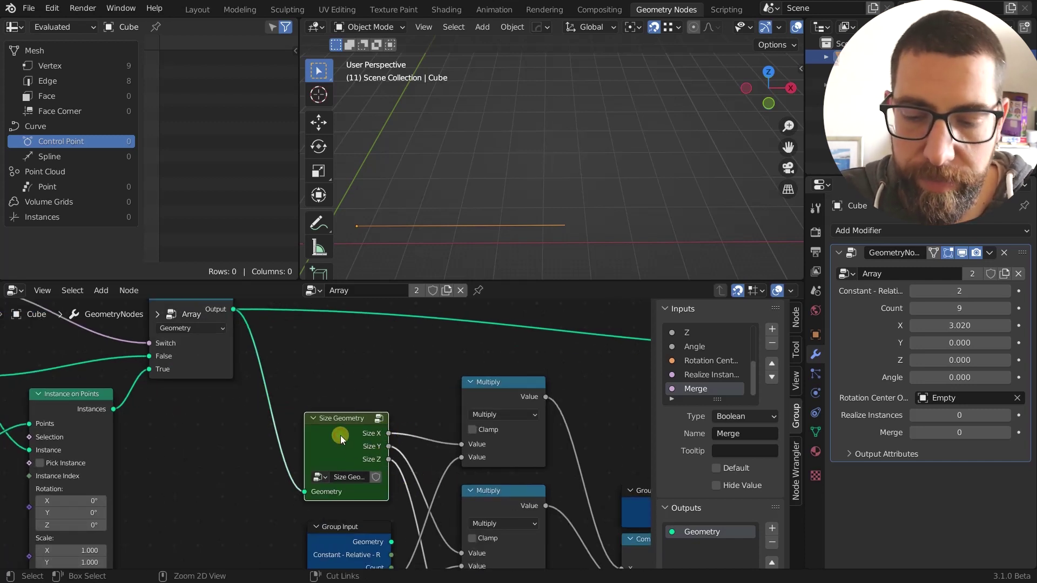
{"action": "key", "text": "Tab"}
{"action": "middle_click_drag", "start_coordinate": [340, 430], "coordinate": [225, 389], "text": "ctrl"}
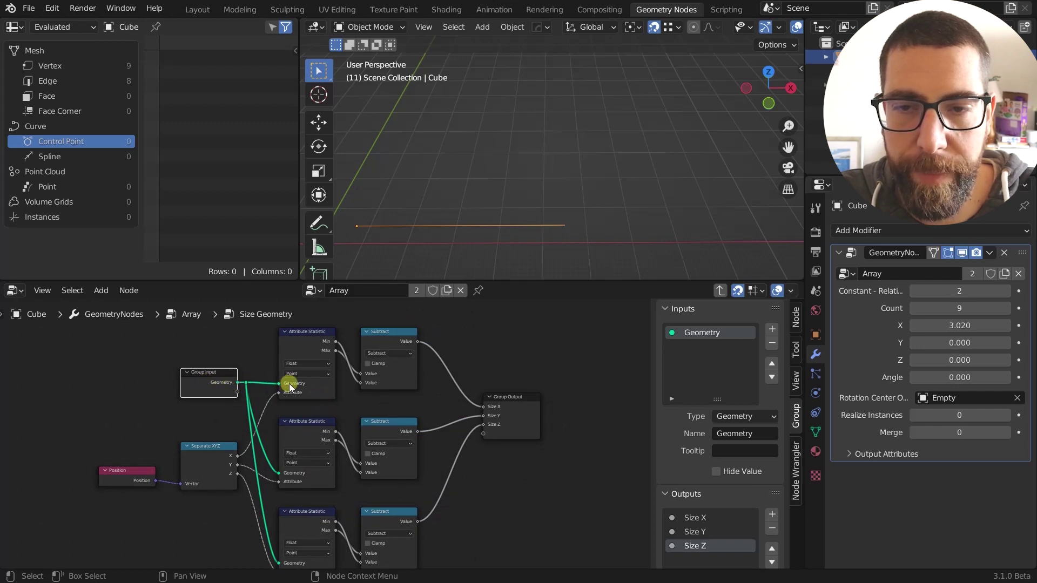
Examine how Group Input, Position and Separate XYZ feed the Geometry and Attribute inputs of the three Attribute Statistic nodes.
{"action": "left_click", "coordinate": [301, 343]}
{"action": "scroll", "coordinate": [302, 343], "scroll_direction": "down", "scroll_amount": 2}
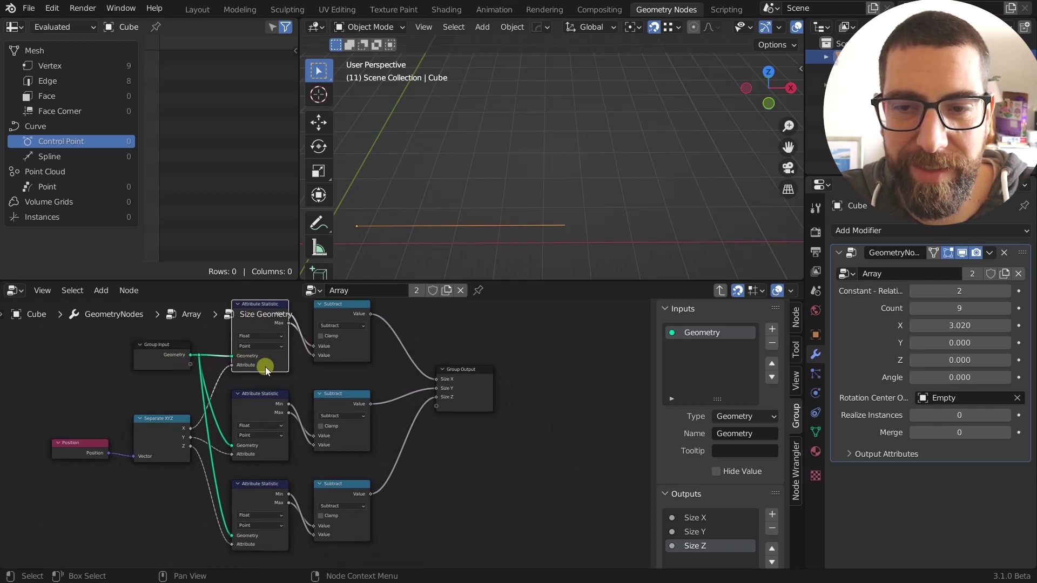
{"action": "scroll", "coordinate": [244, 452], "scroll_direction": "up", "scroll_amount": 2}
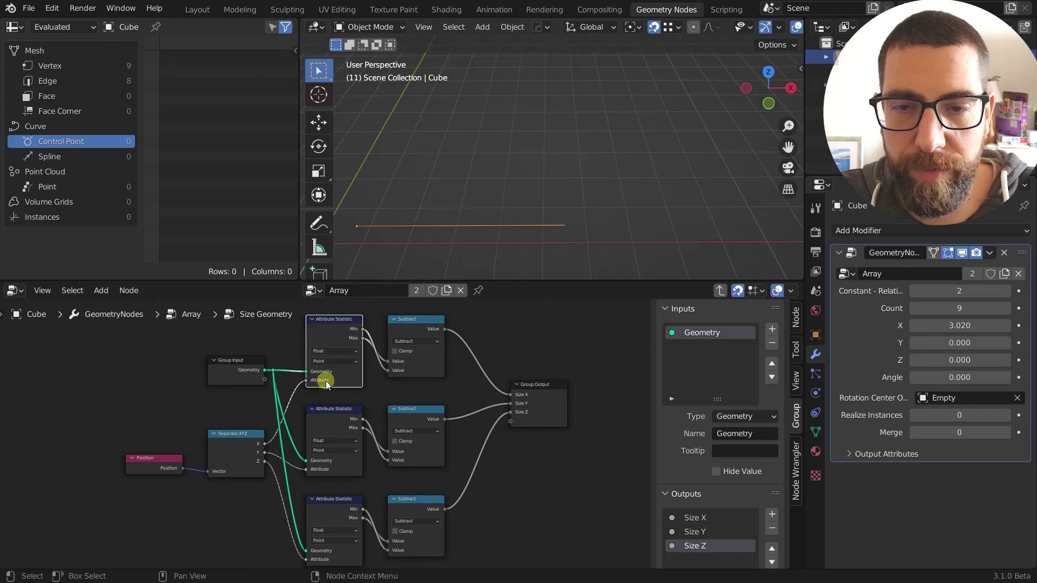
{"action": "left_click", "coordinate": [153, 464]}
{"action": "scroll", "coordinate": [237, 457], "scroll_direction": "up", "scroll_amount": 2}
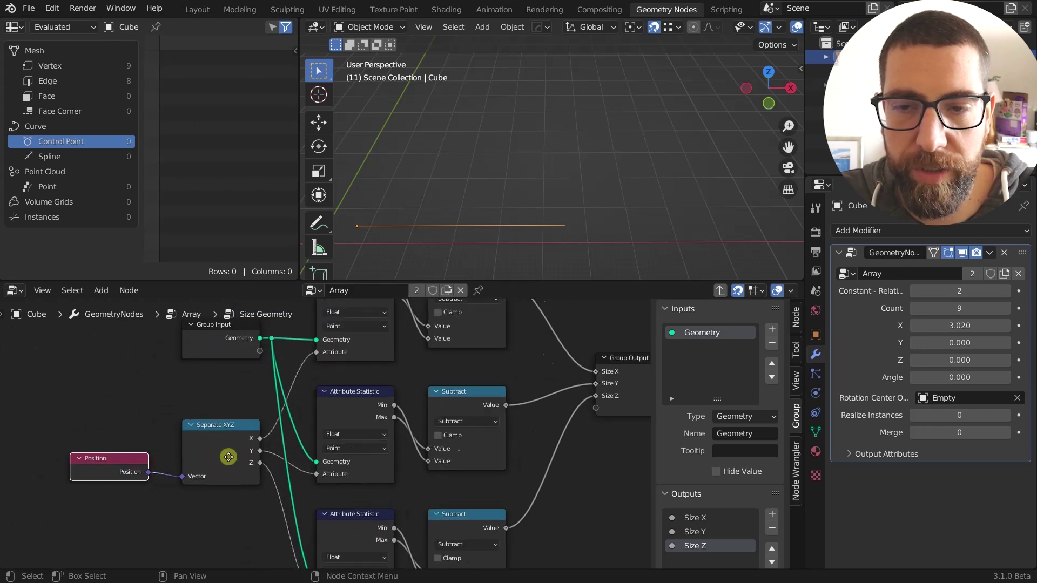
{"action": "scroll", "coordinate": [193, 465], "scroll_direction": "down", "scroll_amount": 3}
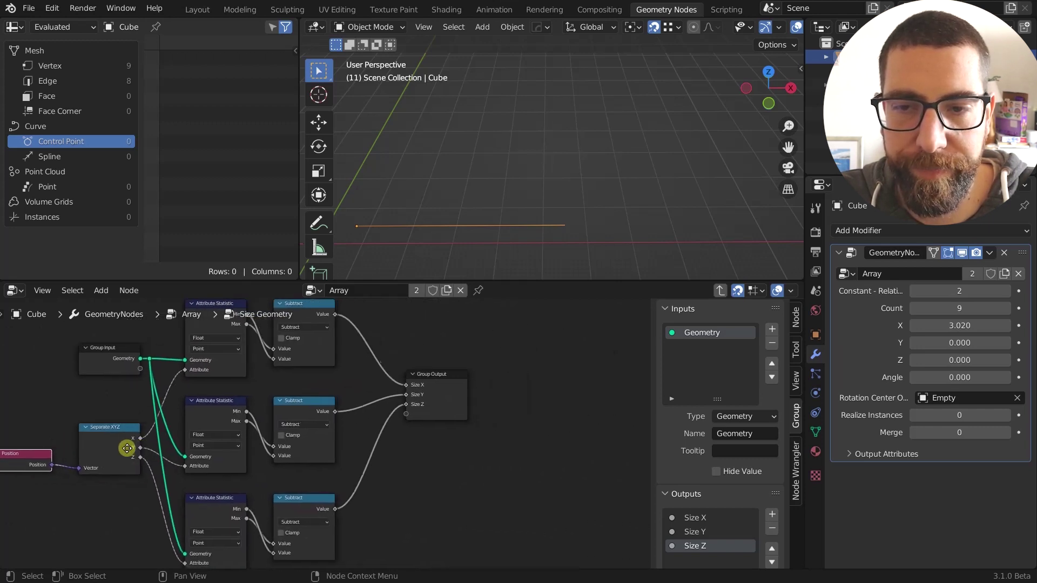
{"action": "middle_click_drag", "start_coordinate": [193, 436], "coordinate": [171, 432]}
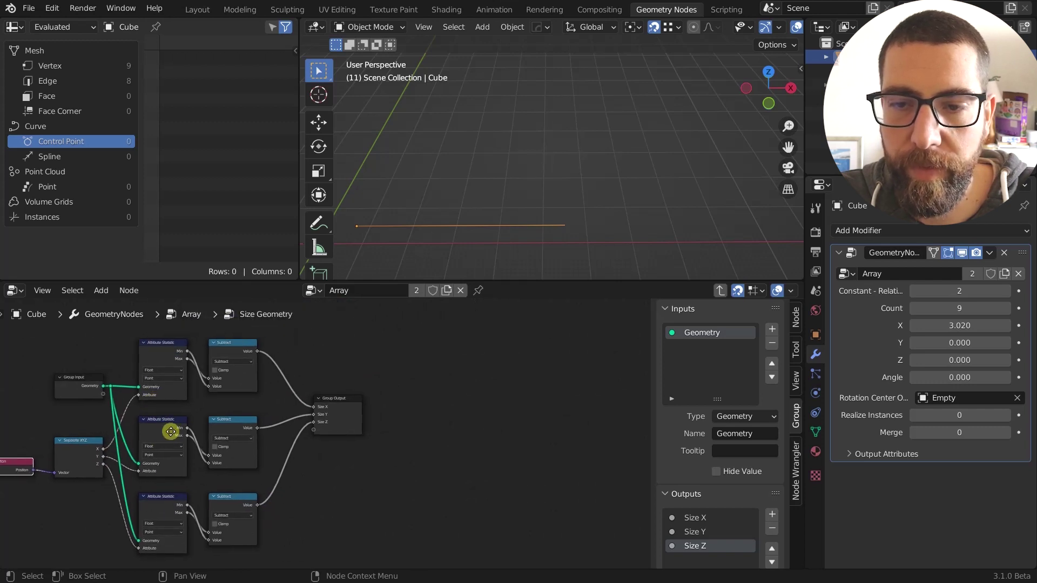
{"action": "scroll", "coordinate": [211, 410], "scroll_direction": "up", "scroll_amount": 2}
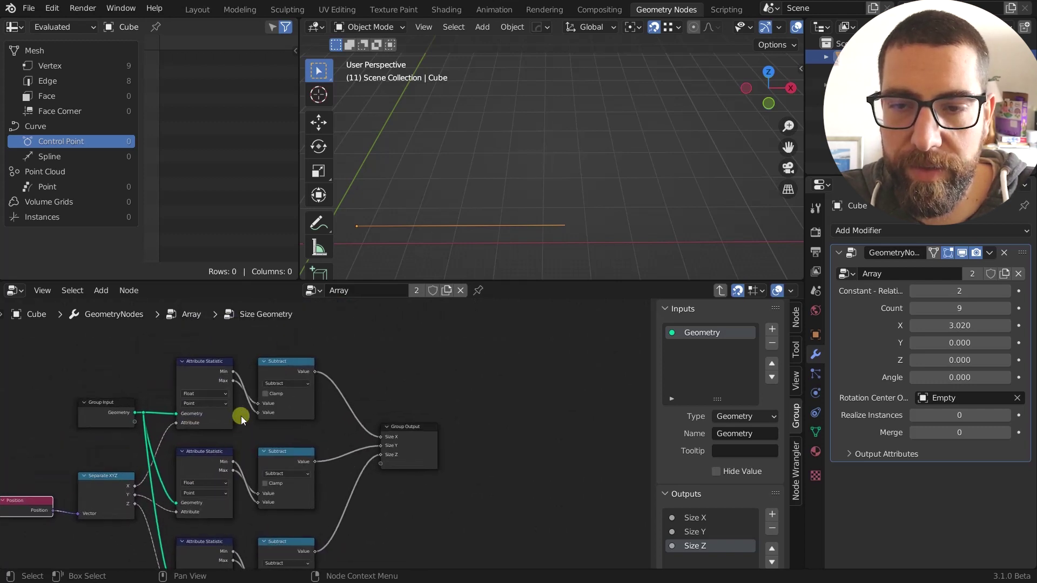
Inspect the top Attribute Statistic node's Min and Max outputs and follow the Subtract nodes to the group's Size X, Y and Z outputs.
{"action": "left_click", "coordinate": [203, 366]}
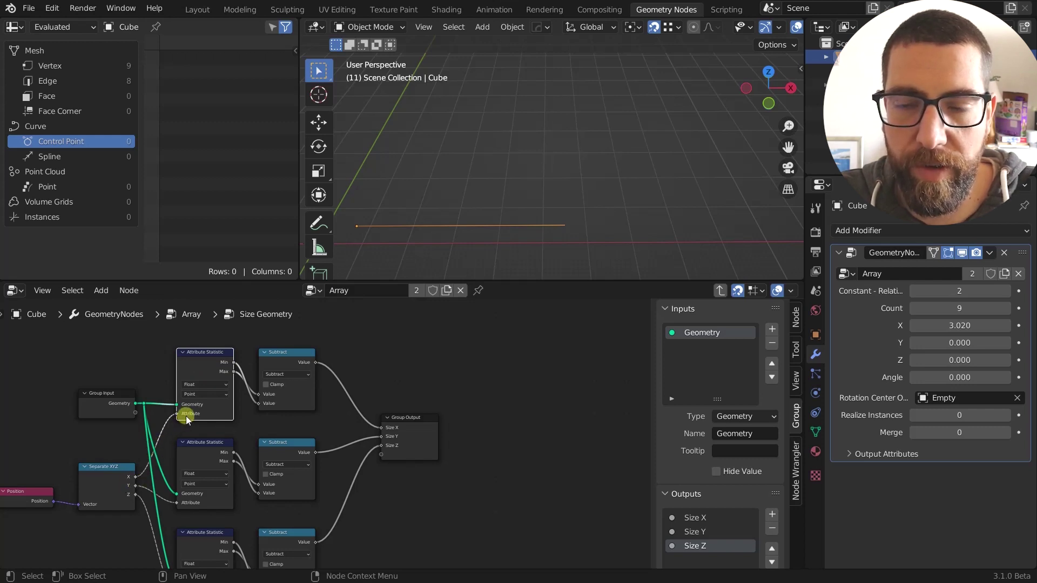
{"action": "scroll", "coordinate": [212, 400], "scroll_direction": "up", "scroll_amount": 3}
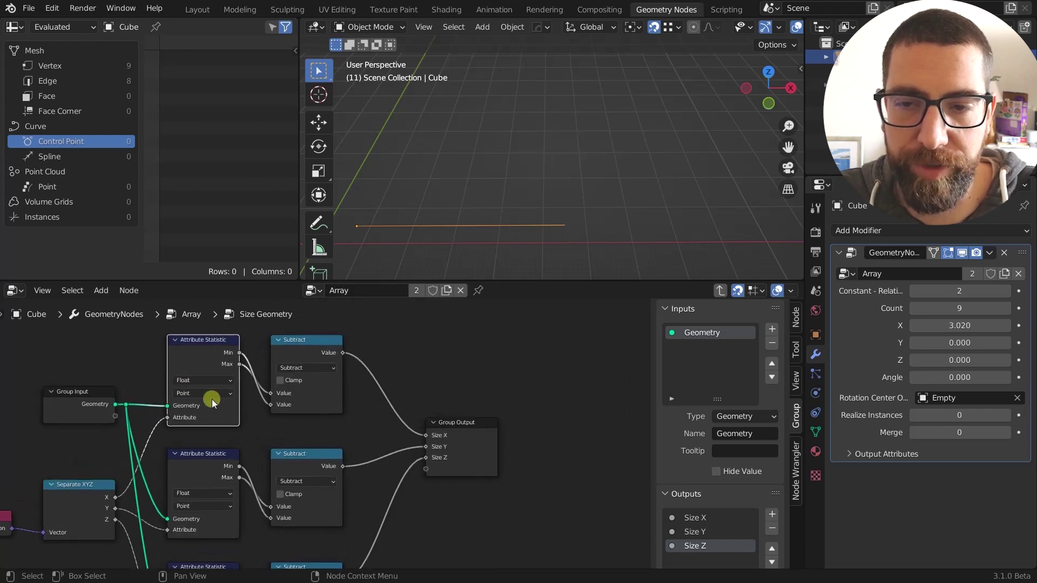
{"action": "mouse_move", "coordinate": [242, 347]}
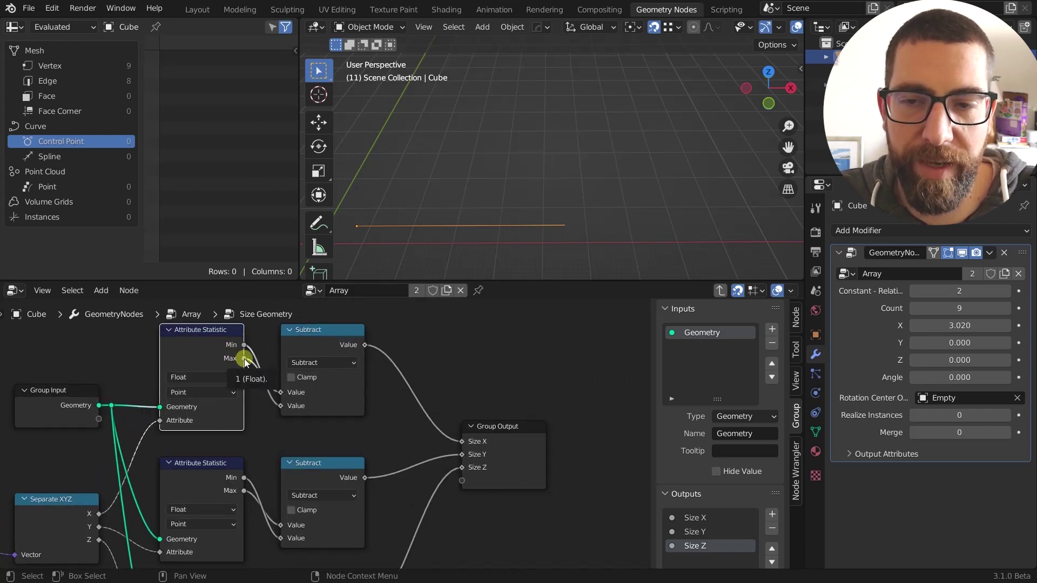
{"action": "scroll", "coordinate": [356, 391], "scroll_direction": "down", "scroll_amount": 2}
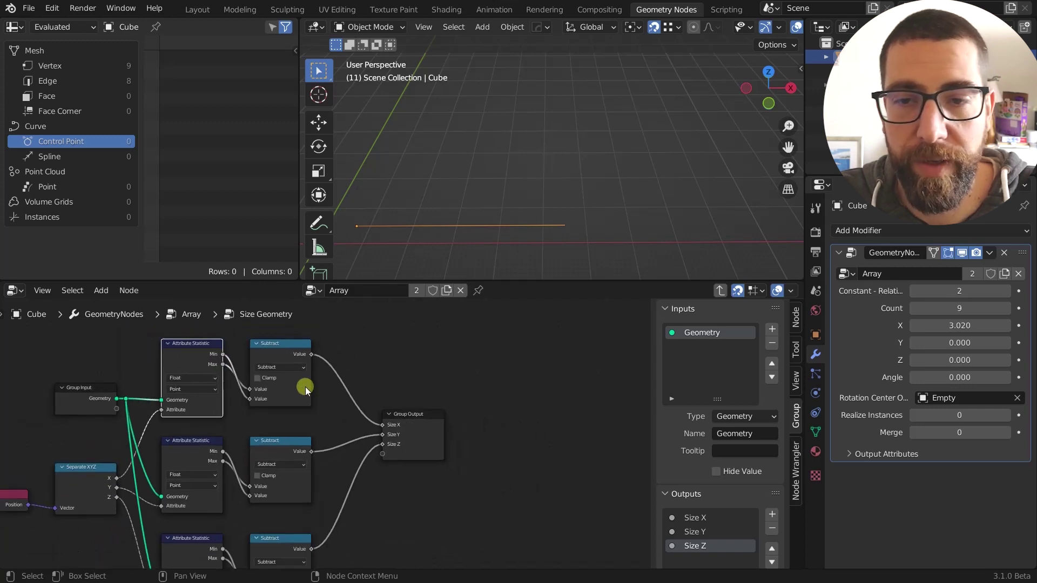
{"action": "middle_click_drag", "start_coordinate": [417, 451], "coordinate": [396, 373]}
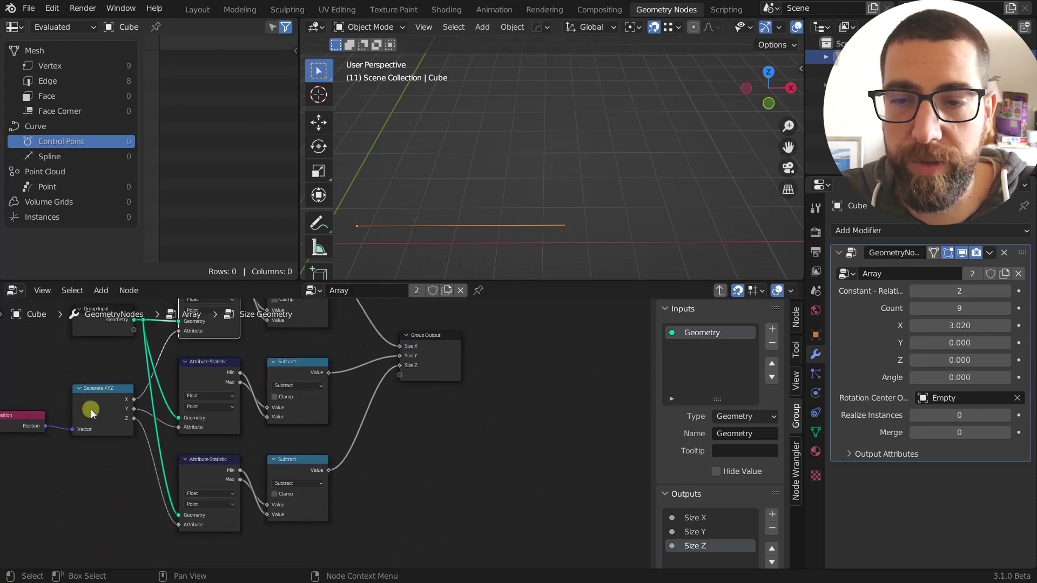
{"action": "middle_click_drag", "start_coordinate": [234, 417], "coordinate": [312, 415]}
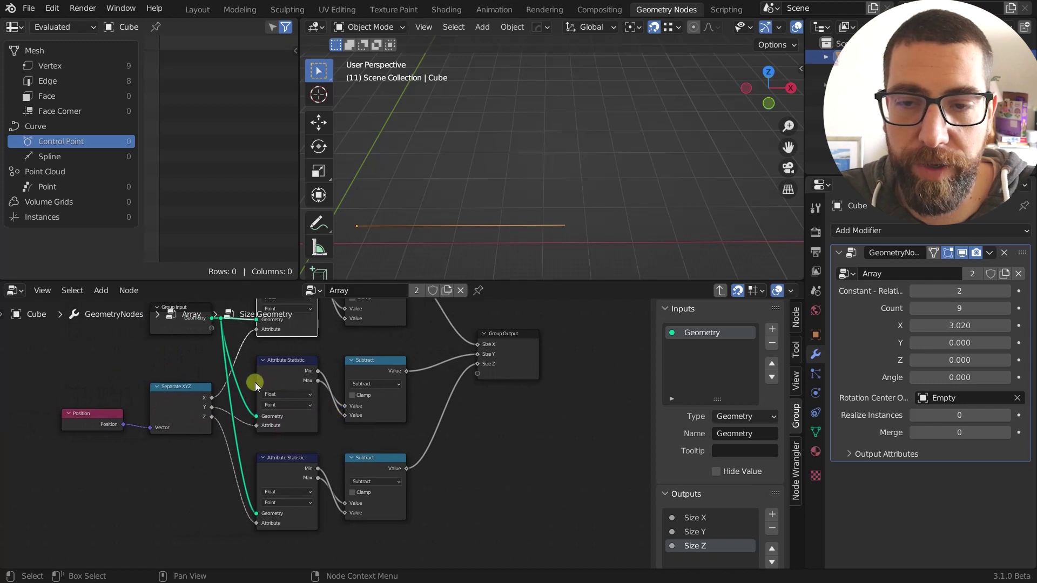
{"action": "middle_click_drag", "start_coordinate": [422, 453], "coordinate": [404, 481]}
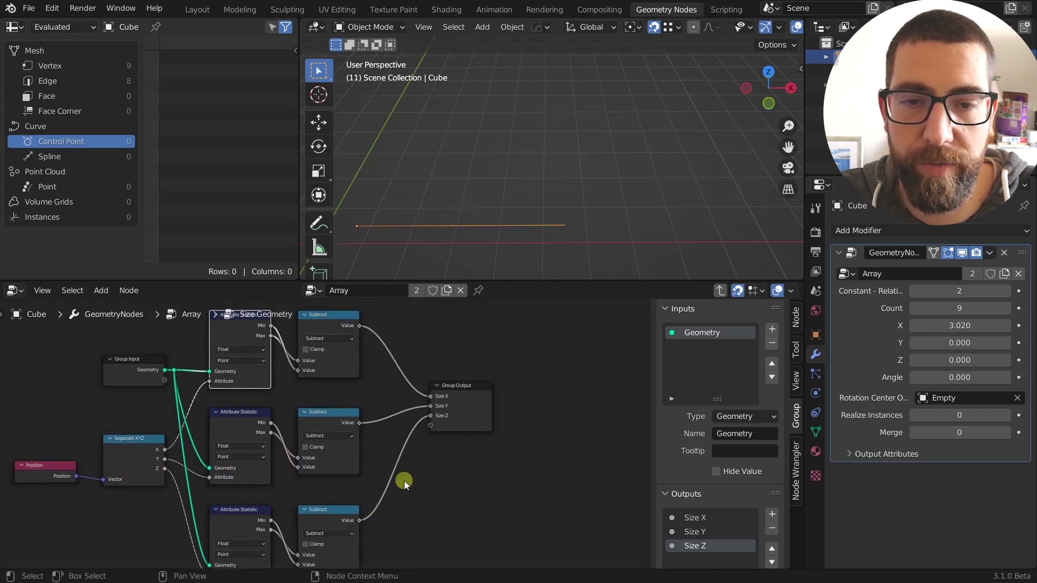
{"action": "scroll", "coordinate": [461, 416], "scroll_direction": "down", "scroll_amount": 1}
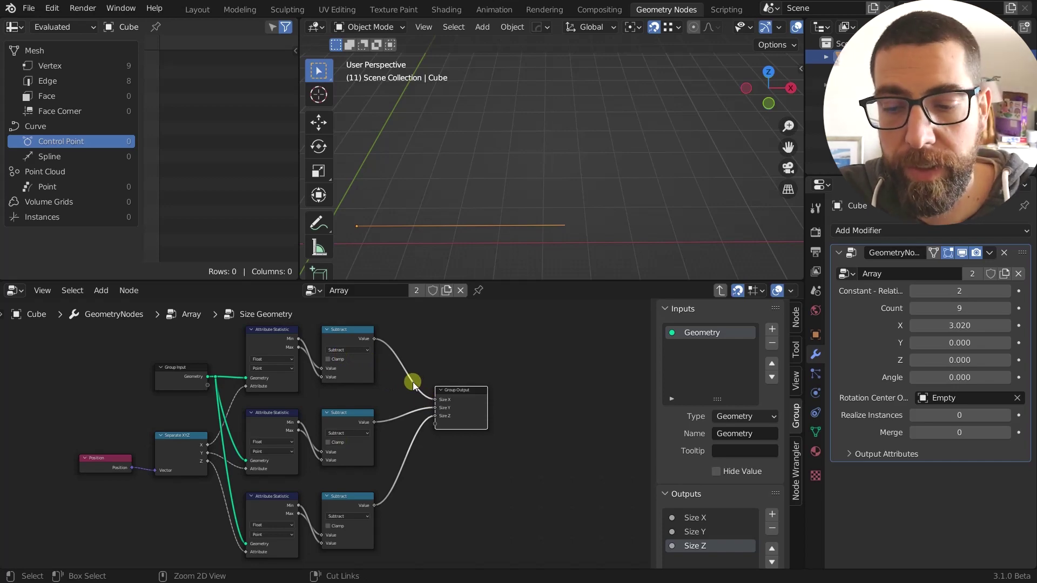
Return from the Size Geometry group to the parent Array tree and select the top Multiply node.
{"action": "key", "text": "ctrl+Tab"}
{"action": "scroll", "coordinate": [361, 426], "scroll_direction": "up", "scroll_amount": 3}
{"action": "middle_click_drag", "start_coordinate": [333, 418], "coordinate": [293, 430]}
{"action": "scroll", "coordinate": [311, 436], "scroll_direction": "up", "scroll_amount": 2}
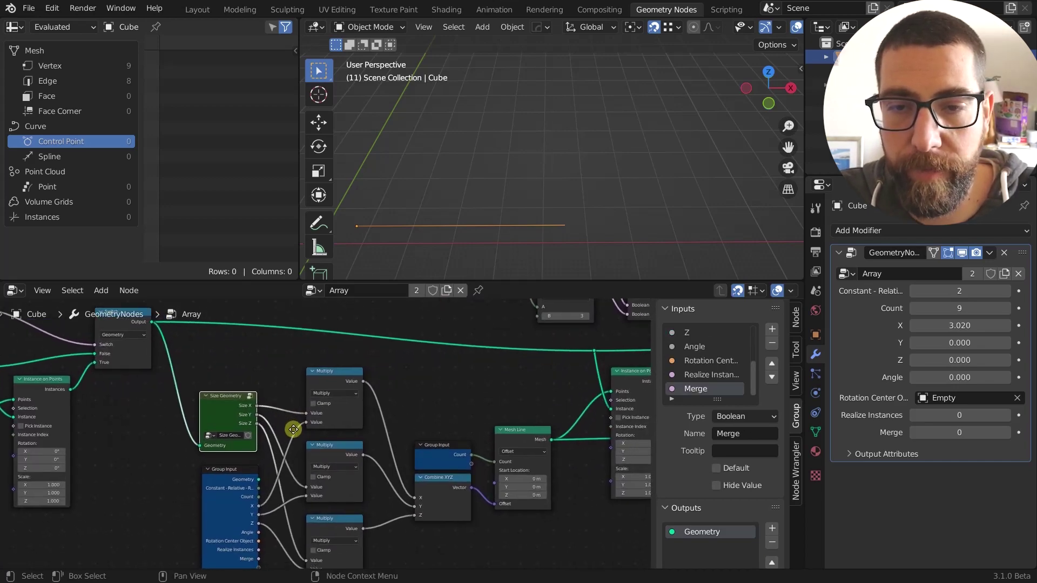
{"action": "scroll", "coordinate": [342, 381], "scroll_direction": "up", "scroll_amount": 1}
{"action": "left_click", "coordinate": [341, 379]}
{"action": "scroll", "coordinate": [341, 379], "scroll_direction": "down", "scroll_amount": 1}
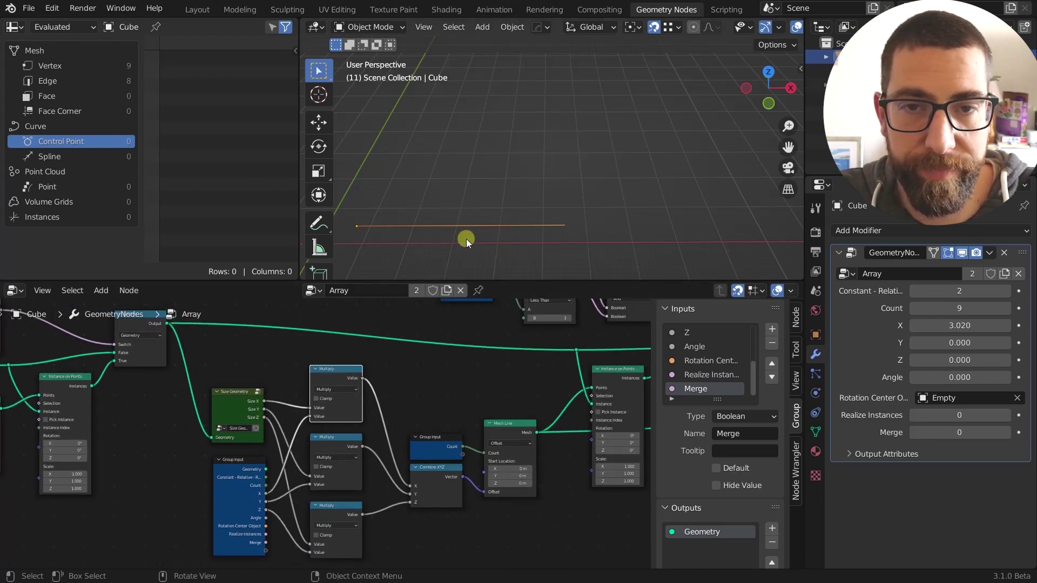
Examine how the Size Geometry outputs and the Group Input's X, Y and Z values feed the three Multiply nodes.
{"action": "scroll", "coordinate": [471, 231], "scroll_direction": "down", "scroll_amount": 1}
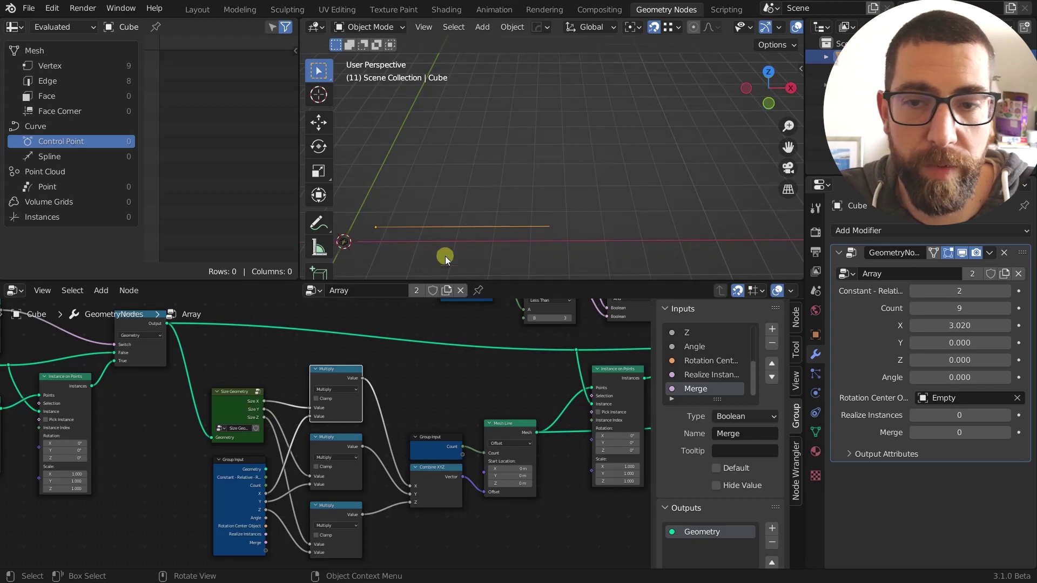
{"action": "scroll", "coordinate": [293, 402], "scroll_direction": "up", "scroll_amount": 2}
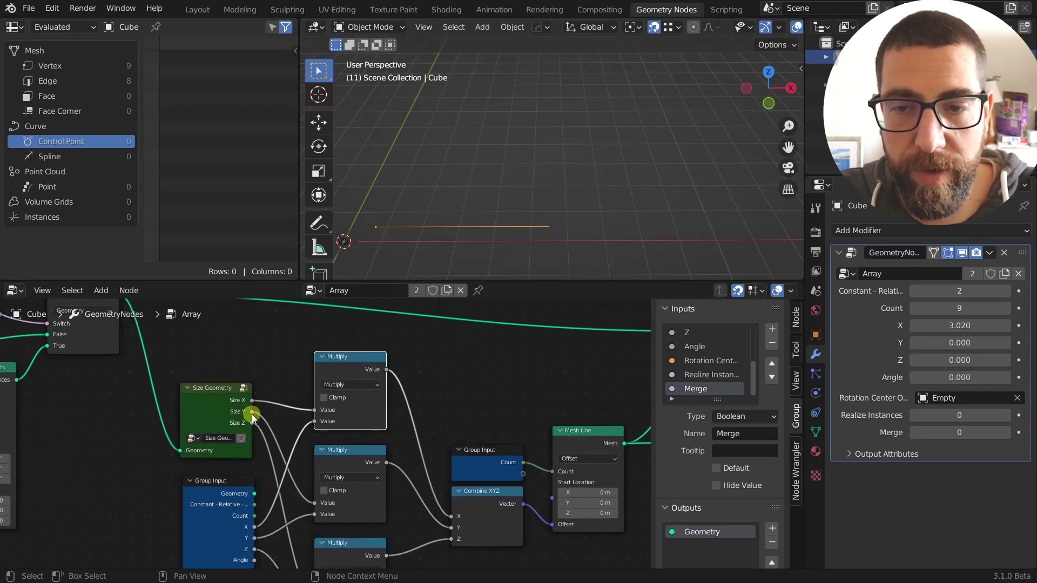
{"action": "mouse_move", "coordinate": [252, 425]}
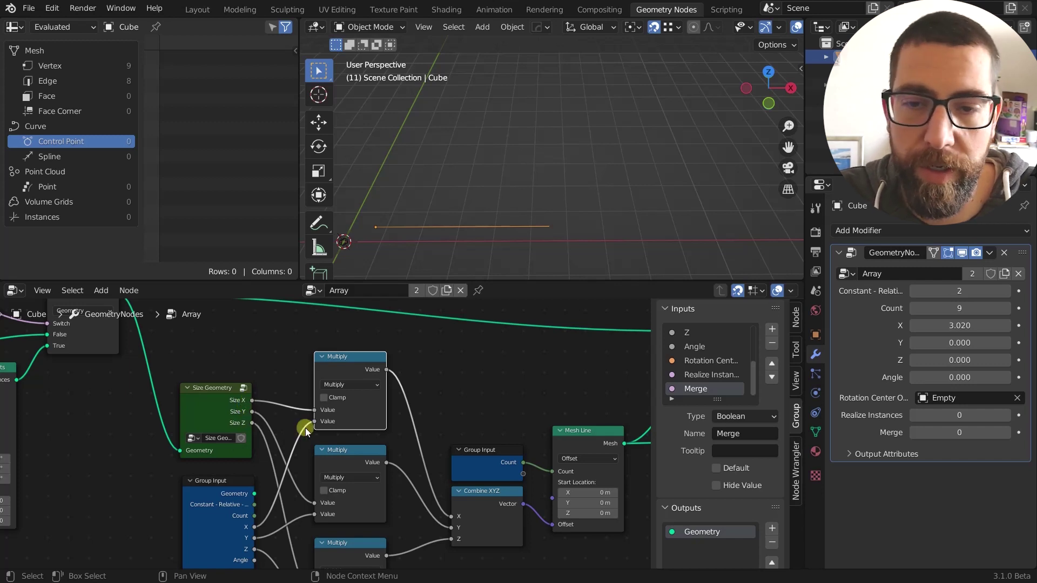
{"action": "scroll", "coordinate": [306, 427], "scroll_direction": "up", "scroll_amount": 2}
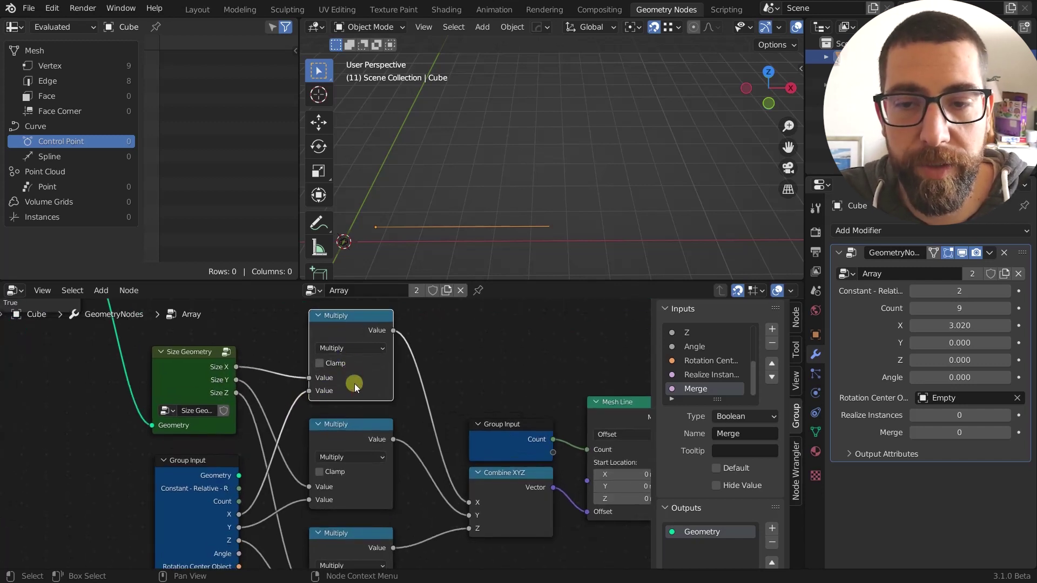
{"action": "middle_click_drag", "start_coordinate": [354, 385], "coordinate": [356, 341]}
Select the Group Input node below Size Geometry and set the modifier's X value to 3.300.
{"action": "left_click", "coordinate": [175, 491]}
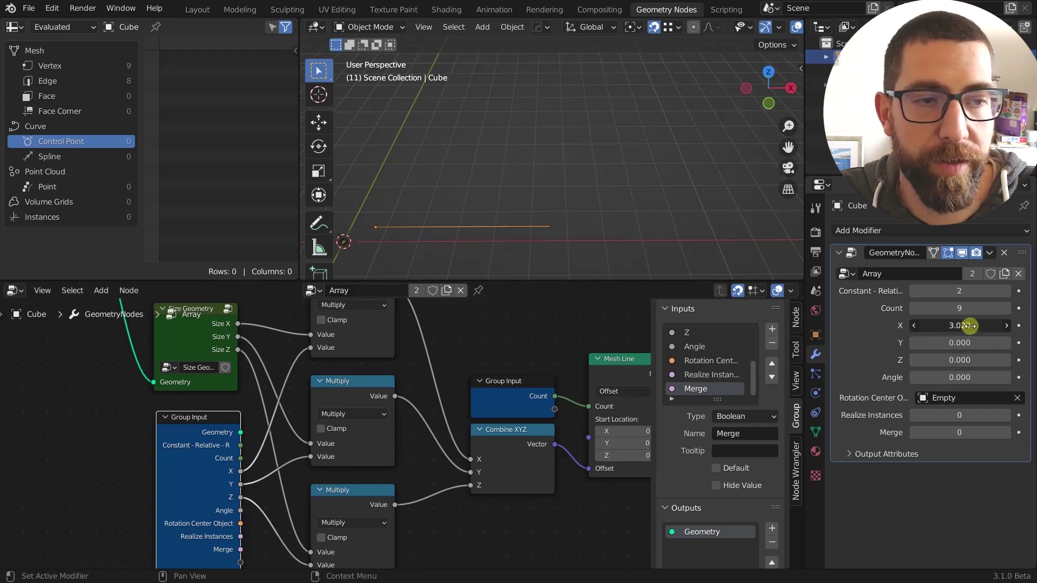
{"action": "mouse_move", "coordinate": [974, 324]}
{"action": "left_mouse_down"}
{"action": "mouse_move", "coordinate": [1005, 323]}
{"action": "mouse_move", "coordinate": [954, 323]}
{"action": "mouse_move", "coordinate": [1020, 323]}
{"action": "mouse_move", "coordinate": [985, 328]}
{"action": "left_mouse_up"}
{"action": "scroll", "coordinate": [459, 428], "scroll_direction": "down", "scroll_amount": 6}
{"action": "middle_click_drag", "start_coordinate": [441, 434], "coordinate": [387, 438]}
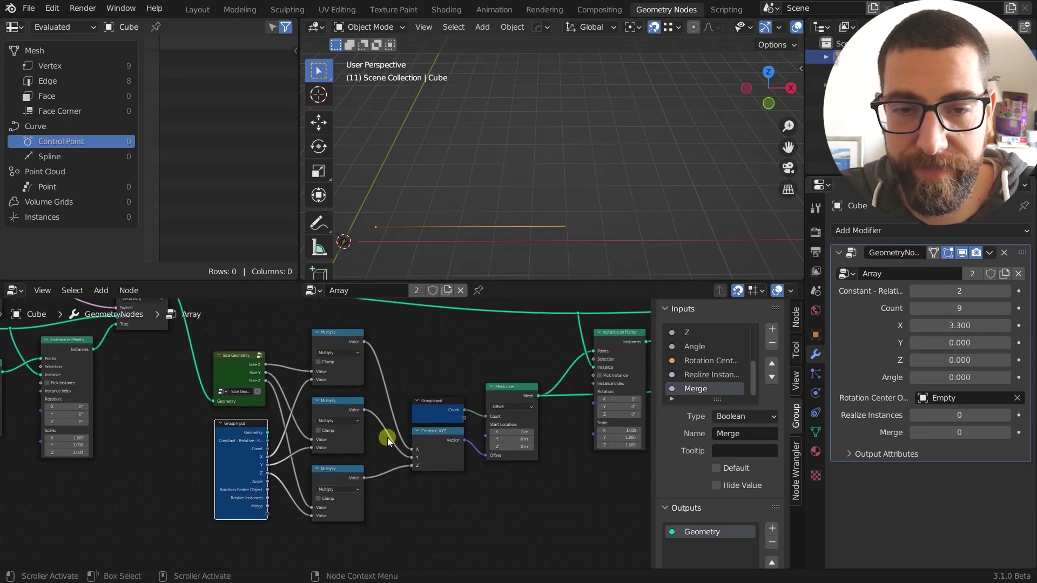
Select the second Mesh Line node and inspect its Count and Offset inputs from Group Input and Combine XYZ.
{"action": "scroll", "coordinate": [387, 437], "scroll_direction": "up", "scroll_amount": 2}
{"action": "middle_click_drag", "start_coordinate": [529, 453], "coordinate": [455, 449]}
{"action": "scroll", "coordinate": [414, 423], "scroll_direction": "up", "scroll_amount": 1}
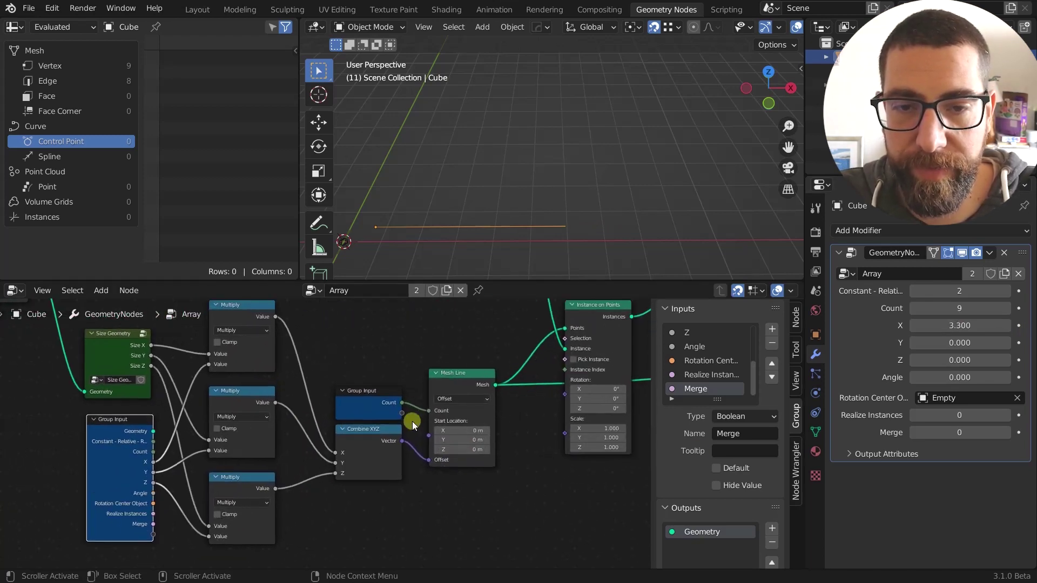
{"action": "left_click", "coordinate": [453, 412]}
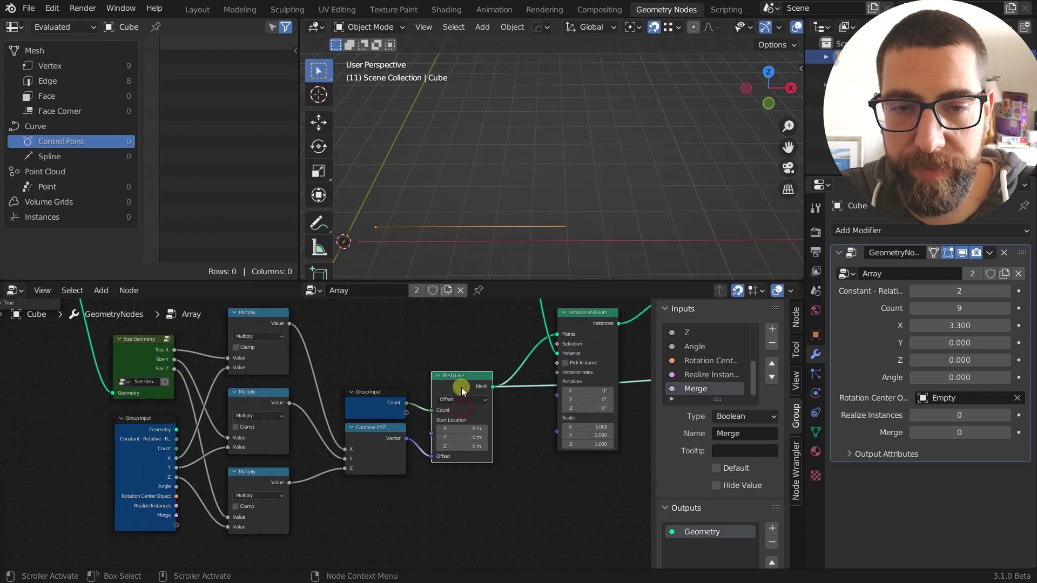
{"action": "left_click", "coordinate": [462, 385]}
{"action": "left_click_drag", "start_coordinate": [420, 458], "coordinate": [429, 462]}
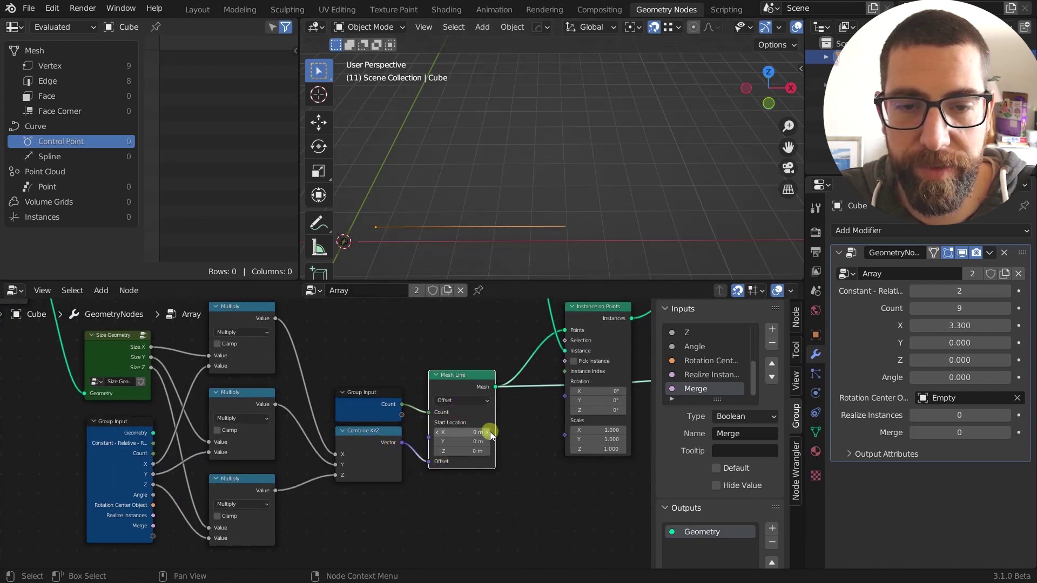
Set the modifier's Count to 11.
{"action": "middle_click_drag", "start_coordinate": [490, 432], "coordinate": [405, 458]}
{"action": "scroll", "coordinate": [378, 437], "scroll_direction": "up", "scroll_amount": 2}
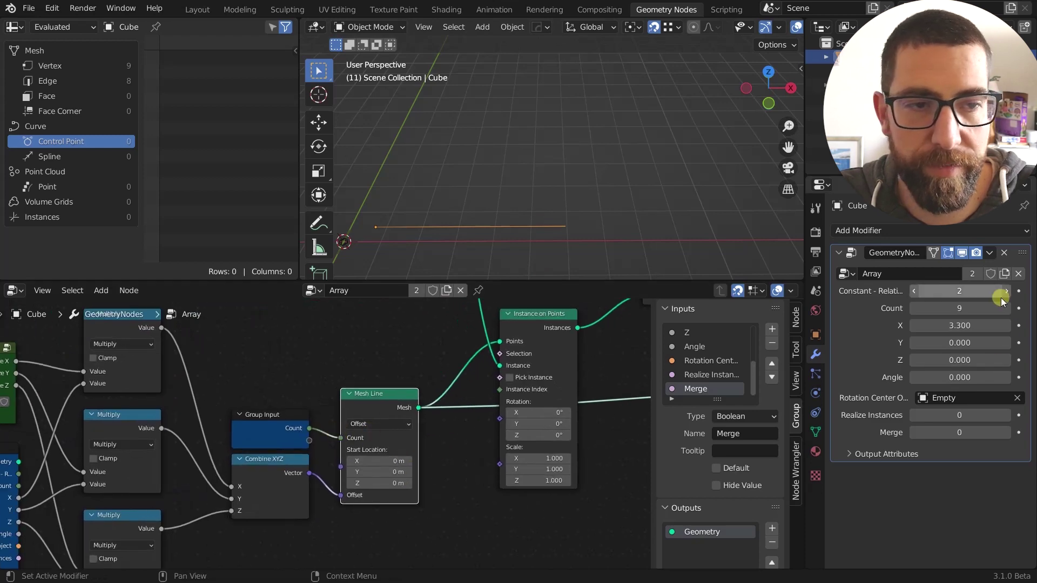
{"action": "left_click_drag", "start_coordinate": [1005, 309], "coordinate": [966, 309]}
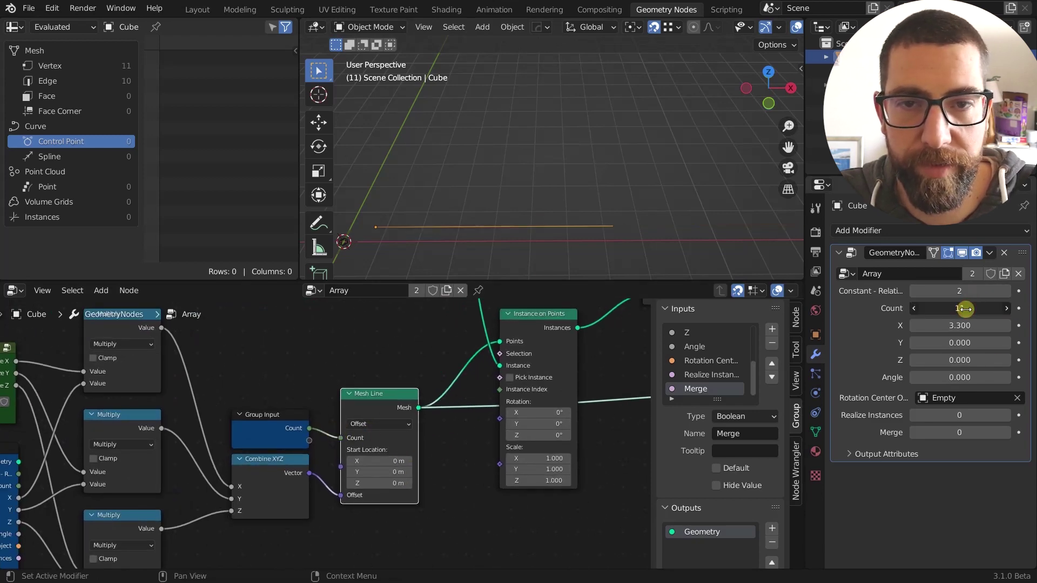
Select the second Instance on Points node and inspect its Points and Instance links and its connection to the Switch.
{"action": "middle_click_drag", "start_coordinate": [538, 495], "coordinate": [486, 435]}
{"action": "left_click", "coordinate": [484, 433]}
{"action": "scroll", "coordinate": [485, 434], "scroll_direction": "down", "scroll_amount": 3}
{"action": "scroll", "coordinate": [169, 367], "scroll_direction": "down", "scroll_amount": 4}
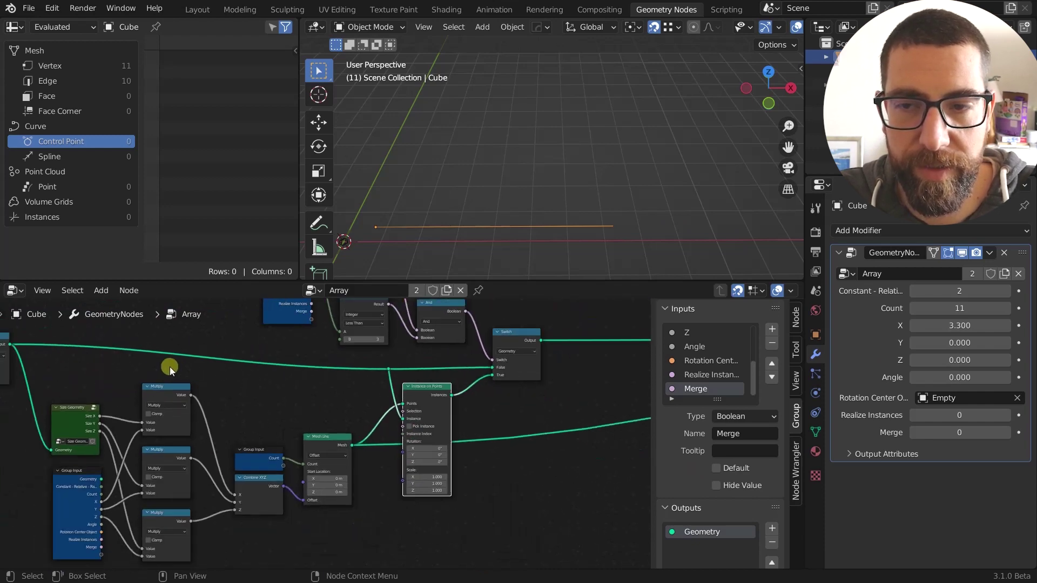
{"action": "middle_click_drag", "start_coordinate": [97, 362], "coordinate": [145, 368]}
{"action": "scroll", "coordinate": [427, 407], "scroll_direction": "up", "scroll_amount": 4}
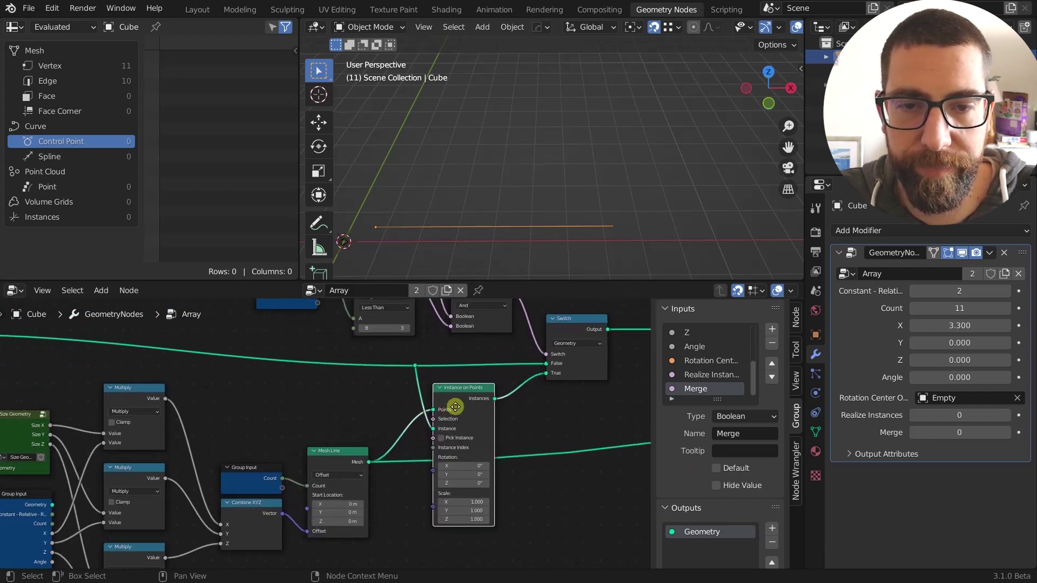
{"action": "scroll", "coordinate": [466, 404], "scroll_direction": "up", "scroll_amount": 2}
{"action": "middle_click_drag", "start_coordinate": [469, 403], "coordinate": [351, 474]}
Select the Group Input feeding Greater Than and Less Than, and inspect how the And node drives the second Switch.
{"action": "scroll", "coordinate": [425, 482], "scroll_direction": "down", "scroll_amount": 3}
{"action": "middle_click_drag", "start_coordinate": [426, 481], "coordinate": [452, 538]}
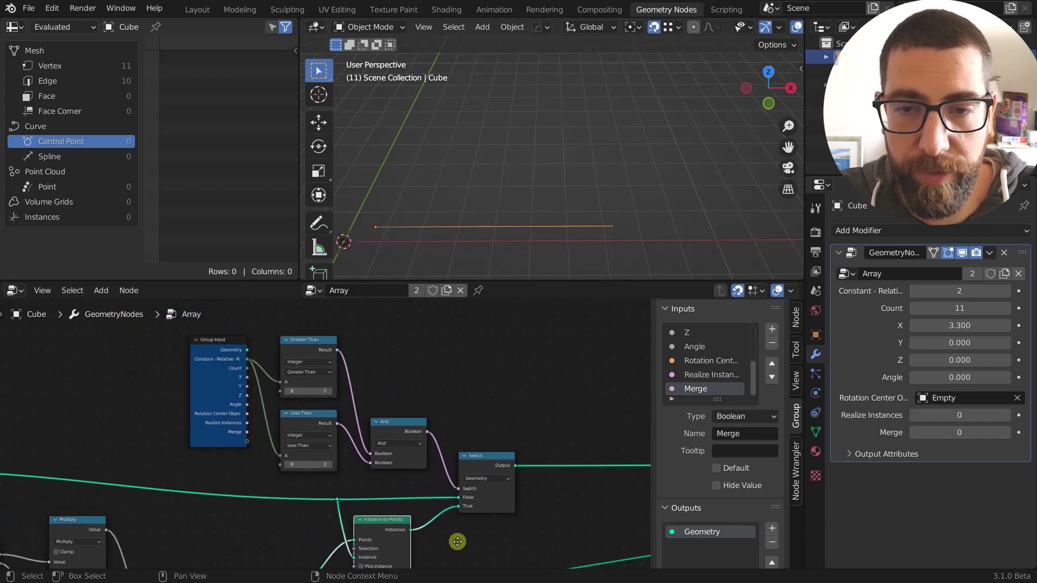
{"action": "scroll", "coordinate": [223, 369], "scroll_direction": "up", "scroll_amount": 1}
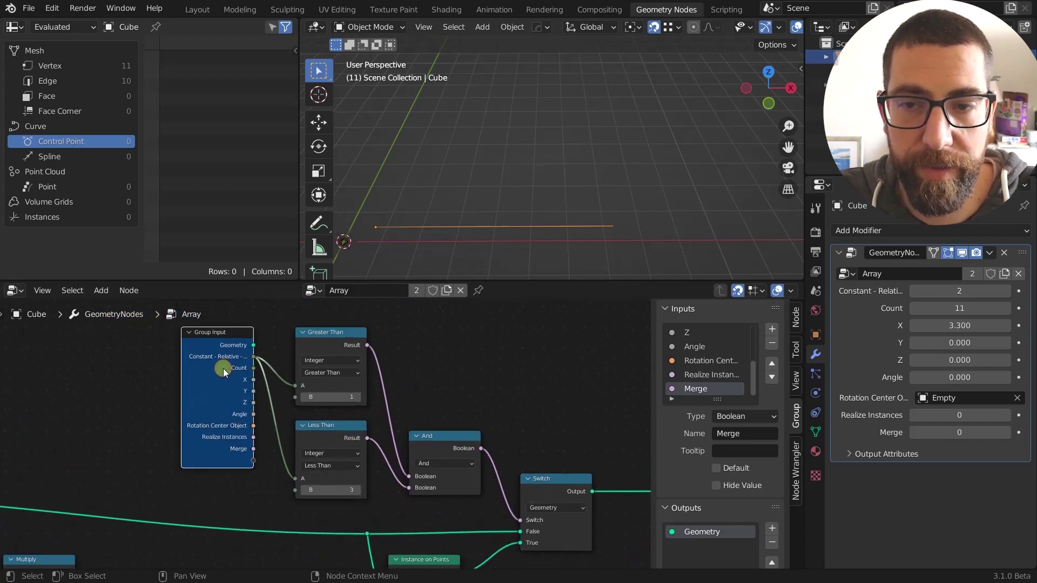
{"action": "scroll", "coordinate": [223, 368], "scroll_direction": "up", "scroll_amount": 1}
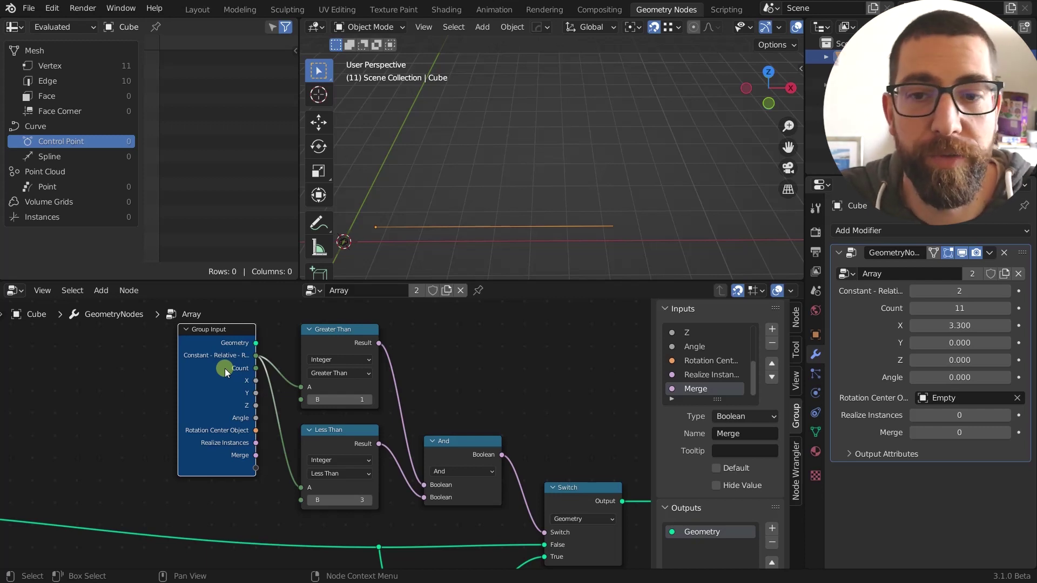
Add an Equal compare node fed by the Group Input's Constant - Relative output and place it above the And node.
{"action": "middle_click_drag", "start_coordinate": [224, 368], "coordinate": [179, 364]}
{"action": "scroll", "coordinate": [261, 358], "scroll_direction": "up", "scroll_amount": 1}
{"action": "scroll", "coordinate": [281, 384], "scroll_direction": "down", "scroll_amount": 2}
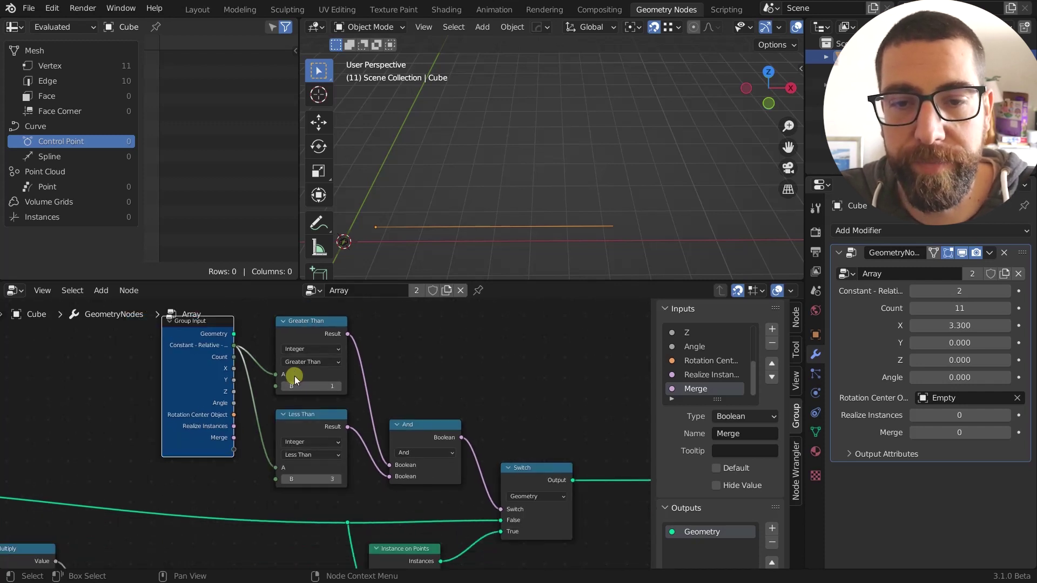
{"action": "scroll", "coordinate": [294, 376], "scroll_direction": "down", "scroll_amount": 1}
{"action": "middle_click_drag", "start_coordinate": [367, 376], "coordinate": [330, 374]}
{"action": "left_click", "coordinate": [357, 381]}
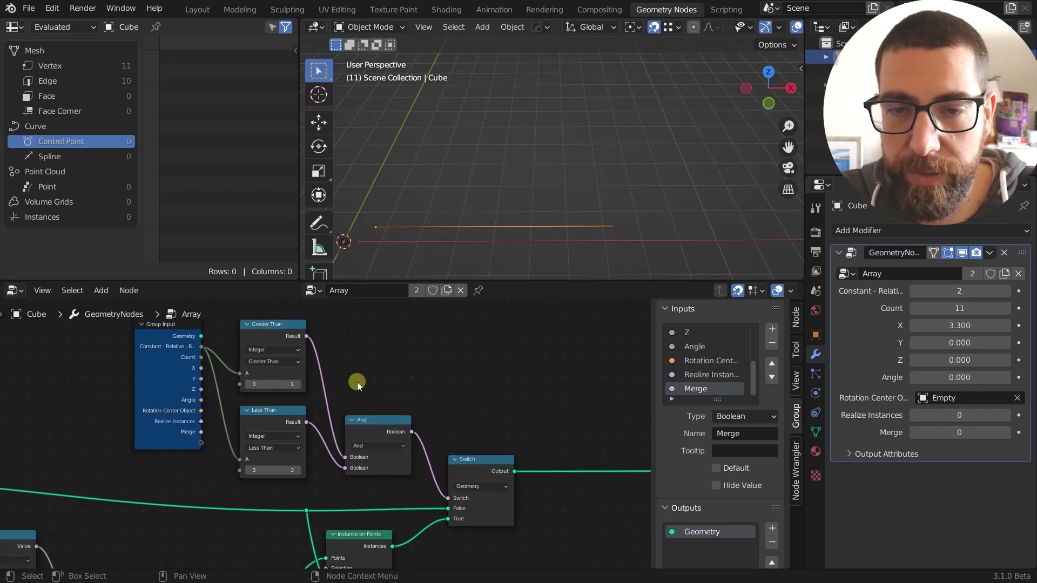
{"action": "left_click_drag", "start_coordinate": [201, 346], "coordinate": [360, 361]}
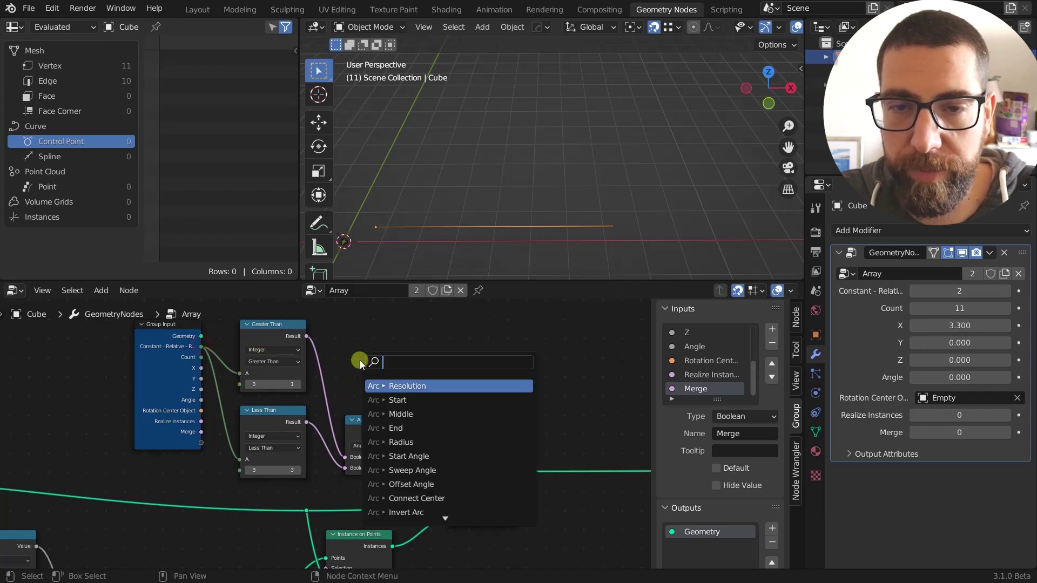
{"action": "type", "text": "e"}
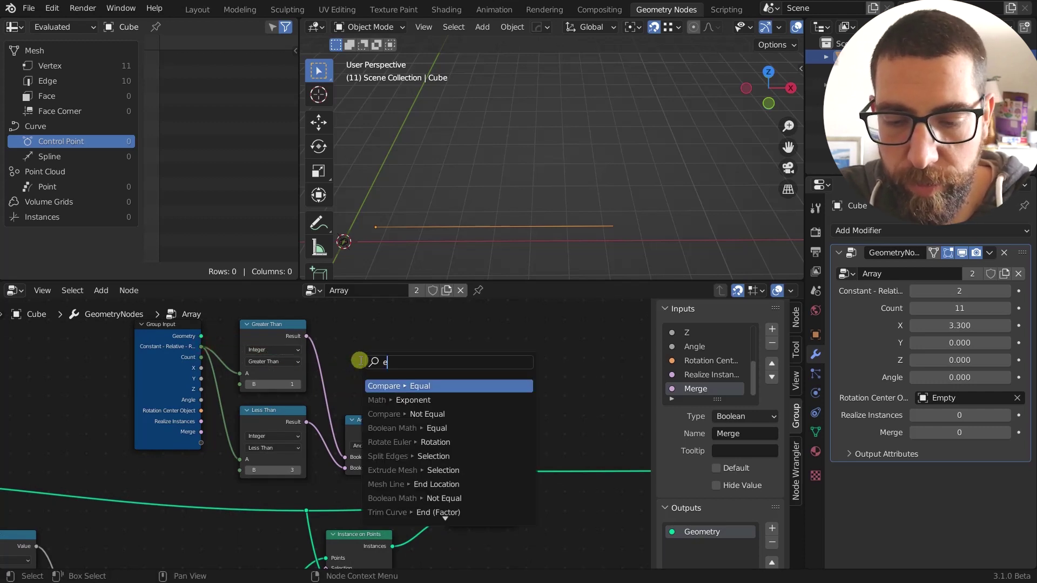
{"action": "type", "text": "qua"}
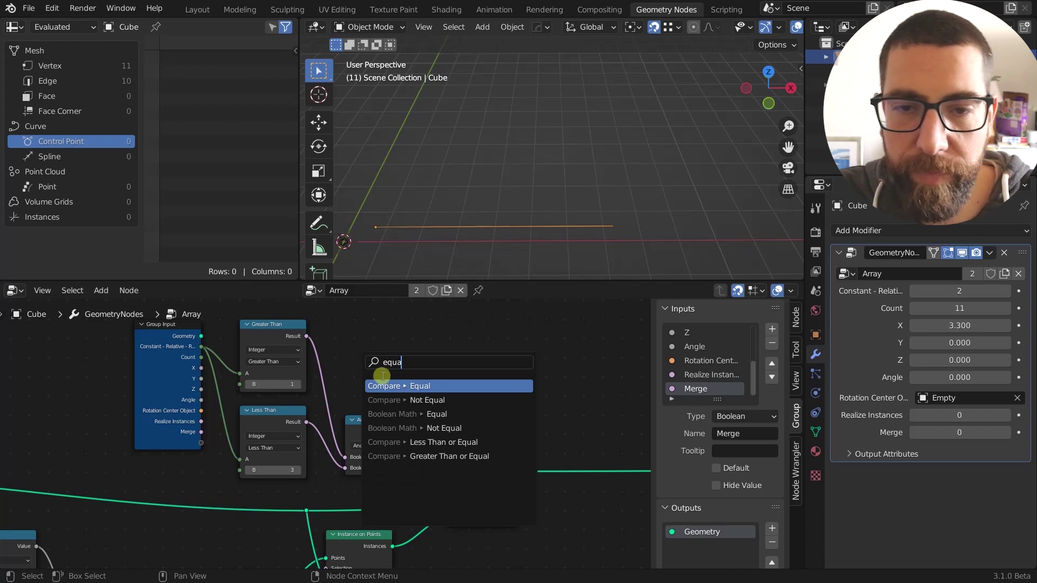
{"action": "left_click", "coordinate": [416, 385]}
{"action": "left_click", "coordinate": [400, 368]}
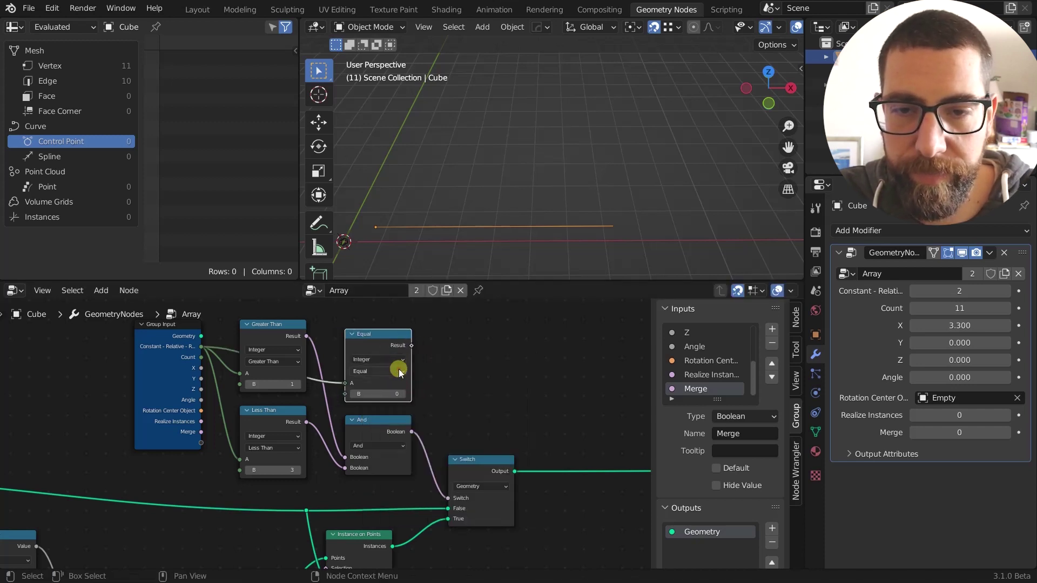
Set the Equal node's B value to 2 and connect its Result to the second Switch's Switch input.
{"action": "left_click", "coordinate": [393, 393]}
{"action": "type", "text": "2"}
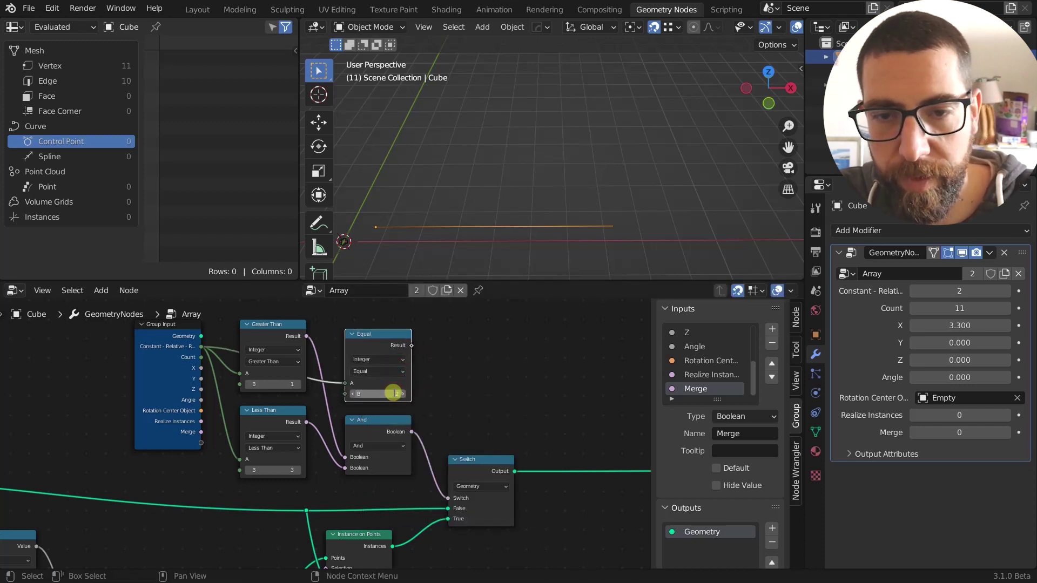
{"action": "key", "text": "Return"}
{"action": "left_click_drag", "start_coordinate": [412, 346], "coordinate": [452, 498]}
Delete the And, Less Than and Greater Than nodes that the Equal node replaces.
{"action": "left_click", "coordinate": [379, 429]}
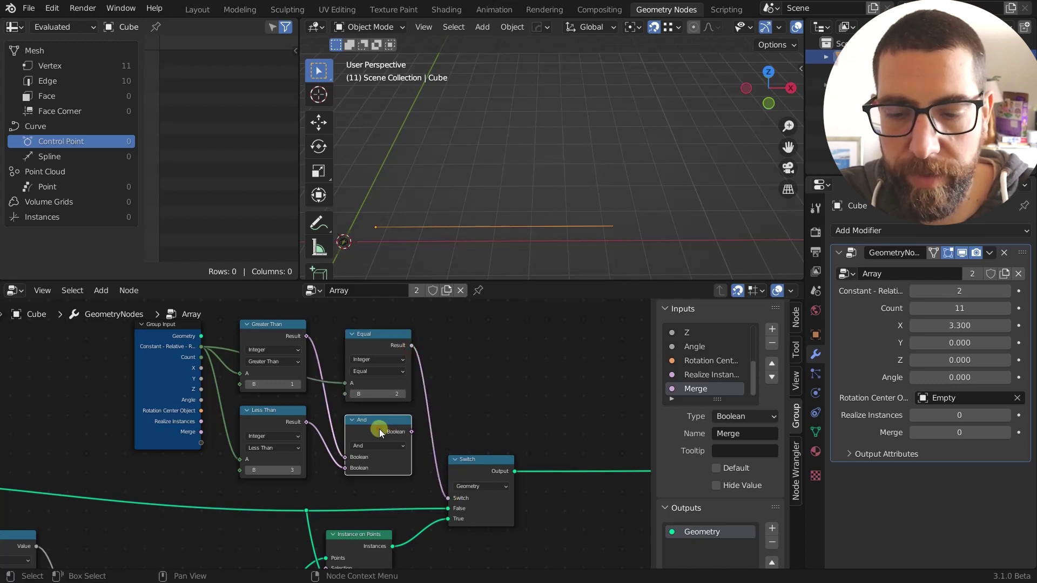
{"action": "key", "text": "x"}
{"action": "left_click", "coordinate": [283, 417]}
{"action": "key", "text": "x"}
{"action": "left_click", "coordinate": [274, 326]}
{"action": "key", "text": "x"}
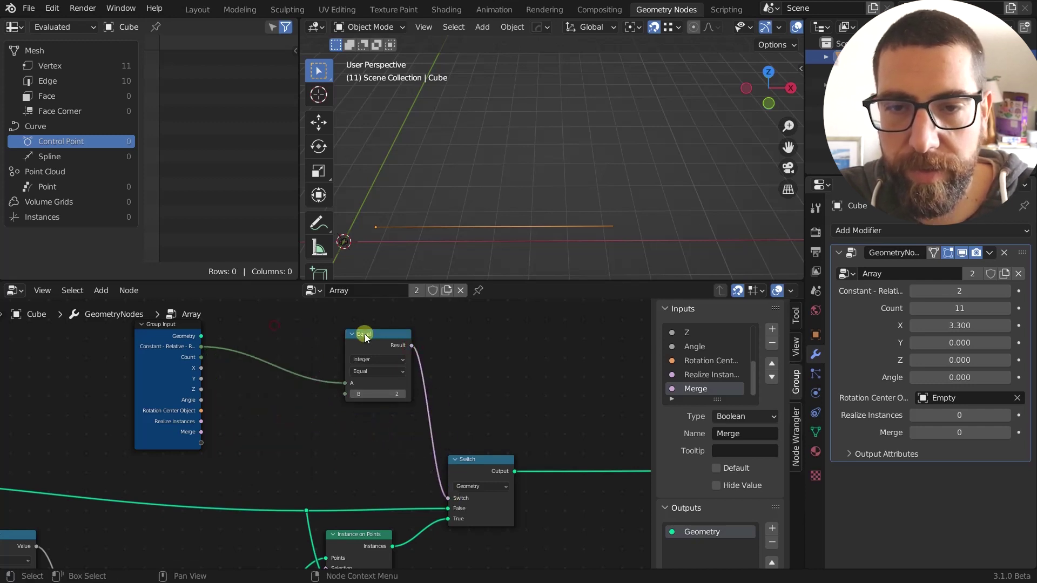
Move the Equal node and its Group Input closer to the second Switch.
{"action": "left_click_drag", "start_coordinate": [365, 333], "coordinate": [351, 402]}
{"action": "left_click_drag", "start_coordinate": [176, 324], "coordinate": [254, 344]}
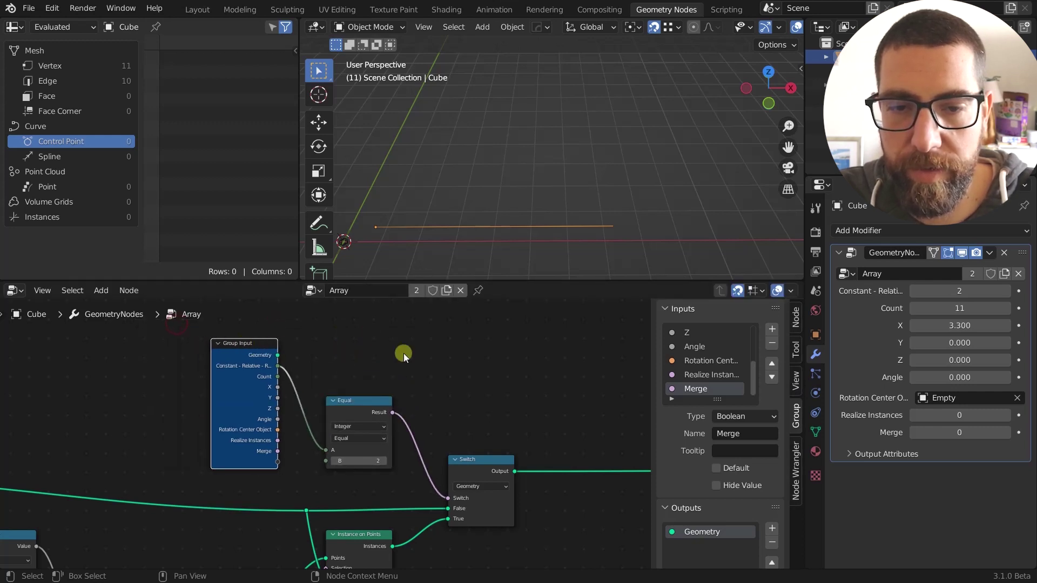
{"action": "scroll", "coordinate": [403, 353], "scroll_direction": "down", "scroll_amount": 4}
{"action": "scroll", "coordinate": [429, 481], "scroll_direction": "up", "scroll_amount": 3}
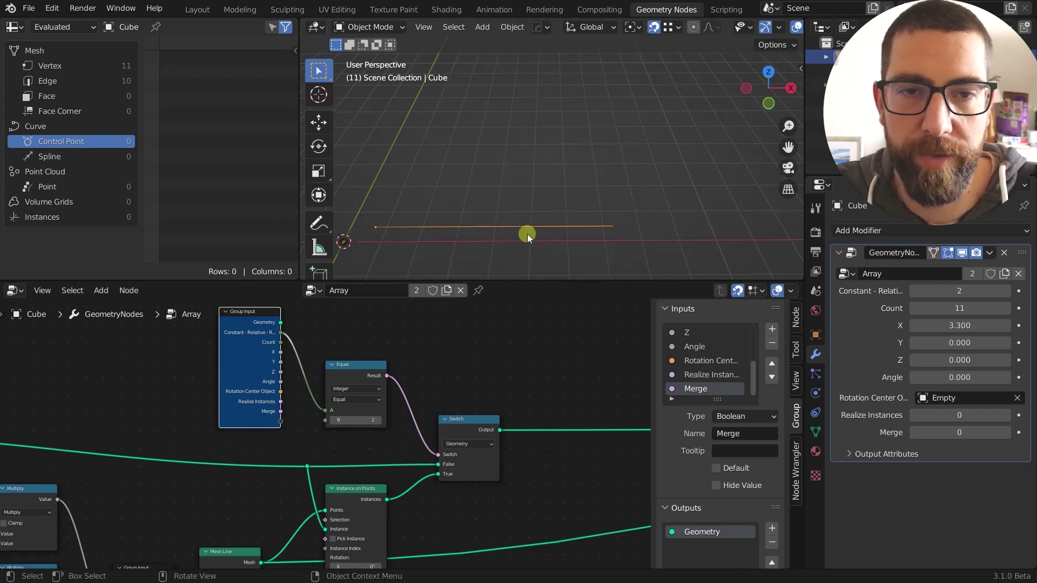
Preview the second Switch's output and inspect its Switch, False and True links.
{"action": "scroll", "coordinate": [387, 456], "scroll_direction": "down", "scroll_amount": 1}
{"action": "scroll", "coordinate": [498, 401], "scroll_direction": "down", "scroll_amount": 1}
{"action": "middle_click_drag", "start_coordinate": [497, 400], "coordinate": [234, 405]}
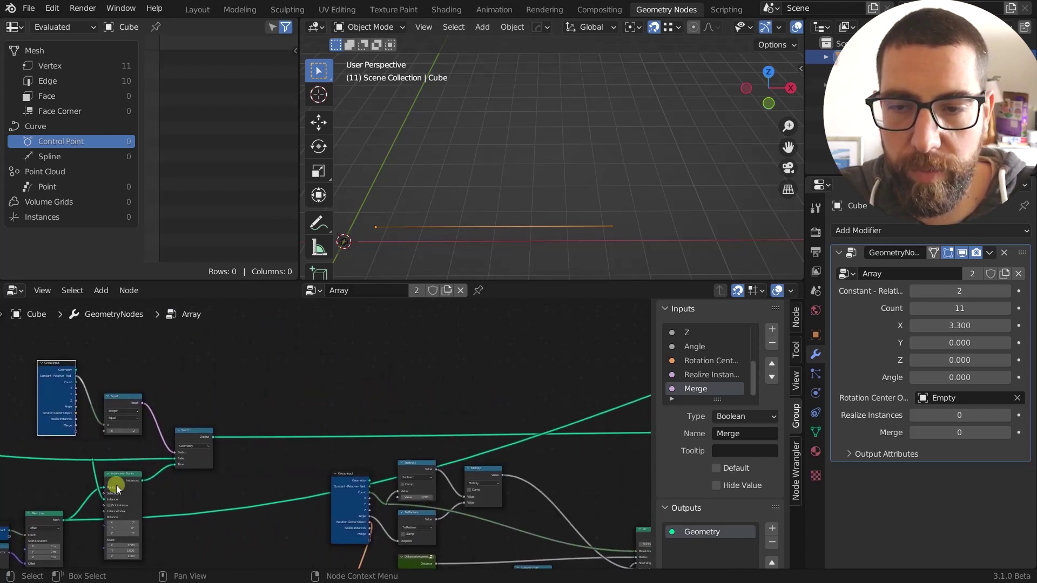
{"action": "left_click", "coordinate": [215, 433], "text": "ctrl+shift"}
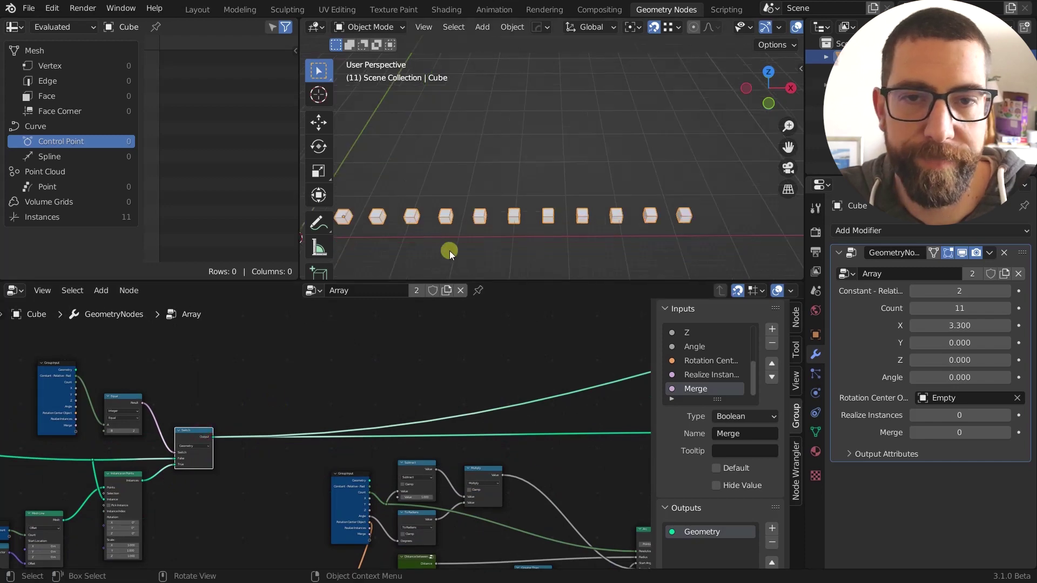
{"action": "scroll", "coordinate": [251, 457], "scroll_direction": "up", "scroll_amount": 1}
{"action": "middle_click_drag", "start_coordinate": [251, 457], "coordinate": [430, 414]}
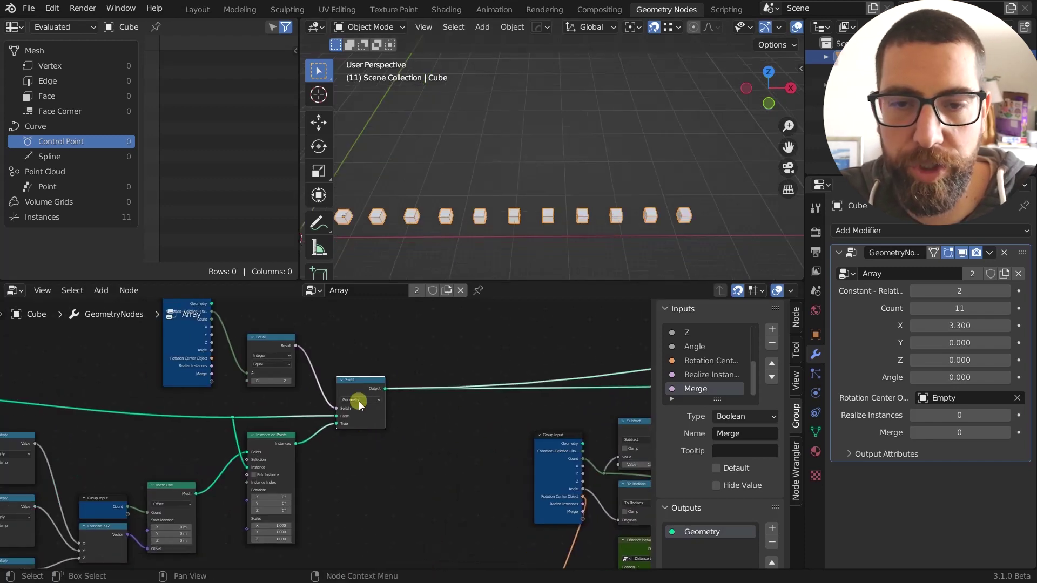
{"action": "scroll", "coordinate": [358, 401], "scroll_direction": "up", "scroll_amount": 1}
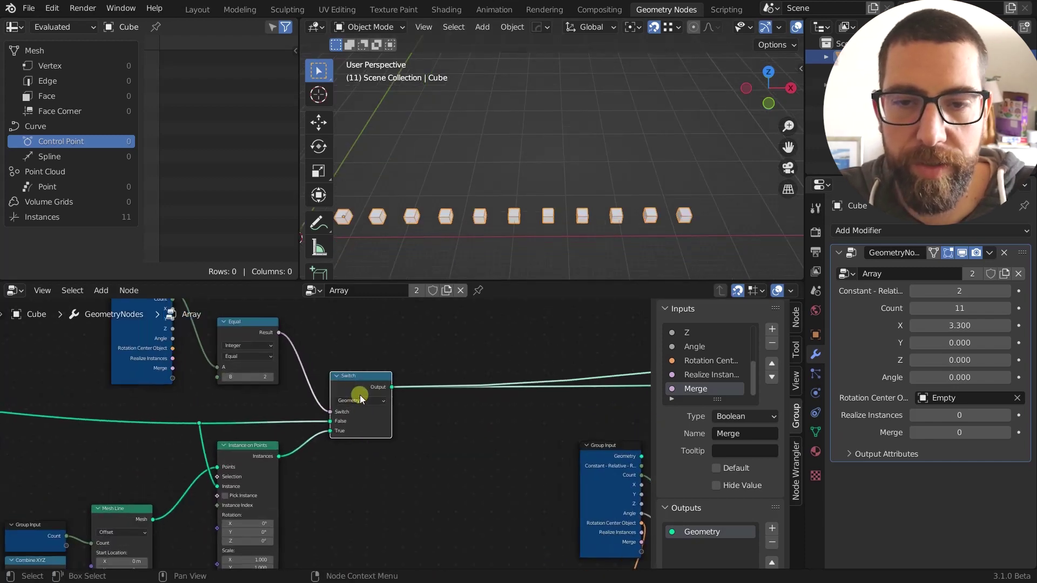
Set the modifier's Constant - Relative mode value to 3 and trace the geometry link through both Switch nodes.
{"action": "left_click", "coordinate": [1008, 291]}
{"action": "scroll", "coordinate": [378, 339], "scroll_direction": "down", "scroll_amount": 3}
{"action": "middle_click_drag", "start_coordinate": [378, 339], "coordinate": [659, 344]}
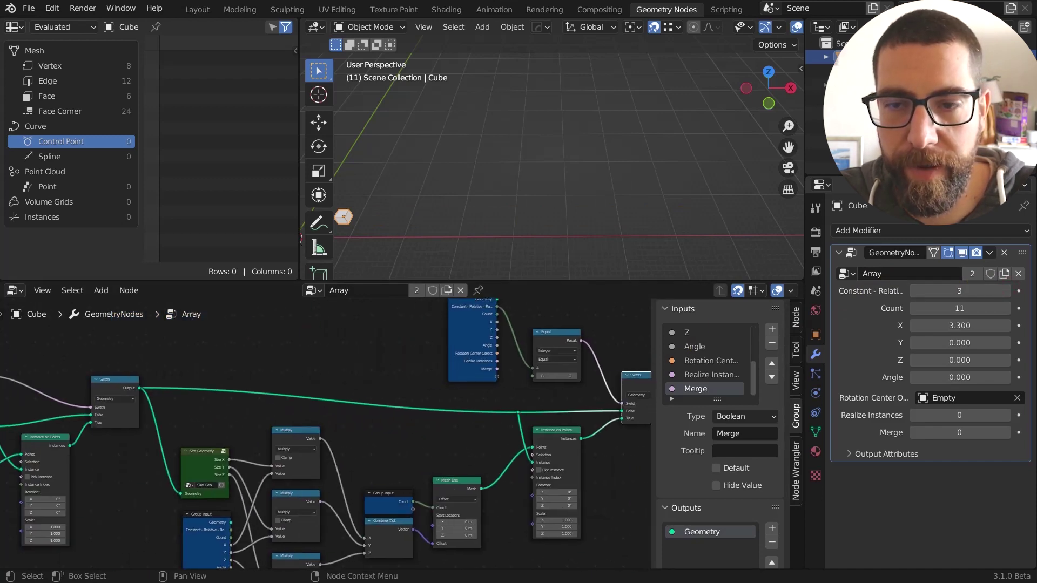
{"action": "middle_click_drag", "start_coordinate": [177, 411], "coordinate": [45, 401]}
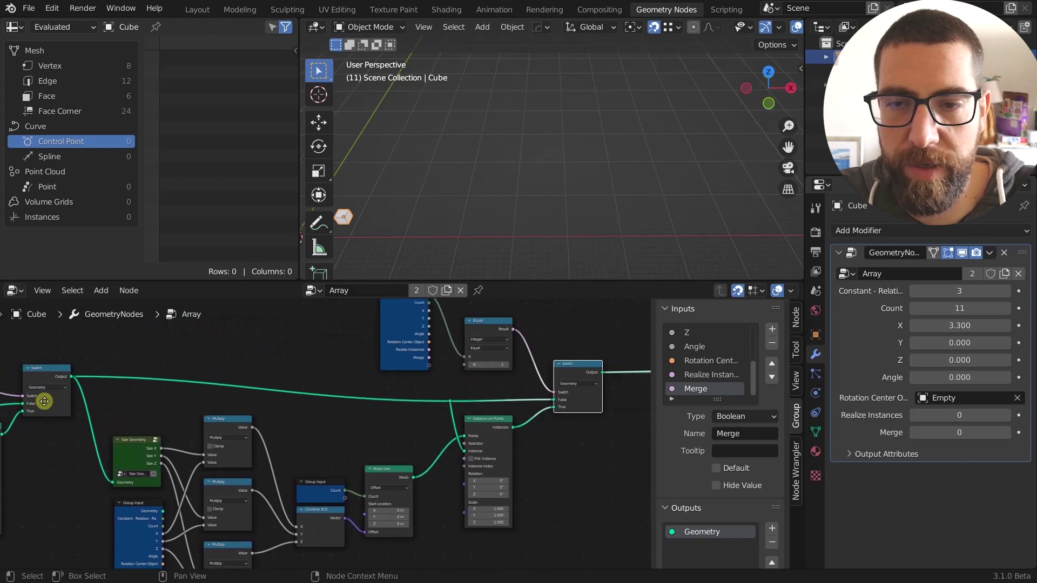
{"action": "middle_click_drag", "start_coordinate": [514, 400], "coordinate": [152, 403]}
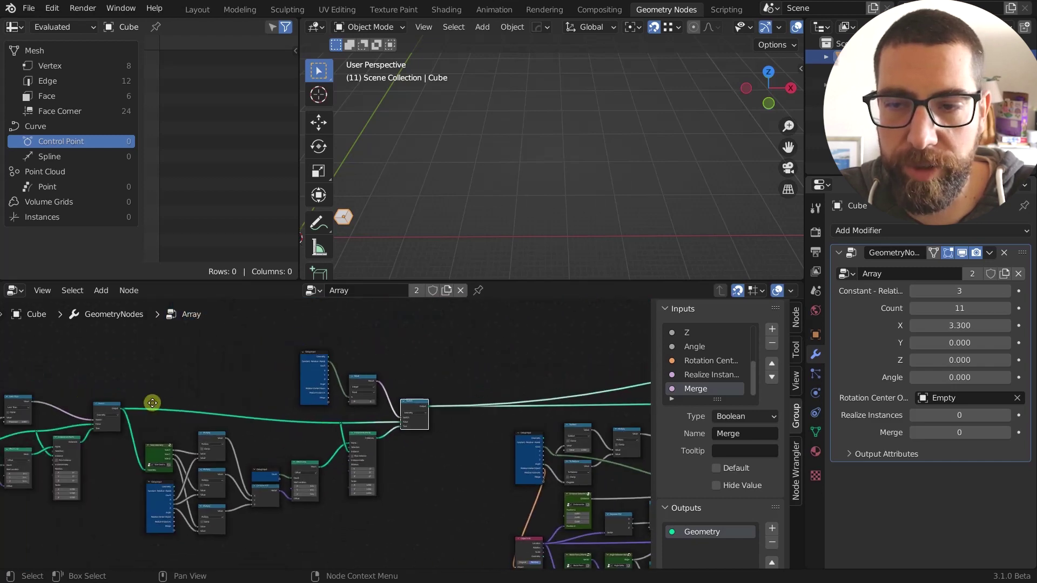
{"action": "middle_click_drag", "start_coordinate": [417, 418], "coordinate": [77, 424], "text": "ctrl"}
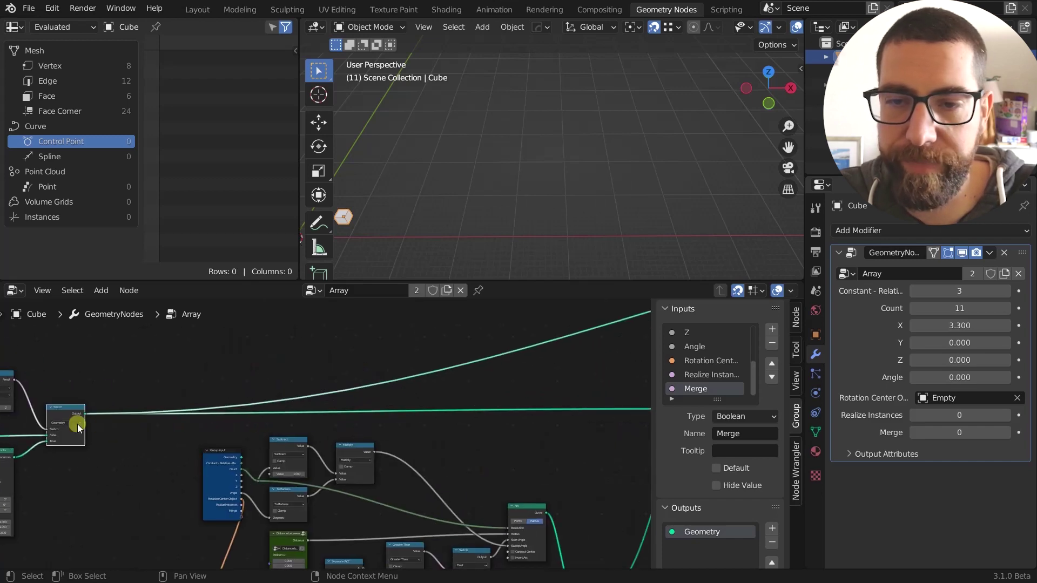
Preview the Instance on Points node at the end of the rotation section.
{"action": "scroll", "coordinate": [310, 404], "scroll_direction": "down", "scroll_amount": 8}
{"action": "middle_click_drag", "start_coordinate": [353, 367], "coordinate": [276, 369]}
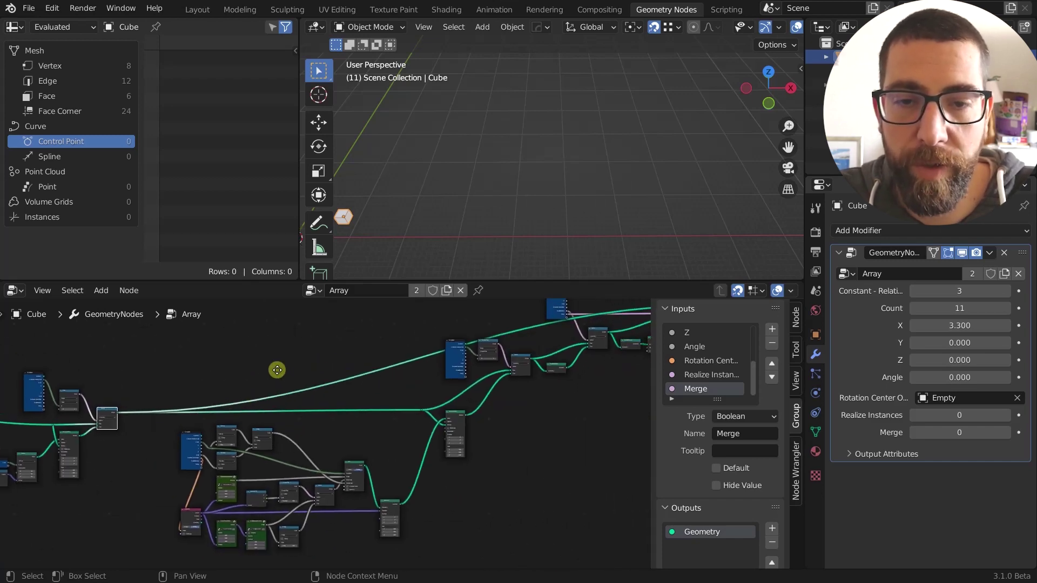
{"action": "middle_click_drag", "start_coordinate": [512, 393], "coordinate": [483, 463]}
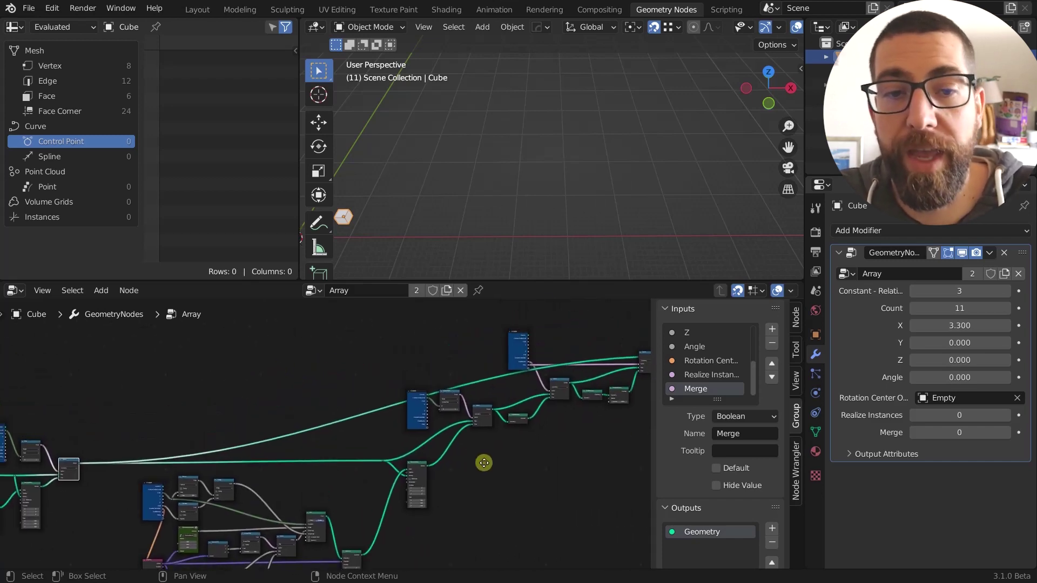
{"action": "scroll", "coordinate": [415, 474], "scroll_direction": "up", "scroll_amount": 2}
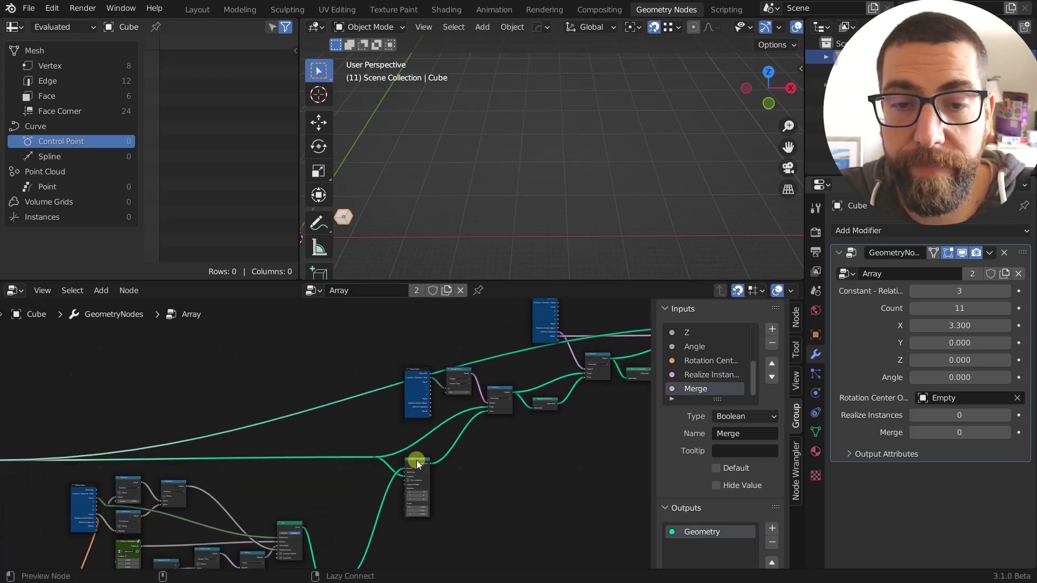
{"action": "left_click", "coordinate": [417, 464], "text": "ctrl+shift"}
{"action": "scroll", "coordinate": [533, 431], "scroll_direction": "down", "scroll_amount": 9}
{"action": "scroll", "coordinate": [465, 461], "scroll_direction": "up", "scroll_amount": 6}
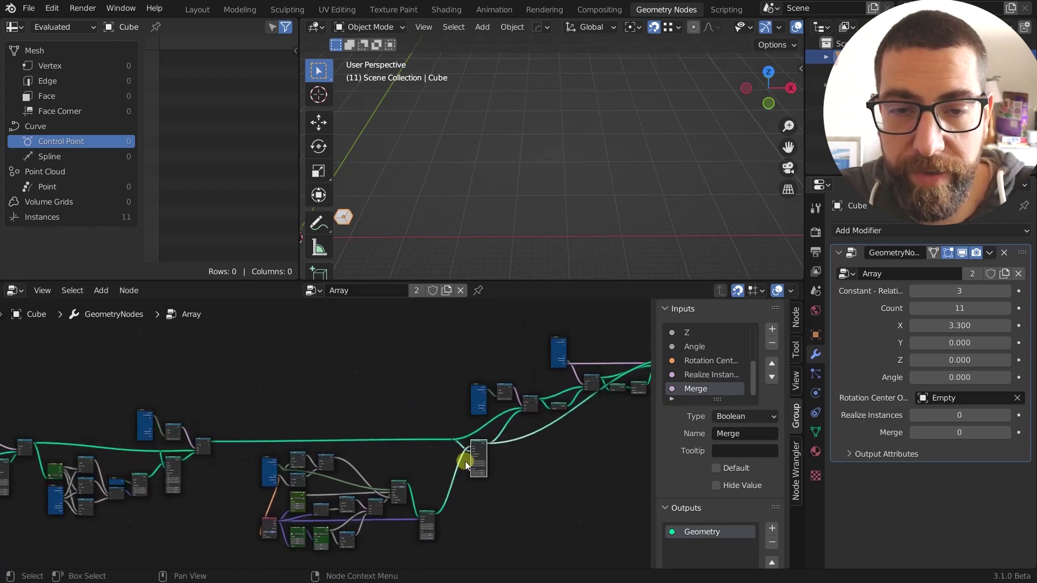
Inspect how the Group Input's mode value drives the Greater Than node and the third Switch.
{"action": "middle_click_drag", "start_coordinate": [423, 455], "coordinate": [386, 454]}
{"action": "scroll", "coordinate": [518, 425], "scroll_direction": "up", "scroll_amount": 5}
{"action": "middle_click_drag", "start_coordinate": [492, 407], "coordinate": [574, 452]}
{"action": "scroll", "coordinate": [509, 484], "scroll_direction": "up", "scroll_amount": 1}
{"action": "scroll", "coordinate": [509, 484], "scroll_direction": "down", "scroll_amount": 1}
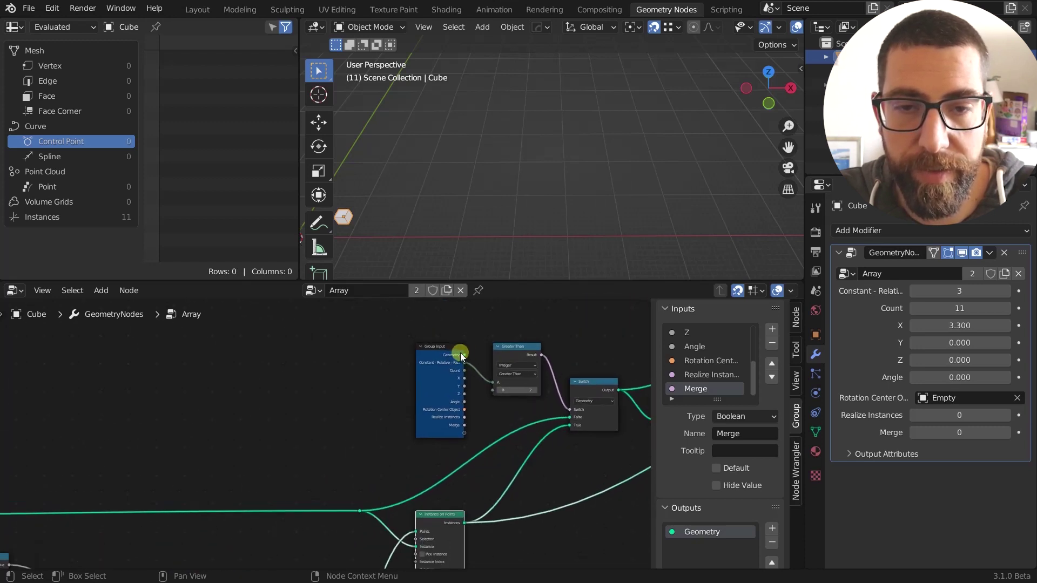
{"action": "scroll", "coordinate": [494, 403], "scroll_direction": "up", "scroll_amount": 2}
{"action": "middle_click_drag", "start_coordinate": [494, 403], "coordinate": [425, 408]}
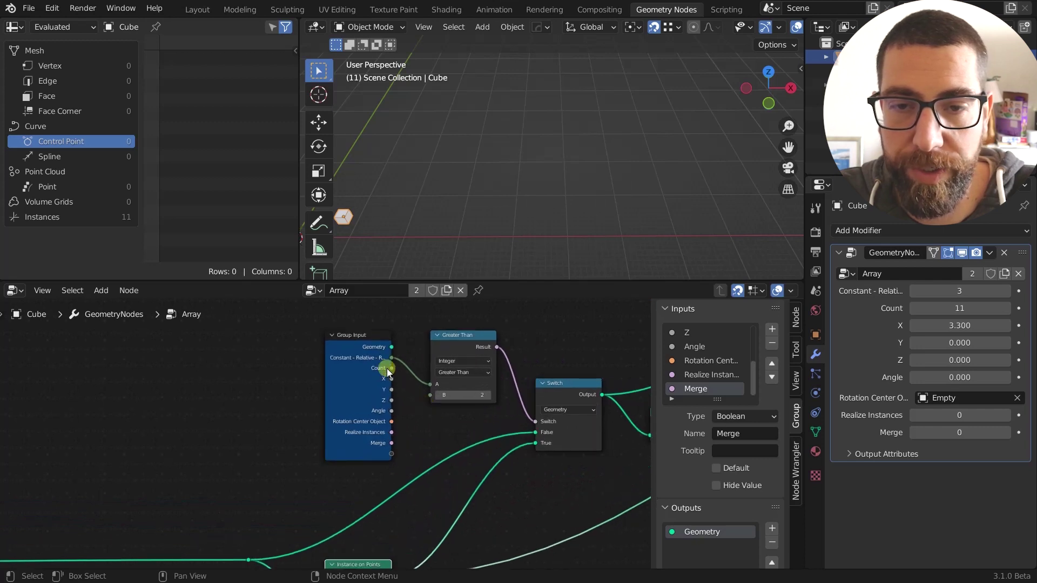
{"action": "left_click", "coordinate": [374, 359]}
{"action": "left_click", "coordinate": [449, 347]}
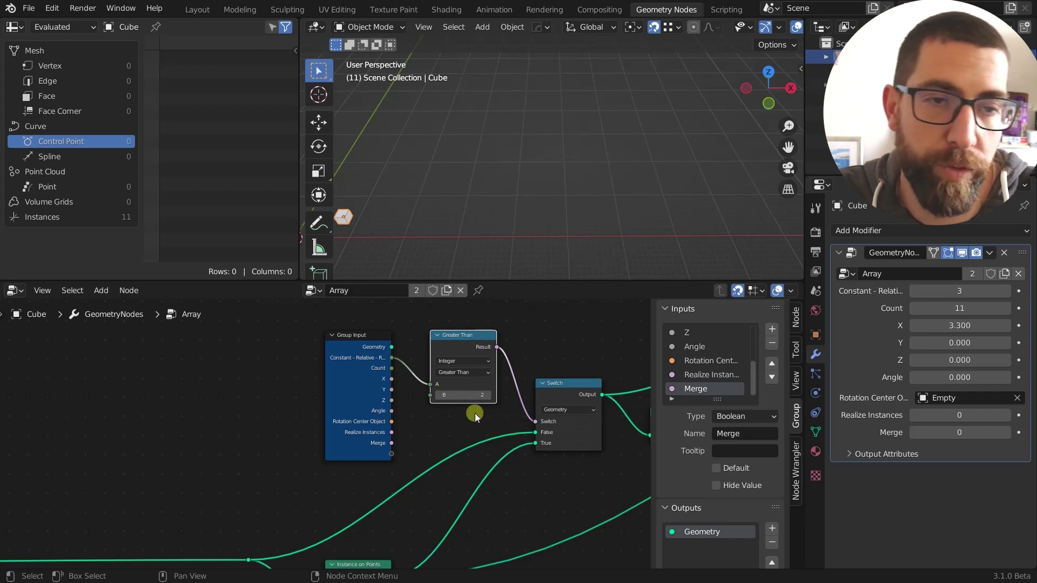
Select the rotation section's Instance on Points node and inspect its Points and Instance links.
{"action": "scroll", "coordinate": [578, 393], "scroll_direction": "down", "scroll_amount": 3}
{"action": "middle_click_drag", "start_coordinate": [537, 447], "coordinate": [569, 388]}
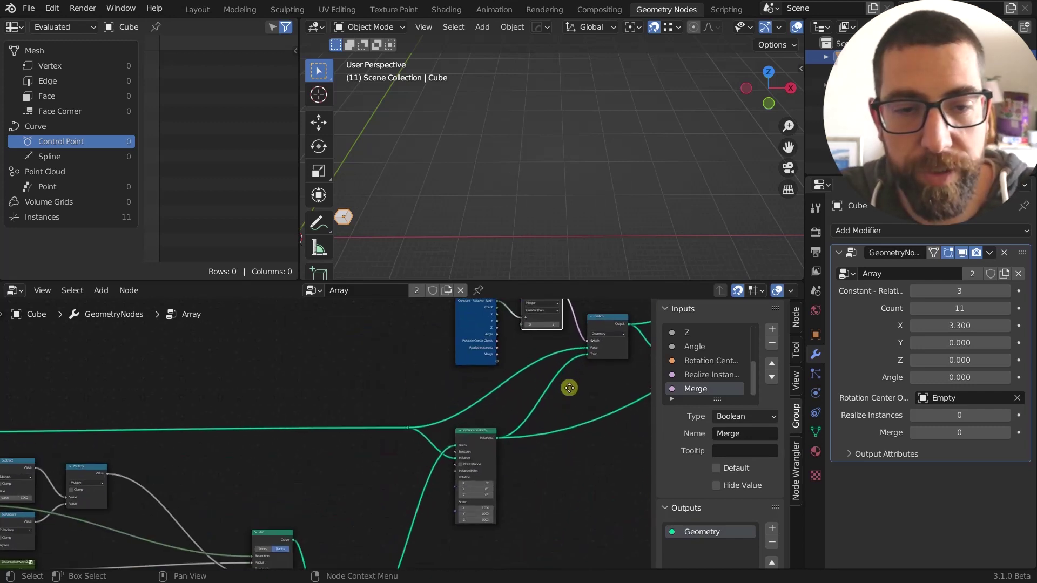
{"action": "scroll", "coordinate": [446, 475], "scroll_direction": "up", "scroll_amount": 2}
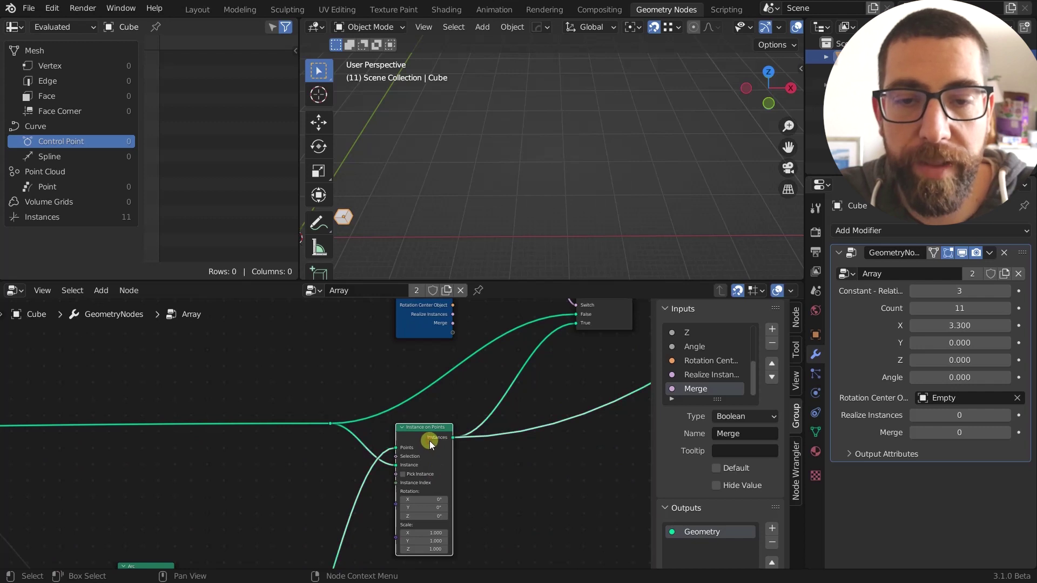
{"action": "scroll", "coordinate": [429, 441], "scroll_direction": "down", "scroll_amount": 4}
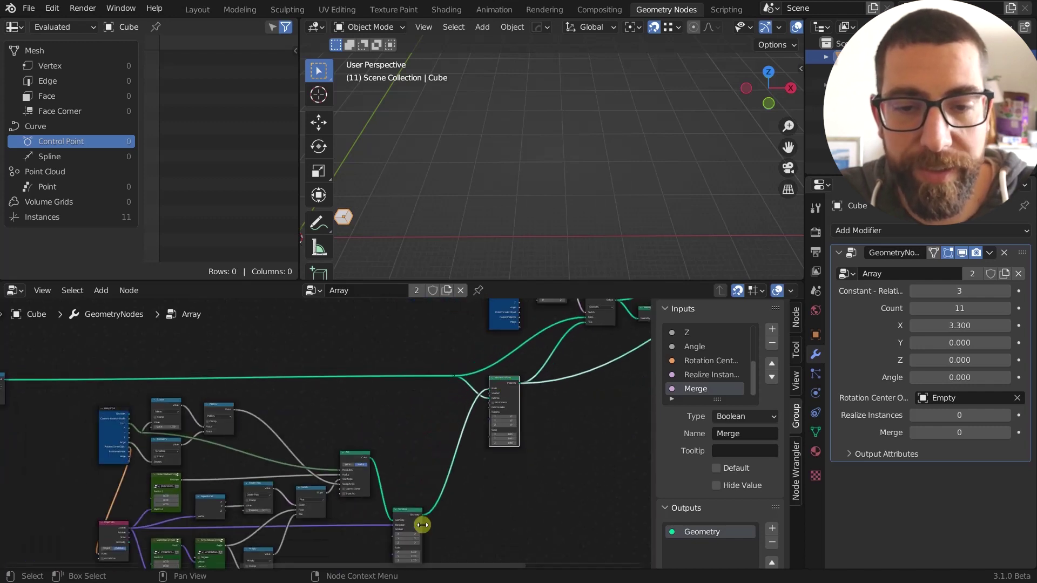
Preview the Arc node that feeds the rotation section's Transform node.
{"action": "middle_click_drag", "start_coordinate": [423, 525], "coordinate": [502, 473]}
{"action": "scroll", "coordinate": [503, 473], "scroll_direction": "up", "scroll_amount": 1}
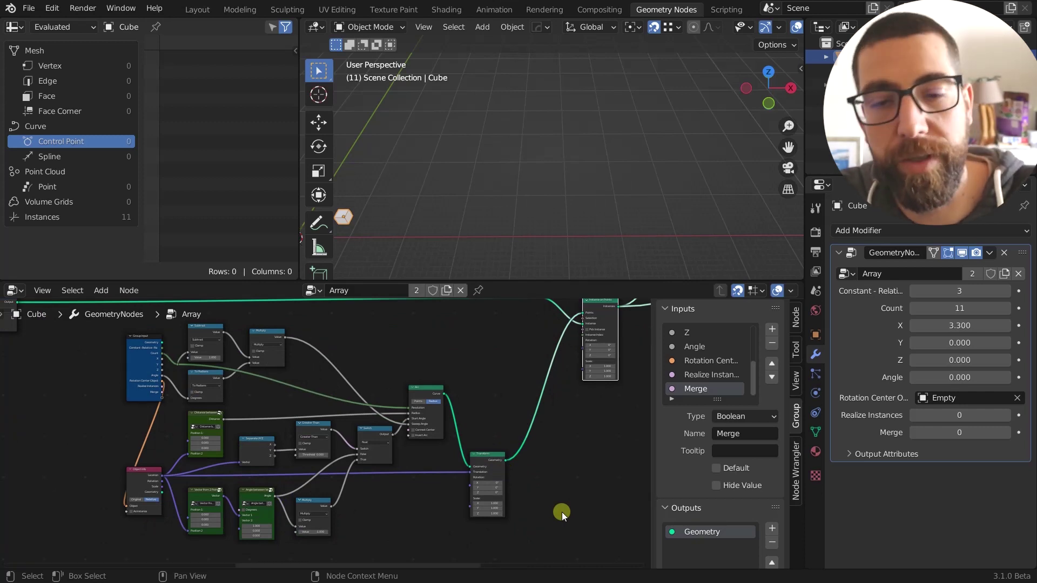
{"action": "scroll", "coordinate": [429, 497], "scroll_direction": "up", "scroll_amount": 3}
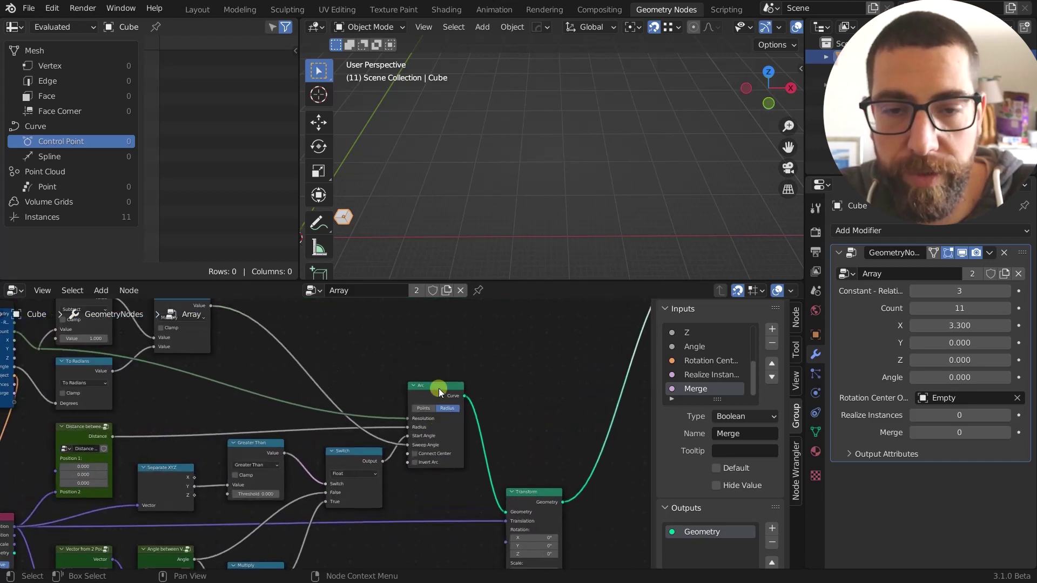
{"action": "left_click", "coordinate": [439, 388], "text": "ctrl+shift"}
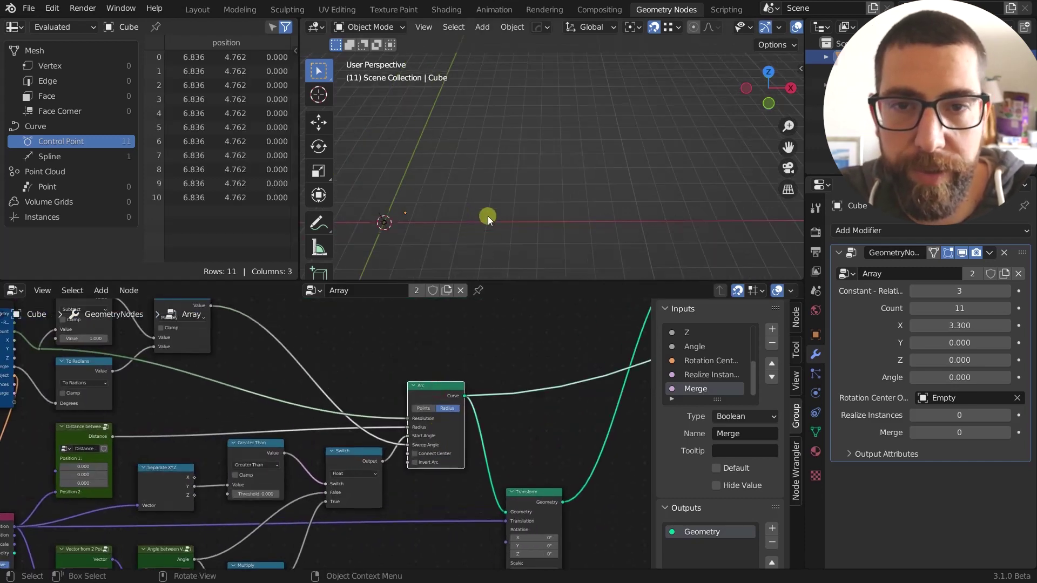
Increase the modifier's Angle to 14.830 to lengthen the previewed arc.
{"action": "left_click_drag", "start_coordinate": [951, 377], "coordinate": [172, 364]}
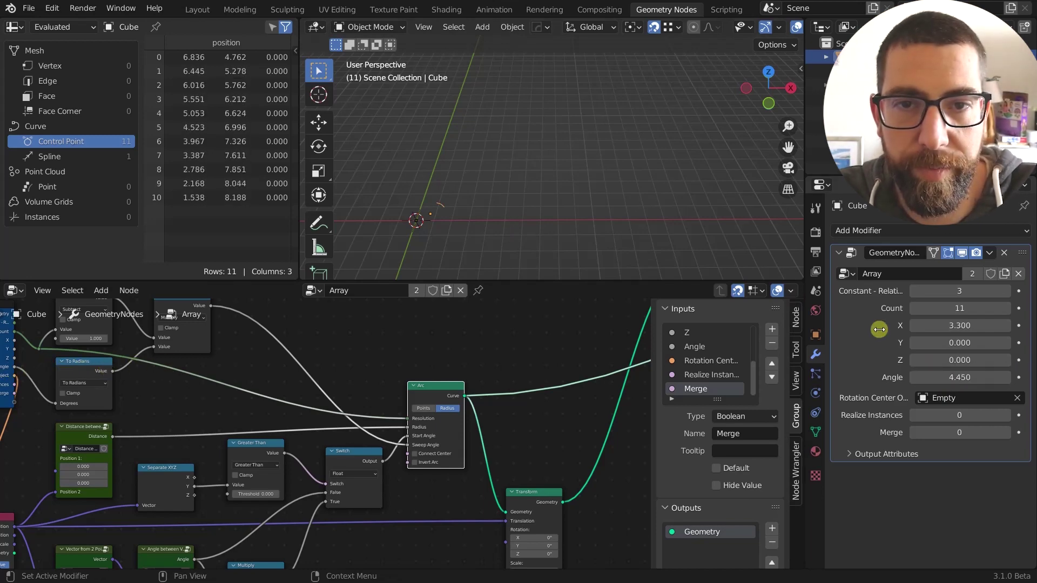
{"action": "scroll", "coordinate": [399, 232], "scroll_direction": "up", "scroll_amount": 8}
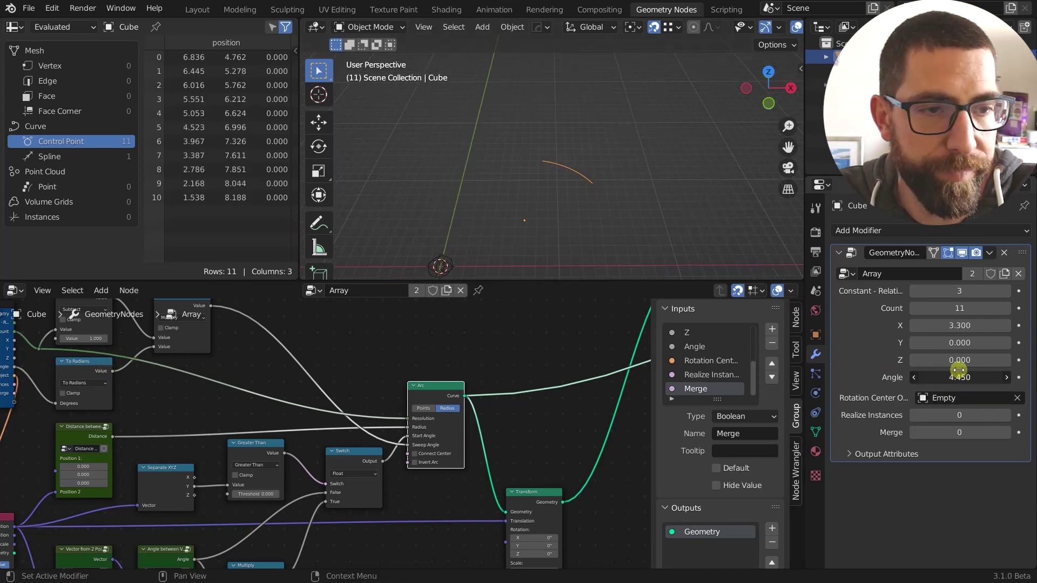
{"action": "left_click_drag", "start_coordinate": [959, 370], "coordinate": [488, 398]}
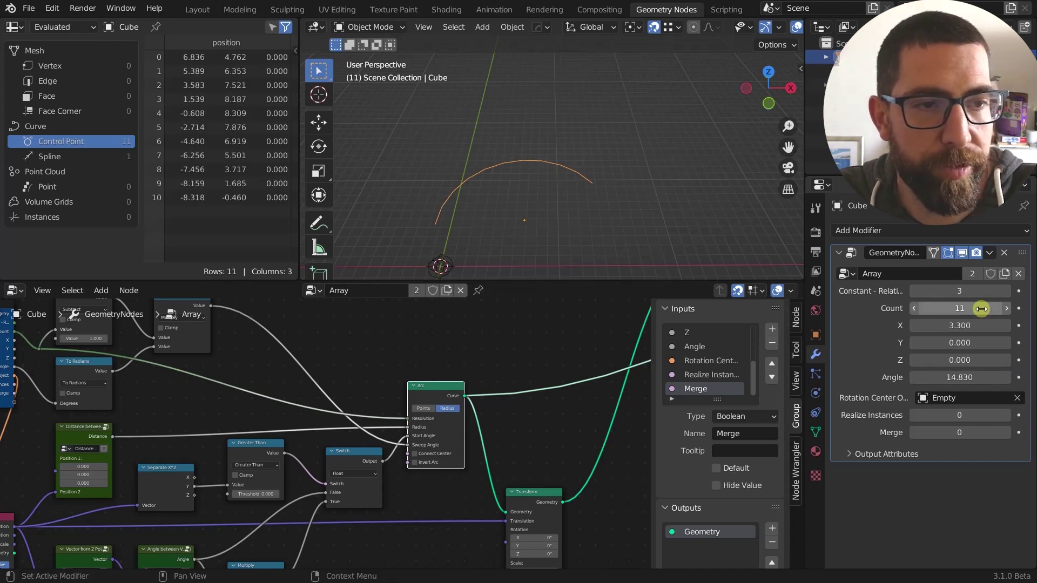
Examine the previewed arc and trace the Arc node's inputs back to the rotation section's Group Input node.
{"action": "scroll", "coordinate": [574, 190], "scroll_direction": "down", "scroll_amount": 3}
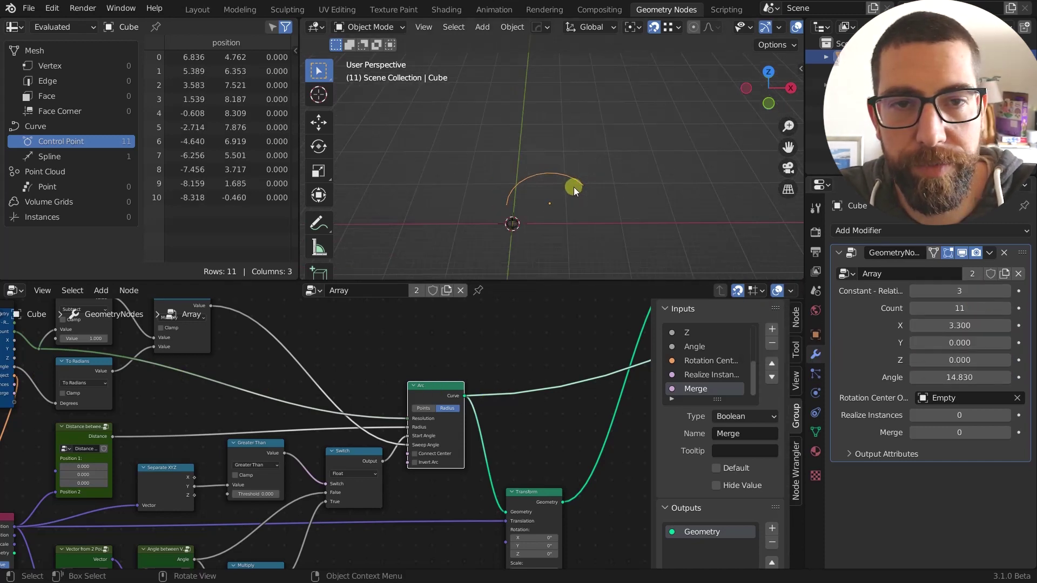
{"action": "scroll", "coordinate": [501, 439], "scroll_direction": "up", "scroll_amount": 2}
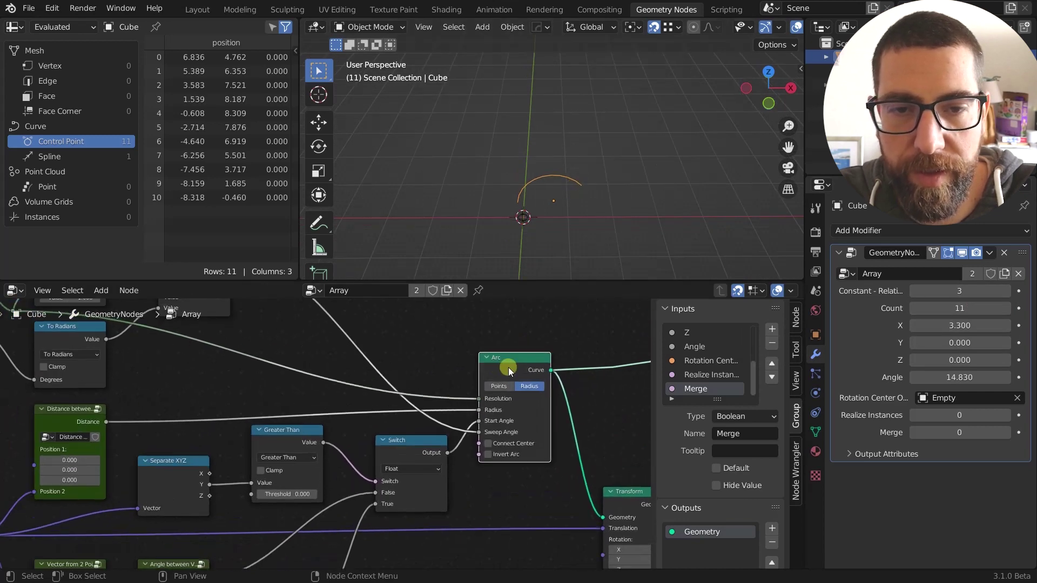
{"action": "scroll", "coordinate": [594, 357], "scroll_direction": "down", "scroll_amount": 7}
{"action": "middle_click_drag", "start_coordinate": [572, 335], "coordinate": [576, 360]}
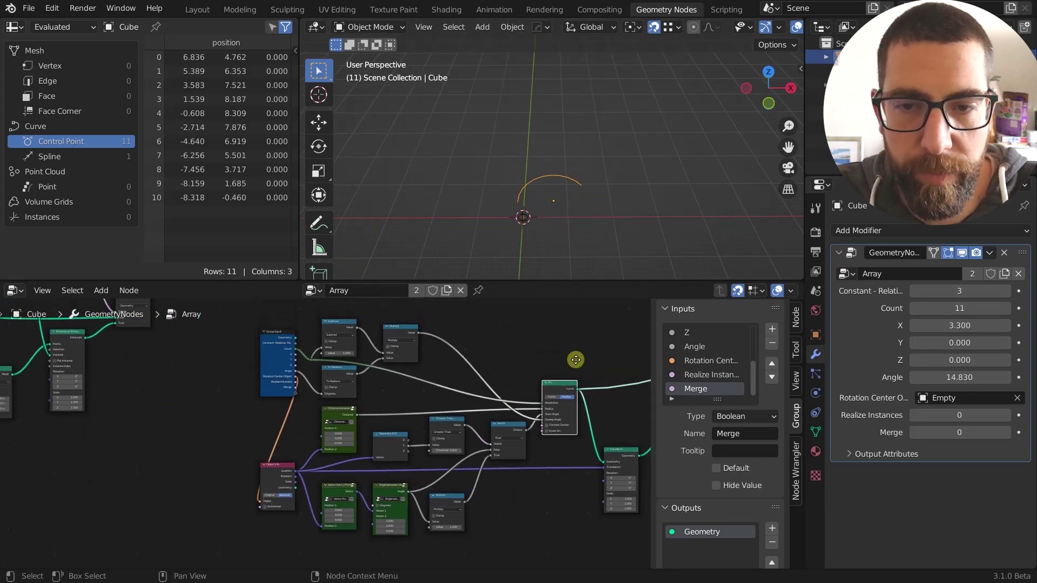
{"action": "scroll", "coordinate": [540, 216], "scroll_direction": "up", "scroll_amount": 3}
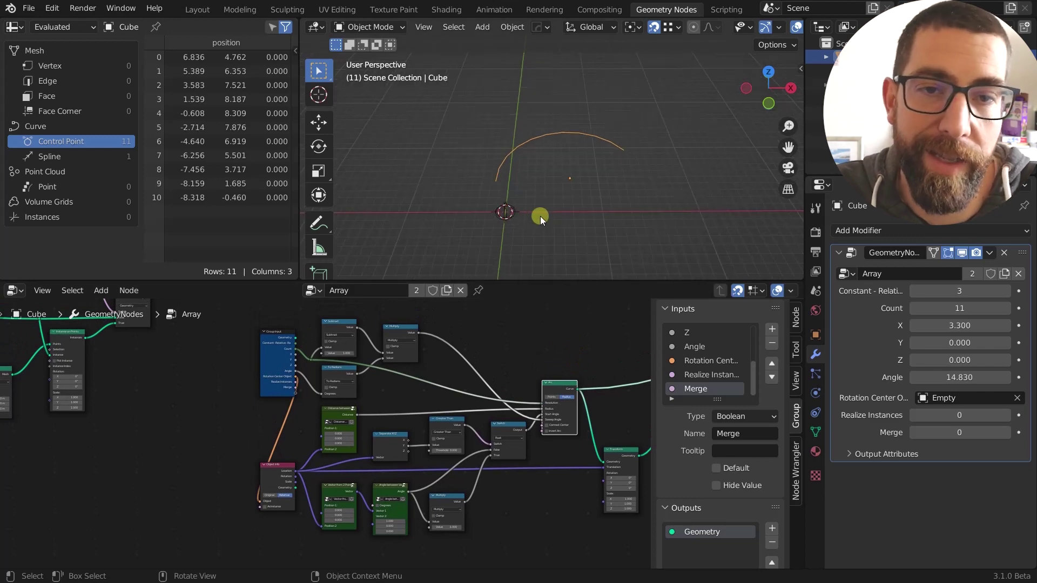
{"action": "scroll", "coordinate": [376, 387], "scroll_direction": "up", "scroll_amount": 3}
{"action": "middle_click_drag", "start_coordinate": [376, 387], "coordinate": [387, 372]}
{"action": "scroll", "coordinate": [378, 385], "scroll_direction": "down", "scroll_amount": 4}
{"action": "scroll", "coordinate": [286, 484], "scroll_direction": "up", "scroll_amount": 5}
{"action": "middle_click_drag", "start_coordinate": [286, 484], "coordinate": [326, 510]}
{"action": "scroll", "coordinate": [332, 447], "scroll_direction": "down", "scroll_amount": 2}
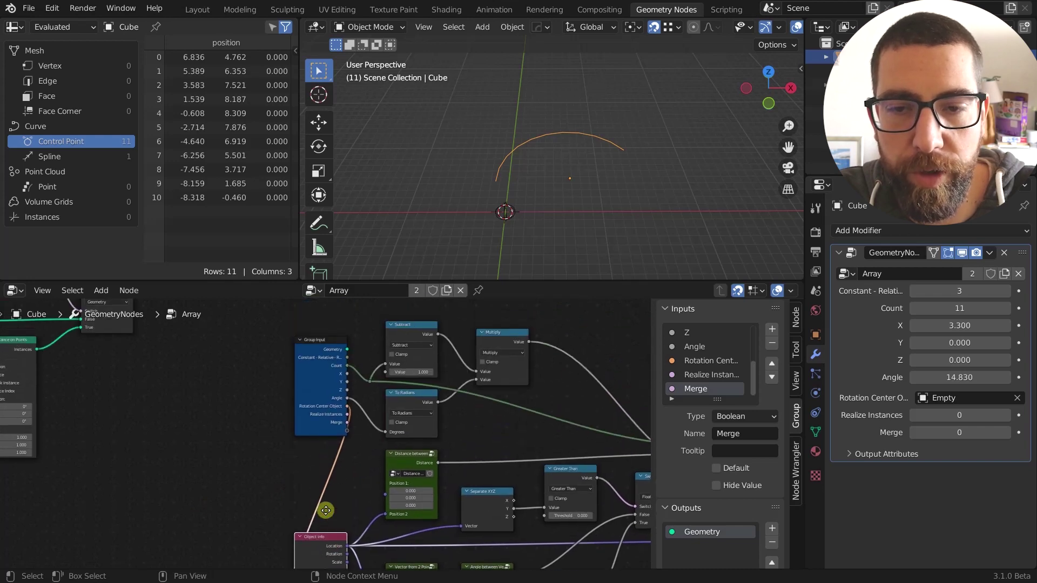
Trace the Group Input's Rotation Center Object link to the Object Info node and inspect its Location output.
{"action": "scroll", "coordinate": [331, 415], "scroll_direction": "up", "scroll_amount": 3}
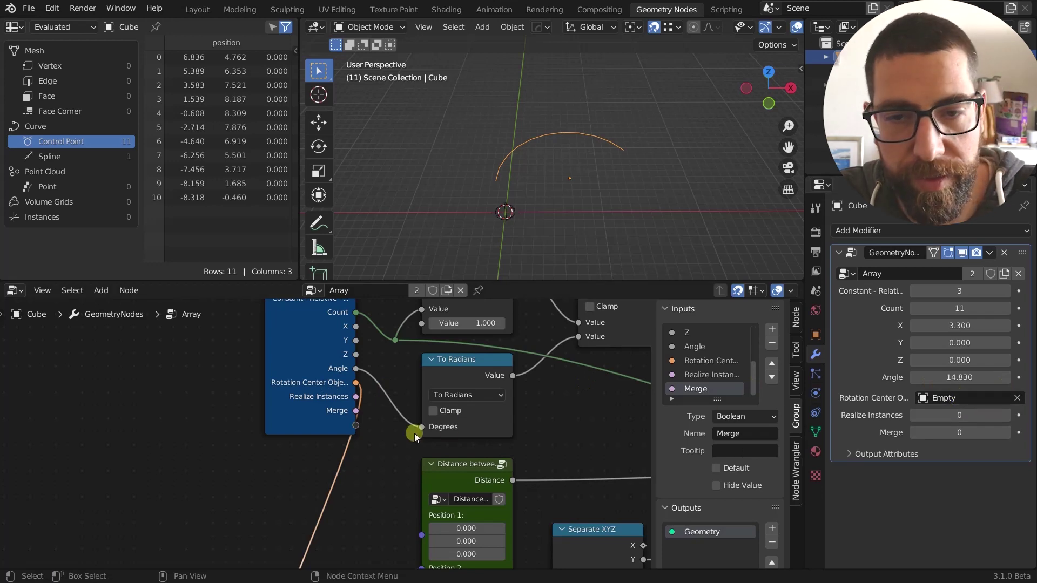
{"action": "middle_click_drag", "start_coordinate": [327, 460], "coordinate": [359, 393]}
{"action": "scroll", "coordinate": [361, 396], "scroll_direction": "down", "scroll_amount": 4}
{"action": "middle_click_drag", "start_coordinate": [389, 456], "coordinate": [356, 460]}
{"action": "scroll", "coordinate": [350, 410], "scroll_direction": "down", "scroll_amount": 3}
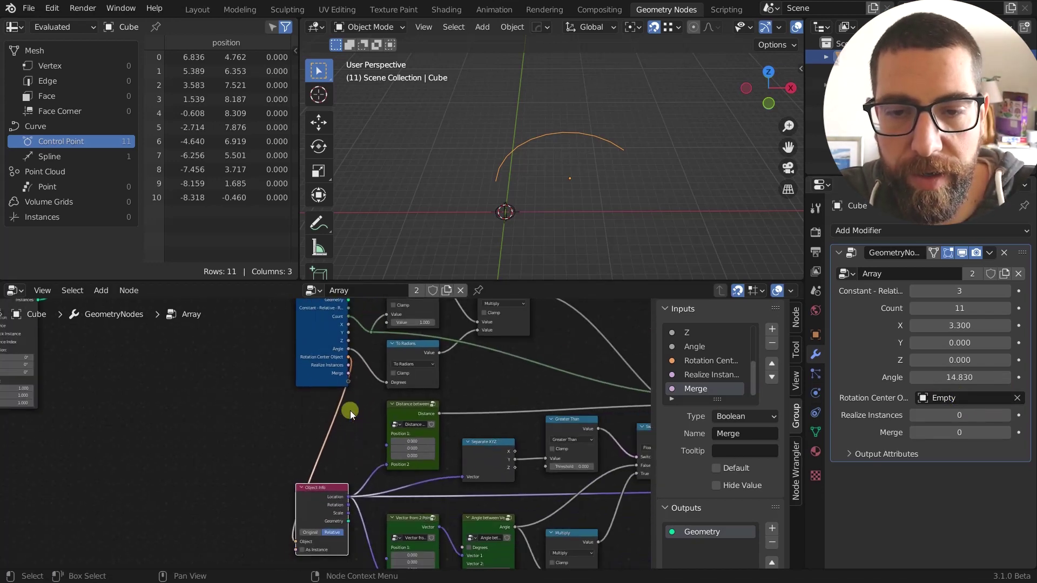
{"action": "scroll", "coordinate": [325, 526], "scroll_direction": "up", "scroll_amount": 3}
{"action": "middle_click_drag", "start_coordinate": [324, 530], "coordinate": [257, 479]}
{"action": "scroll", "coordinate": [258, 475], "scroll_direction": "up", "scroll_amount": 4}
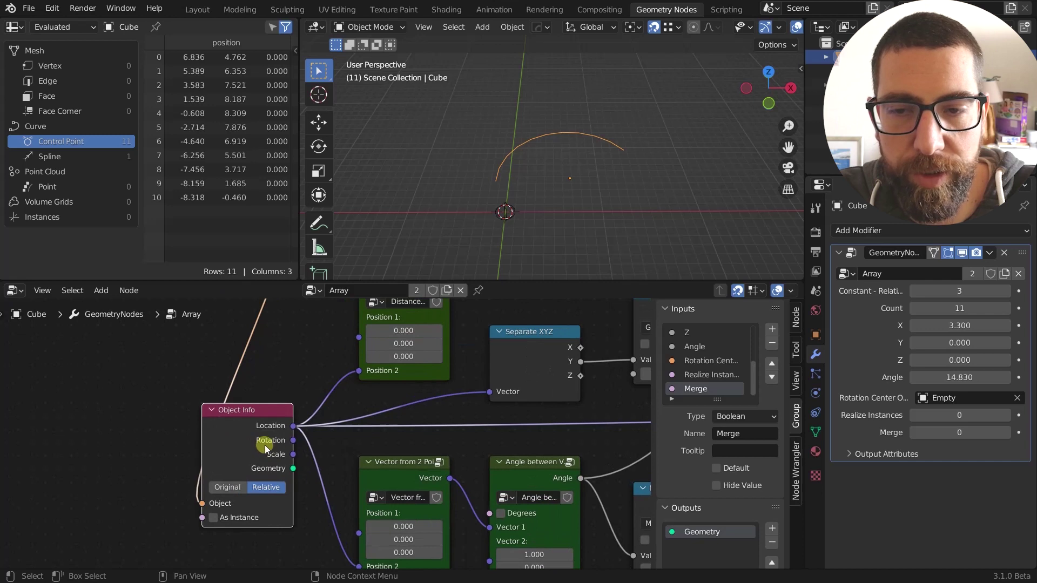
{"action": "mouse_move", "coordinate": [295, 429]}
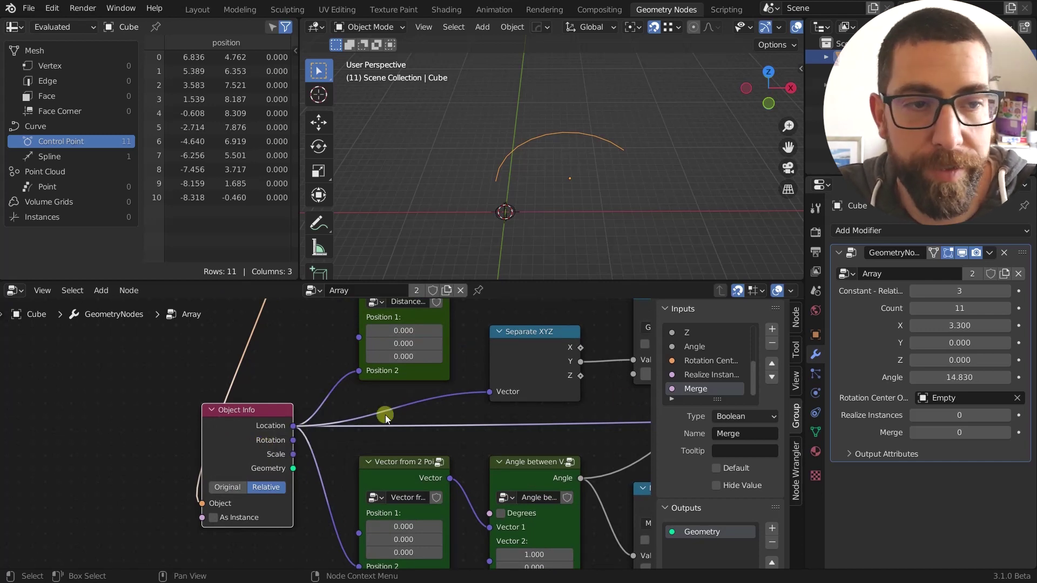
Try moving the Empty to test the arc's response, cancel the move and reselect the Cube.
{"action": "left_click", "coordinate": [522, 211]}
{"action": "key", "text": "g"}
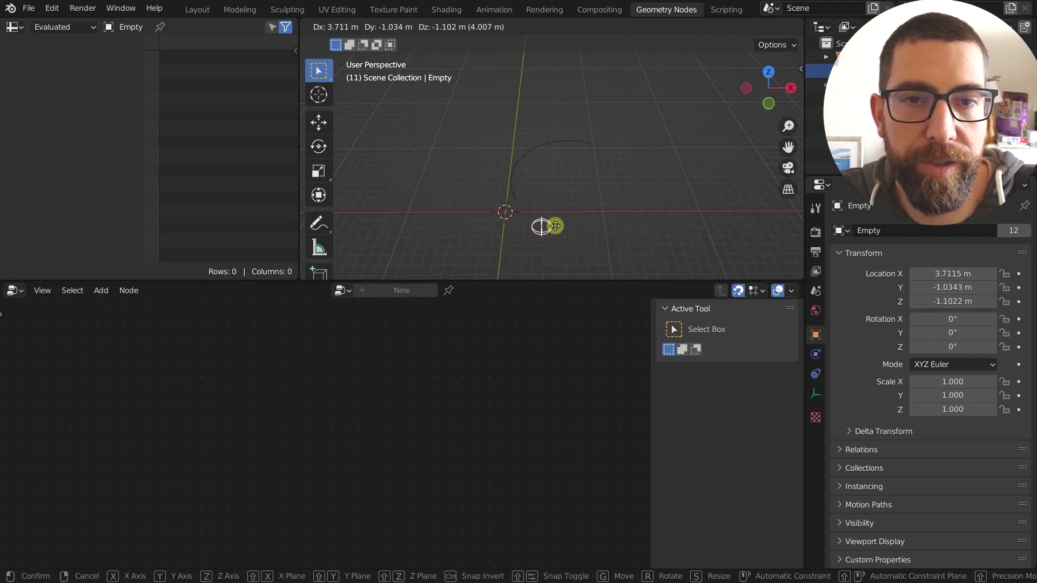
{"action": "right_click", "coordinate": [555, 225]}
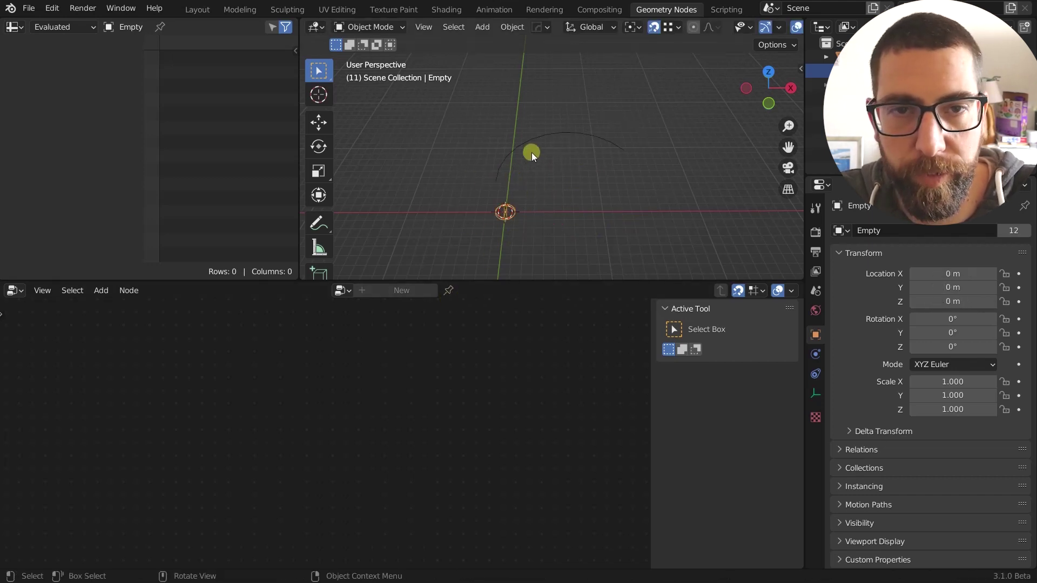
{"action": "left_click", "coordinate": [542, 136]}
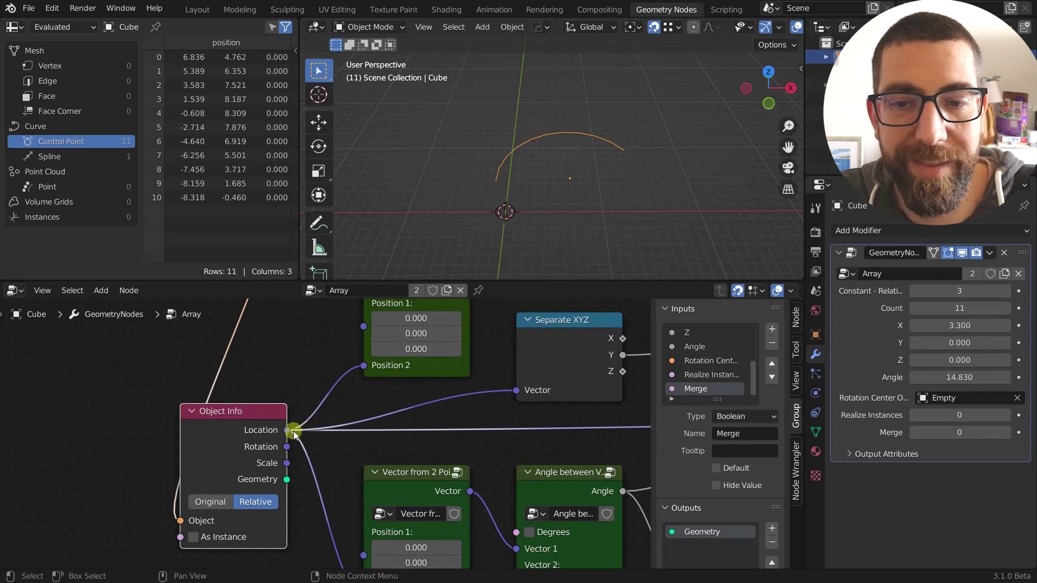
Follow the Object Info node's Location links across the tree and examine the Arc node's Resolution, Radius and angle inputs.
{"action": "middle_click_drag", "start_coordinate": [300, 439], "coordinate": [249, 438]}
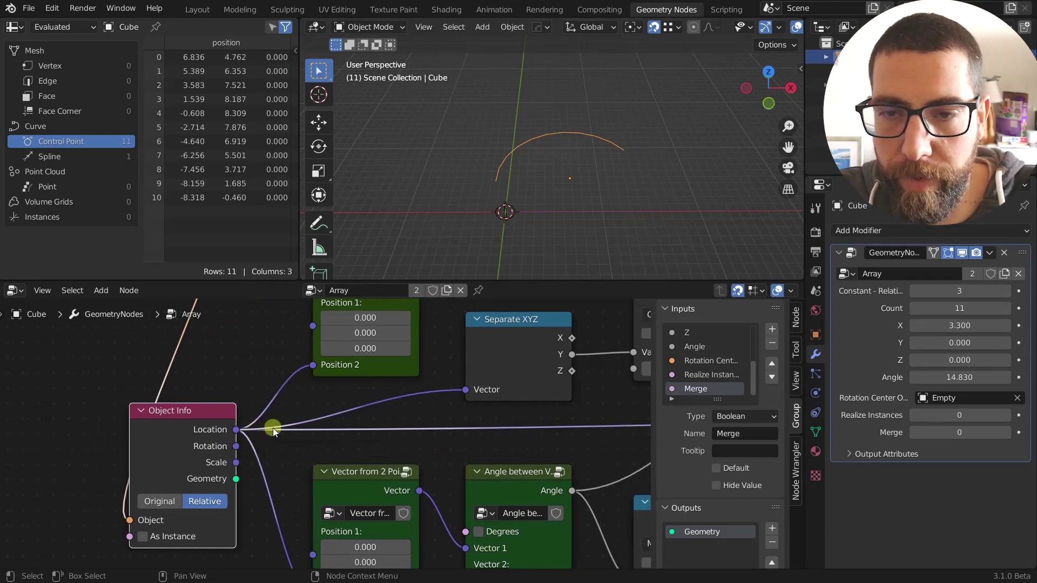
{"action": "scroll", "coordinate": [273, 428], "scroll_direction": "down", "scroll_amount": 11}
{"action": "scroll", "coordinate": [373, 351], "scroll_direction": "up", "scroll_amount": 1}
{"action": "scroll", "coordinate": [594, 354], "scroll_direction": "up", "scroll_amount": 1}
{"action": "middle_click_drag", "start_coordinate": [634, 348], "coordinate": [473, 339]}
{"action": "scroll", "coordinate": [423, 323], "scroll_direction": "up", "scroll_amount": 3}
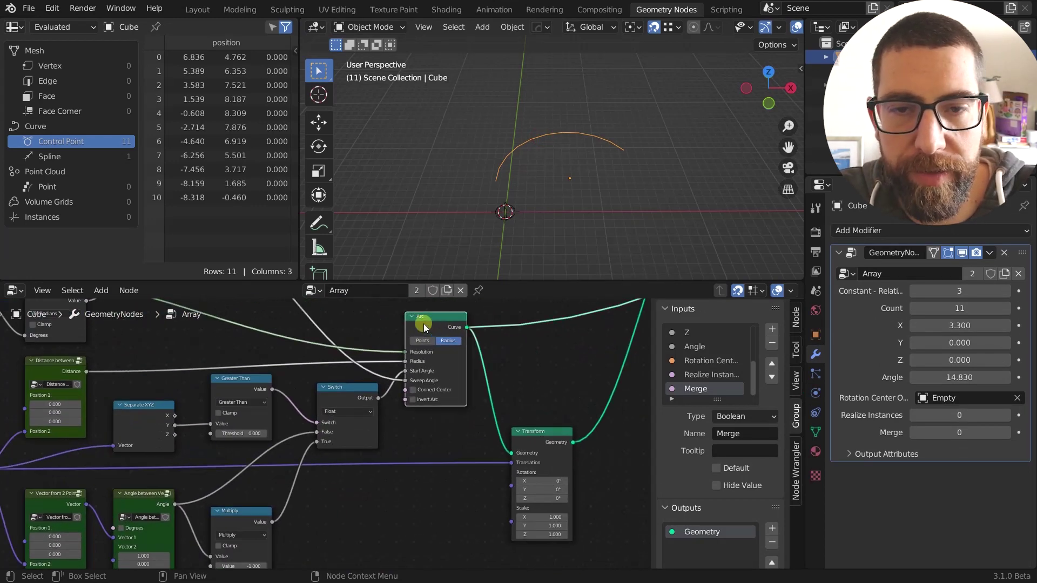
{"action": "middle_click_drag", "start_coordinate": [425, 377], "coordinate": [464, 385]}
{"action": "scroll", "coordinate": [464, 384], "scroll_direction": "up", "scroll_amount": 1}
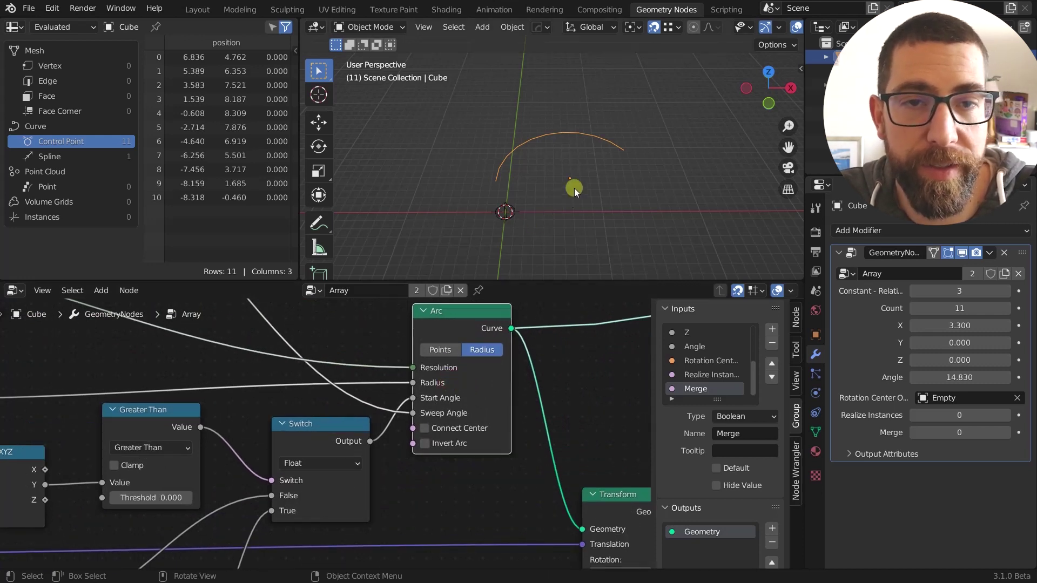
Select the Empty to point out the arc's rotation center, and reselect the Cube.
{"action": "scroll", "coordinate": [575, 176], "scroll_direction": "up", "scroll_amount": 2}
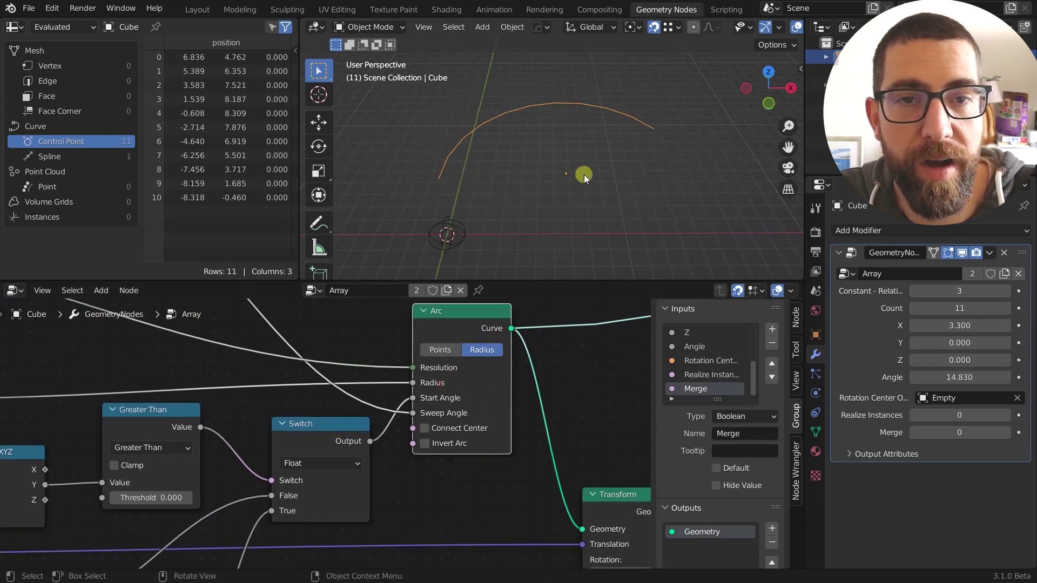
{"action": "mouse_move", "coordinate": [554, 184]}
{"action": "middle_mouse_down"}
{"action": "mouse_move", "coordinate": [581, 194]}
{"action": "mouse_move", "coordinate": [550, 189]}
{"action": "middle_mouse_up"}
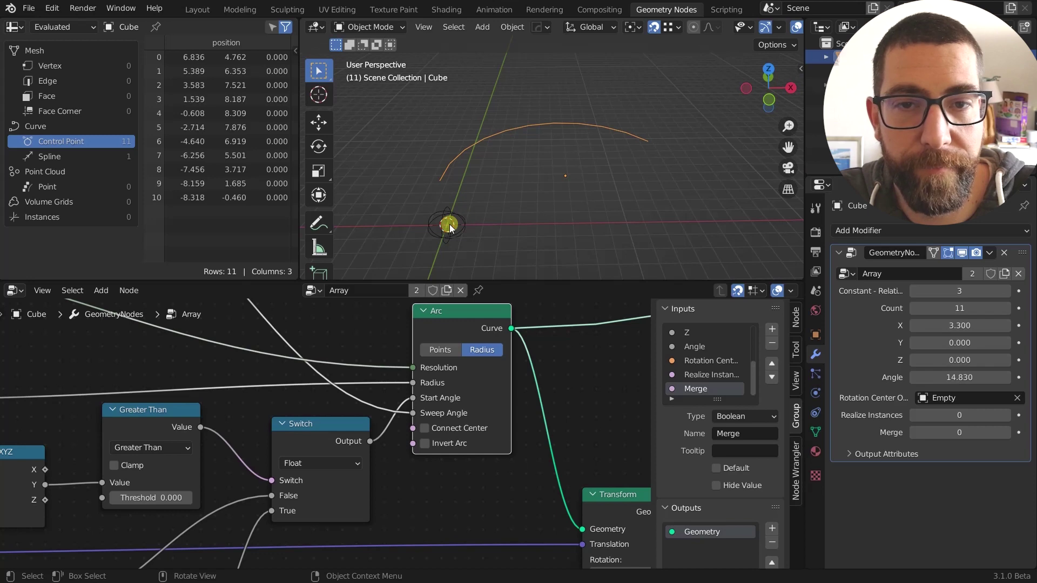
{"action": "left_click", "coordinate": [448, 224]}
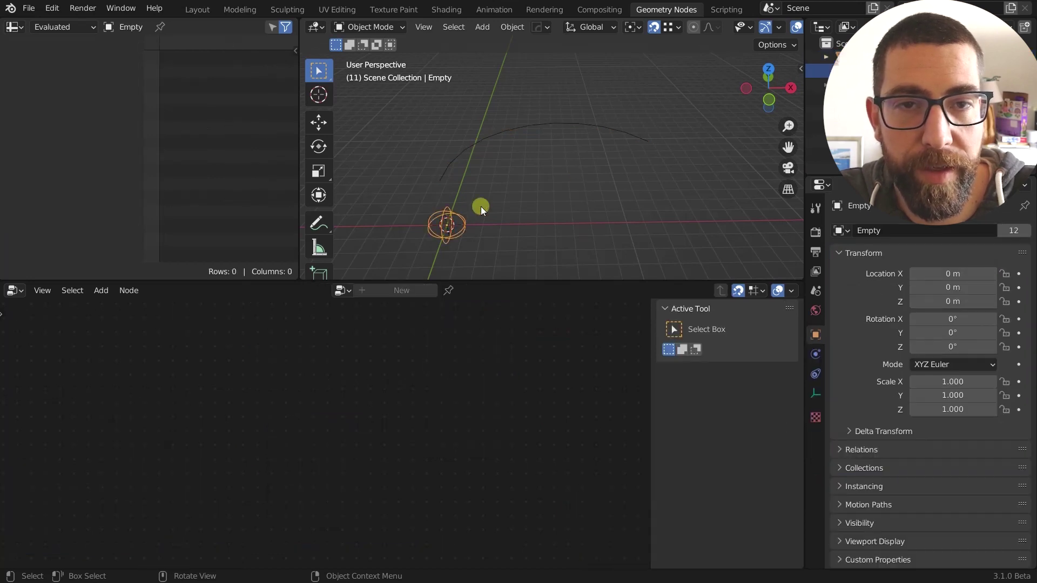
{"action": "left_click", "coordinate": [572, 123]}
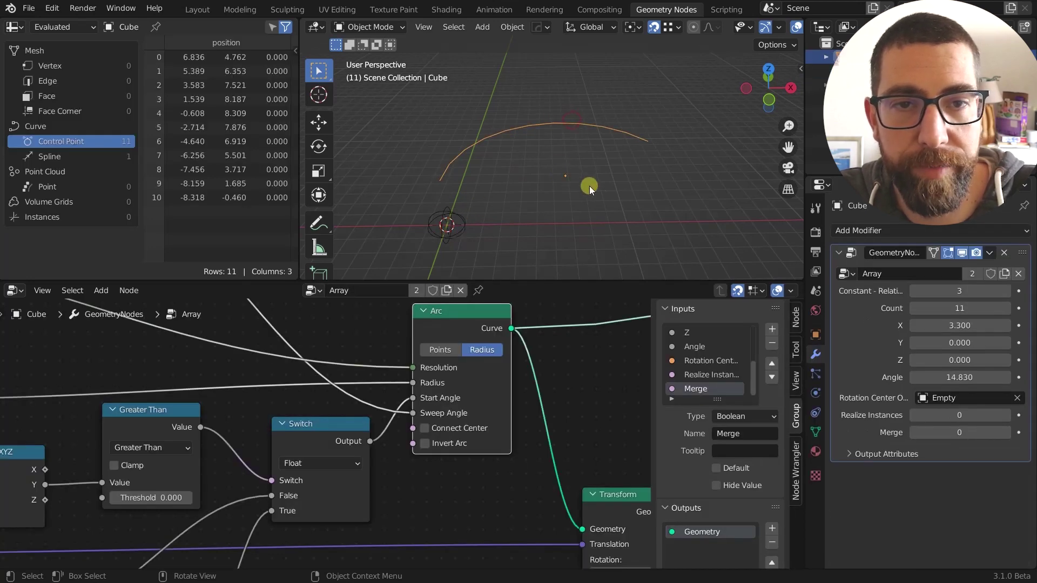
Select the Distance between 2 points group node and inspect its Position 2 input and Distance output.
{"action": "scroll", "coordinate": [603, 209], "scroll_direction": "down", "scroll_amount": 8}
{"action": "scroll", "coordinate": [419, 397], "scroll_direction": "down", "scroll_amount": 3}
{"action": "middle_click_drag", "start_coordinate": [420, 397], "coordinate": [414, 371]}
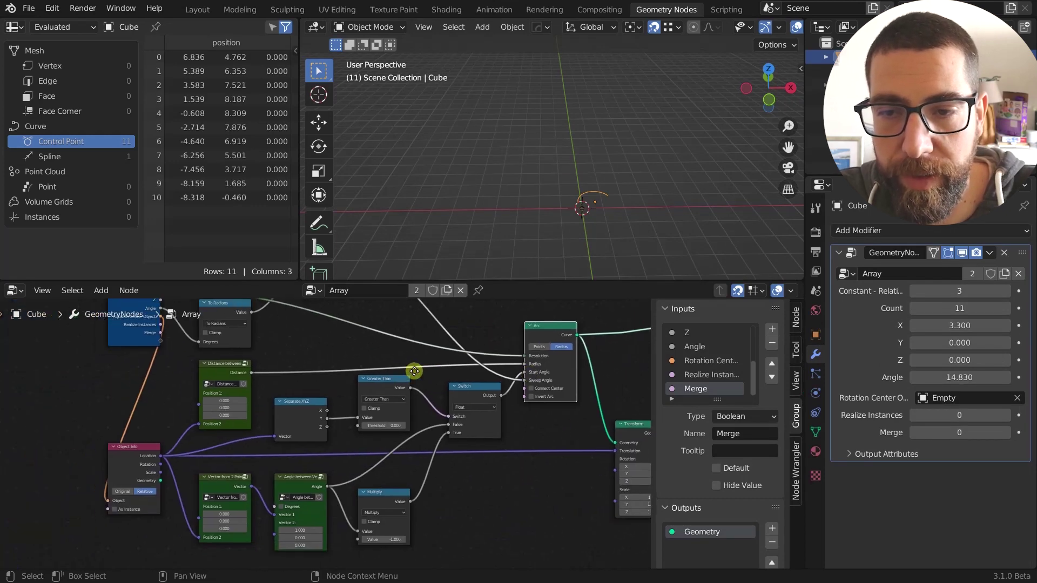
{"action": "scroll", "coordinate": [508, 381], "scroll_direction": "up", "scroll_amount": 3}
{"action": "middle_click_drag", "start_coordinate": [238, 376], "coordinate": [454, 348]}
{"action": "scroll", "coordinate": [399, 356], "scroll_direction": "up", "scroll_amount": 3}
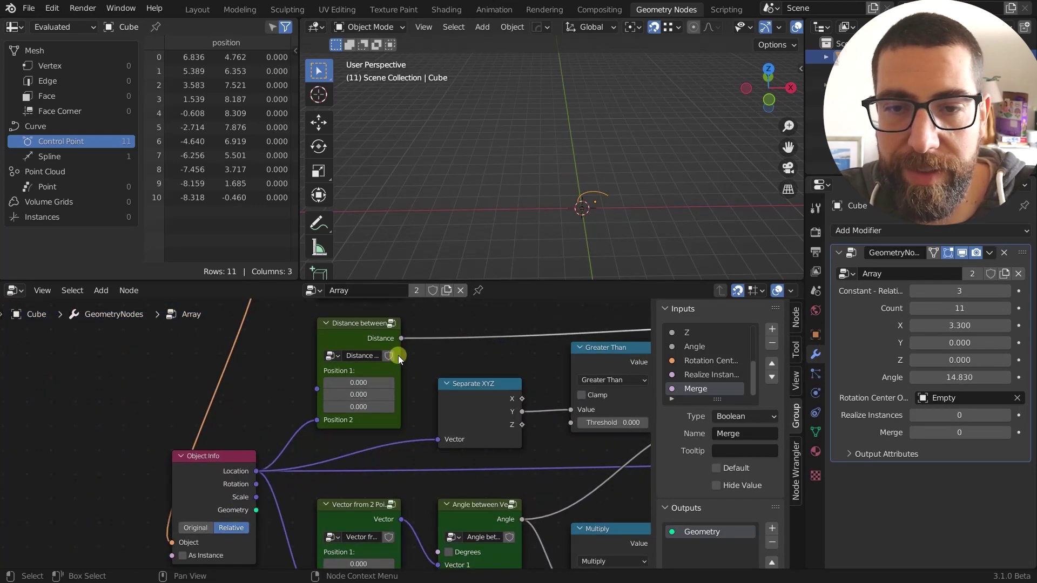
{"action": "scroll", "coordinate": [371, 329], "scroll_direction": "up", "scroll_amount": 1}
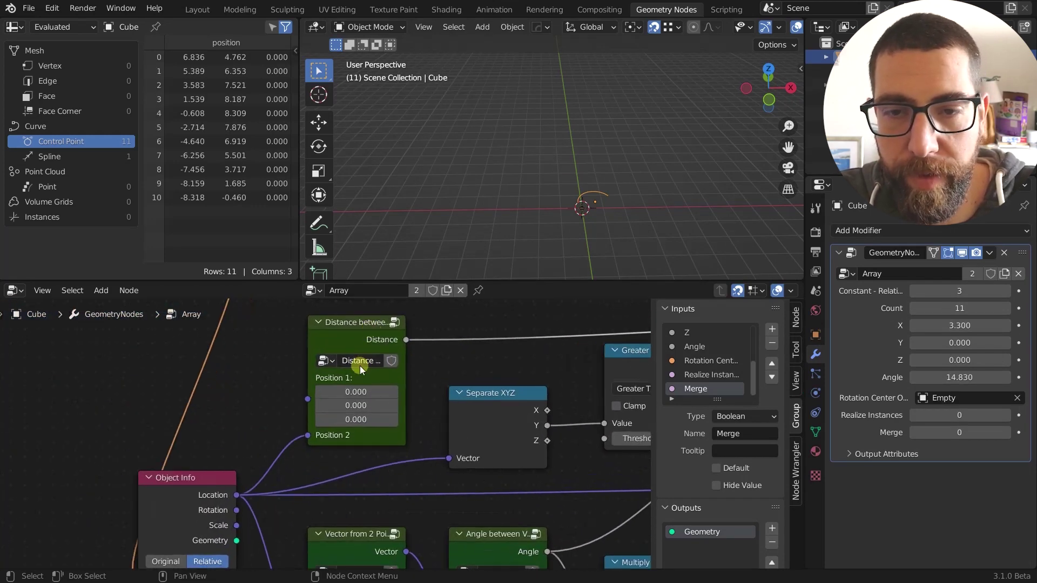
{"action": "middle_click_drag", "start_coordinate": [359, 366], "coordinate": [361, 354]}
{"action": "left_click", "coordinate": [350, 336]}
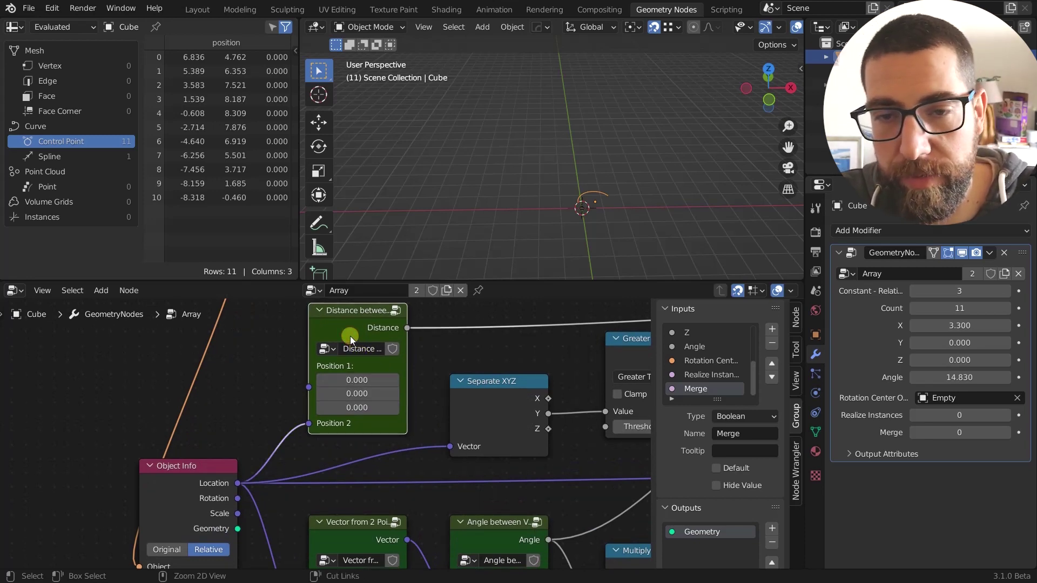
{"action": "scroll", "coordinate": [350, 336], "scroll_direction": "down", "scroll_amount": 2}
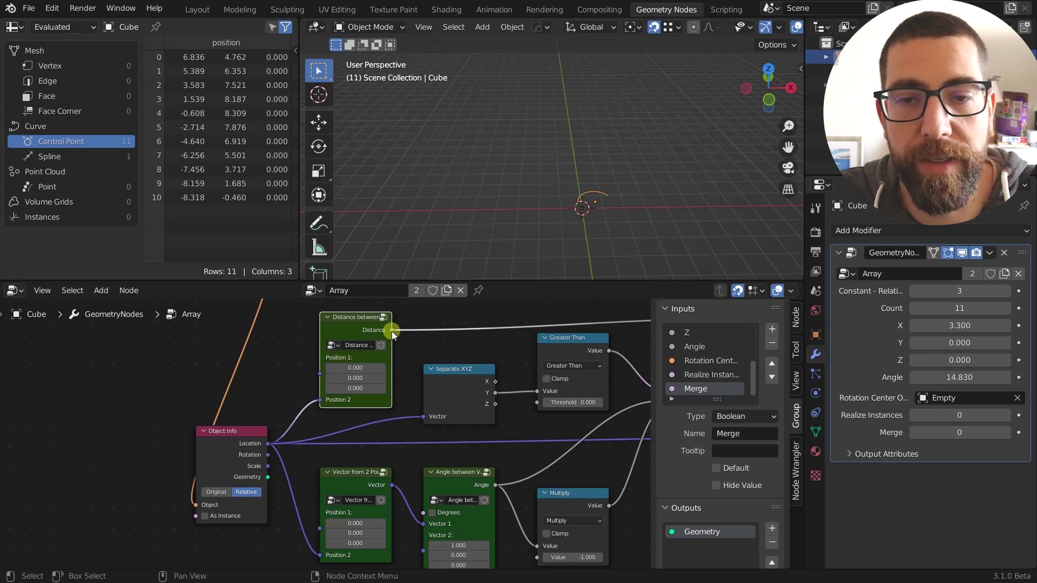
{"action": "mouse_move", "coordinate": [393, 335]}
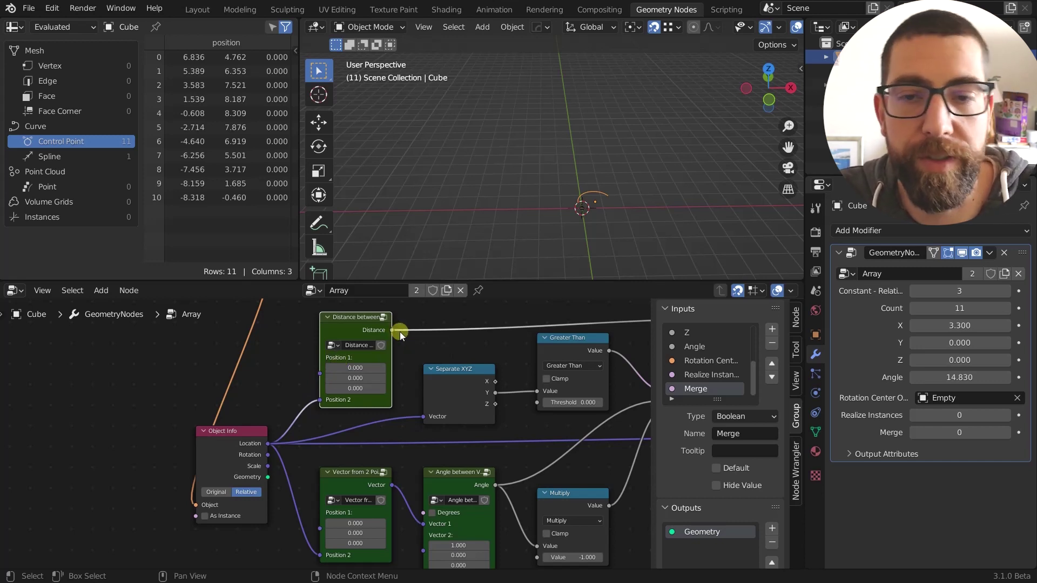
Open the Distance between 2 points group, examine its Separate XYZ, Add, Power and Square Root nodes, and return to the Array tree.
{"action": "key", "text": "Tab"}
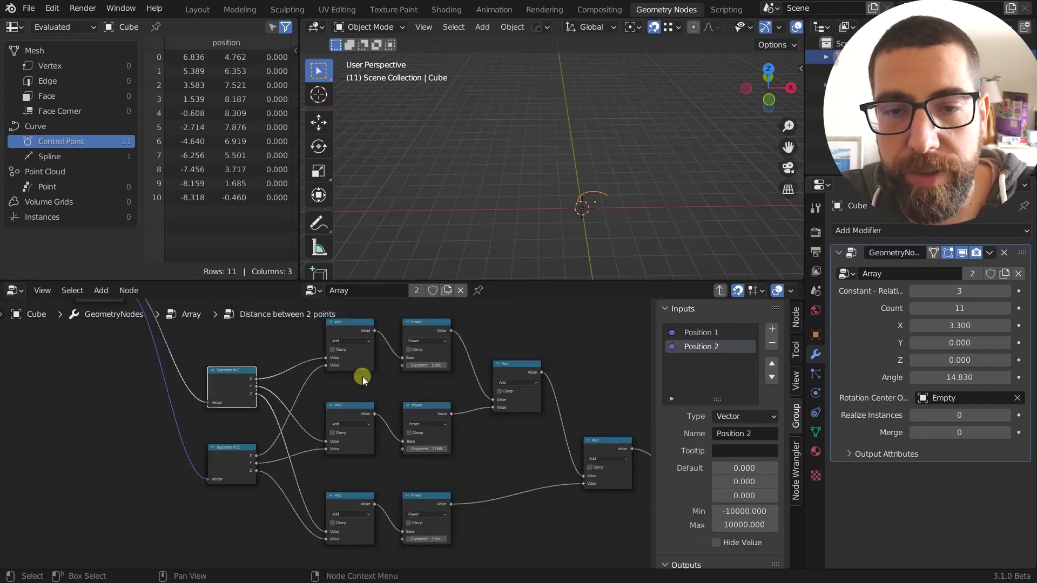
{"action": "scroll", "coordinate": [358, 398], "scroll_direction": "down", "scroll_amount": 11}
{"action": "middle_click_drag", "start_coordinate": [356, 412], "coordinate": [367, 446]}
{"action": "scroll", "coordinate": [320, 421], "scroll_direction": "up", "scroll_amount": 6}
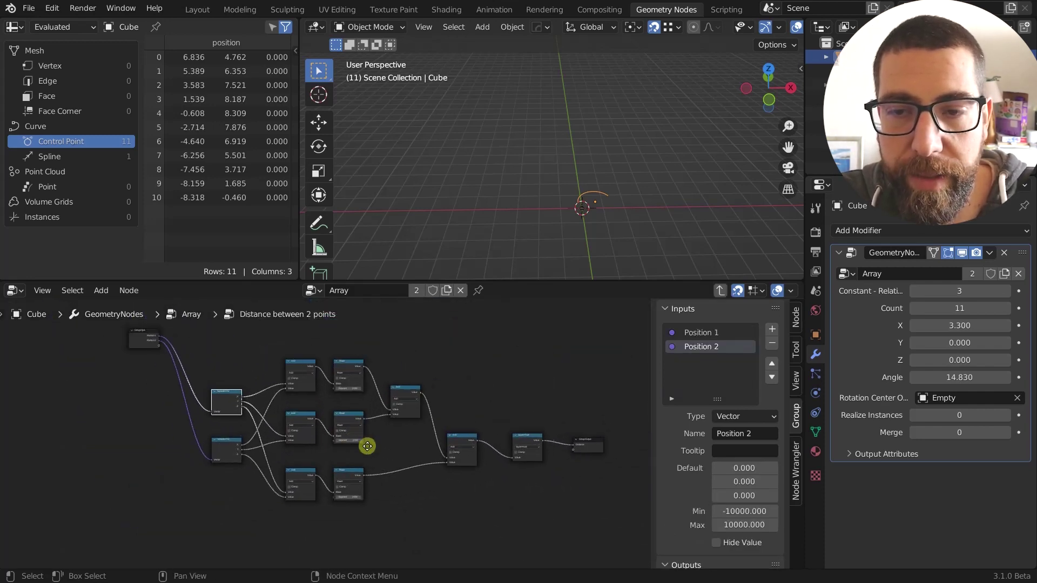
{"action": "scroll", "coordinate": [227, 395], "scroll_direction": "up", "scroll_amount": 2}
{"action": "scroll", "coordinate": [254, 365], "scroll_direction": "up", "scroll_amount": 1}
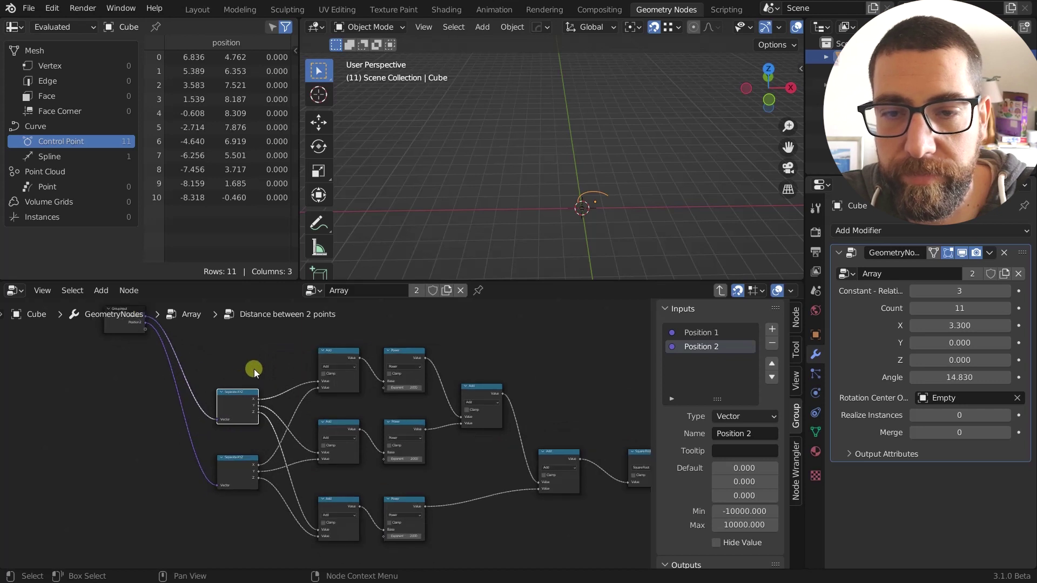
{"action": "scroll", "coordinate": [236, 358], "scroll_direction": "up", "scroll_amount": 1}
{"action": "scroll", "coordinate": [305, 378], "scroll_direction": "up", "scroll_amount": 1}
{"action": "middle_click_drag", "start_coordinate": [325, 383], "coordinate": [379, 389]}
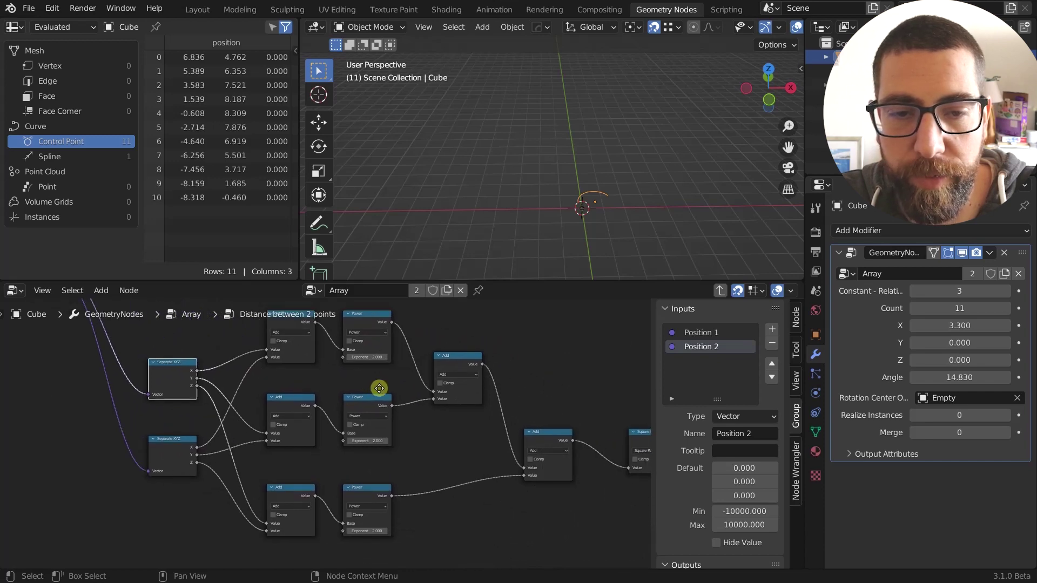
{"action": "scroll", "coordinate": [380, 389], "scroll_direction": "down", "scroll_amount": 1}
{"action": "middle_click_drag", "start_coordinate": [450, 435], "coordinate": [461, 454]}
{"action": "key", "text": "ctrl+Tab"}
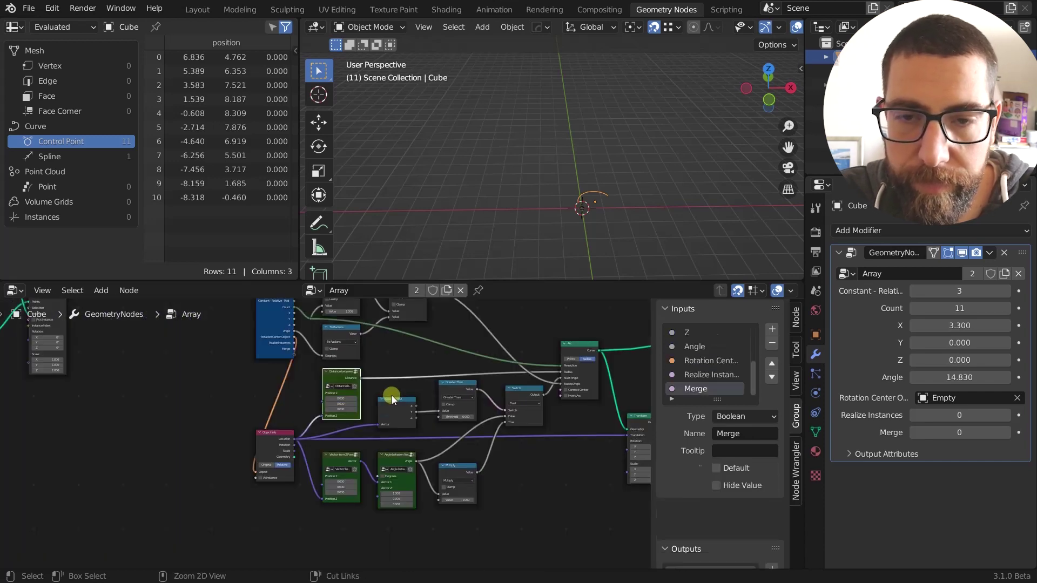
Examine the Switch node feeding the Arc's Start Angle and compare it with the arc in the viewport.
{"action": "middle_click_drag", "start_coordinate": [391, 395], "coordinate": [421, 405]}
{"action": "scroll", "coordinate": [484, 400], "scroll_direction": "up", "scroll_amount": 3}
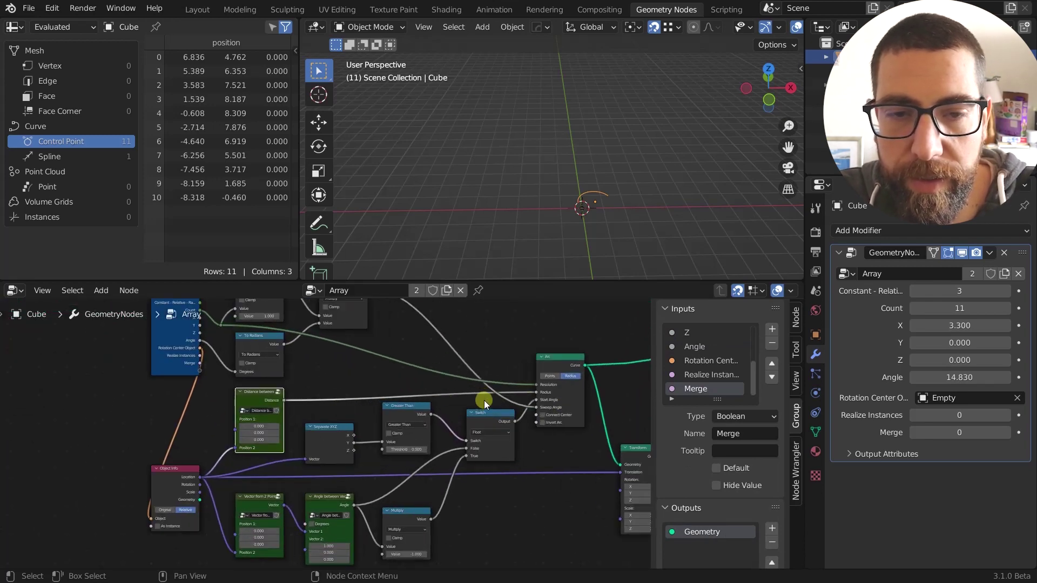
{"action": "scroll", "coordinate": [555, 398], "scroll_direction": "down", "scroll_amount": 2}
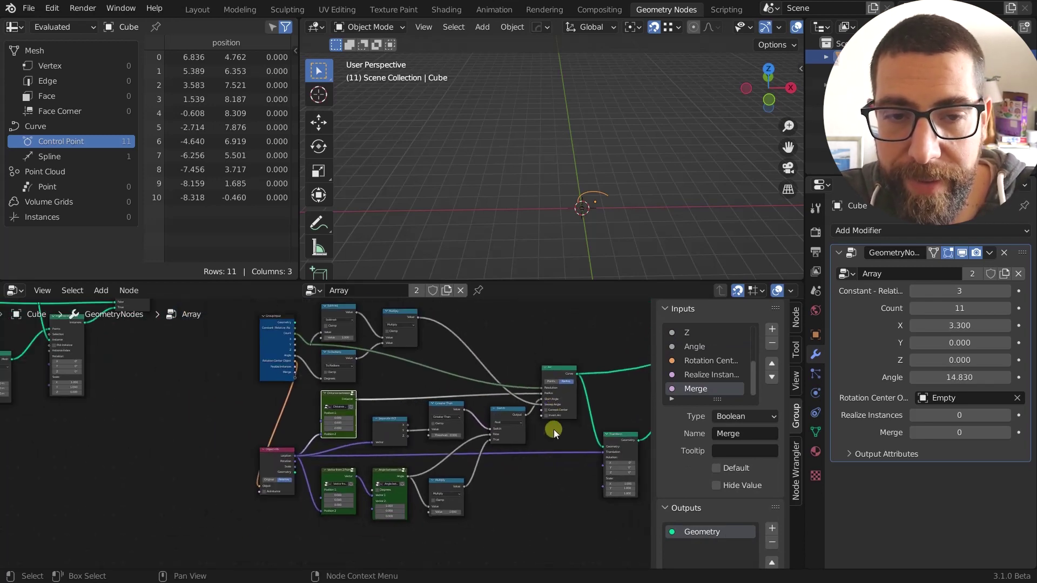
{"action": "scroll", "coordinate": [551, 435], "scroll_direction": "up", "scroll_amount": 2}
{"action": "middle_click_drag", "start_coordinate": [504, 498], "coordinate": [457, 499]}
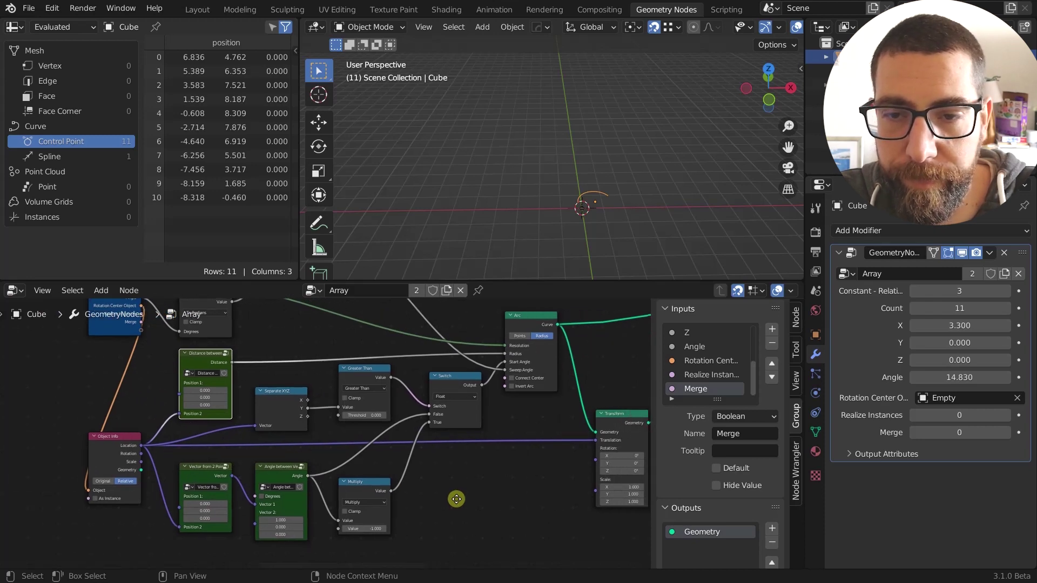
{"action": "scroll", "coordinate": [513, 342], "scroll_direction": "up", "scroll_amount": 3}
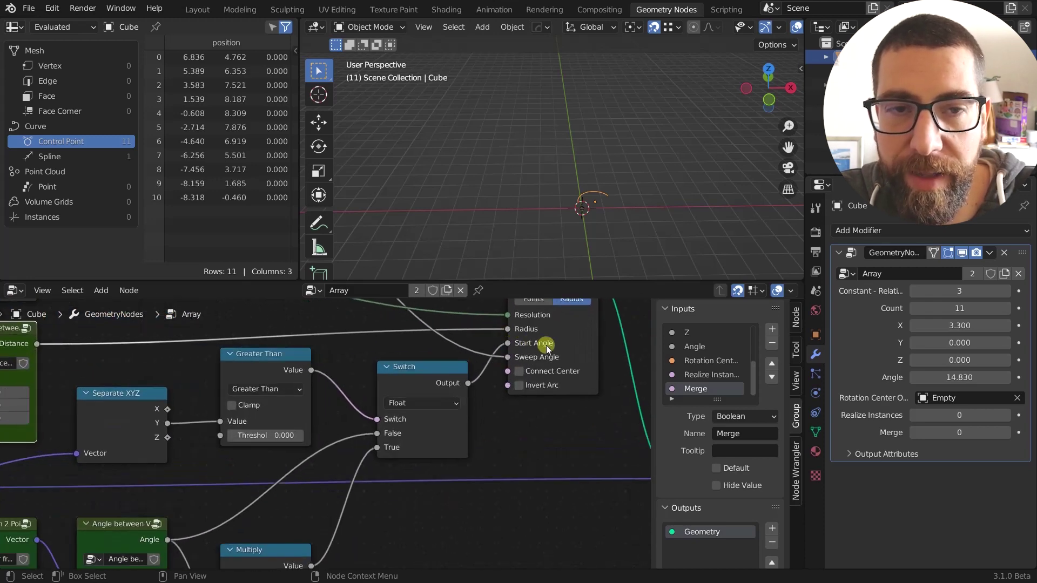
{"action": "scroll", "coordinate": [592, 197], "scroll_direction": "up", "scroll_amount": 5}
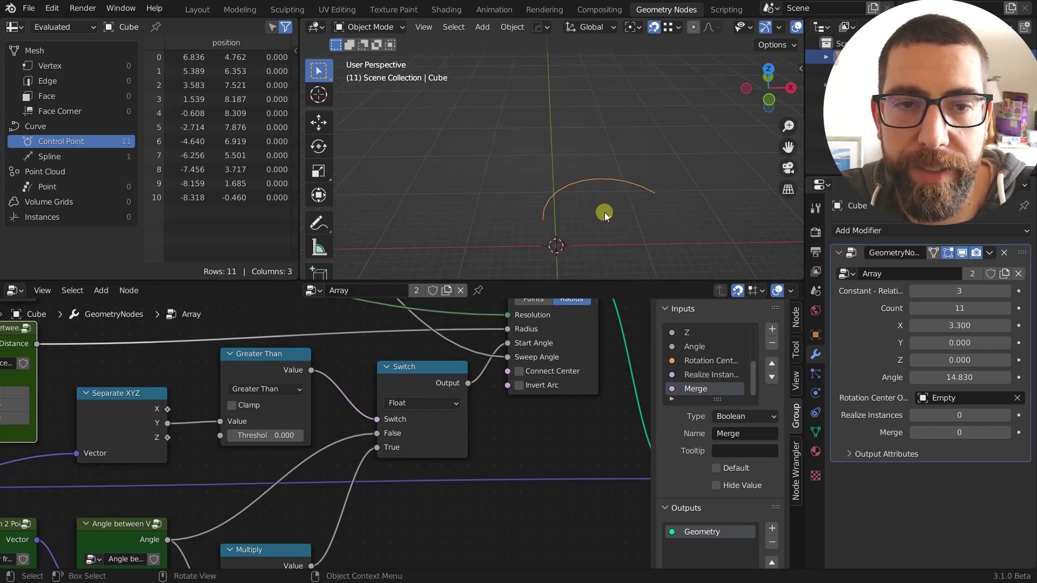
Preview the output of the last node before the Group Output to display the array of cubes along the arc.
{"action": "mouse_move", "coordinate": [604, 212]}
{"action": "middle_mouse_down"}
{"action": "mouse_move", "coordinate": [562, 288]}
{"action": "mouse_move", "coordinate": [606, 218]}
{"action": "mouse_move", "coordinate": [597, 251]}
{"action": "mouse_move", "coordinate": [620, 222]}
{"action": "mouse_move", "coordinate": [615, 204]}
{"action": "middle_mouse_up"}
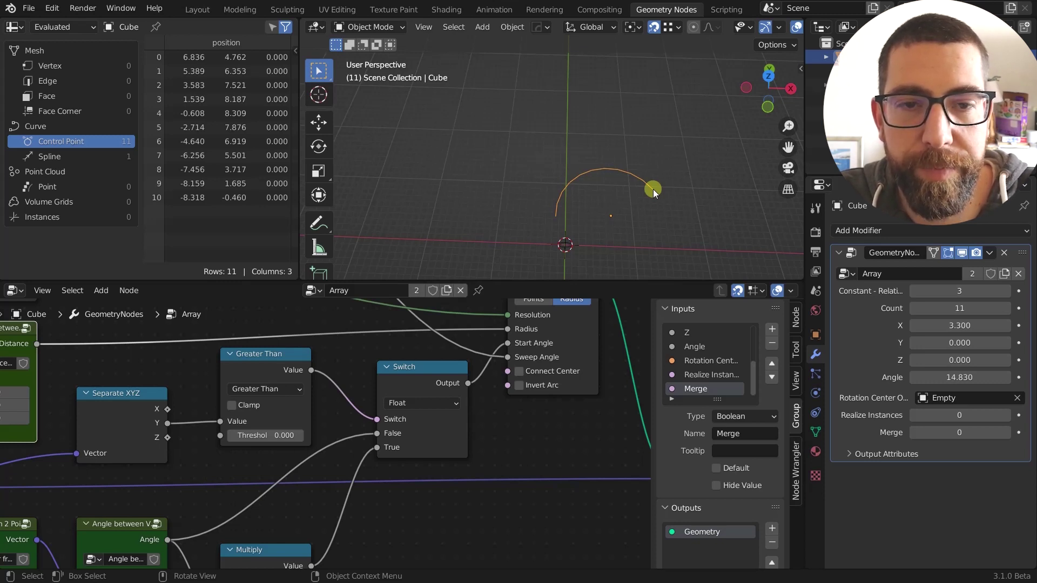
{"action": "scroll", "coordinate": [610, 229], "scroll_direction": "up", "scroll_amount": 5}
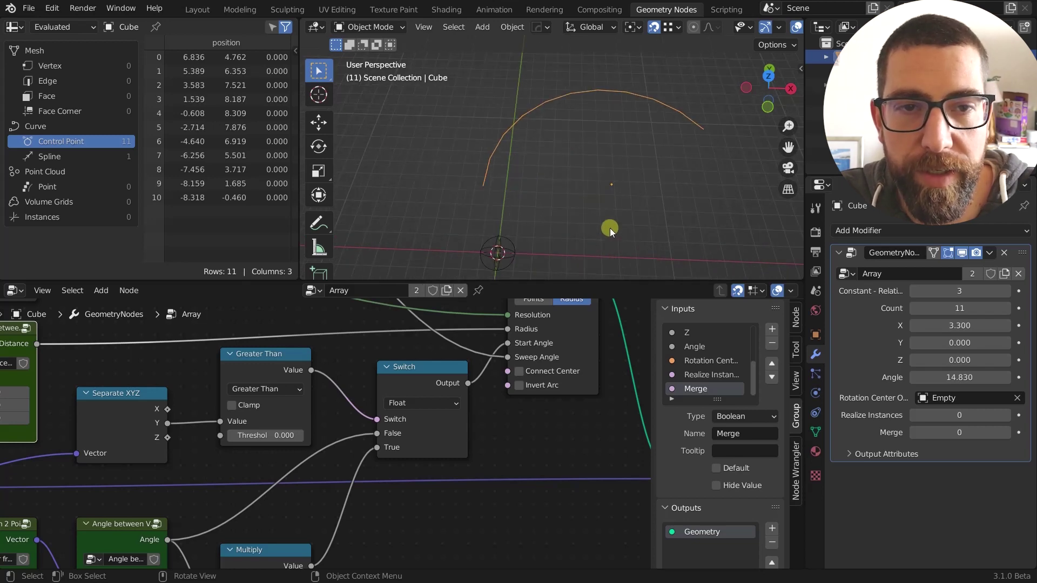
{"action": "scroll", "coordinate": [591, 194], "scroll_direction": "down", "scroll_amount": 12}
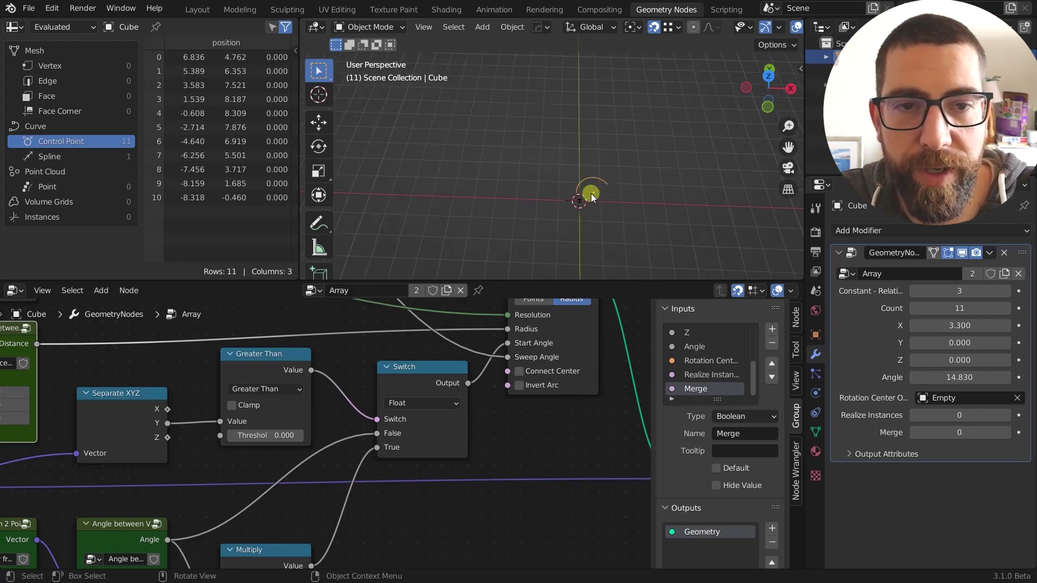
{"action": "scroll", "coordinate": [495, 403], "scroll_direction": "down", "scroll_amount": 6}
{"action": "scroll", "coordinate": [495, 402], "scroll_direction": "down", "scroll_amount": 7}
{"action": "middle_click_drag", "start_coordinate": [523, 396], "coordinate": [332, 476]}
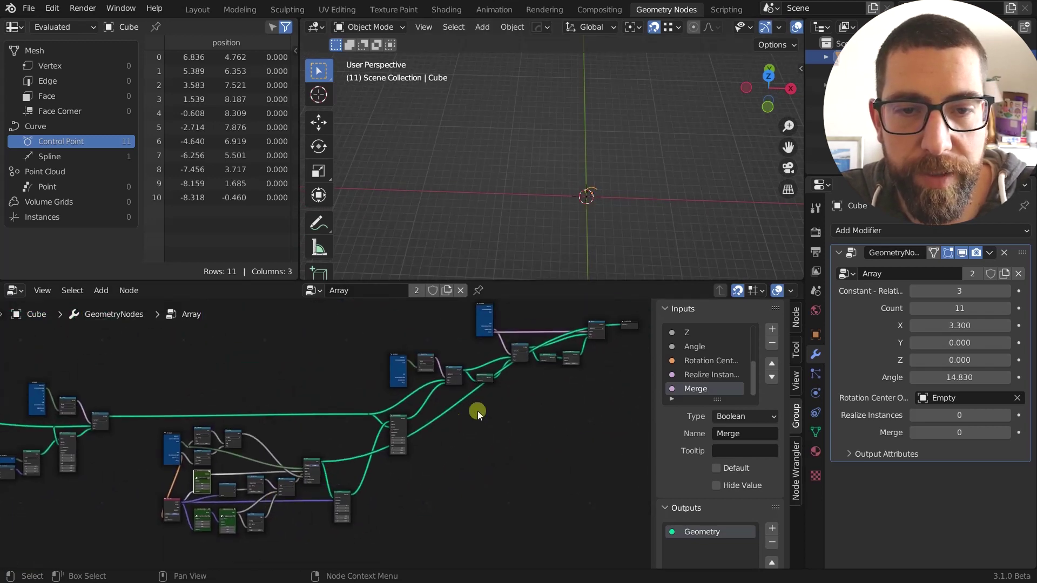
{"action": "left_click", "coordinate": [598, 325], "text": "ctrl+shift"}
{"action": "key", "text": "KP_Decimal"}
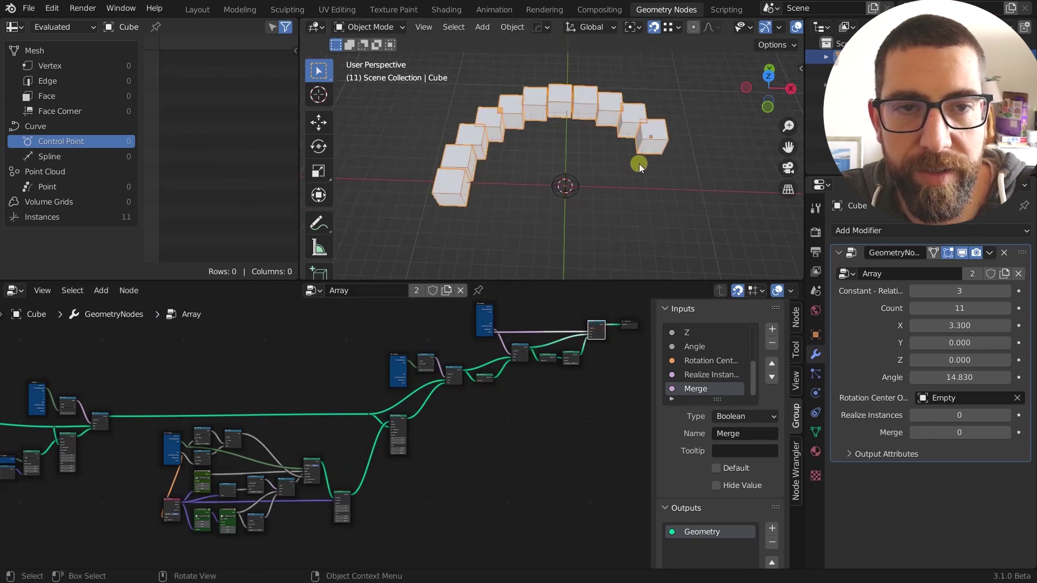
Set the Array modifier's Count to 1 and inspect the single remaining cube beside the Empty.
{"action": "double_click", "coordinate": [954, 306]}
{"action": "type", "text": "1"}
{"action": "key", "text": "Return"}
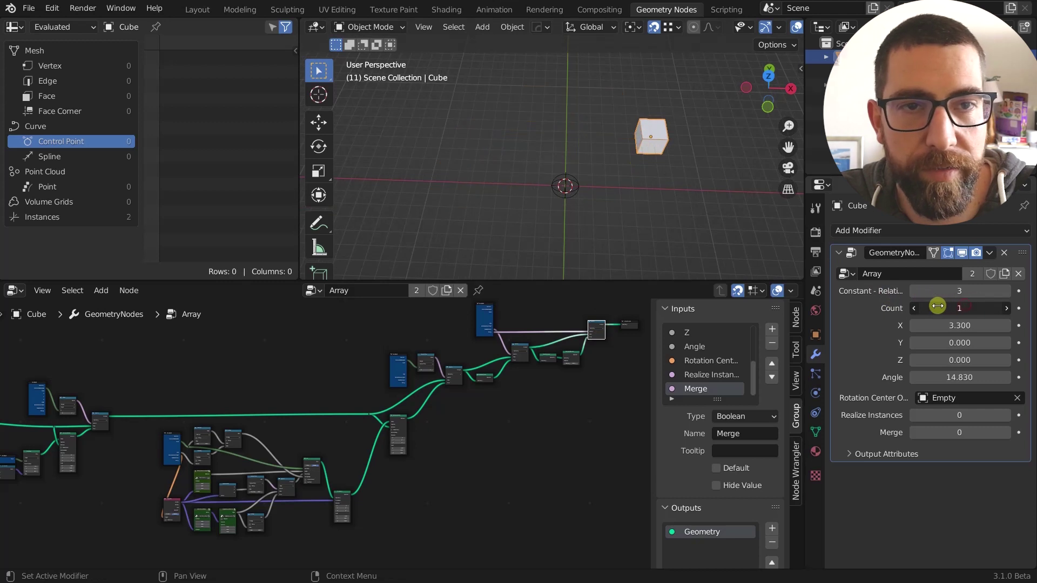
{"action": "middle_click_drag", "start_coordinate": [701, 211], "coordinate": [654, 146]}
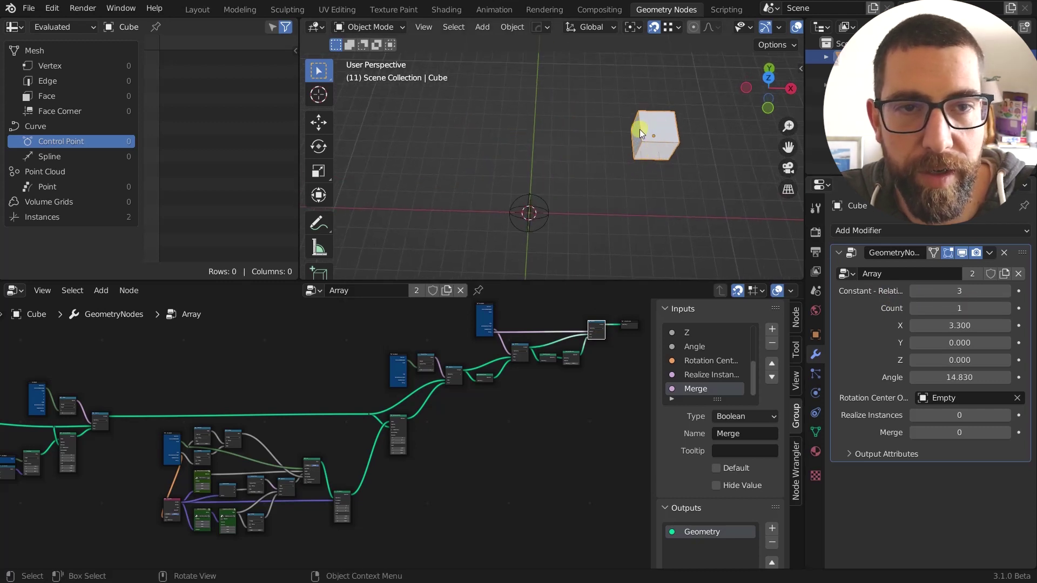
{"action": "scroll", "coordinate": [542, 208], "scroll_direction": "down", "scroll_amount": 3}
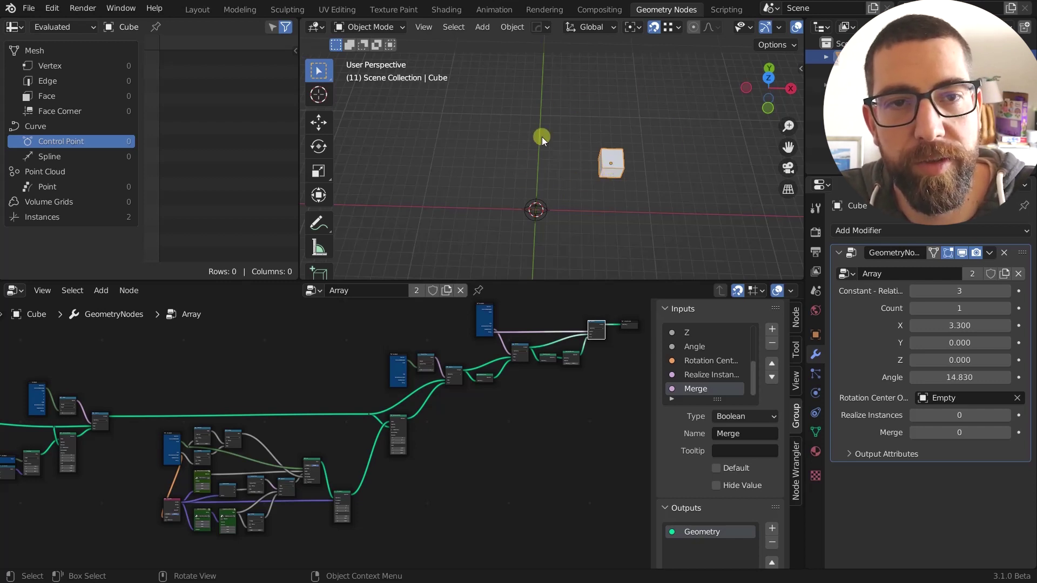
{"action": "scroll", "coordinate": [618, 167], "scroll_direction": "up", "scroll_amount": 2}
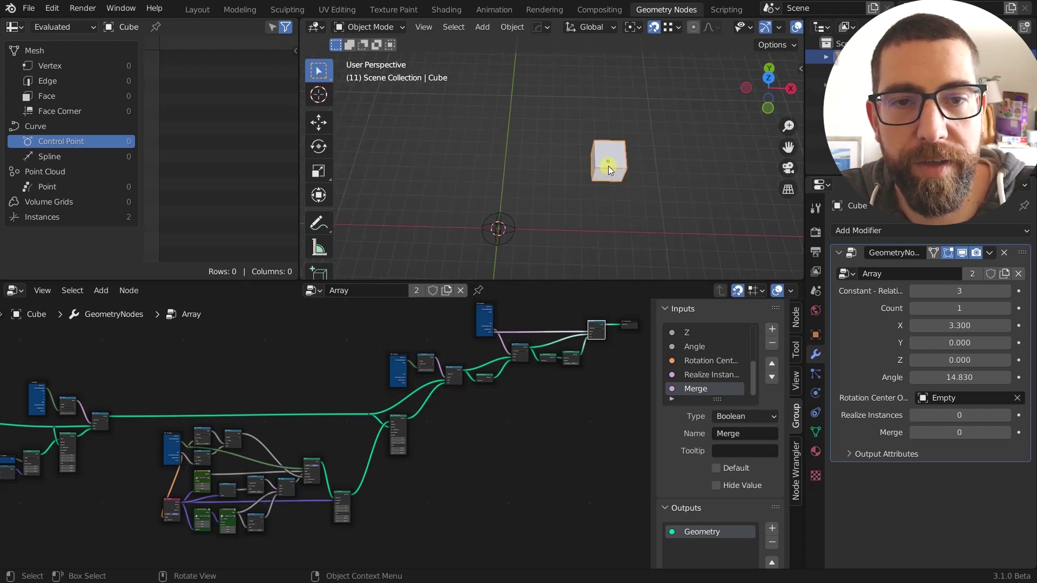
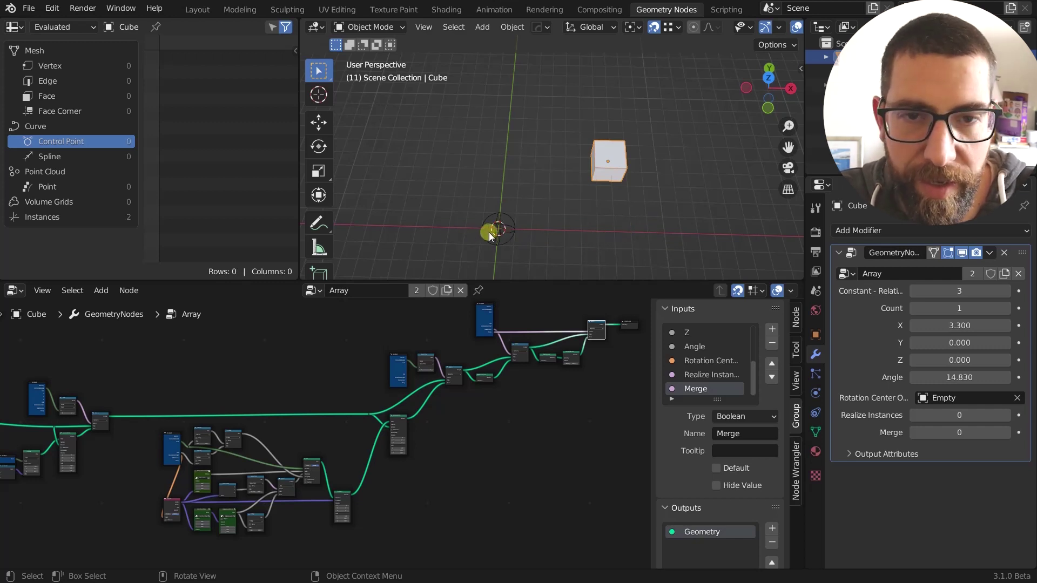
Annotate the angle β at the Empty between the X axis and a line to the cube, and erase the annotation.
{"action": "left_click_drag", "start_coordinate": [489, 232], "coordinate": [701, 236]}
{"action": "left_click_drag", "start_coordinate": [499, 227], "coordinate": [619, 162]}
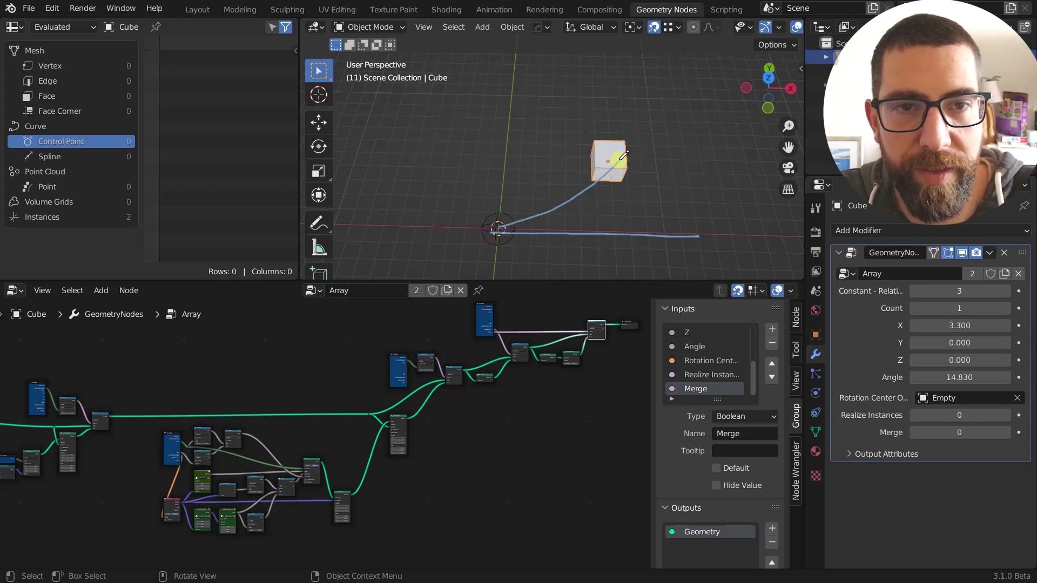
{"action": "mouse_move", "coordinate": [590, 196]}
{"action": "left_mouse_down"}
{"action": "mouse_move", "coordinate": [598, 219]}
{"action": "mouse_move", "coordinate": [625, 197]}
{"action": "mouse_move", "coordinate": [620, 210]}
{"action": "left_mouse_up"}
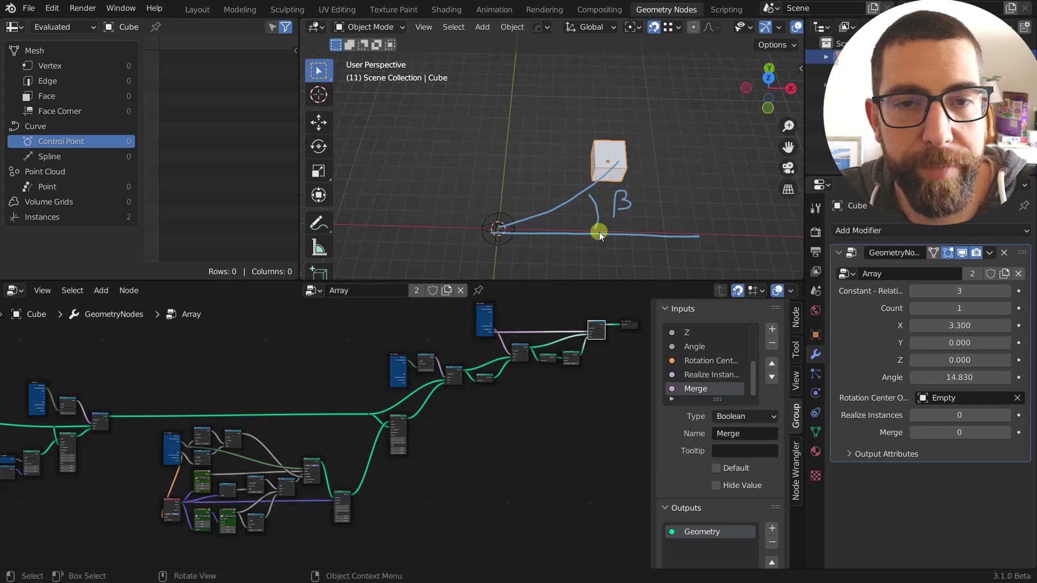
{"action": "mouse_move", "coordinate": [599, 228]}
{"action": "left_mouse_down", "text": "ctrl"}
{"action": "mouse_move", "coordinate": [618, 225]}
{"action": "mouse_move", "coordinate": [629, 184]}
{"action": "mouse_move", "coordinate": [482, 222]}
{"action": "left_mouse_up", "text": "ctrl"}
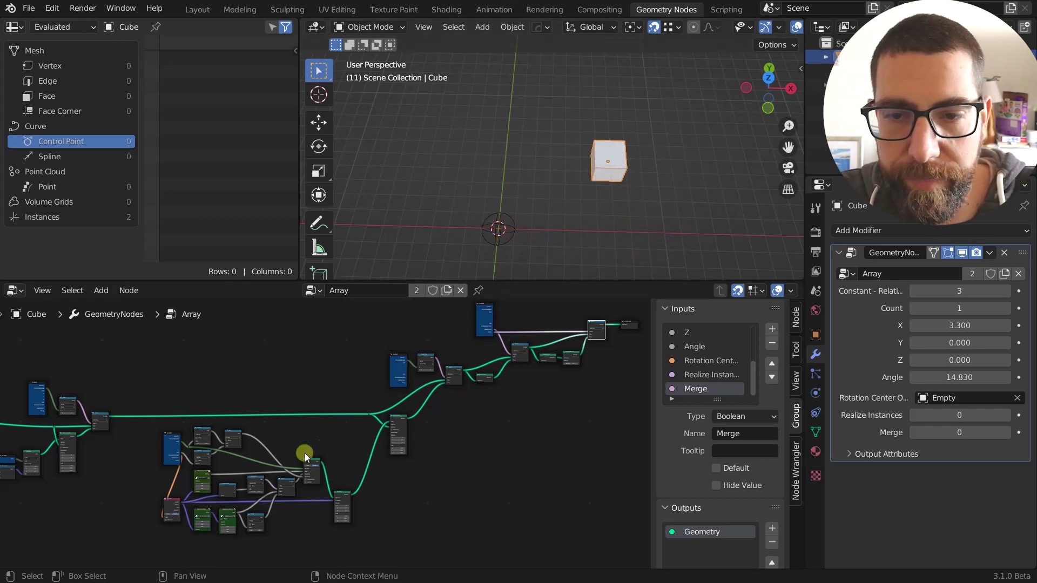
Preview the Arc node's output and set the Array modifier's Count to 10.
{"action": "left_click", "coordinate": [397, 416], "text": "ctrl+shift"}
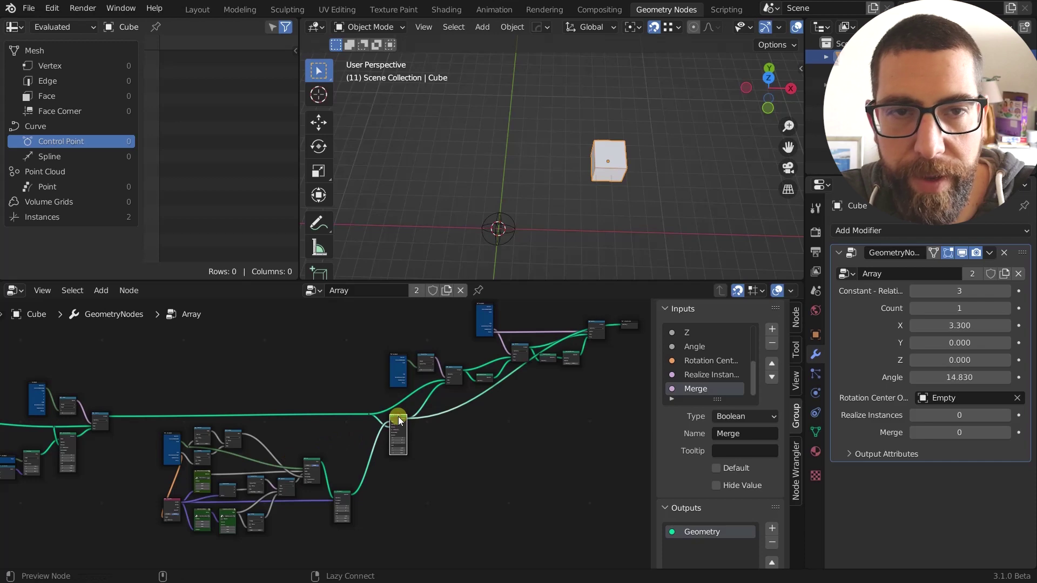
{"action": "left_click", "coordinate": [318, 461], "text": "ctrl+shift"}
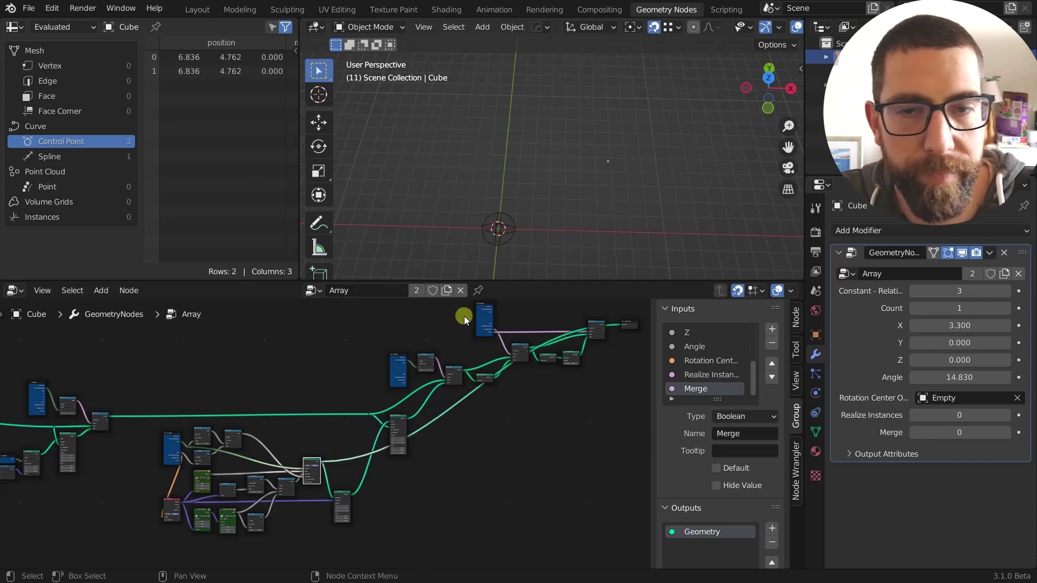
{"action": "scroll", "coordinate": [381, 488], "scroll_direction": "up", "scroll_amount": 2}
{"action": "middle_click_drag", "start_coordinate": [382, 488], "coordinate": [554, 448]}
{"action": "scroll", "coordinate": [515, 414], "scroll_direction": "up", "scroll_amount": 4}
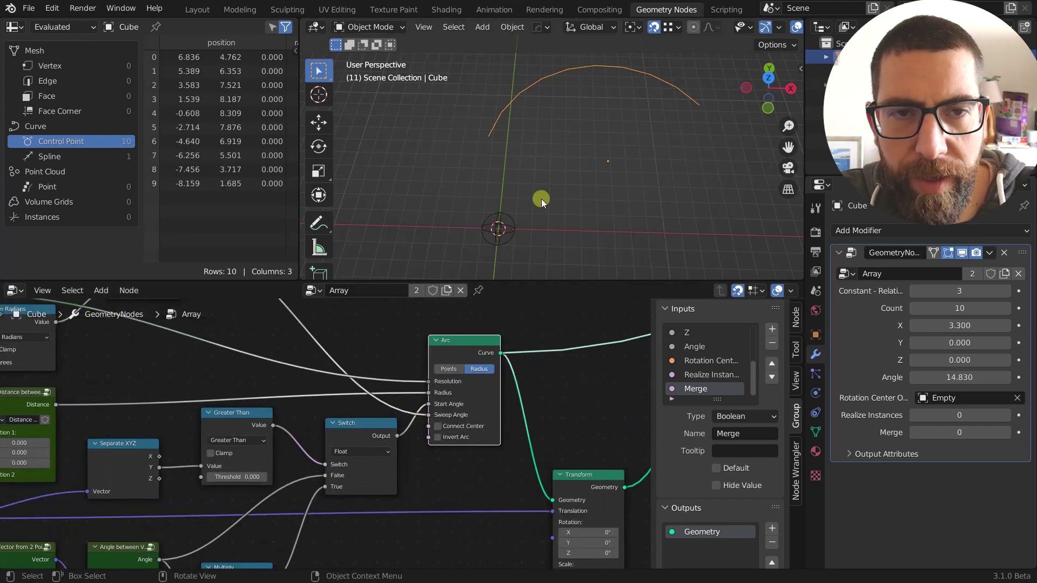
Annotate the angle at the arc's center between the X direction and the line to the arc's first point.
{"action": "mouse_move", "coordinate": [541, 199]}
{"action": "middle_mouse_down"}
{"action": "mouse_move", "coordinate": [550, 167]}
{"action": "mouse_move", "coordinate": [543, 197]}
{"action": "middle_mouse_up"}
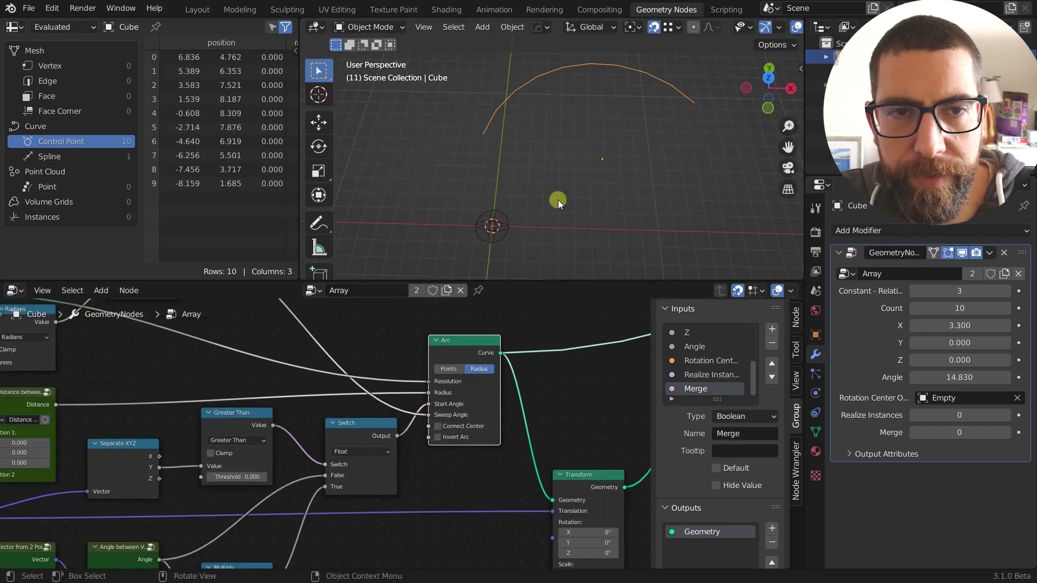
{"action": "right_click", "coordinate": [598, 160]}
{"action": "mouse_move", "coordinate": [602, 160]}
{"action": "left_mouse_down"}
{"action": "mouse_move", "coordinate": [706, 164]}
{"action": "mouse_move", "coordinate": [604, 161]}
{"action": "mouse_move", "coordinate": [693, 103]}
{"action": "mouse_move", "coordinate": [666, 128]}
{"action": "mouse_move", "coordinate": [672, 157]}
{"action": "left_mouse_up"}
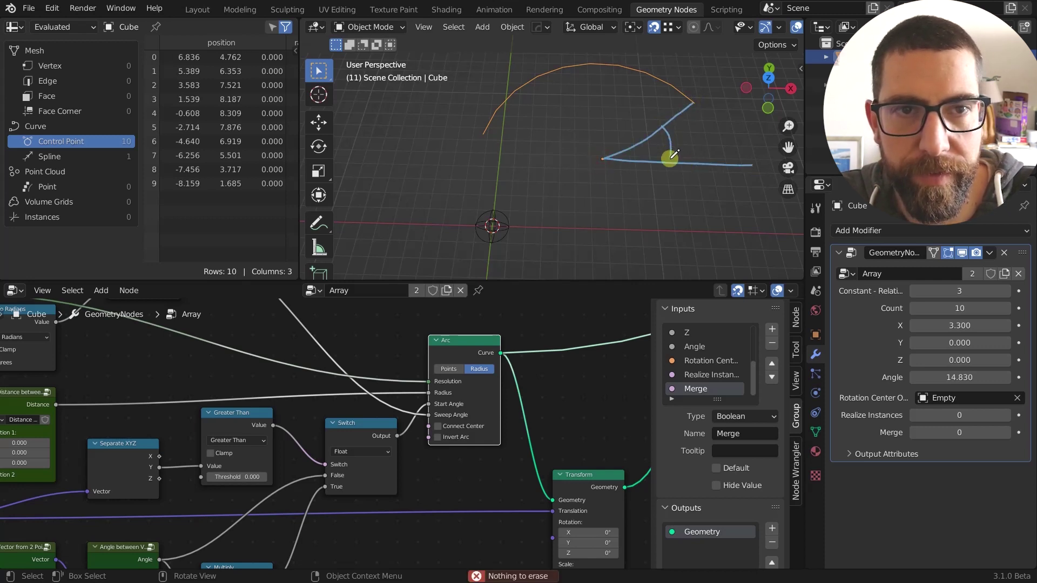
Examine how Object Info, Vector from 2 Points, Angle between Vectors and Multiply feed the start angle Switch.
{"action": "scroll", "coordinate": [394, 375], "scroll_direction": "down", "scroll_amount": 2}
{"action": "middle_click_drag", "start_coordinate": [394, 375], "coordinate": [513, 381]}
{"action": "scroll", "coordinate": [290, 470], "scroll_direction": "up", "scroll_amount": 3}
{"action": "middle_click_drag", "start_coordinate": [290, 471], "coordinate": [300, 415]}
{"action": "scroll", "coordinate": [300, 415], "scroll_direction": "up", "scroll_amount": 1}
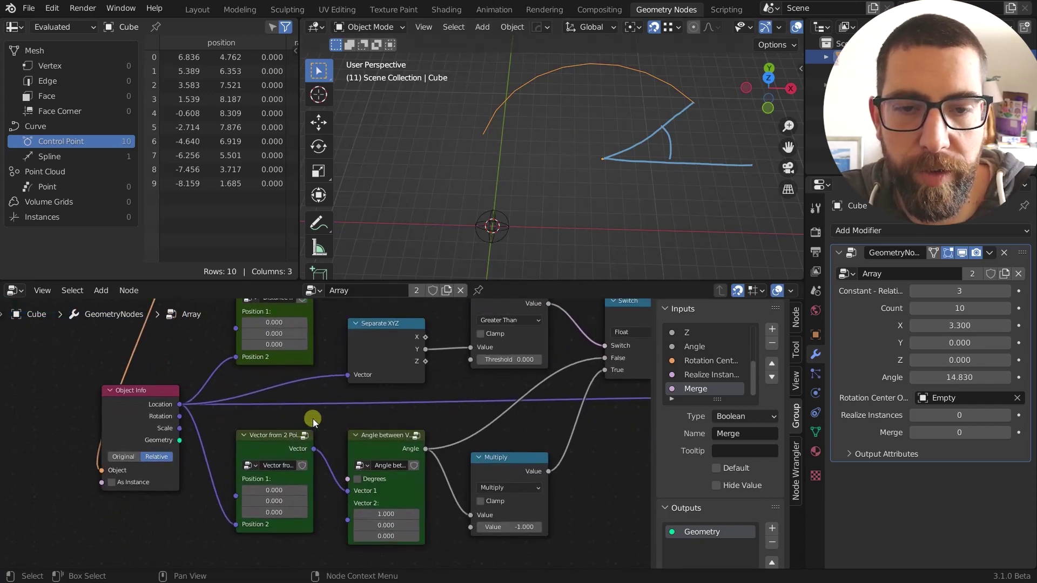
{"action": "scroll", "coordinate": [313, 419], "scroll_direction": "down", "scroll_amount": 1}
{"action": "scroll", "coordinate": [313, 419], "scroll_direction": "up", "scroll_amount": 1}
{"action": "middle_click_drag", "start_coordinate": [313, 419], "coordinate": [338, 380]}
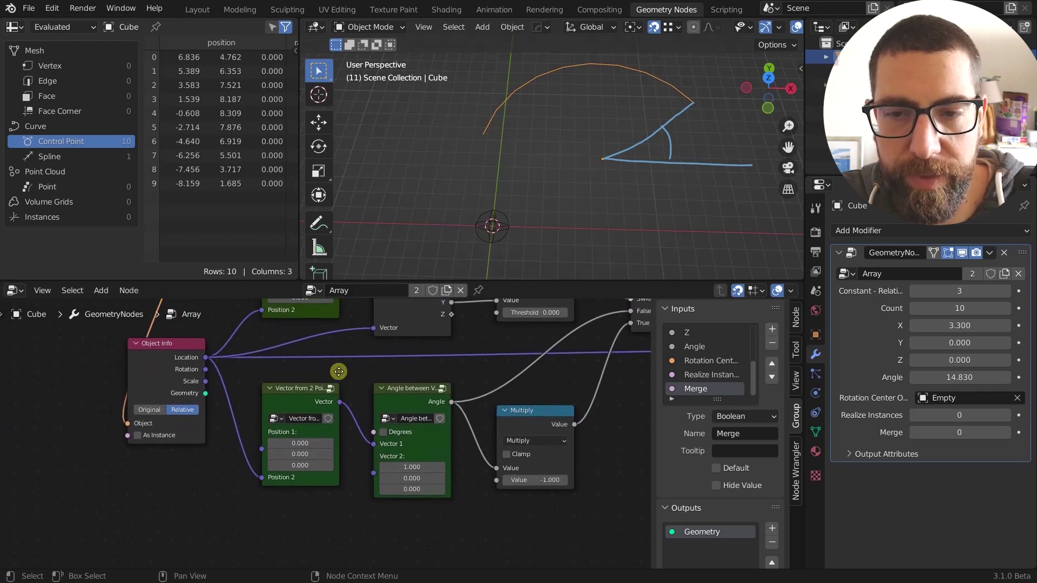
{"action": "scroll", "coordinate": [338, 380], "scroll_direction": "up", "scroll_amount": 1}
{"action": "scroll", "coordinate": [183, 365], "scroll_direction": "down", "scroll_amount": 1}
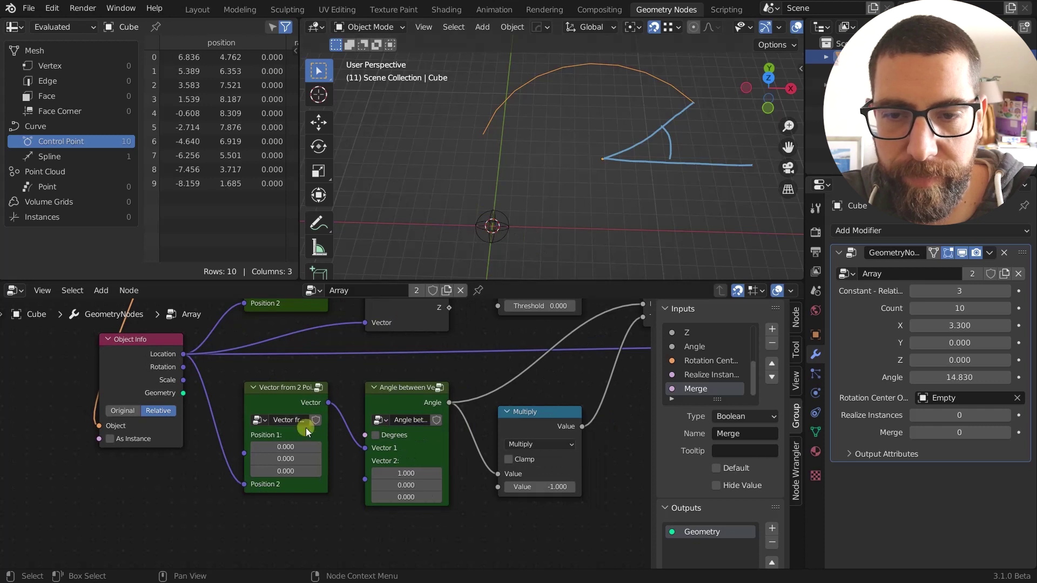
Open the Vector from 2 Points group, examine its Separate XYZ, Subtract and Combine XYZ nodes, and return to the Array tree.
{"action": "left_click", "coordinate": [291, 401]}
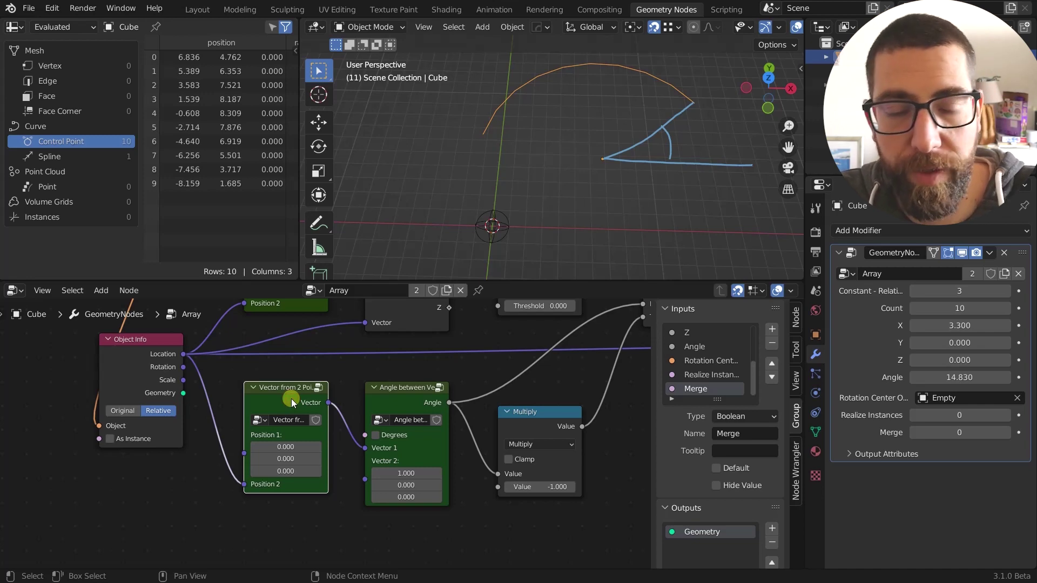
{"action": "key", "text": "ctrl"}
{"action": "key", "text": "Tab"}
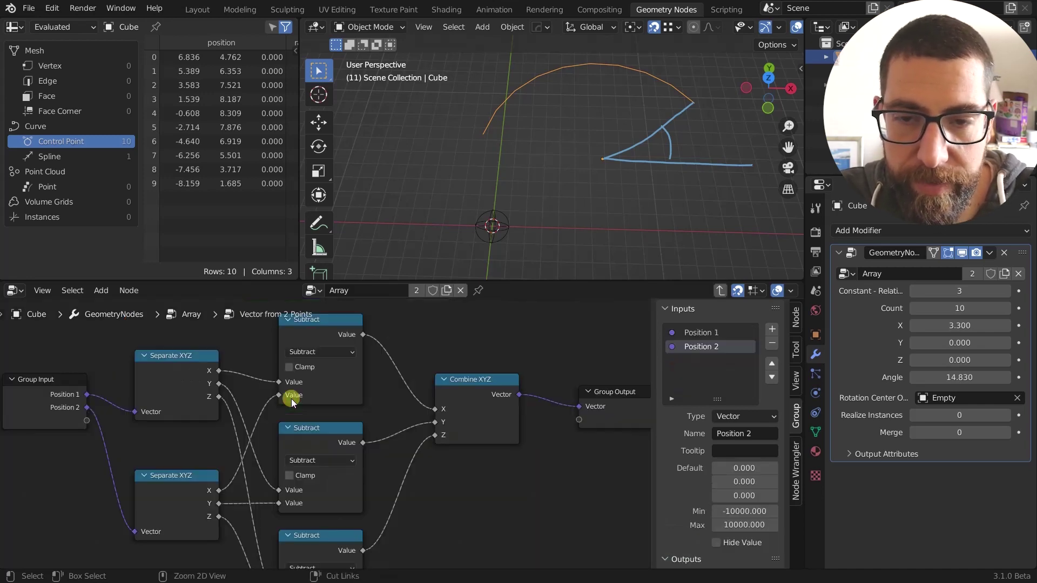
{"action": "scroll", "coordinate": [408, 364], "scroll_direction": "down", "scroll_amount": 3}
{"action": "scroll", "coordinate": [447, 456], "scroll_direction": "up", "scroll_amount": 3}
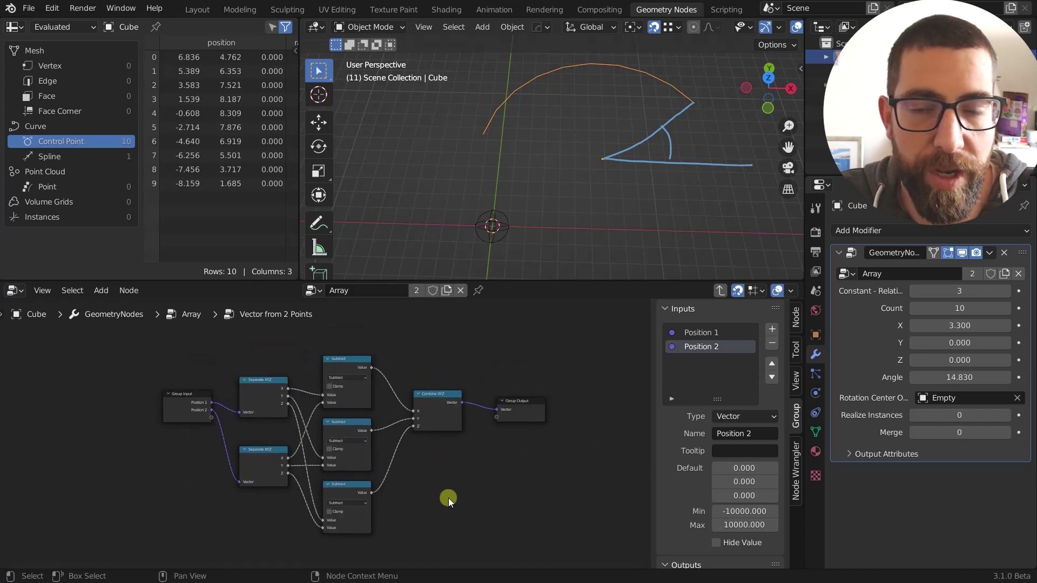
{"action": "scroll", "coordinate": [449, 498], "scroll_direction": "up", "scroll_amount": 1}
{"action": "middle_click_drag", "start_coordinate": [449, 498], "coordinate": [457, 498]}
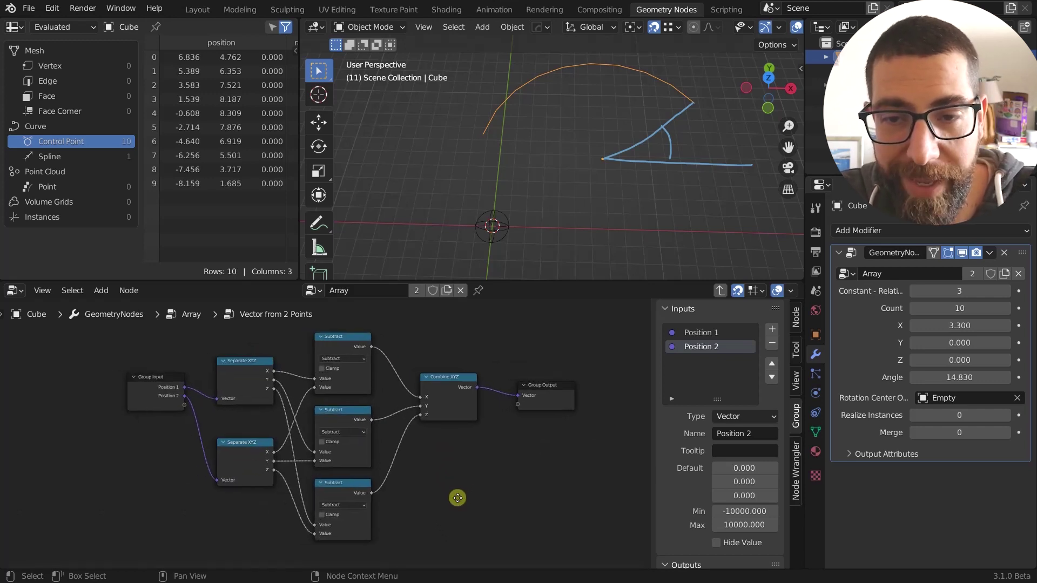
{"action": "scroll", "coordinate": [457, 496], "scroll_direction": "down", "scroll_amount": 1}
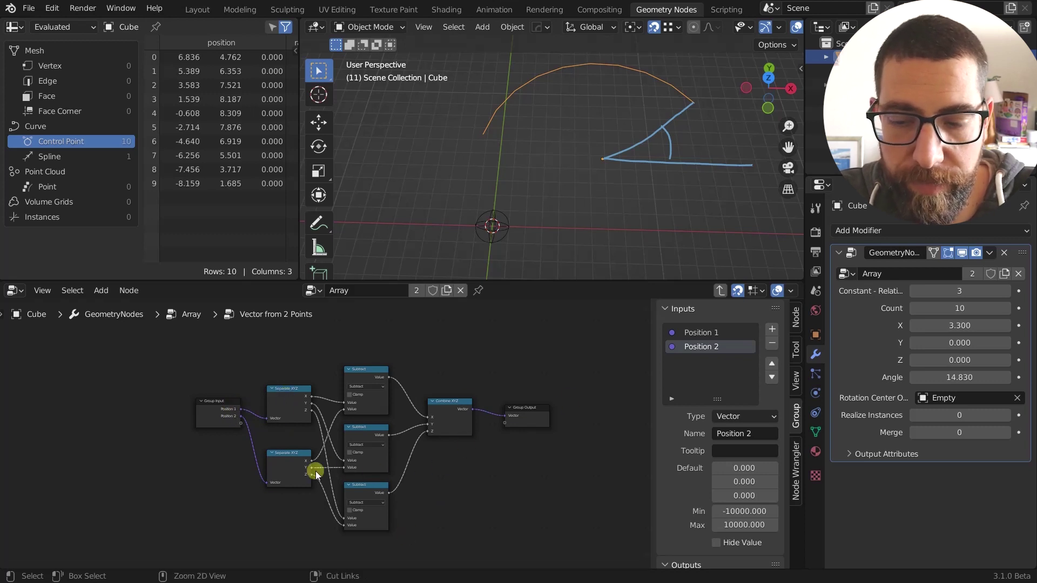
{"action": "key", "text": "Tab"}
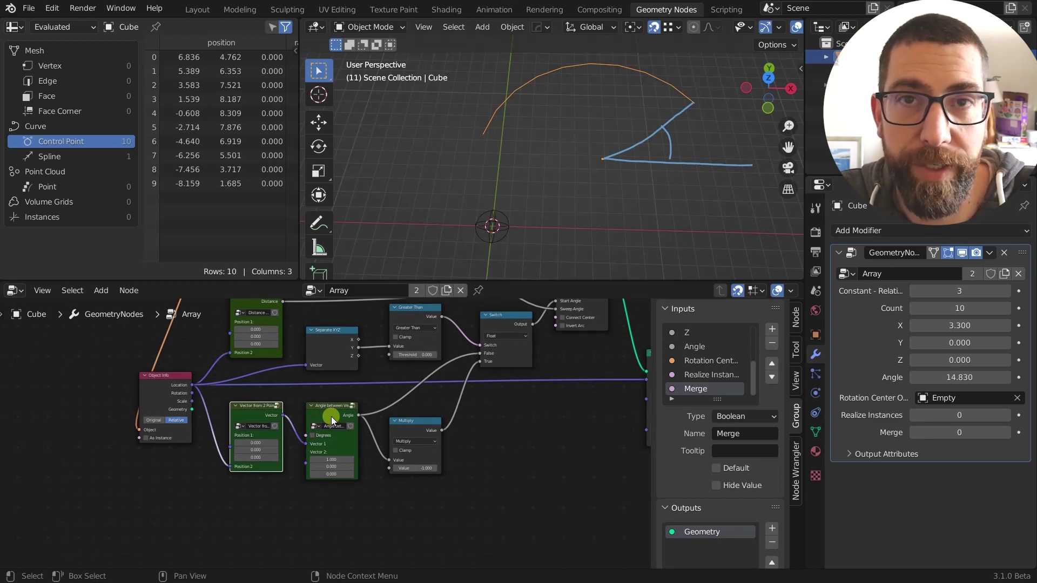
Open the Angle between Vectors group, examine its Dot Product, Length, Divide and Arccosine nodes, and return to the Array tree.
{"action": "left_click", "coordinate": [331, 416]}
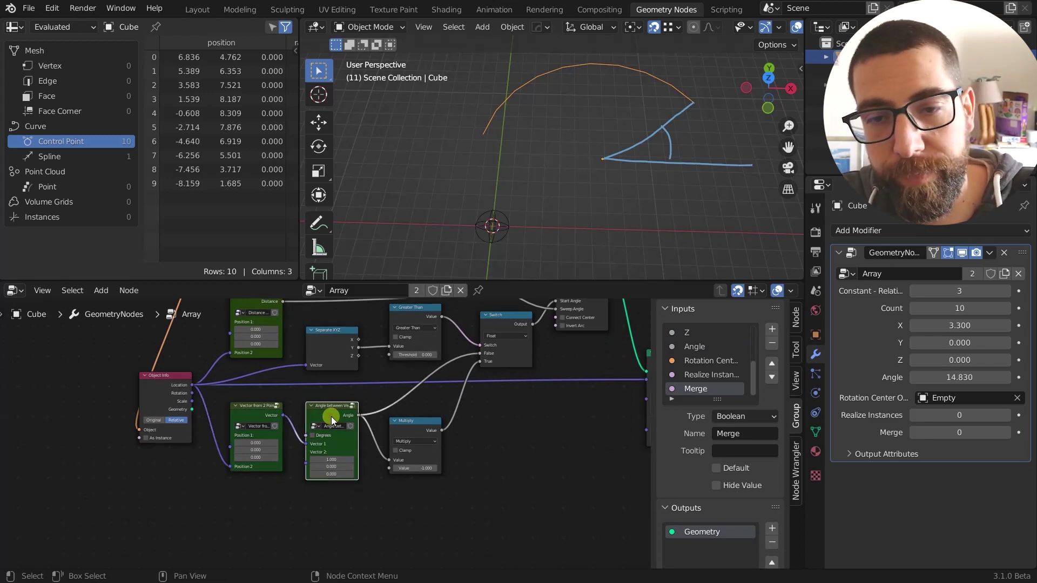
{"action": "key", "text": "Tab"}
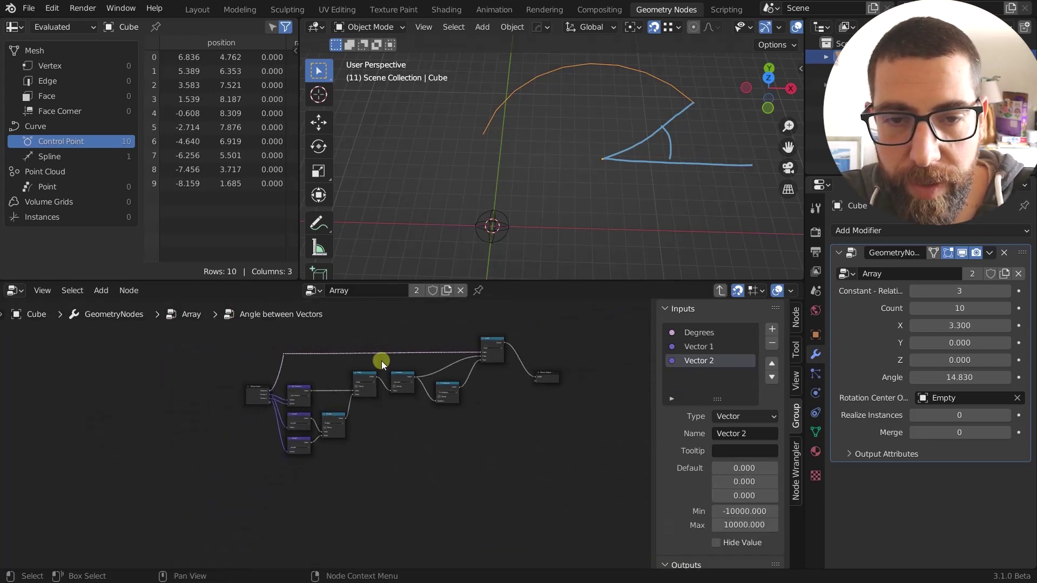
{"action": "middle_click_drag", "start_coordinate": [381, 361], "coordinate": [334, 481]}
{"action": "scroll", "coordinate": [333, 482], "scroll_direction": "up", "scroll_amount": 2}
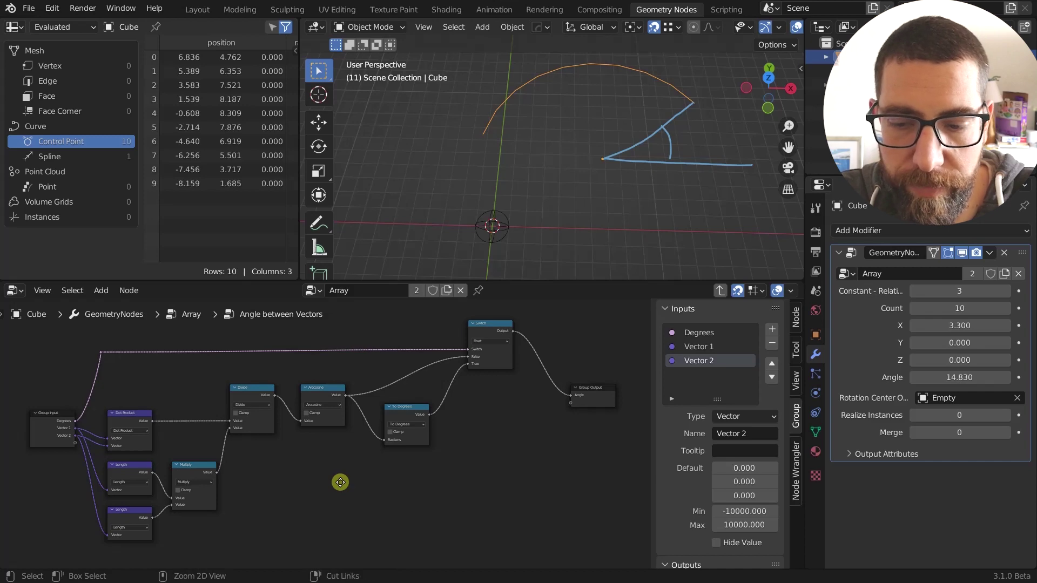
{"action": "key", "text": "Tab"}
Inspect the link from Object Info's Location to the Vector from 2 Points node's Position 2 input.
{"action": "scroll", "coordinate": [328, 417], "scroll_direction": "down", "scroll_amount": 1}
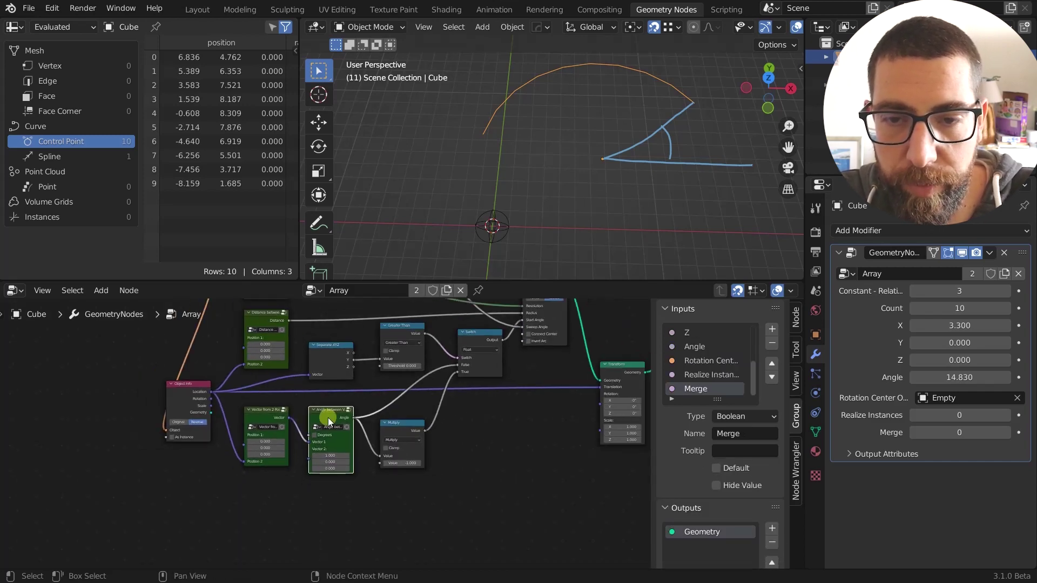
{"action": "middle_click_drag", "start_coordinate": [328, 417], "coordinate": [336, 418]}
{"action": "scroll", "coordinate": [299, 440], "scroll_direction": "up", "scroll_amount": 2}
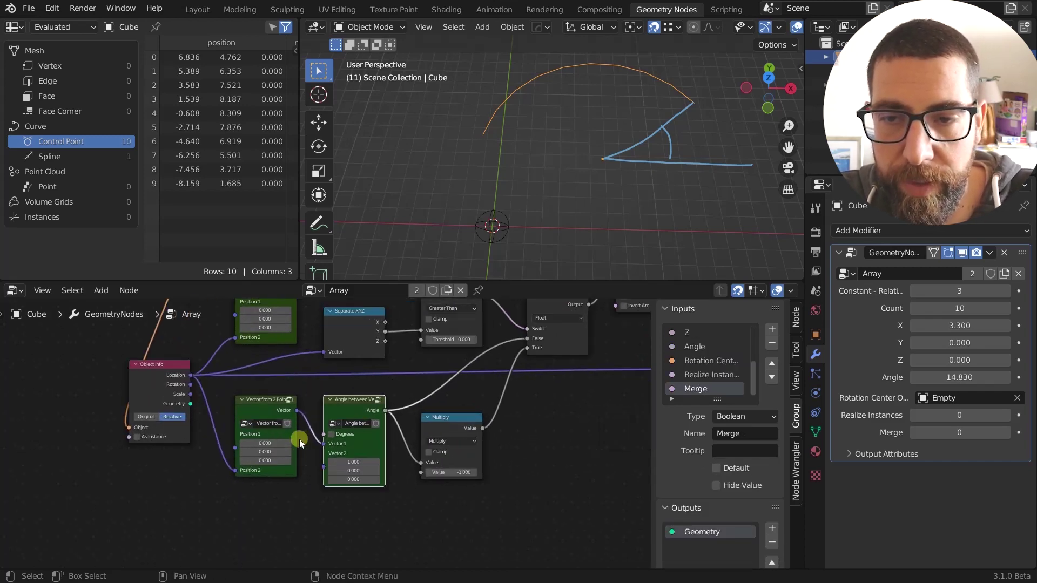
{"action": "middle_click_drag", "start_coordinate": [236, 484], "coordinate": [256, 502]}
{"action": "scroll", "coordinate": [233, 488], "scroll_direction": "up", "scroll_amount": 1}
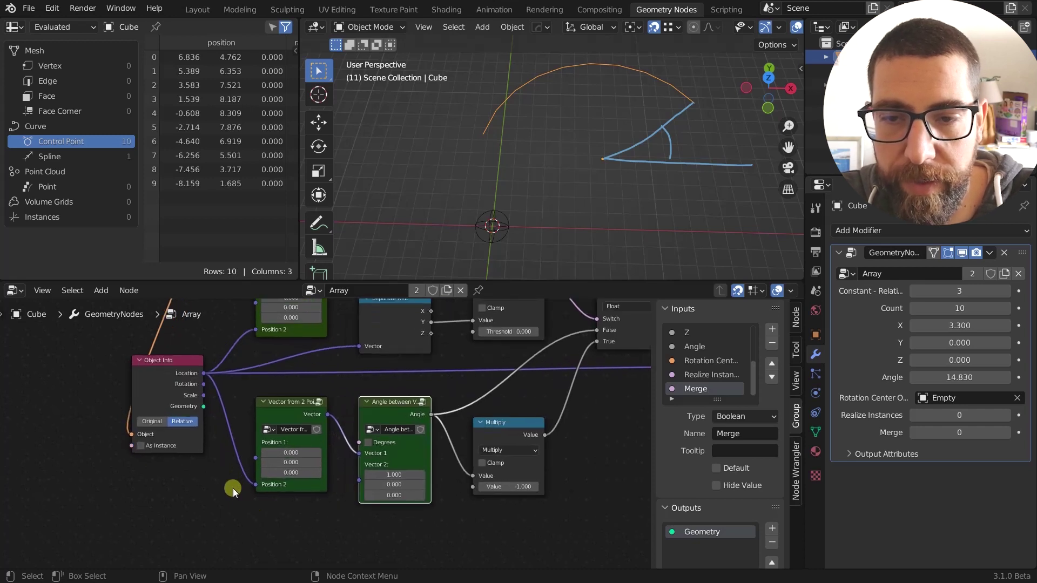
{"action": "mouse_move", "coordinate": [204, 376]}
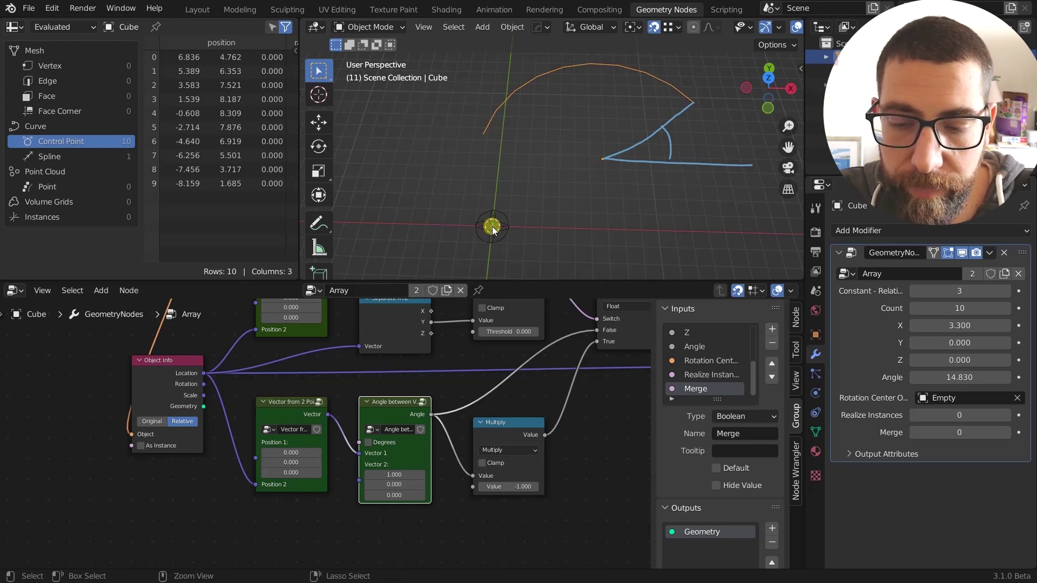
Clear the angle annotation and duplicate the Cube object in place.
{"action": "key", "text": "ctrl+Tab"}
{"action": "left_click", "coordinate": [554, 212]}
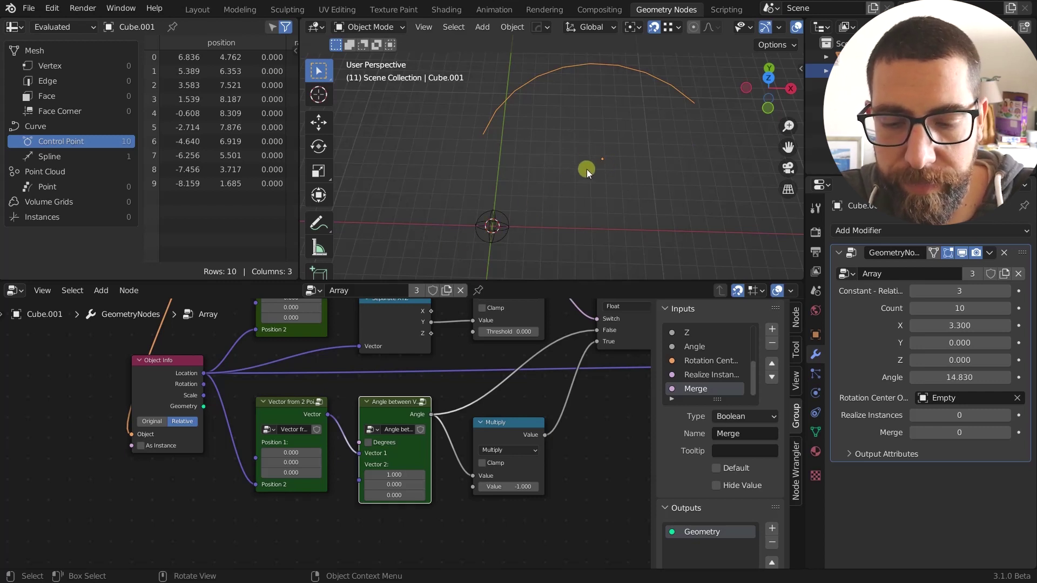
Annotate the viewport with two arrows from the world origin, one to the cube's origin and one along the positive X axis.
{"action": "mouse_move", "coordinate": [496, 226]}
{"action": "left_mouse_down"}
{"action": "mouse_move", "coordinate": [595, 165]}
{"action": "mouse_move", "coordinate": [593, 181]}
{"action": "left_mouse_up"}
{"action": "left_click", "coordinate": [296, 411]}
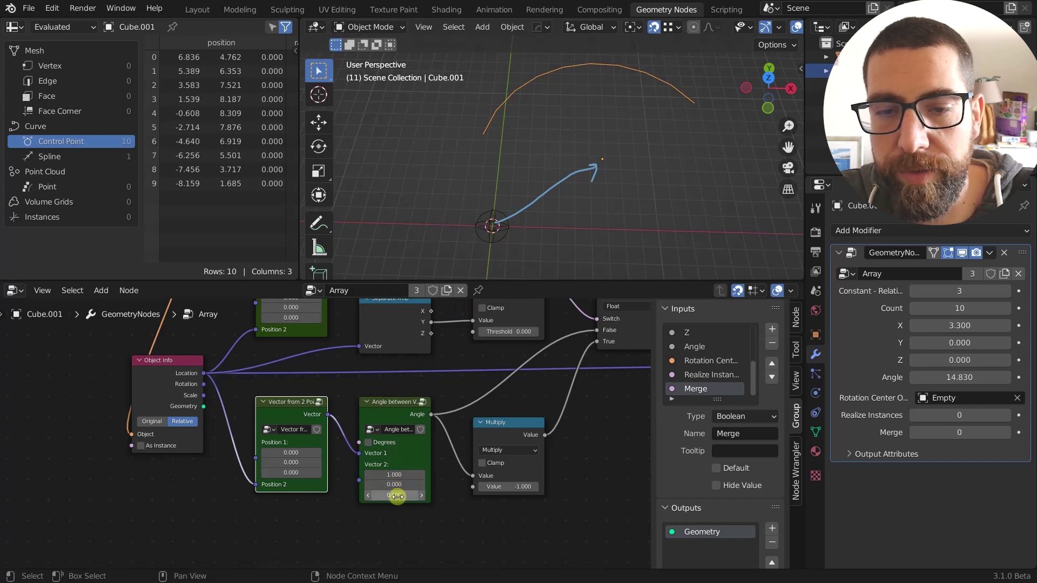
{"action": "mouse_move", "coordinate": [501, 230]}
{"action": "left_mouse_down"}
{"action": "mouse_move", "coordinate": [621, 223]}
{"action": "mouse_move", "coordinate": [616, 233]}
{"action": "left_mouse_up"}
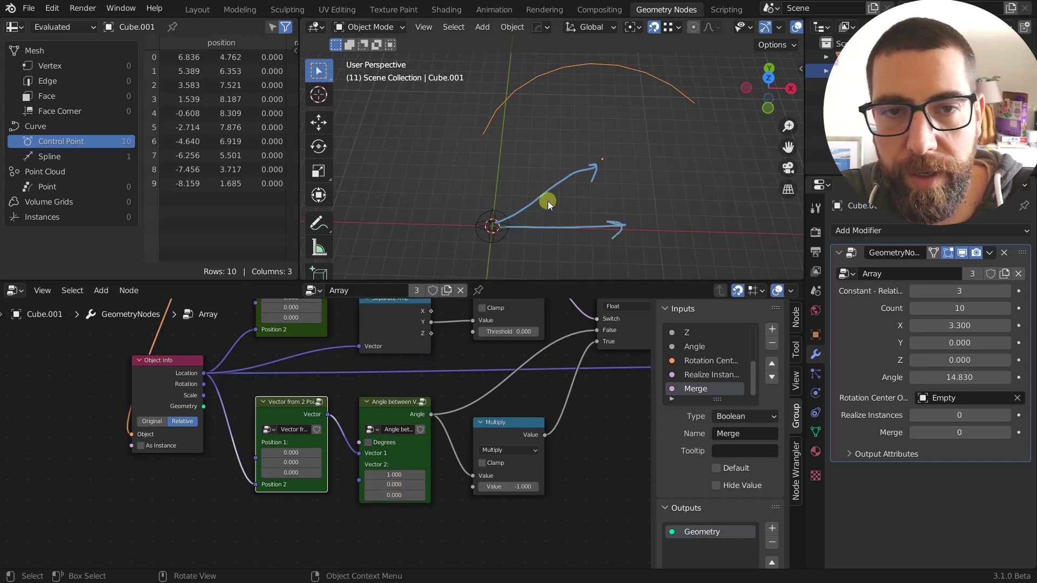
Follow the Angle between Vectors output through the Multiply and Switch nodes to the Arc node's Start Angle.
{"action": "middle_click_drag", "start_coordinate": [420, 439], "coordinate": [339, 430]}
{"action": "scroll", "coordinate": [344, 421], "scroll_direction": "up", "scroll_amount": 1}
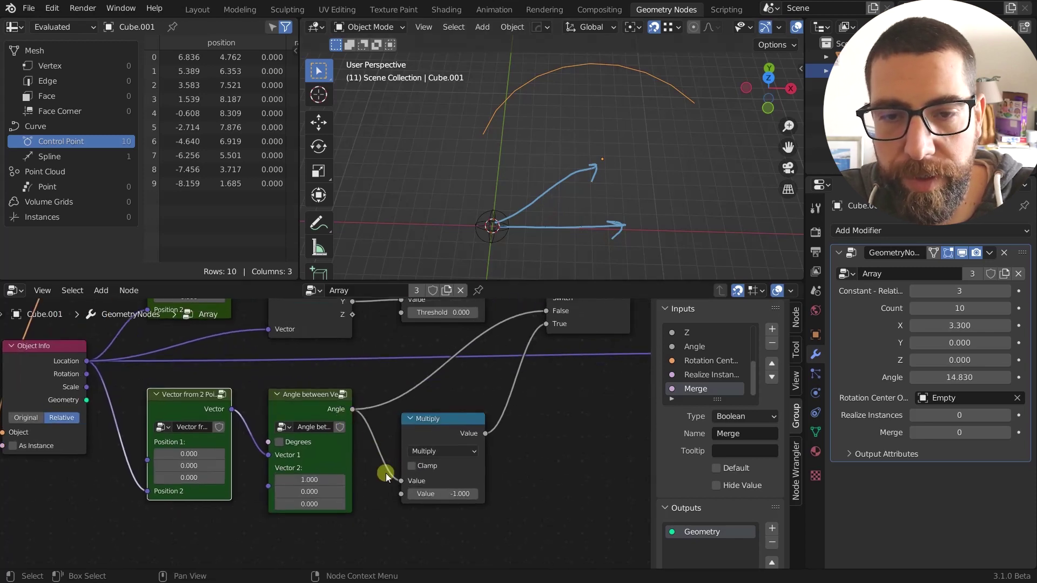
{"action": "scroll", "coordinate": [385, 473], "scroll_direction": "down", "scroll_amount": 2}
{"action": "middle_click_drag", "start_coordinate": [380, 485], "coordinate": [389, 528]}
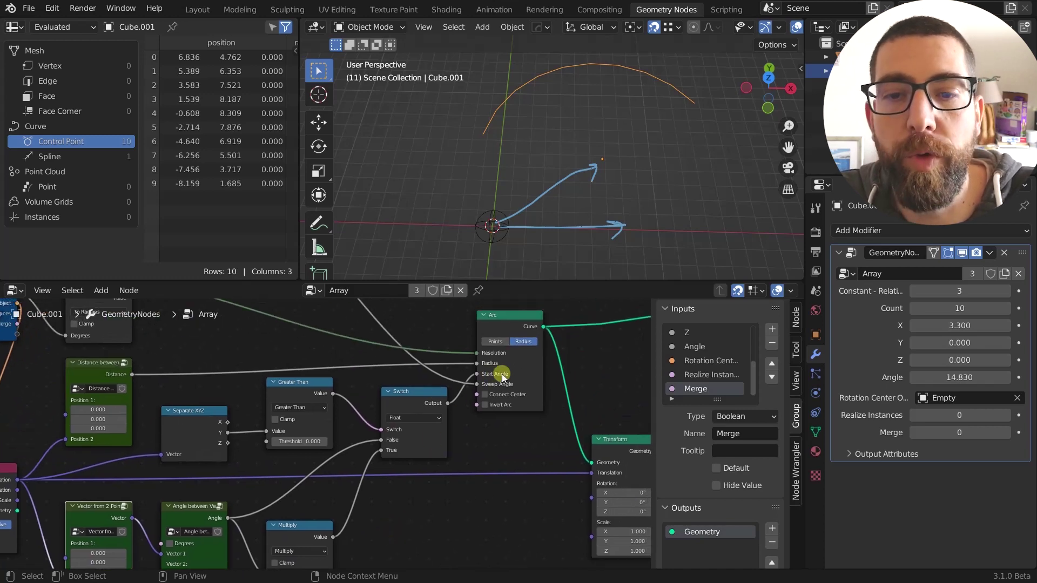
{"action": "middle_click_drag", "start_coordinate": [505, 408], "coordinate": [505, 432]}
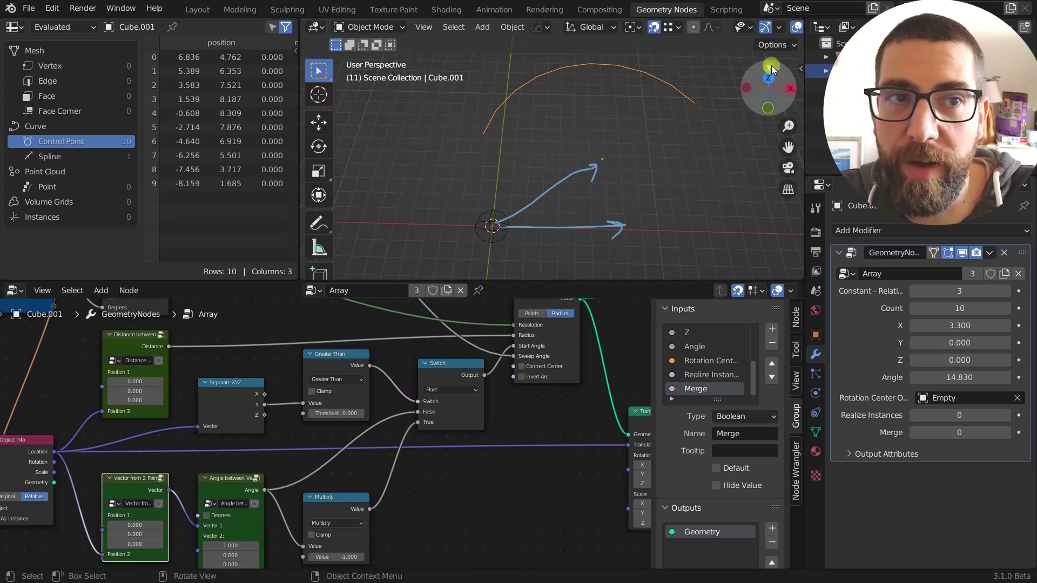
Try moving Cube.001 within the XY plane to below the X axis, and cancel the move.
{"action": "scroll", "coordinate": [604, 164], "scroll_direction": "down", "scroll_amount": 3}
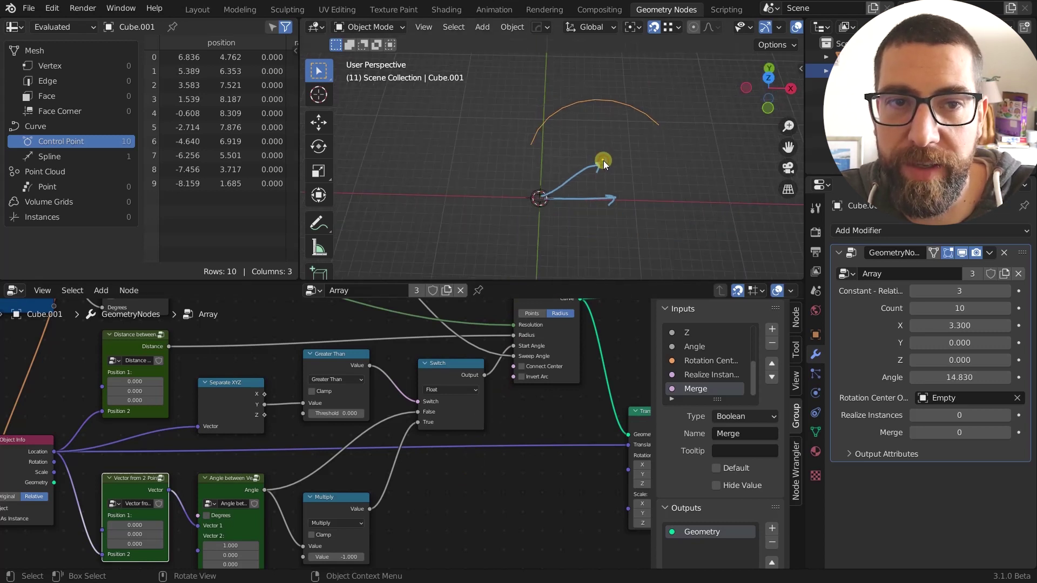
{"action": "key", "text": "g"}
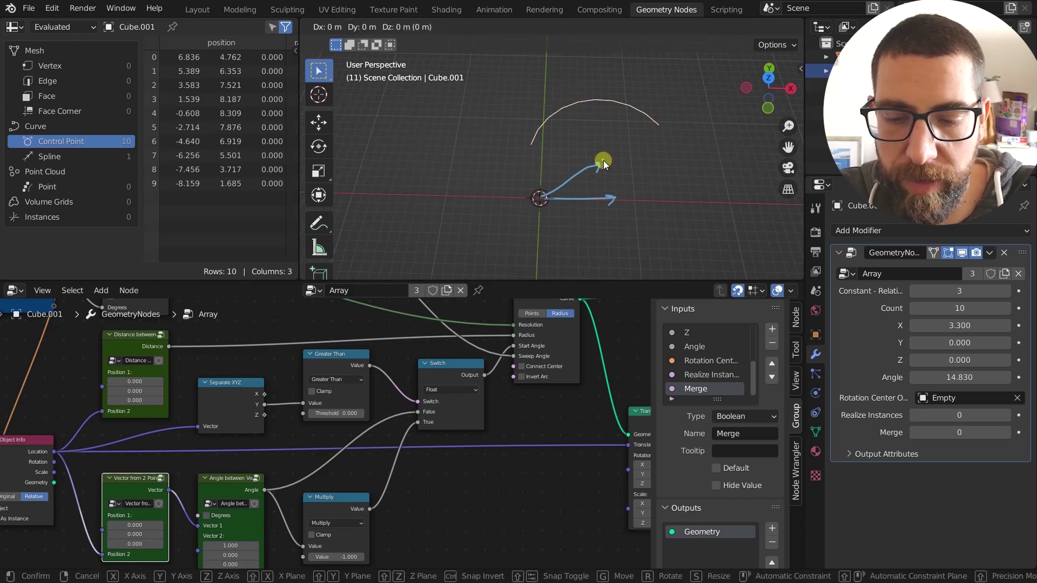
{"action": "key", "text": "shift+z"}
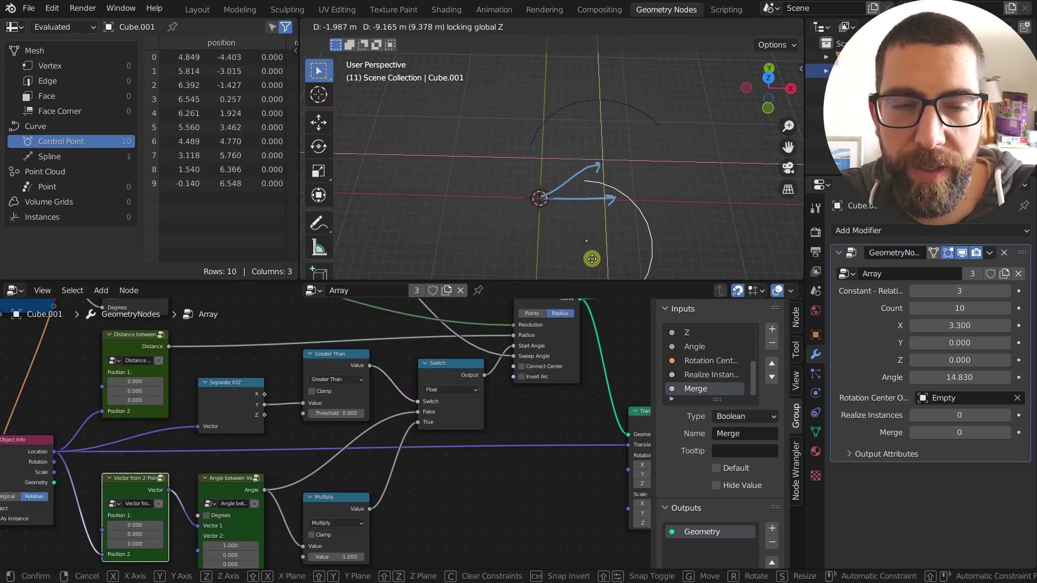
{"action": "right_click", "coordinate": [592, 259]}
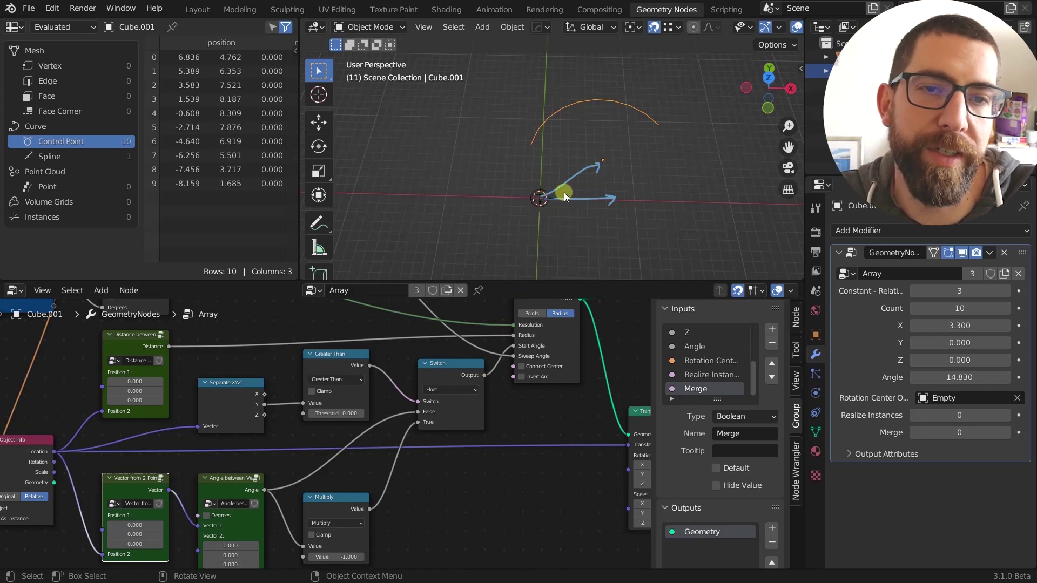
Examine the Separate XYZ node's Y output, the Greater Than comparison and the Multiply by -1 node.
{"action": "scroll", "coordinate": [433, 469], "scroll_direction": "up", "scroll_amount": 3}
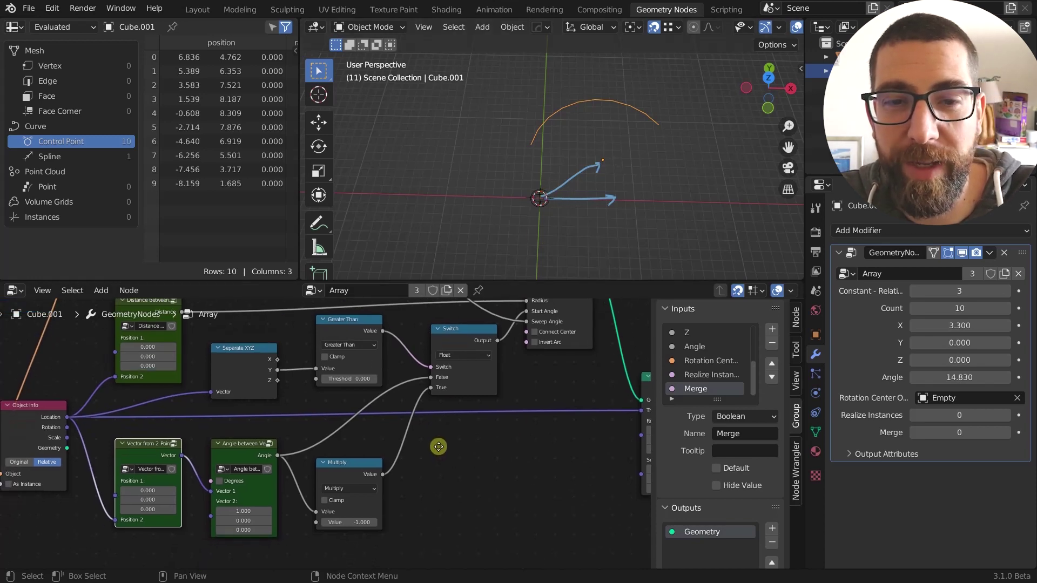
{"action": "scroll", "coordinate": [439, 448], "scroll_direction": "down", "scroll_amount": 2}
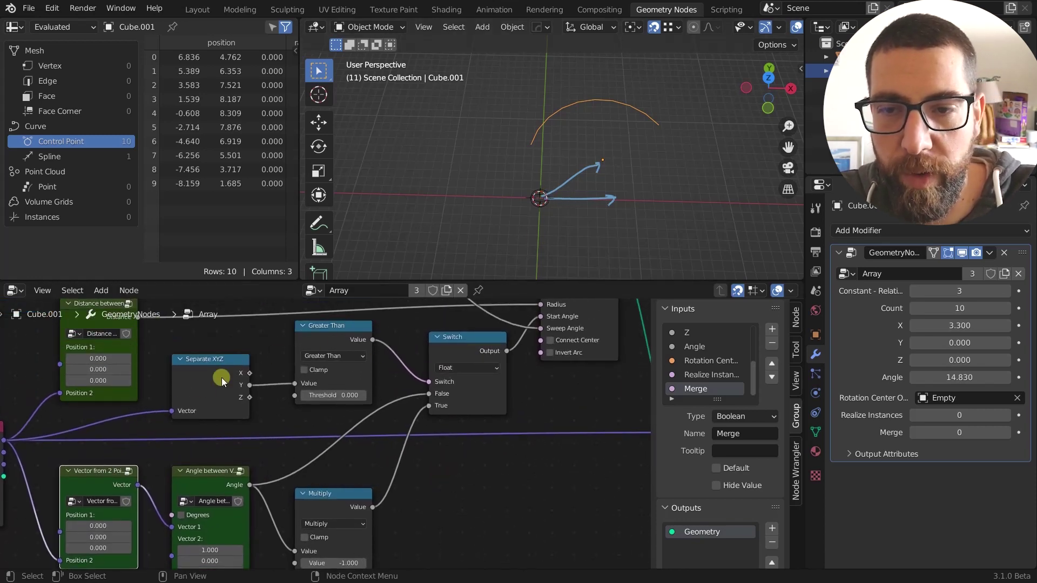
{"action": "left_click", "coordinate": [204, 388]}
{"action": "scroll", "coordinate": [204, 388], "scroll_direction": "up", "scroll_amount": 2}
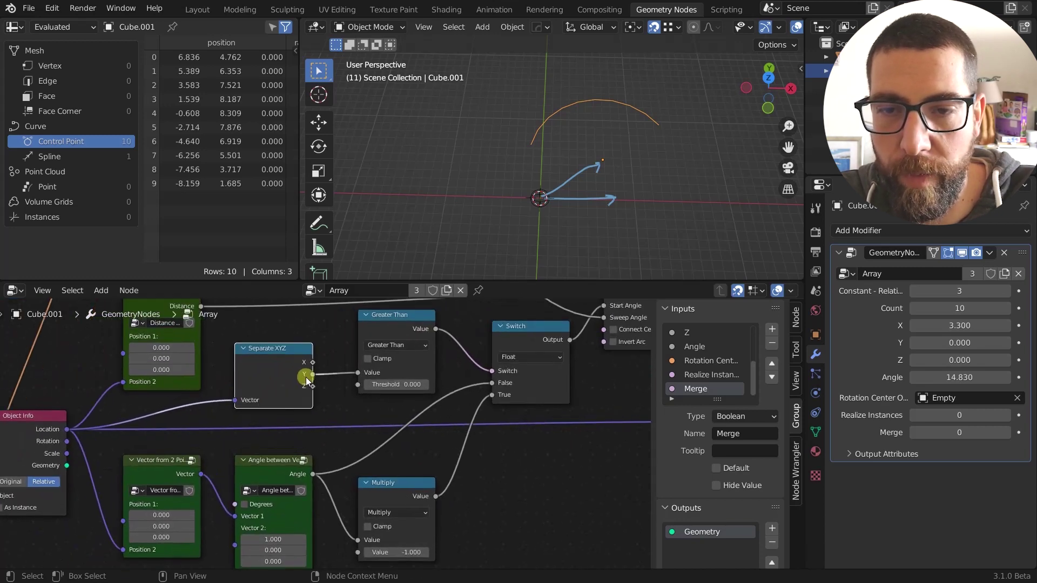
{"action": "middle_click_drag", "start_coordinate": [413, 366], "coordinate": [365, 363]}
{"action": "scroll", "coordinate": [443, 381], "scroll_direction": "up", "scroll_amount": 1}
{"action": "scroll", "coordinate": [444, 384], "scroll_direction": "up", "scroll_amount": 1}
{"action": "middle_click_drag", "start_coordinate": [514, 347], "coordinate": [437, 469]}
{"action": "left_click", "coordinate": [329, 452]}
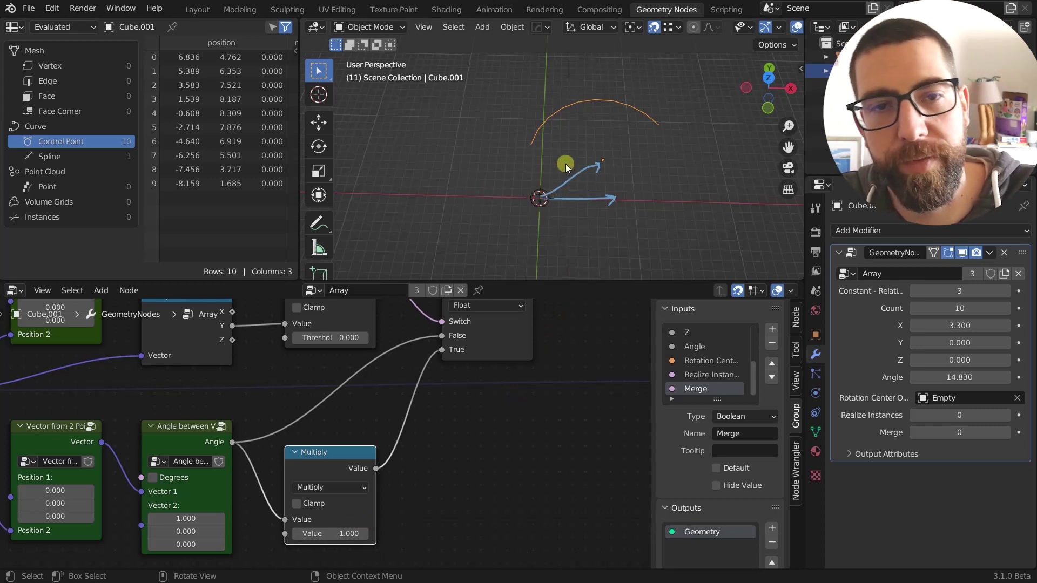
Examine how the Switch node chooses between the direct angle and the angle from the Multiply node.
{"action": "middle_click_drag", "start_coordinate": [690, 131], "coordinate": [555, 212]}
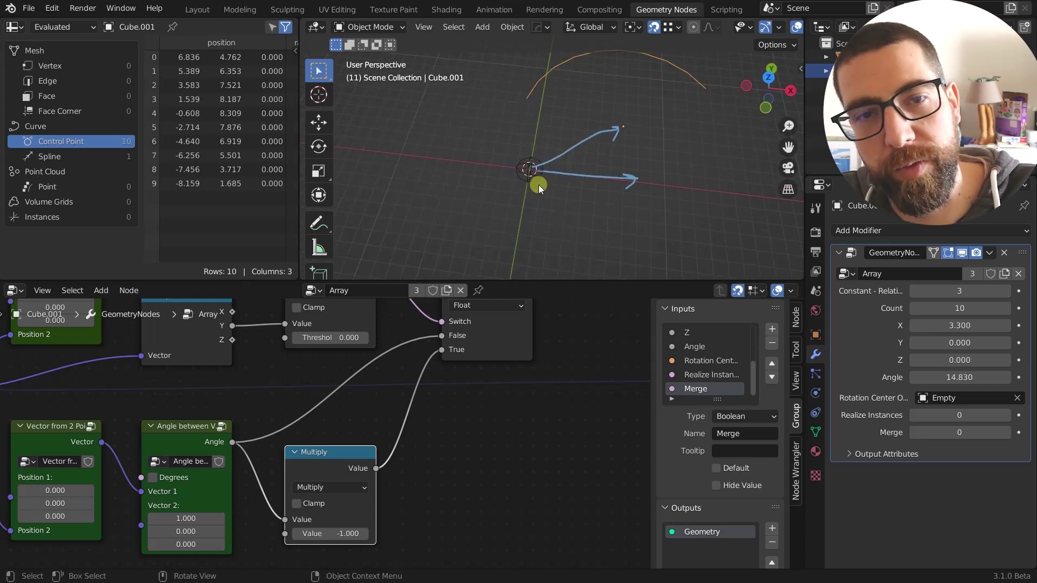
{"action": "middle_click_drag", "start_coordinate": [637, 239], "coordinate": [636, 163]}
{"action": "scroll", "coordinate": [458, 388], "scroll_direction": "down", "scroll_amount": 2}
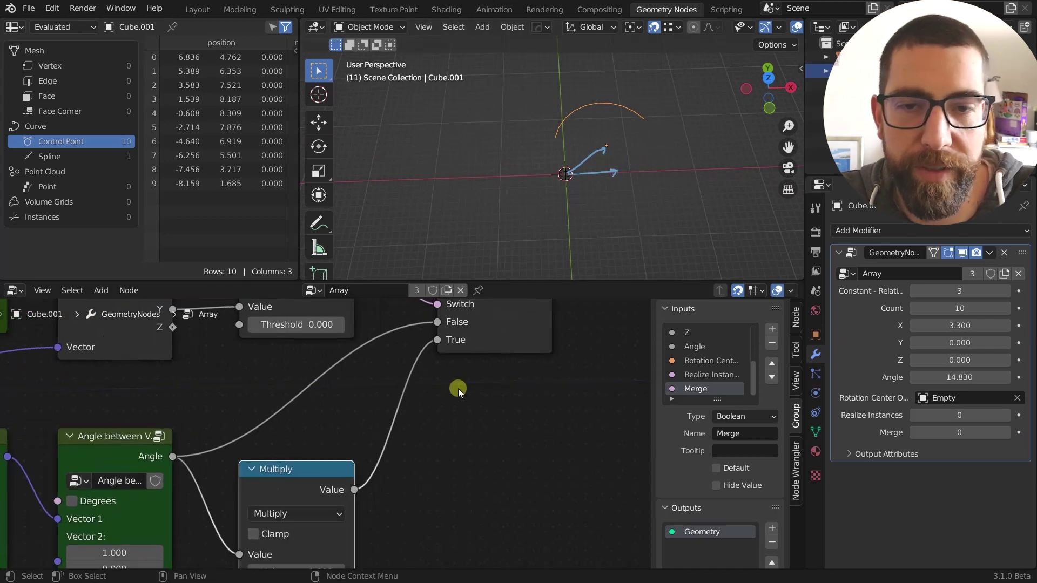
{"action": "middle_click_drag", "start_coordinate": [458, 388], "coordinate": [465, 480]}
{"action": "scroll", "coordinate": [435, 407], "scroll_direction": "up", "scroll_amount": 1}
{"action": "left_click", "coordinate": [505, 374]}
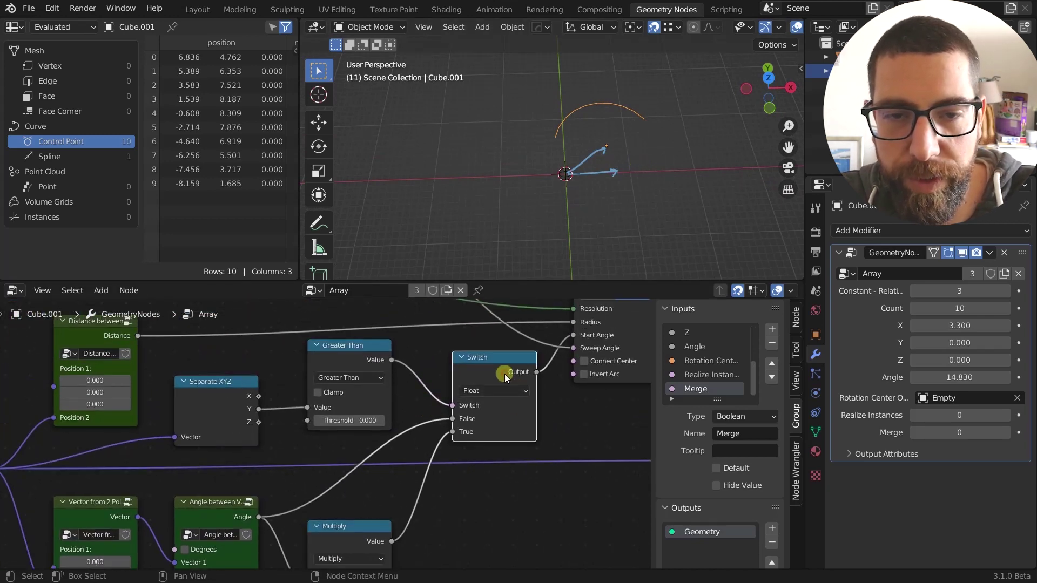
{"action": "scroll", "coordinate": [505, 373], "scroll_direction": "down", "scroll_amount": 2}
{"action": "scroll", "coordinate": [506, 422], "scroll_direction": "up", "scroll_amount": 1}
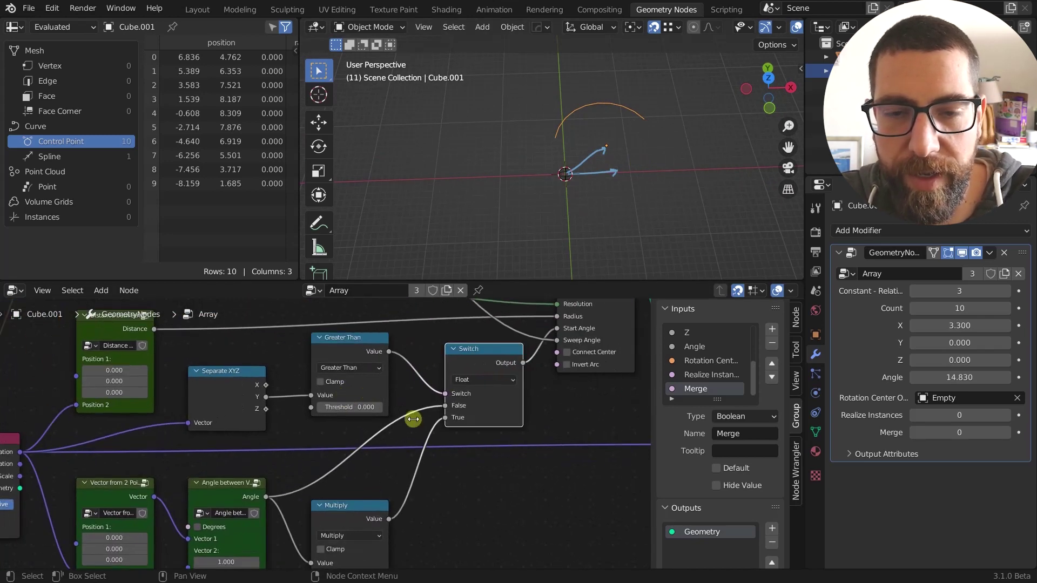
{"action": "scroll", "coordinate": [377, 469], "scroll_direction": "down", "scroll_amount": 1, "text": "shift"}
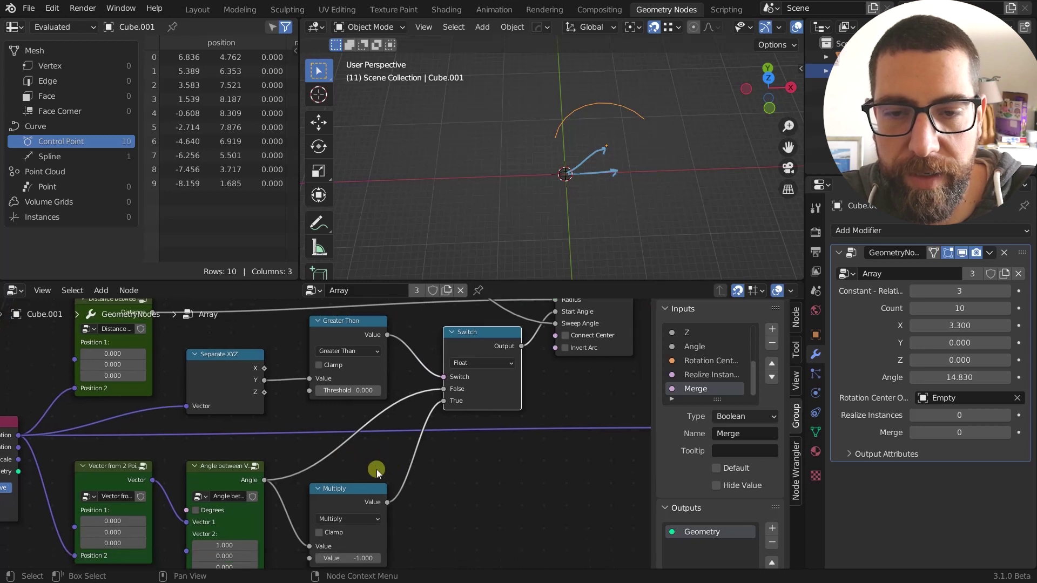
{"action": "left_click", "coordinate": [350, 487]}
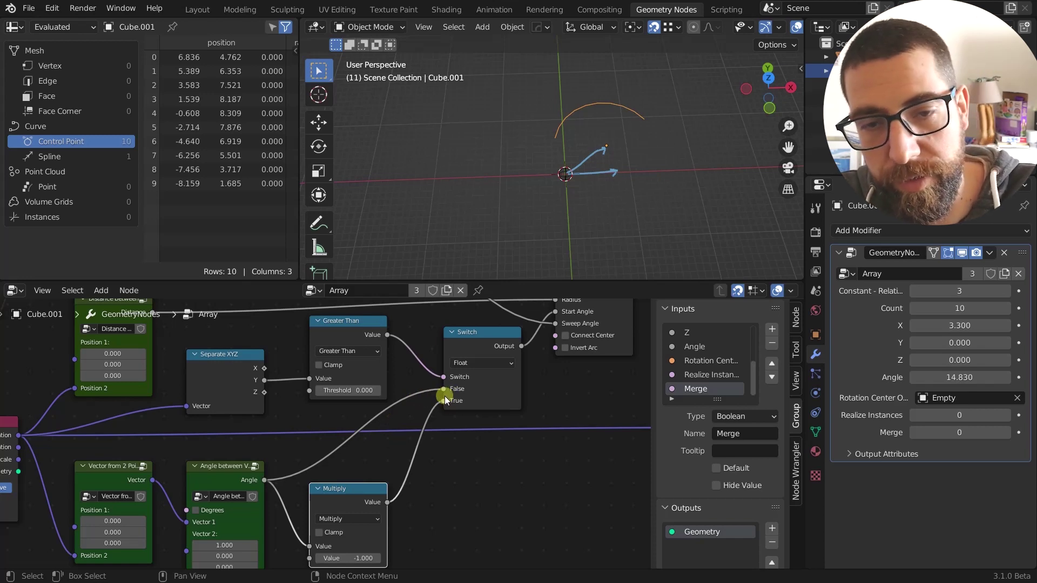
Select the Arc node and trace its Sweep Angle input back to the Subtract, To Radians and Multiply nodes.
{"action": "scroll", "coordinate": [459, 396], "scroll_direction": "down", "scroll_amount": 4}
{"action": "middle_click_drag", "start_coordinate": [499, 390], "coordinate": [431, 436]}
{"action": "scroll", "coordinate": [482, 394], "scroll_direction": "up", "scroll_amount": 3}
{"action": "scroll", "coordinate": [487, 381], "scroll_direction": "down", "scroll_amount": 3}
{"action": "left_click", "coordinate": [493, 326]}
{"action": "scroll", "coordinate": [494, 377], "scroll_direction": "down", "scroll_amount": 4}
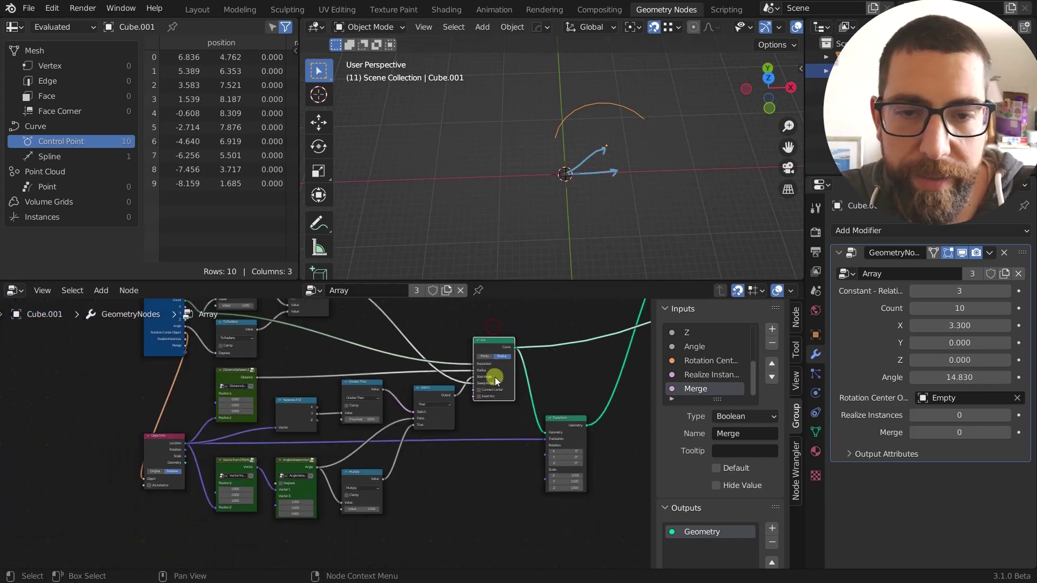
{"action": "middle_click_drag", "start_coordinate": [494, 377], "coordinate": [431, 410]}
{"action": "scroll", "coordinate": [424, 423], "scroll_direction": "up", "scroll_amount": 3}
{"action": "scroll", "coordinate": [469, 423], "scroll_direction": "down", "scroll_amount": 3}
{"action": "scroll", "coordinate": [488, 464], "scroll_direction": "up", "scroll_amount": 4}
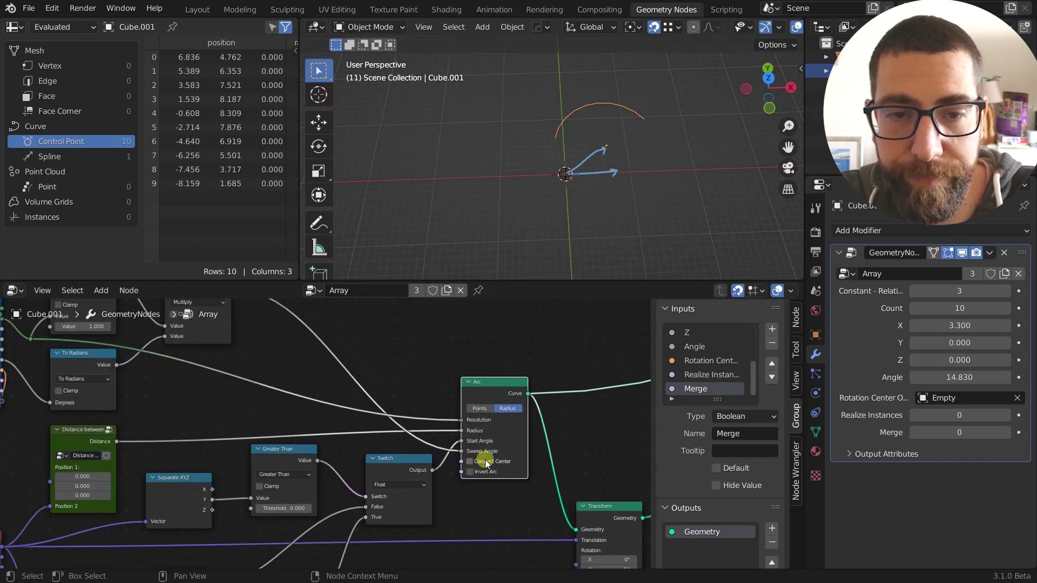
{"action": "middle_click_drag", "start_coordinate": [486, 463], "coordinate": [384, 368]}
{"action": "scroll", "coordinate": [301, 429], "scroll_direction": "up", "scroll_amount": 3}
{"action": "scroll", "coordinate": [306, 439], "scroll_direction": "up", "scroll_amount": 2}
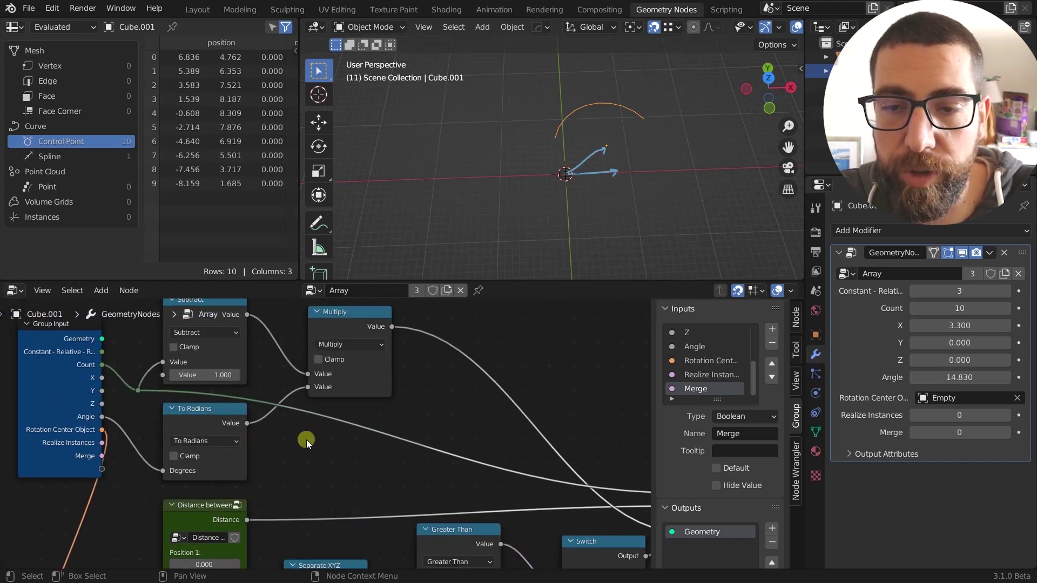
Examine the Arc node's Resolution, Radius, Start Angle and Sweep Angle inputs and their incoming links.
{"action": "middle_click_drag", "start_coordinate": [306, 440], "coordinate": [268, 438]}
{"action": "scroll", "coordinate": [267, 438], "scroll_direction": "down", "scroll_amount": 6}
{"action": "middle_click_drag", "start_coordinate": [351, 440], "coordinate": [319, 435]}
{"action": "scroll", "coordinate": [467, 480], "scroll_direction": "up", "scroll_amount": 4}
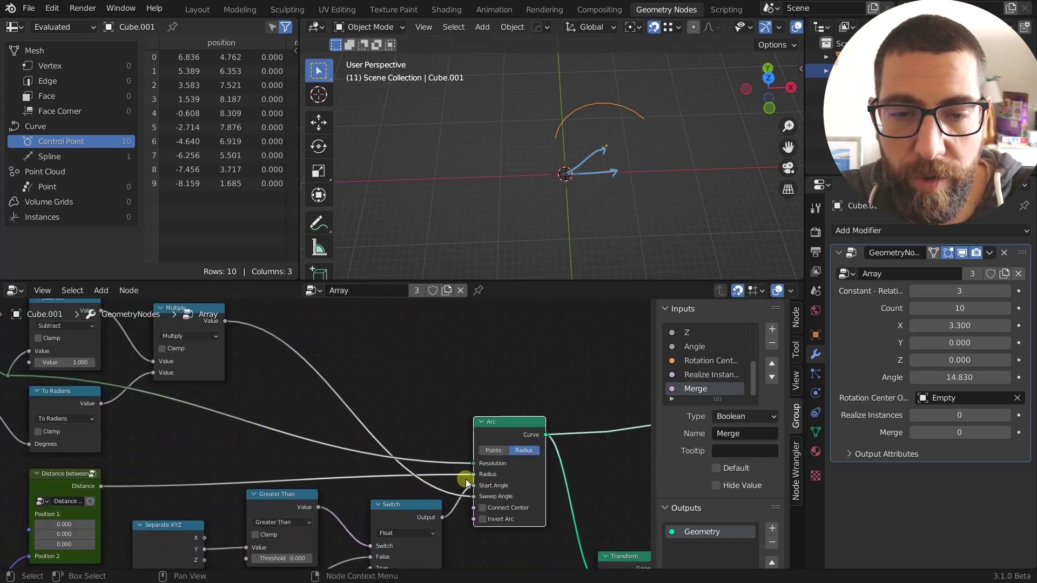
{"action": "scroll", "coordinate": [495, 488], "scroll_direction": "up", "scroll_amount": 2}
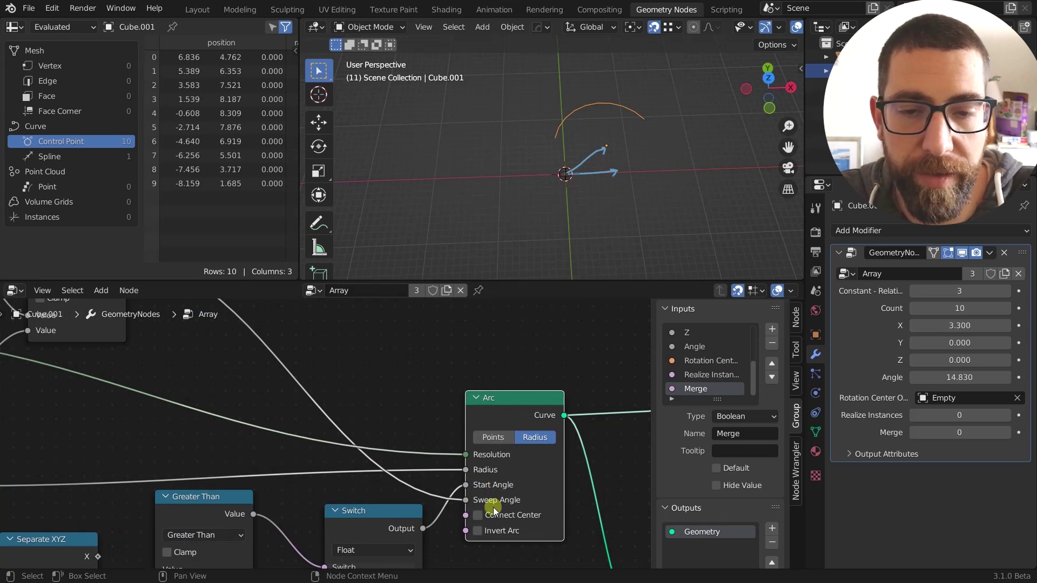
{"action": "middle_click_drag", "start_coordinate": [507, 497], "coordinate": [511, 456]}
{"action": "scroll", "coordinate": [511, 456], "scroll_direction": "down", "scroll_amount": 1}
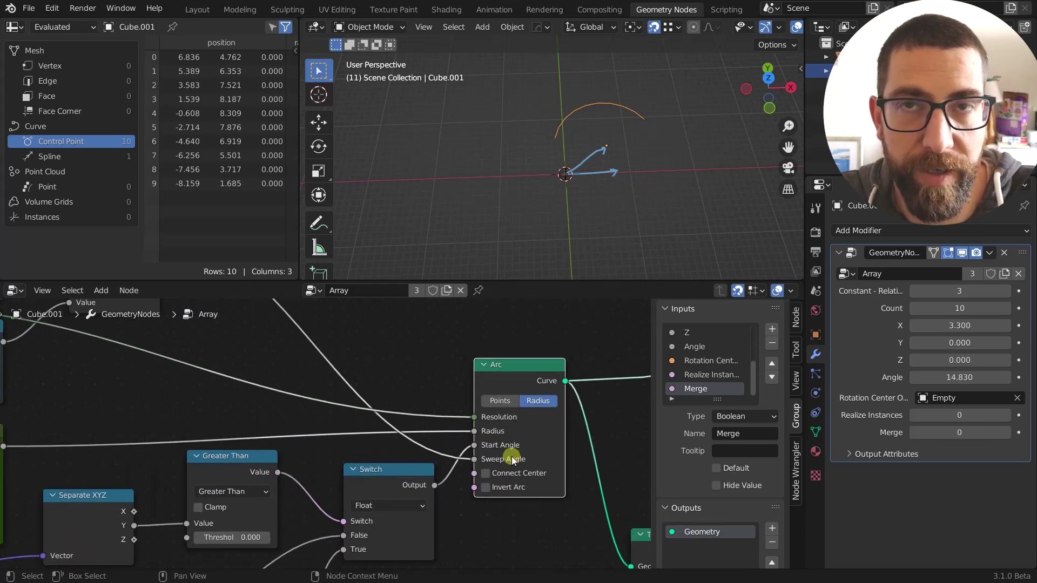
Examine how the Group Input's Count and Angle feed the Subtract, To Radians and Multiply nodes.
{"action": "scroll", "coordinate": [511, 456], "scroll_direction": "down", "scroll_amount": 2}
{"action": "middle_click_drag", "start_coordinate": [349, 404], "coordinate": [459, 439]}
{"action": "scroll", "coordinate": [355, 413], "scroll_direction": "up", "scroll_amount": 1}
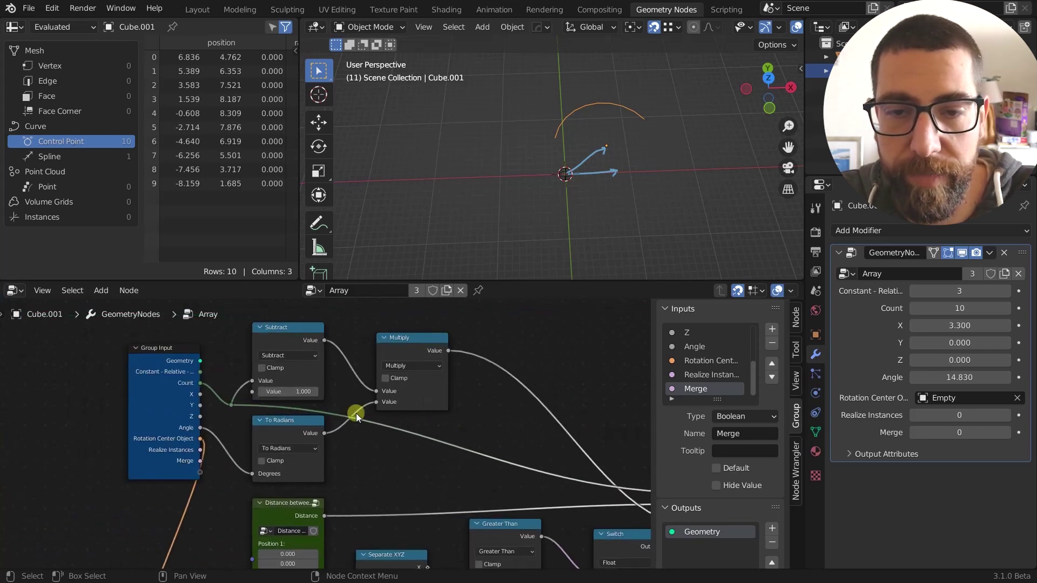
{"action": "scroll", "coordinate": [355, 414], "scroll_direction": "up", "scroll_amount": 1}
{"action": "middle_click_drag", "start_coordinate": [172, 454], "coordinate": [250, 459]}
{"action": "scroll", "coordinate": [210, 439], "scroll_direction": "up", "scroll_amount": 1}
{"action": "scroll", "coordinate": [257, 425], "scroll_direction": "down", "scroll_amount": 1}
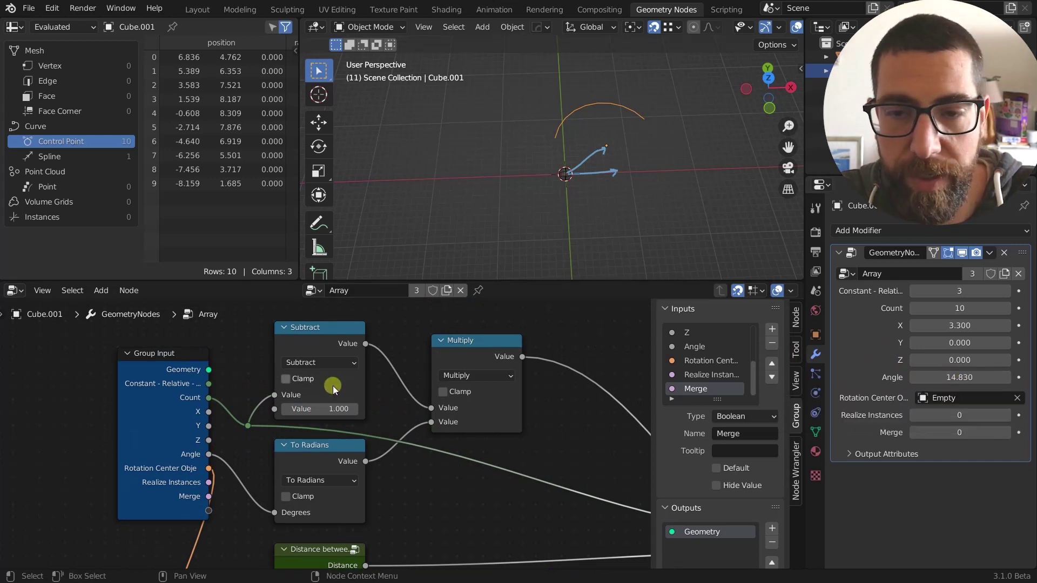
{"action": "scroll", "coordinate": [280, 400], "scroll_direction": "up", "scroll_amount": 1}
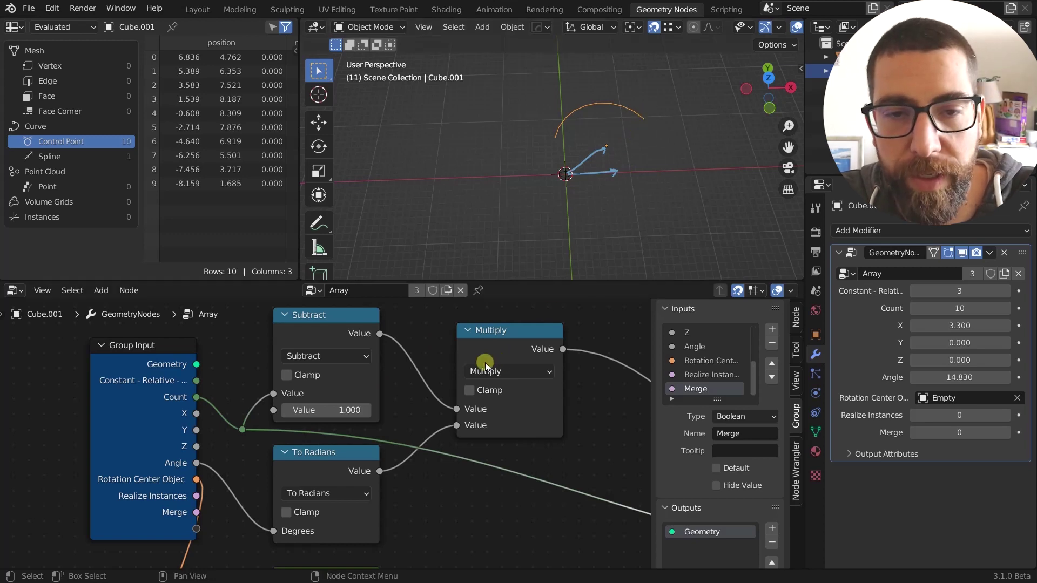
Preview the Instance on Points node's output, widen the 3D viewport and switch it to Solid shading.
{"action": "scroll", "coordinate": [340, 389], "scroll_direction": "down", "scroll_amount": 6}
{"action": "middle_click_drag", "start_coordinate": [340, 388], "coordinate": [382, 389]}
{"action": "scroll", "coordinate": [555, 403], "scroll_direction": "up", "scroll_amount": 3}
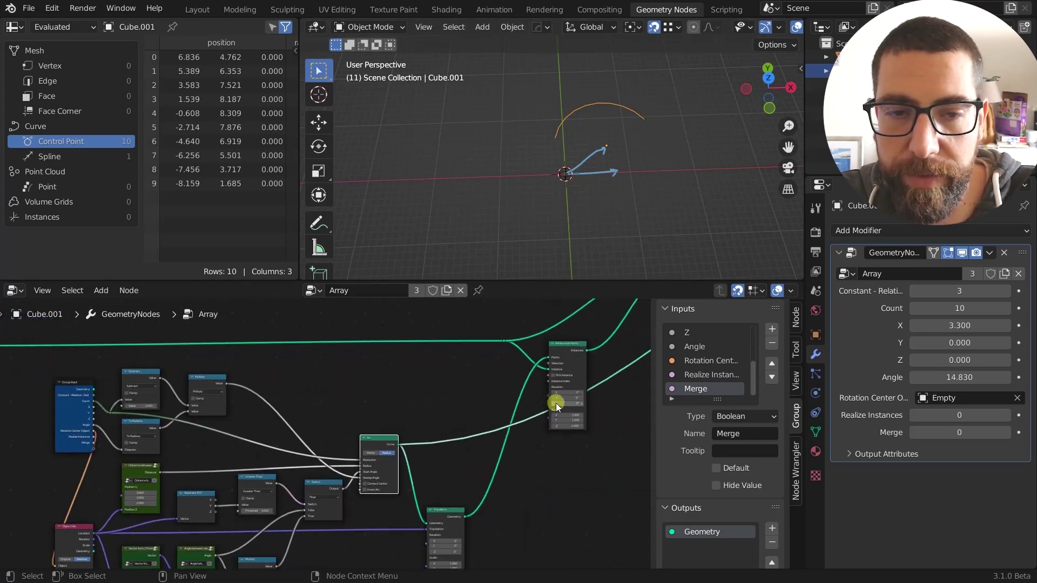
{"action": "left_click", "coordinate": [570, 348], "text": "ctrl+shift"}
{"action": "middle_click_drag", "start_coordinate": [570, 349], "coordinate": [400, 384]}
{"action": "scroll", "coordinate": [568, 144], "scroll_direction": "up", "scroll_amount": 3}
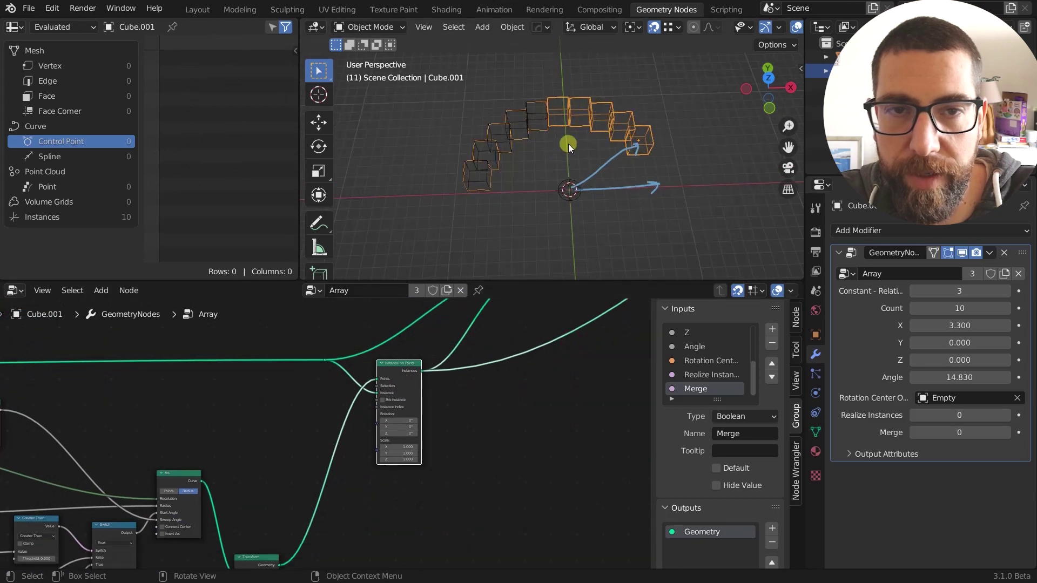
{"action": "left_click_drag", "start_coordinate": [803, 41], "coordinate": [876, 41]}
{"action": "left_click", "coordinate": [827, 27]}
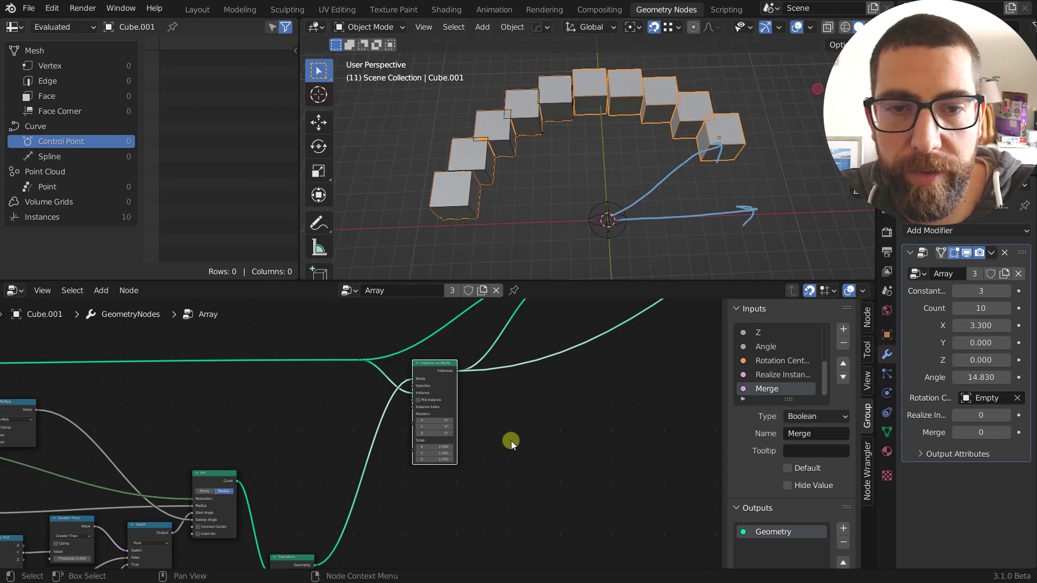
Select the Group Input, Greater Than and geometry Switch nodes, and follow their output to the Realize Instances and Merge by Distance nodes.
{"action": "scroll", "coordinate": [511, 418], "scroll_direction": "down", "scroll_amount": 4}
{"action": "middle_click_drag", "start_coordinate": [511, 435], "coordinate": [448, 452]}
{"action": "scroll", "coordinate": [448, 452], "scroll_direction": "up", "scroll_amount": 1}
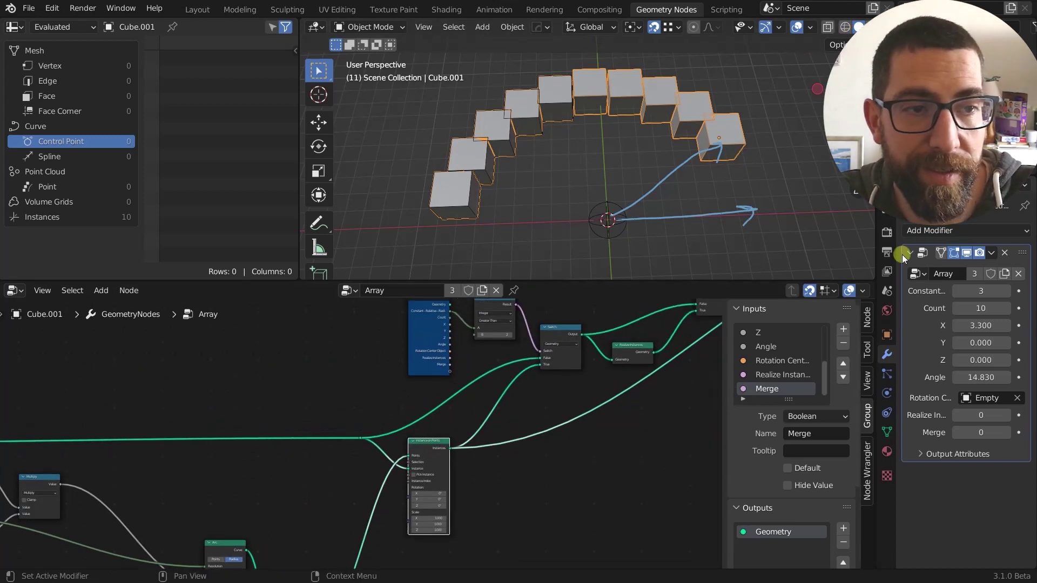
{"action": "scroll", "coordinate": [478, 372], "scroll_direction": "down", "scroll_amount": 1}
{"action": "scroll", "coordinate": [478, 371], "scroll_direction": "up", "scroll_amount": 4}
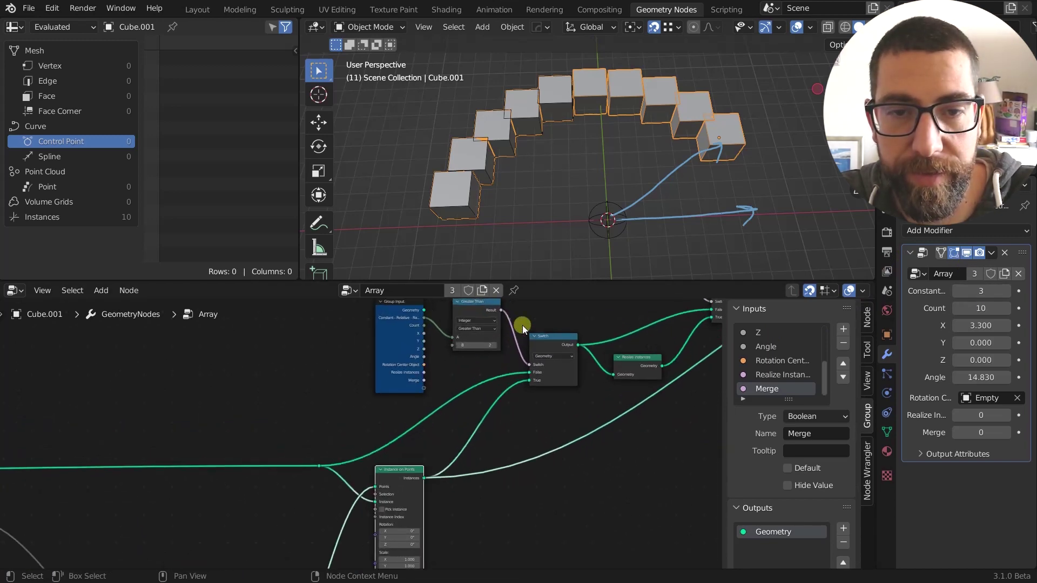
{"action": "left_click_drag", "start_coordinate": [537, 352], "coordinate": [305, 493]}
{"action": "scroll", "coordinate": [445, 342], "scroll_direction": "down", "scroll_amount": 3}
{"action": "middle_click_drag", "start_coordinate": [440, 341], "coordinate": [401, 396]}
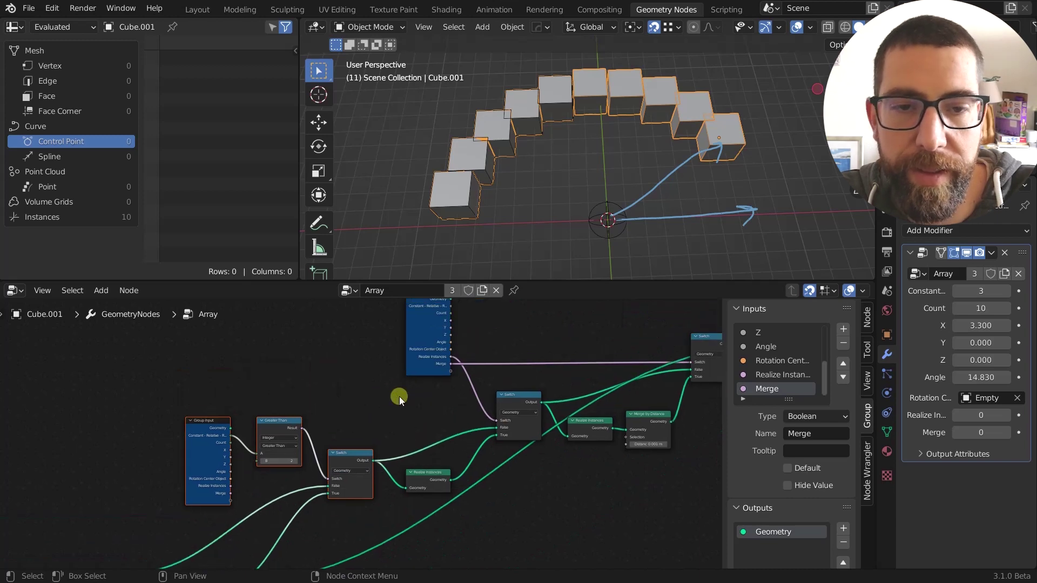
{"action": "middle_click_drag", "start_coordinate": [509, 381], "coordinate": [403, 389]}
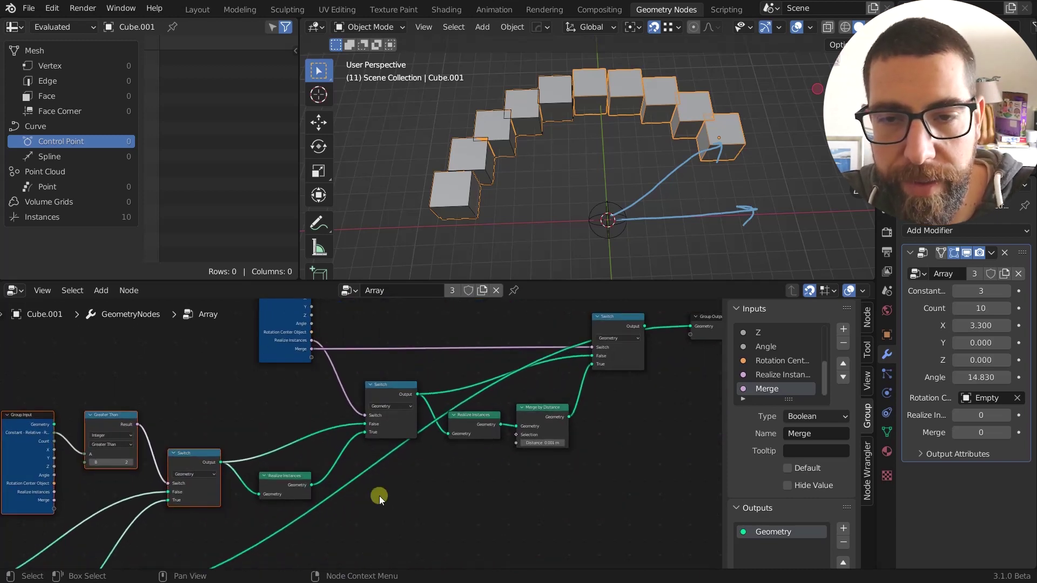
Examine the geometry Switch driven by the Realize Instances input and the Realize Instances node feeding its True socket.
{"action": "scroll", "coordinate": [399, 459], "scroll_direction": "down", "scroll_amount": 3}
{"action": "scroll", "coordinate": [348, 388], "scroll_direction": "up", "scroll_amount": 3}
{"action": "scroll", "coordinate": [341, 449], "scroll_direction": "up", "scroll_amount": 1}
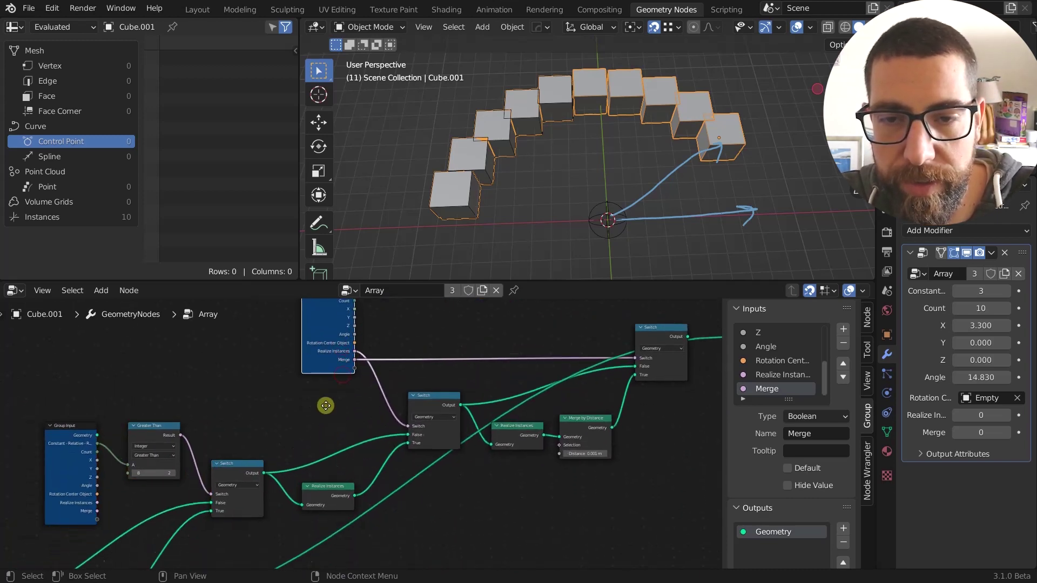
{"action": "middle_click_drag", "start_coordinate": [326, 426], "coordinate": [327, 384]}
{"action": "left_click", "coordinate": [433, 375]}
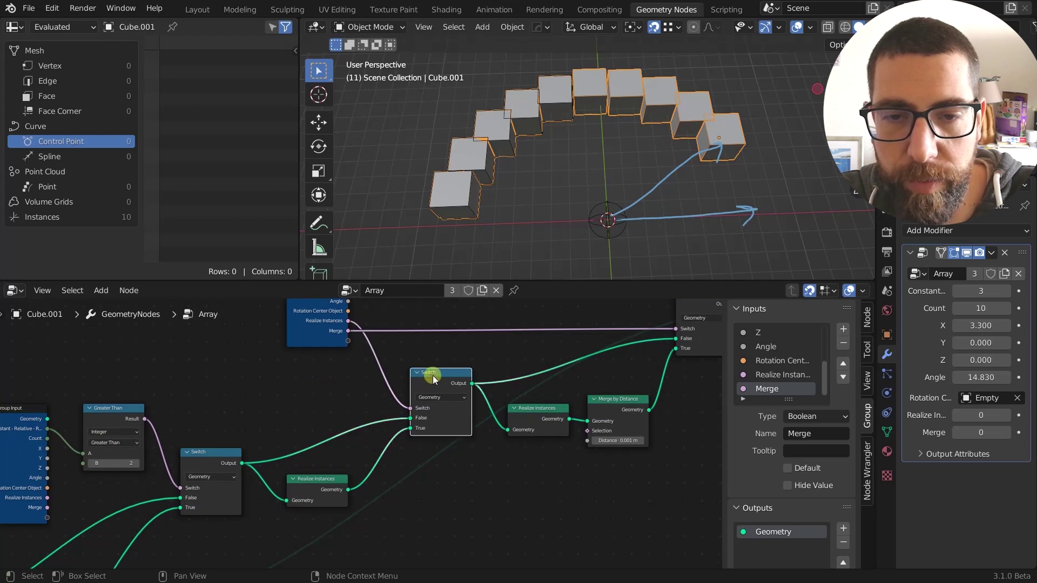
{"action": "scroll", "coordinate": [423, 429], "scroll_direction": "up", "scroll_amount": 1}
{"action": "left_click_drag", "start_coordinate": [292, 486], "coordinate": [303, 486]}
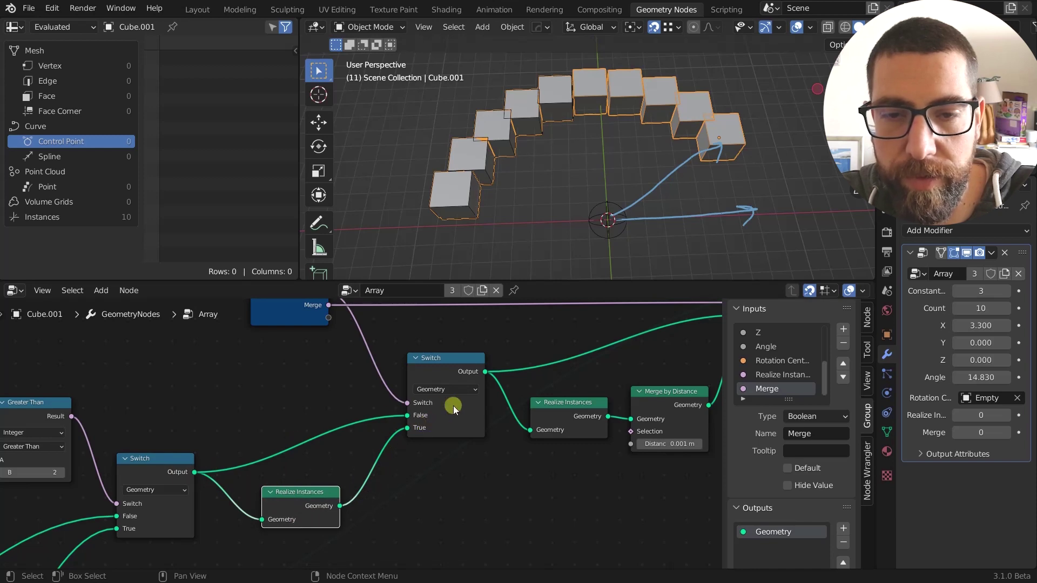
Connect the final Switch node's output, driven by the Merge input, to the Group Output for preview.
{"action": "middle_click_drag", "start_coordinate": [453, 407], "coordinate": [343, 452]}
{"action": "scroll", "coordinate": [343, 452], "scroll_direction": "down", "scroll_amount": 2}
{"action": "scroll", "coordinate": [562, 339], "scroll_direction": "up", "scroll_amount": 1}
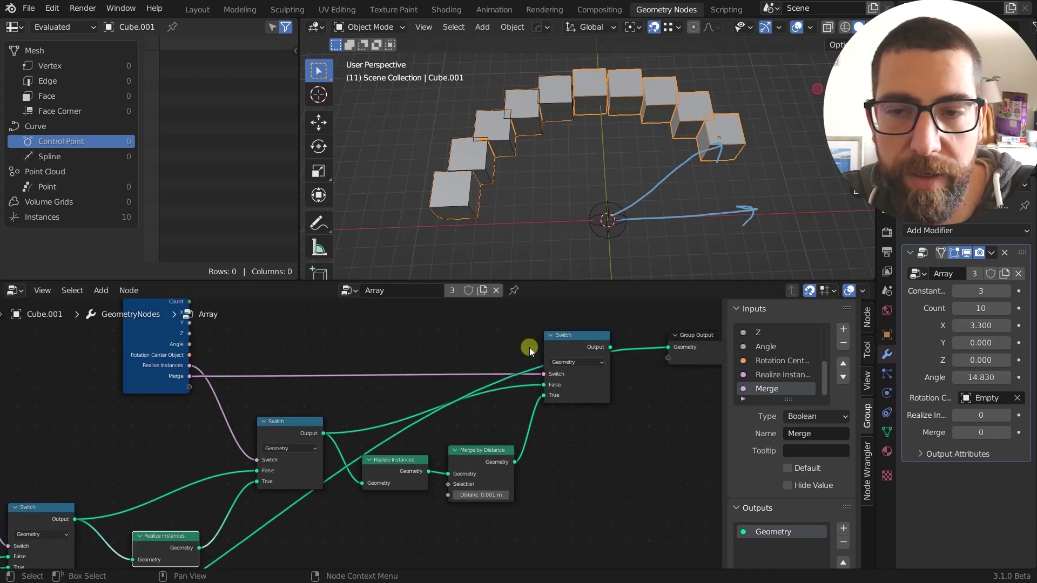
{"action": "scroll", "coordinate": [506, 388], "scroll_direction": "up", "scroll_amount": 1}
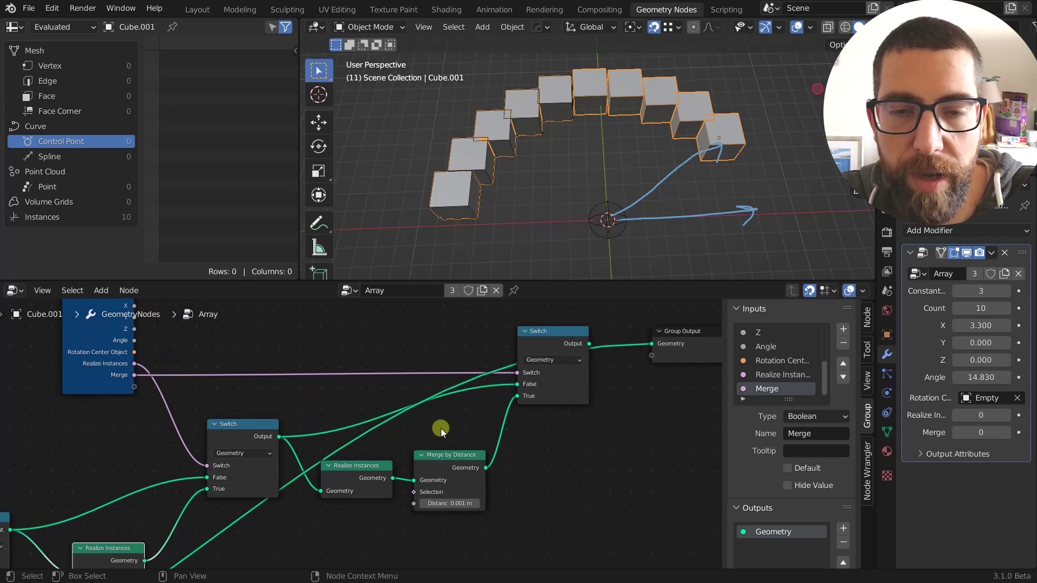
{"action": "middle_click_drag", "start_coordinate": [441, 429], "coordinate": [465, 414]}
{"action": "left_click", "coordinate": [545, 324], "text": "ctrl+shift"}
{"action": "scroll", "coordinate": [377, 449], "scroll_direction": "up", "scroll_amount": 2}
{"action": "scroll", "coordinate": [424, 410], "scroll_direction": "down", "scroll_amount": 2}
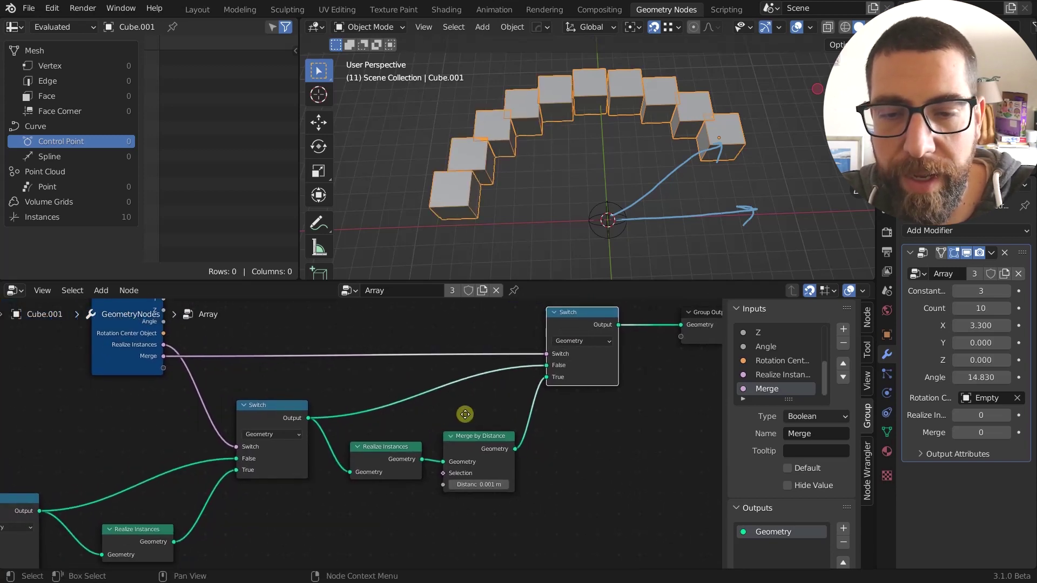
Examine both Realize Instances nodes and the final Switch's connection to the Group Output.
{"action": "left_click", "coordinate": [380, 446]}
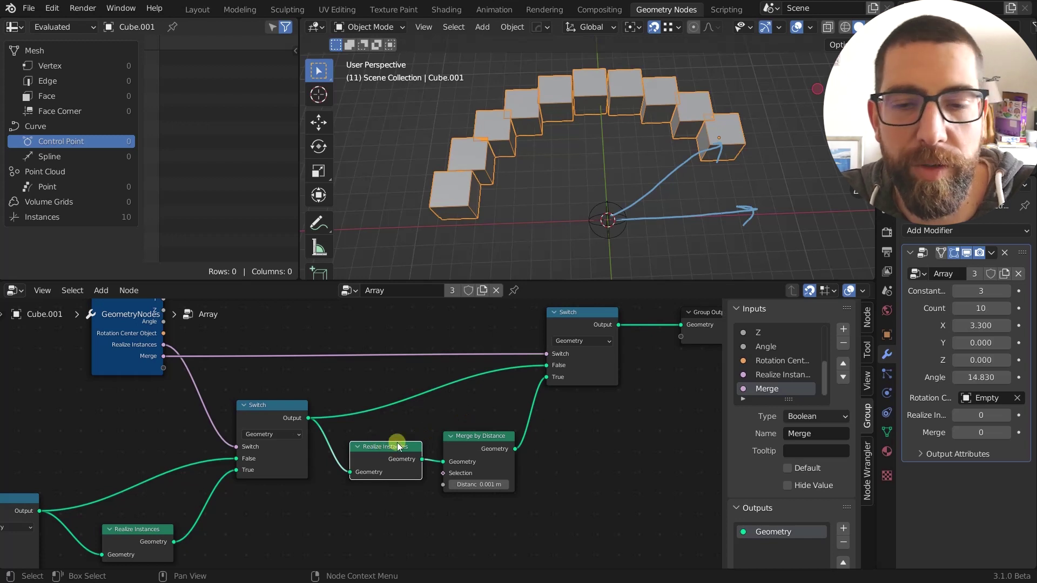
{"action": "scroll", "coordinate": [421, 429], "scroll_direction": "down", "scroll_amount": 1}
{"action": "left_click", "coordinate": [197, 506]}
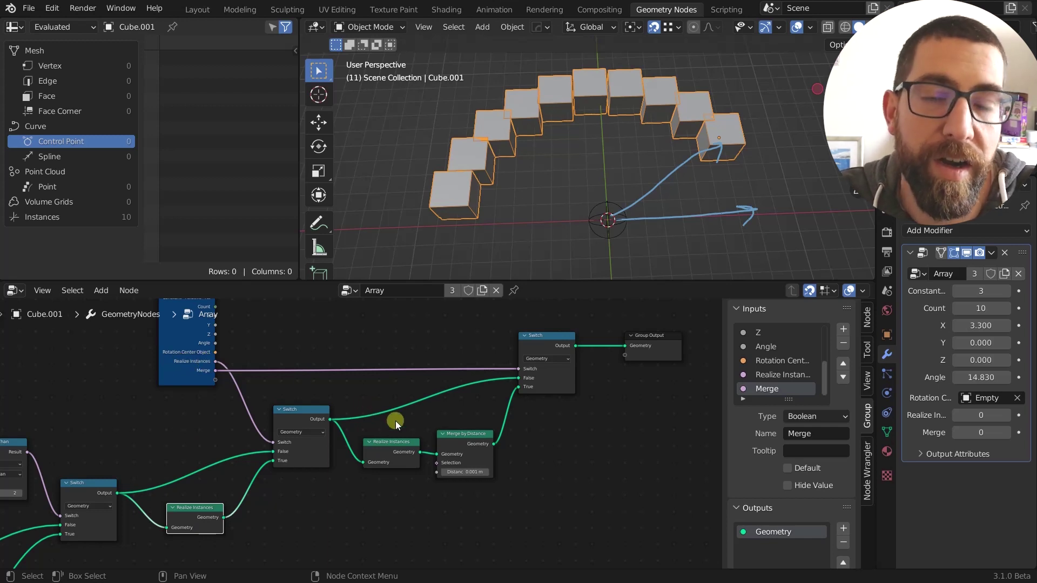
{"action": "middle_click_drag", "start_coordinate": [431, 420], "coordinate": [412, 418]}
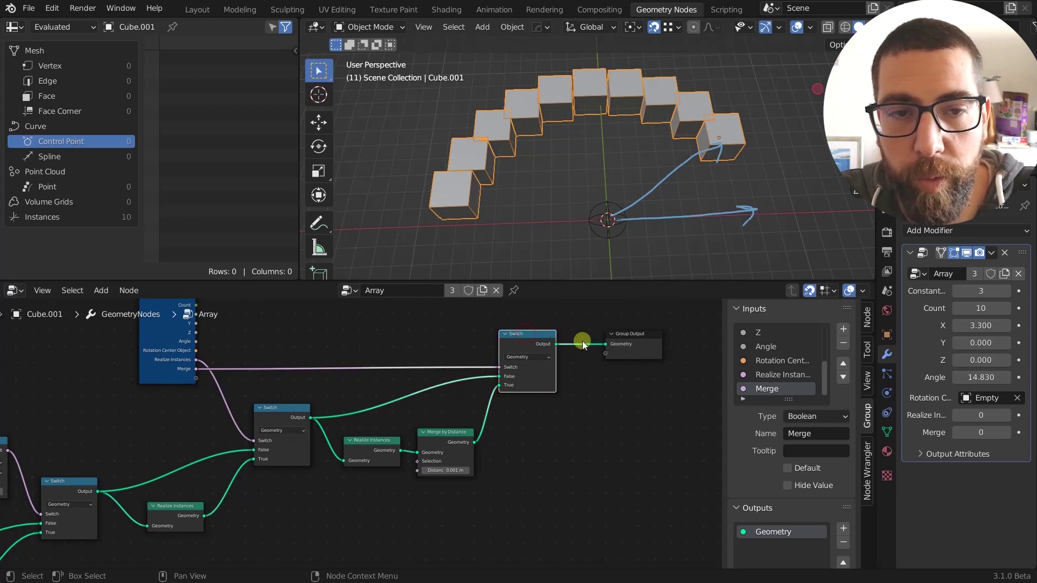
{"action": "left_click", "coordinate": [633, 340]}
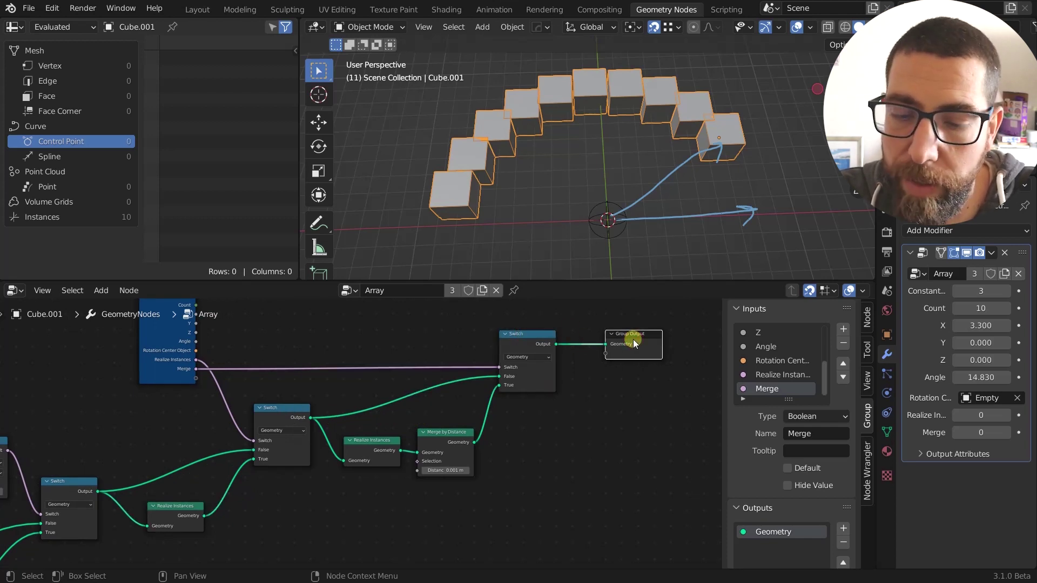
{"action": "left_click", "coordinate": [530, 336]}
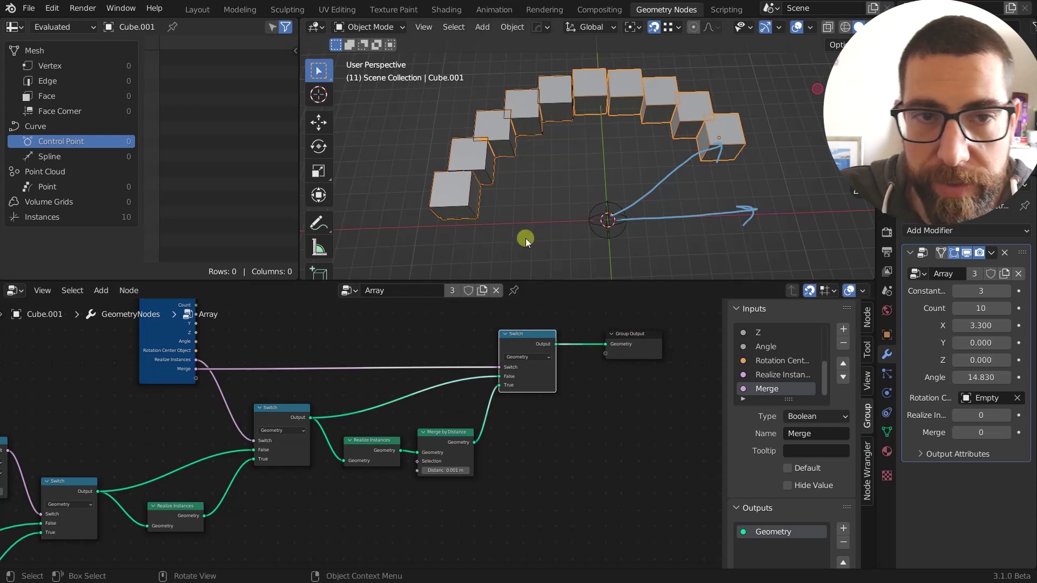
Replace the modifier's Array node tree with the Geometry Nodes tree that contains the Array group node.
{"action": "scroll", "coordinate": [527, 240], "scroll_direction": "down", "scroll_amount": 3}
{"action": "scroll", "coordinate": [580, 403], "scroll_direction": "down", "scroll_amount": 4}
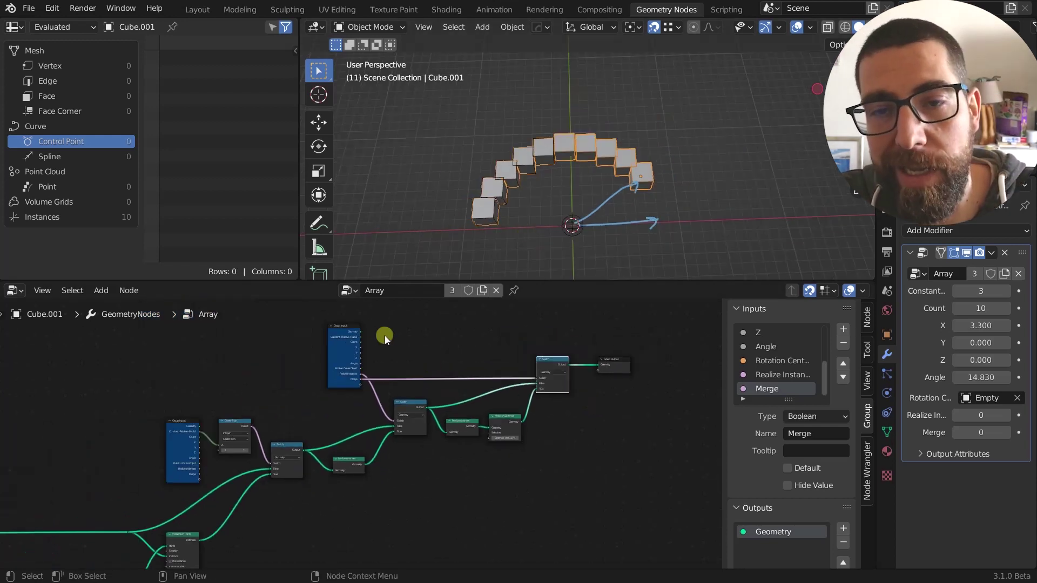
{"action": "left_click", "coordinate": [350, 290]}
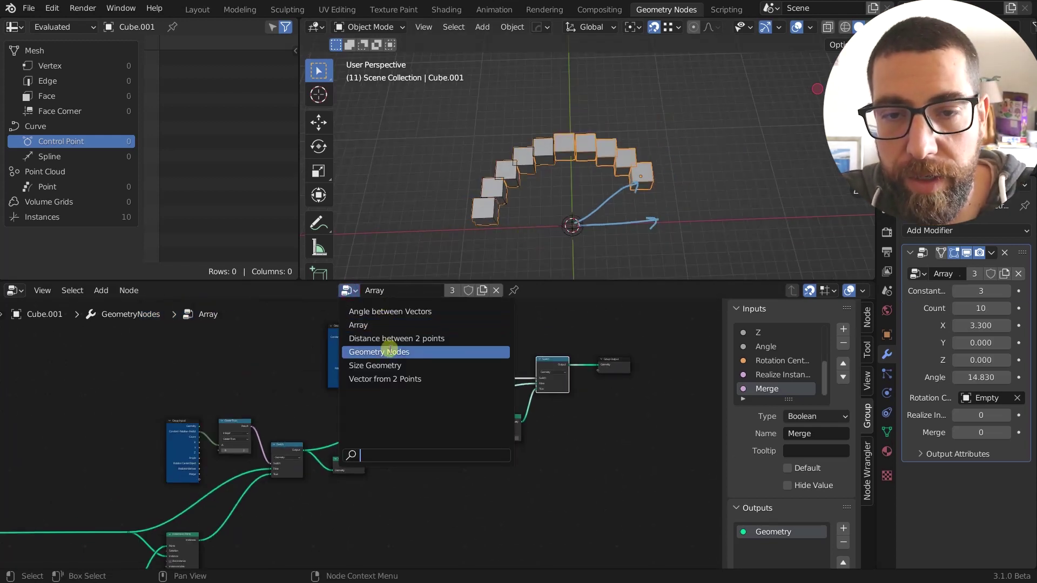
{"action": "left_click", "coordinate": [389, 351]}
{"action": "scroll", "coordinate": [427, 390], "scroll_direction": "up", "scroll_amount": 4}
{"action": "middle_click_drag", "start_coordinate": [504, 409], "coordinate": [481, 410]}
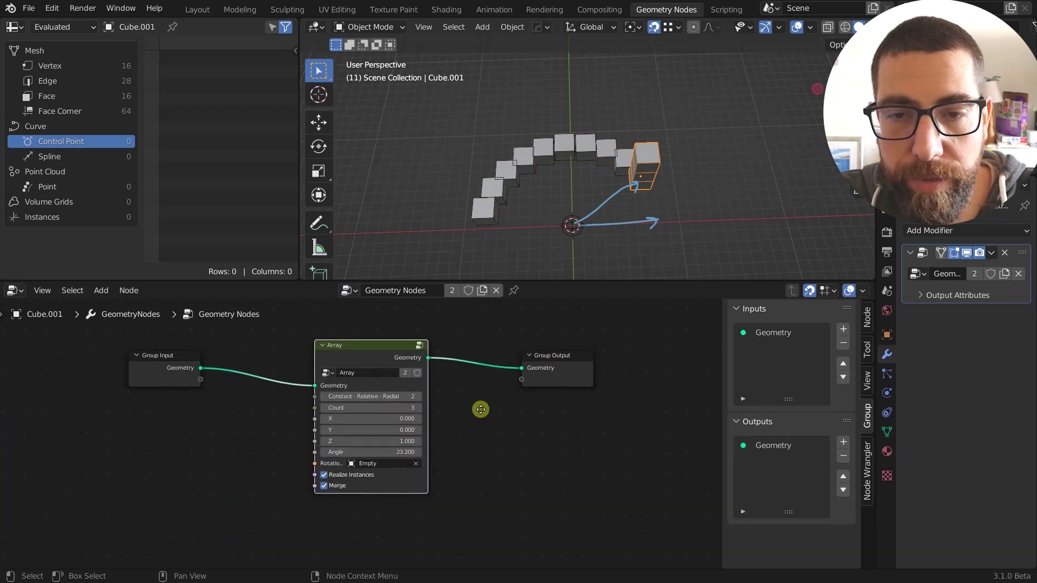